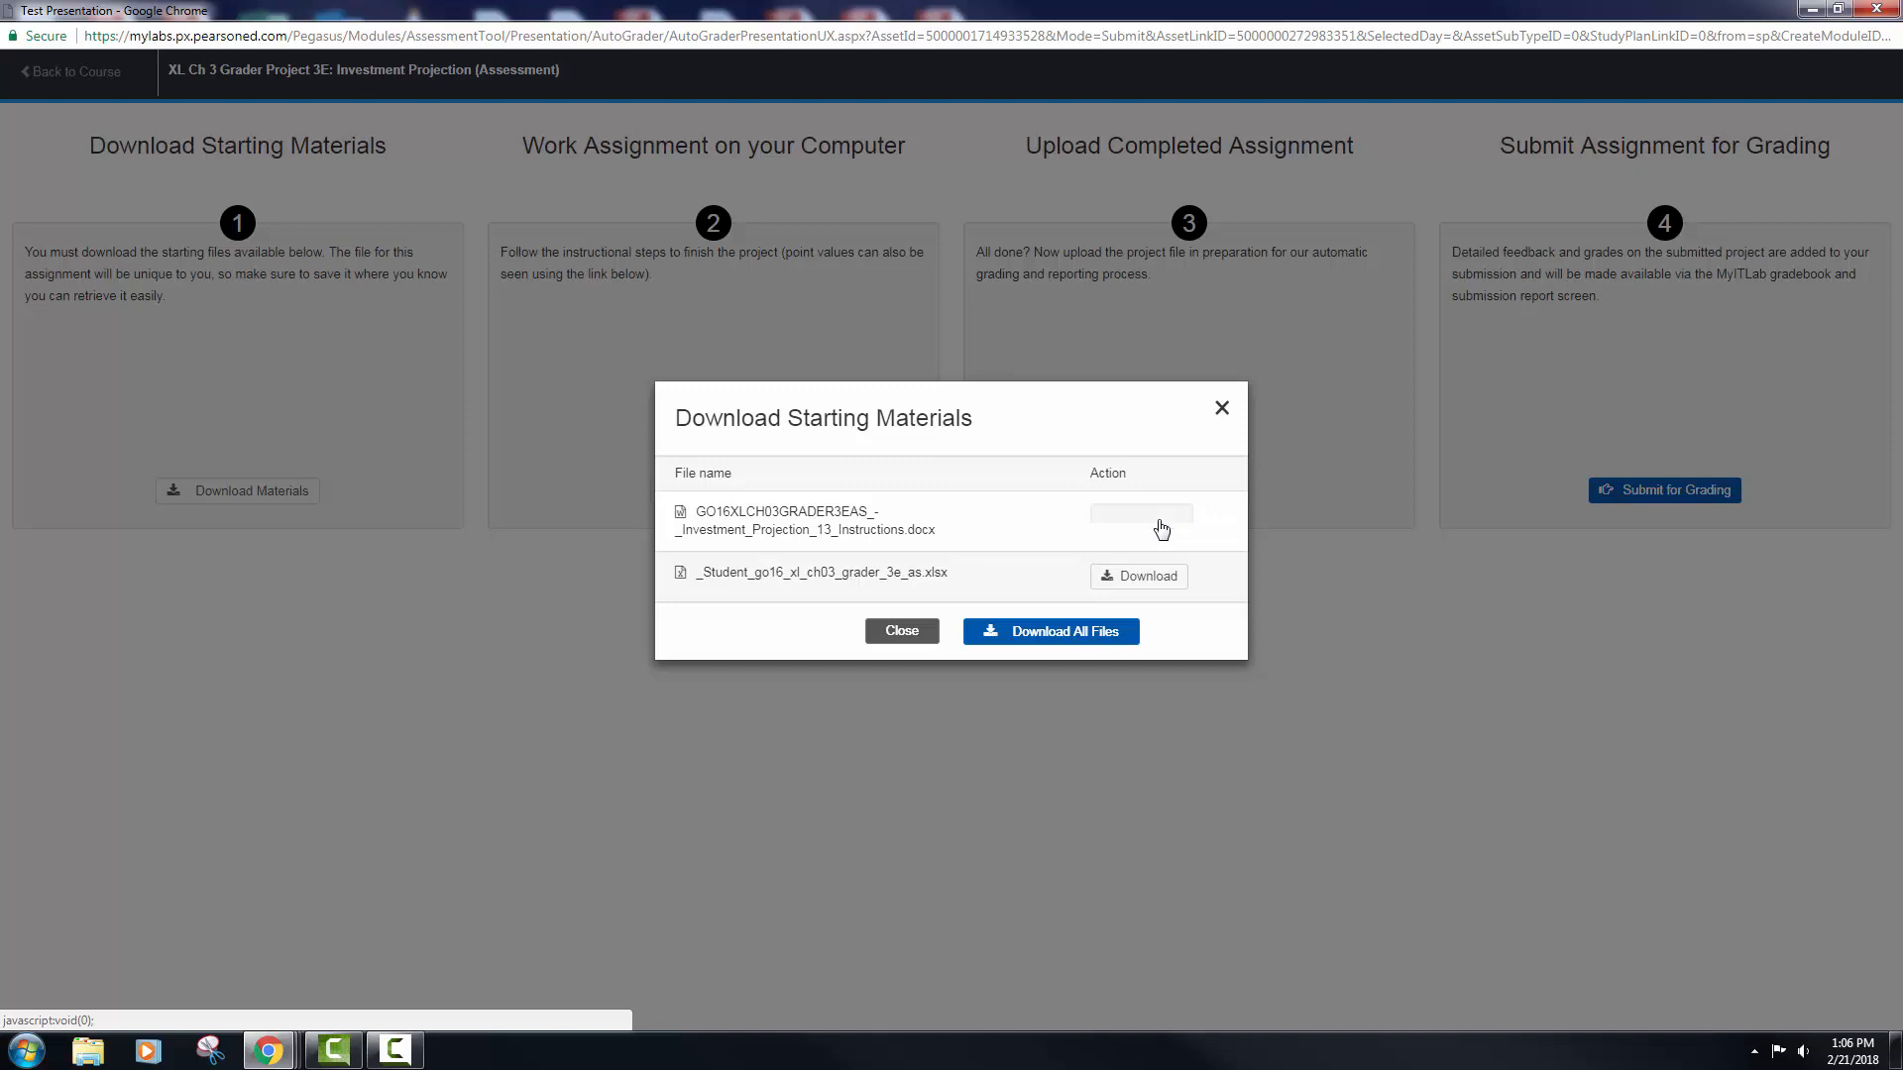
- Open the downloaded Investment Projection instructions document, and download and open the starting workbook _Student_go16_xl_ch03_grader_3e_as.xlsx
click(117, 1017)
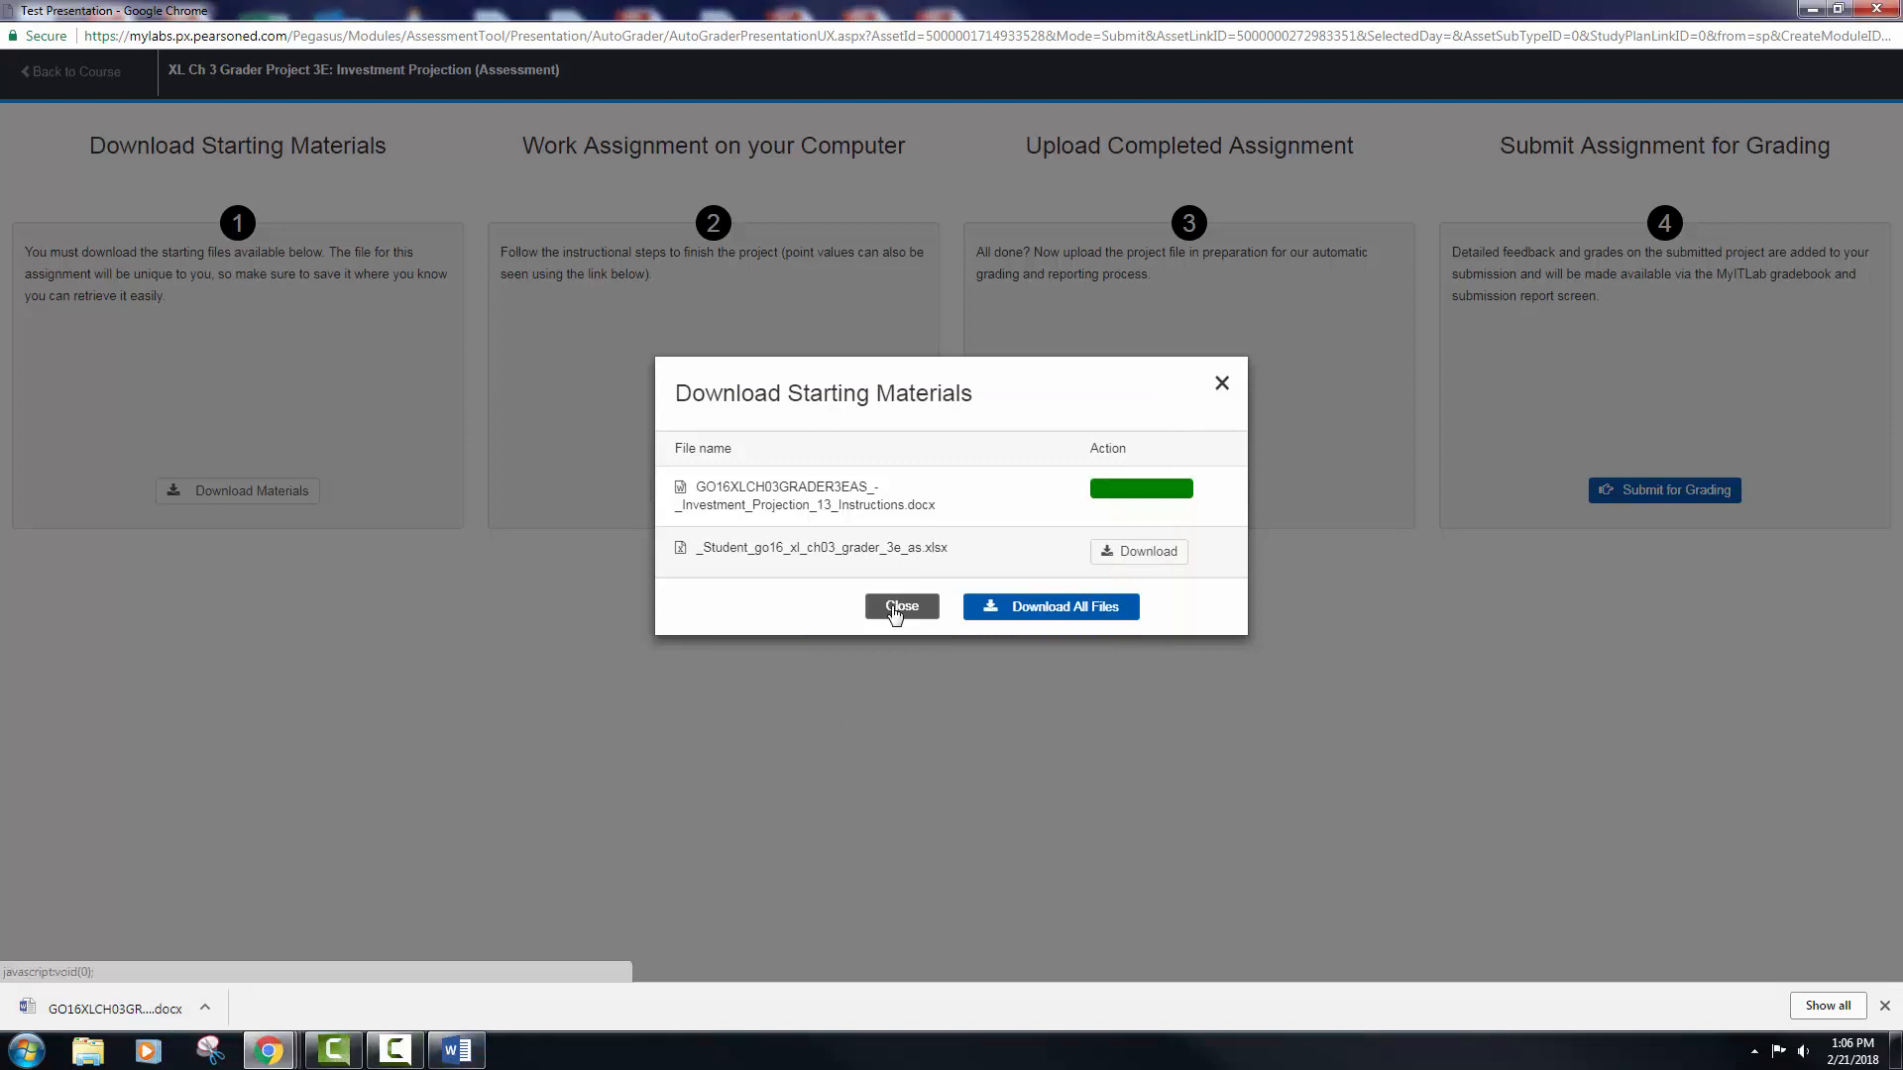
click(1102, 552)
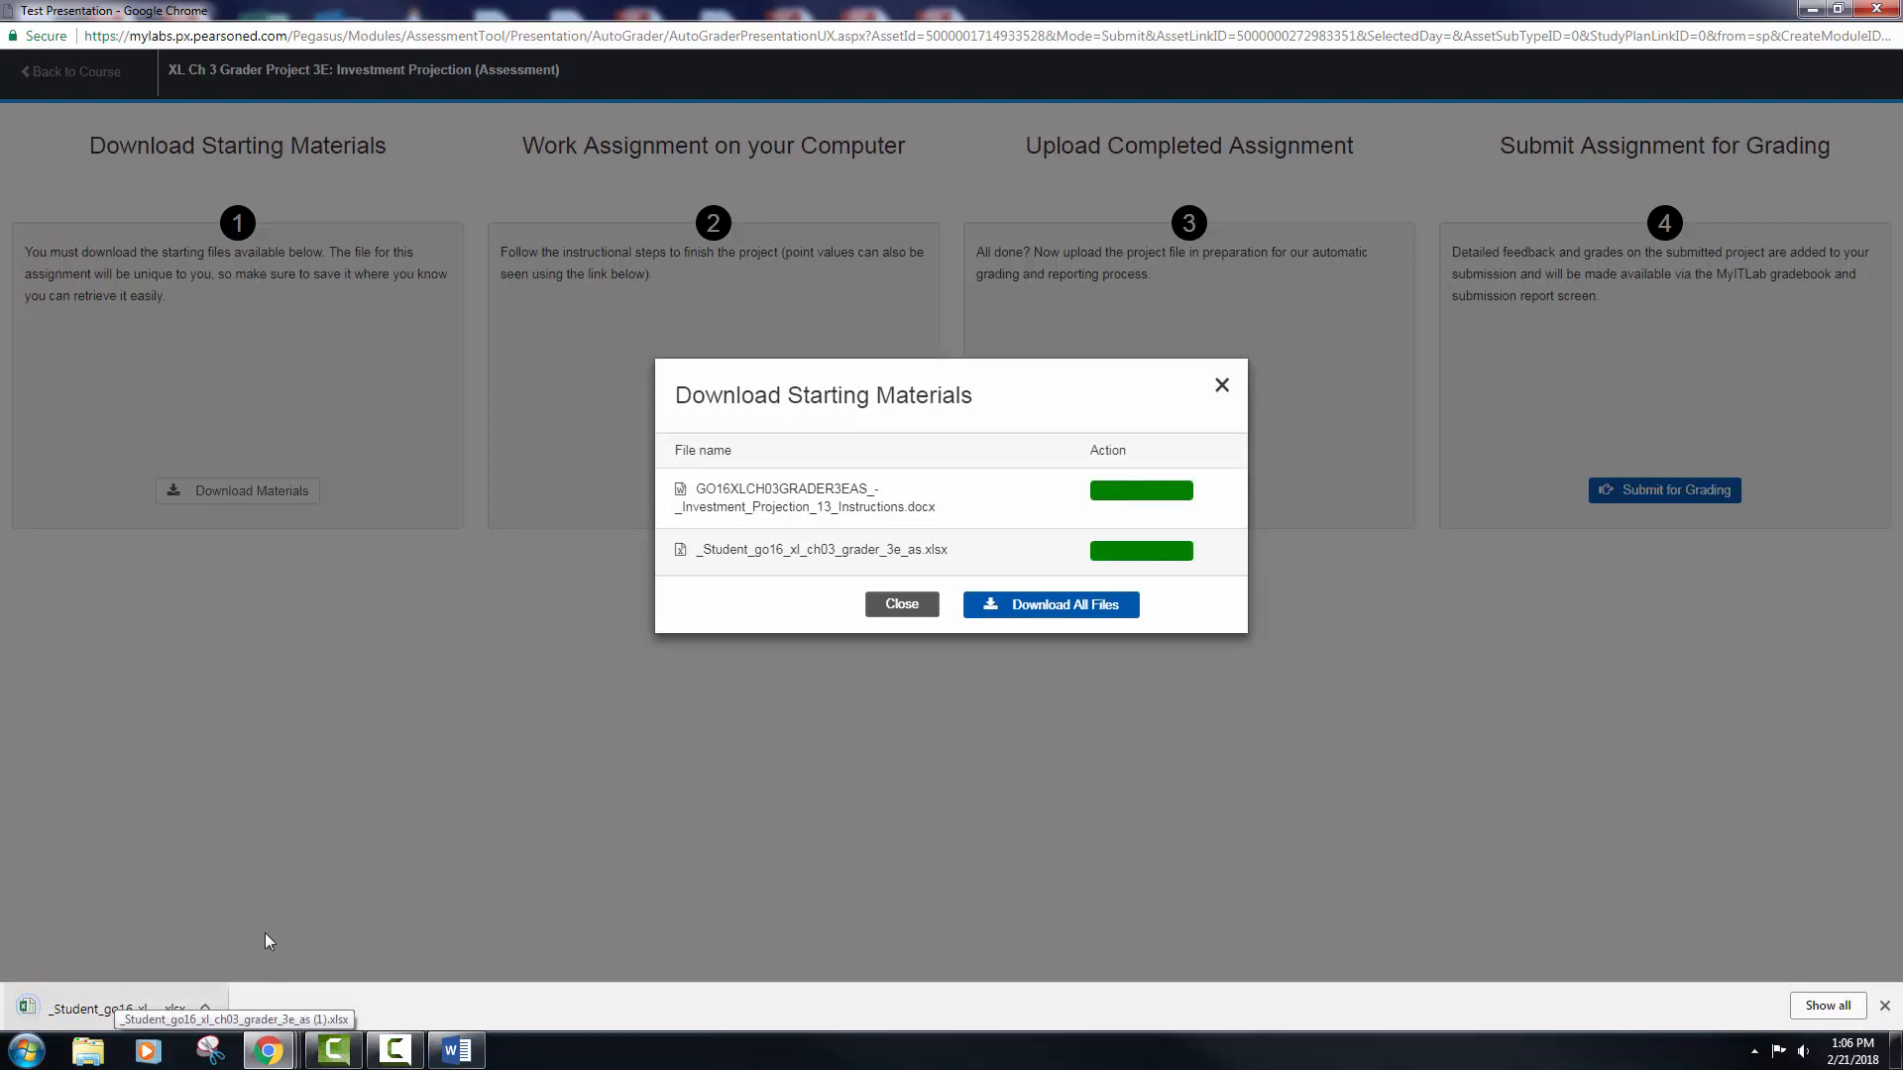
click(94, 1013)
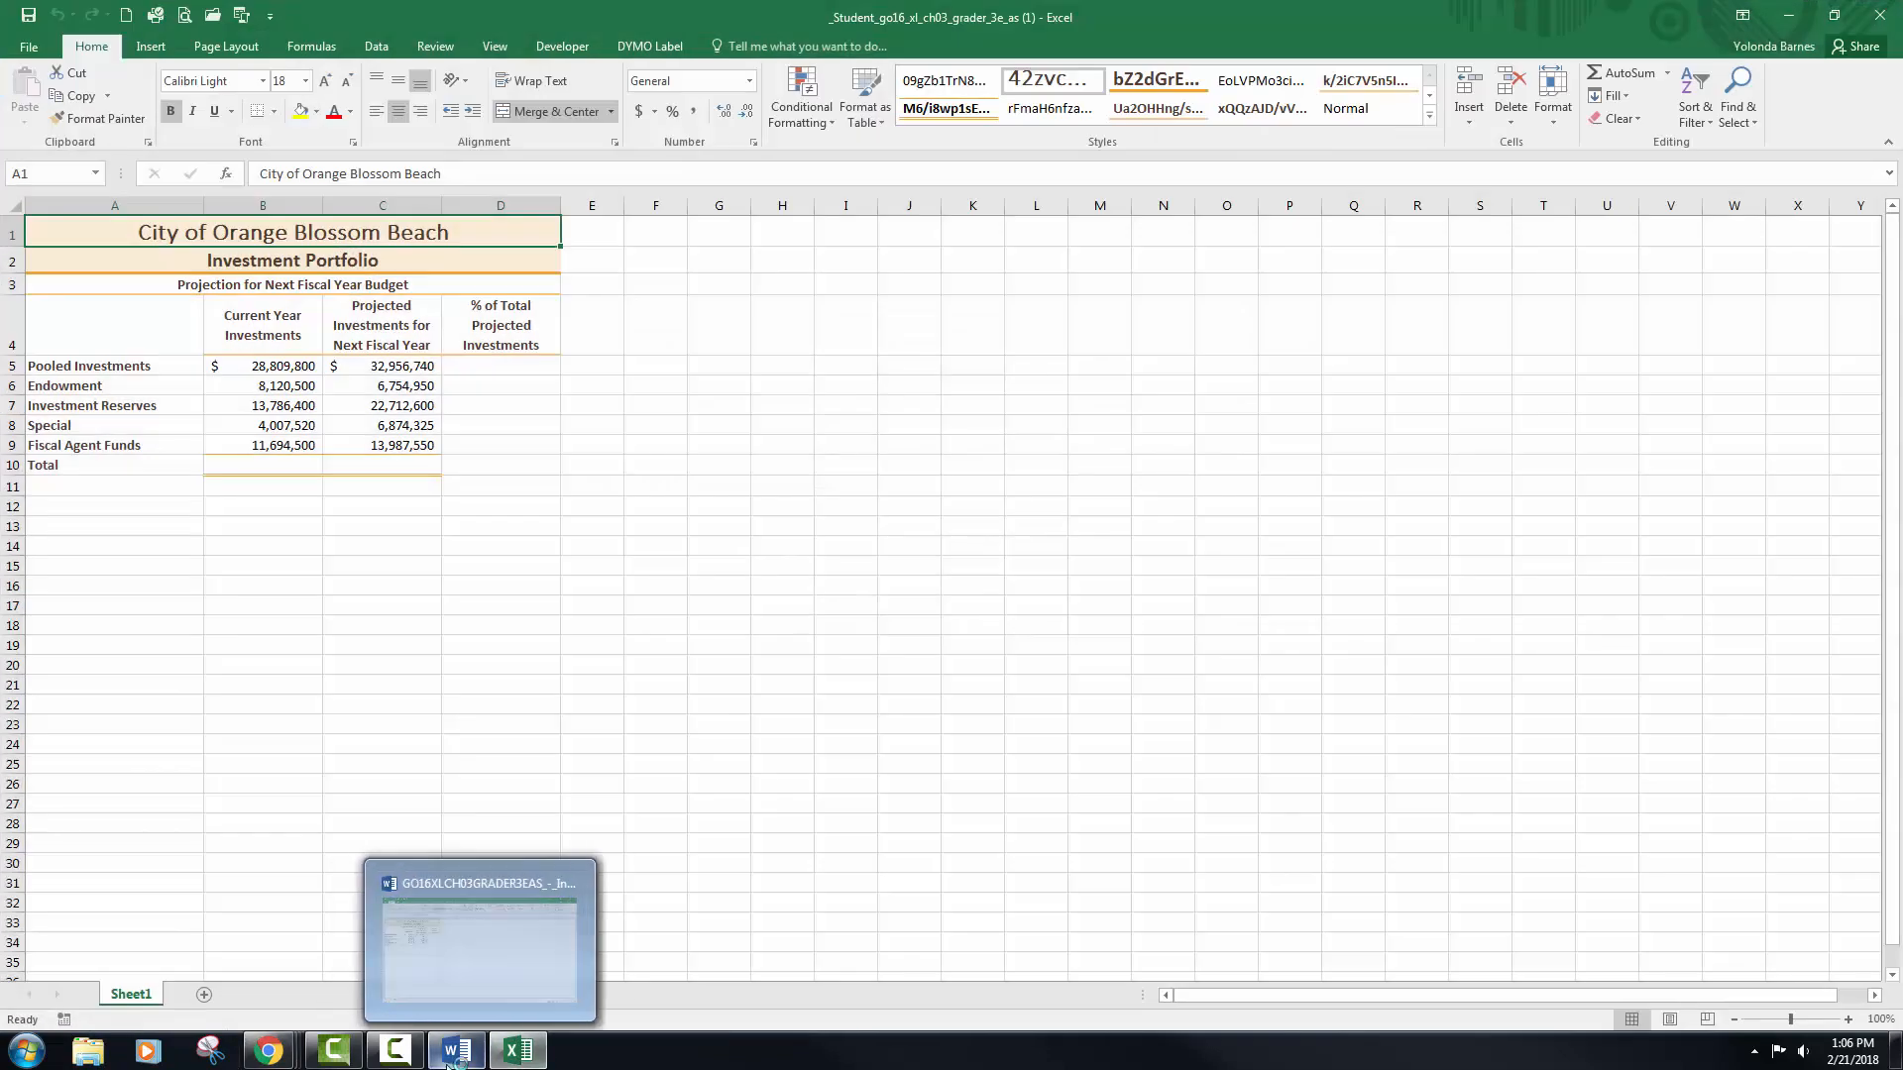
- Switch to Word, review all the numbered project instructions, and return to the Excel workbook
click(462, 1057)
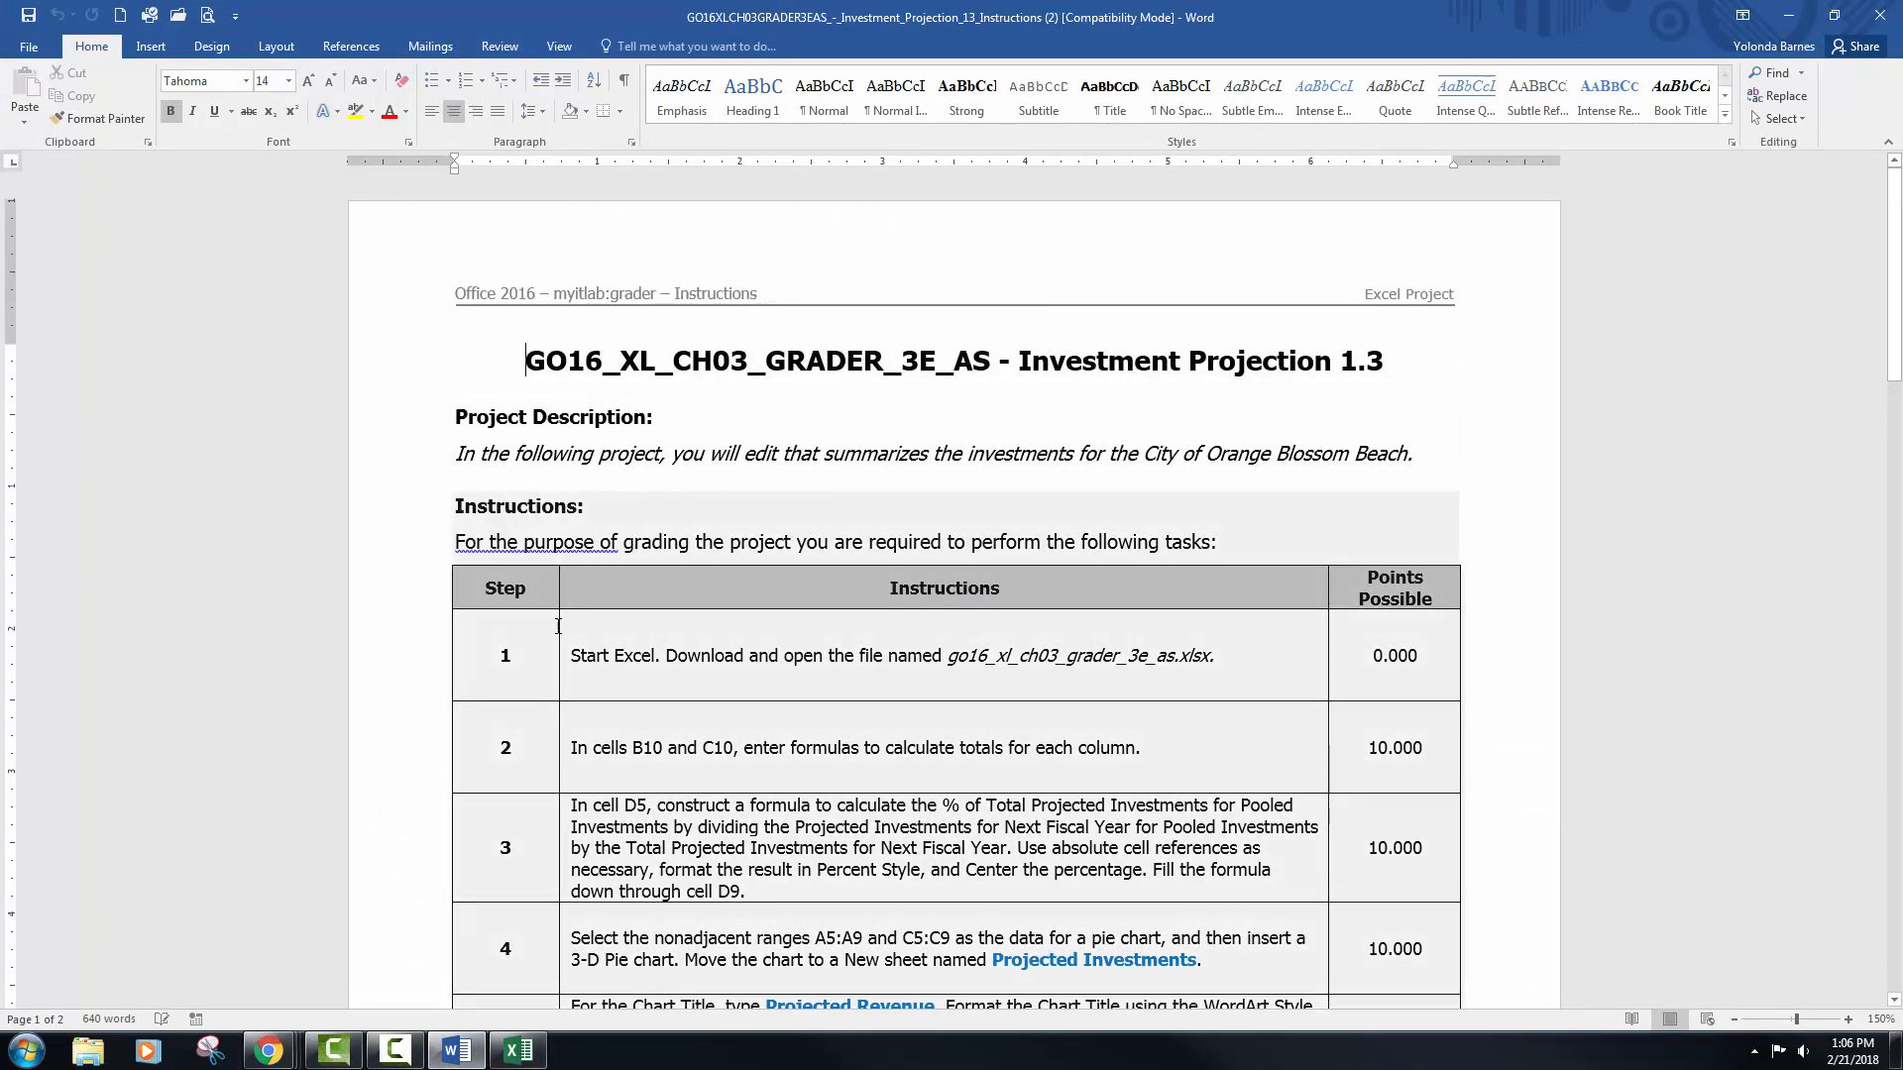
click(896, 680)
scroll(896, 674, down, 12)
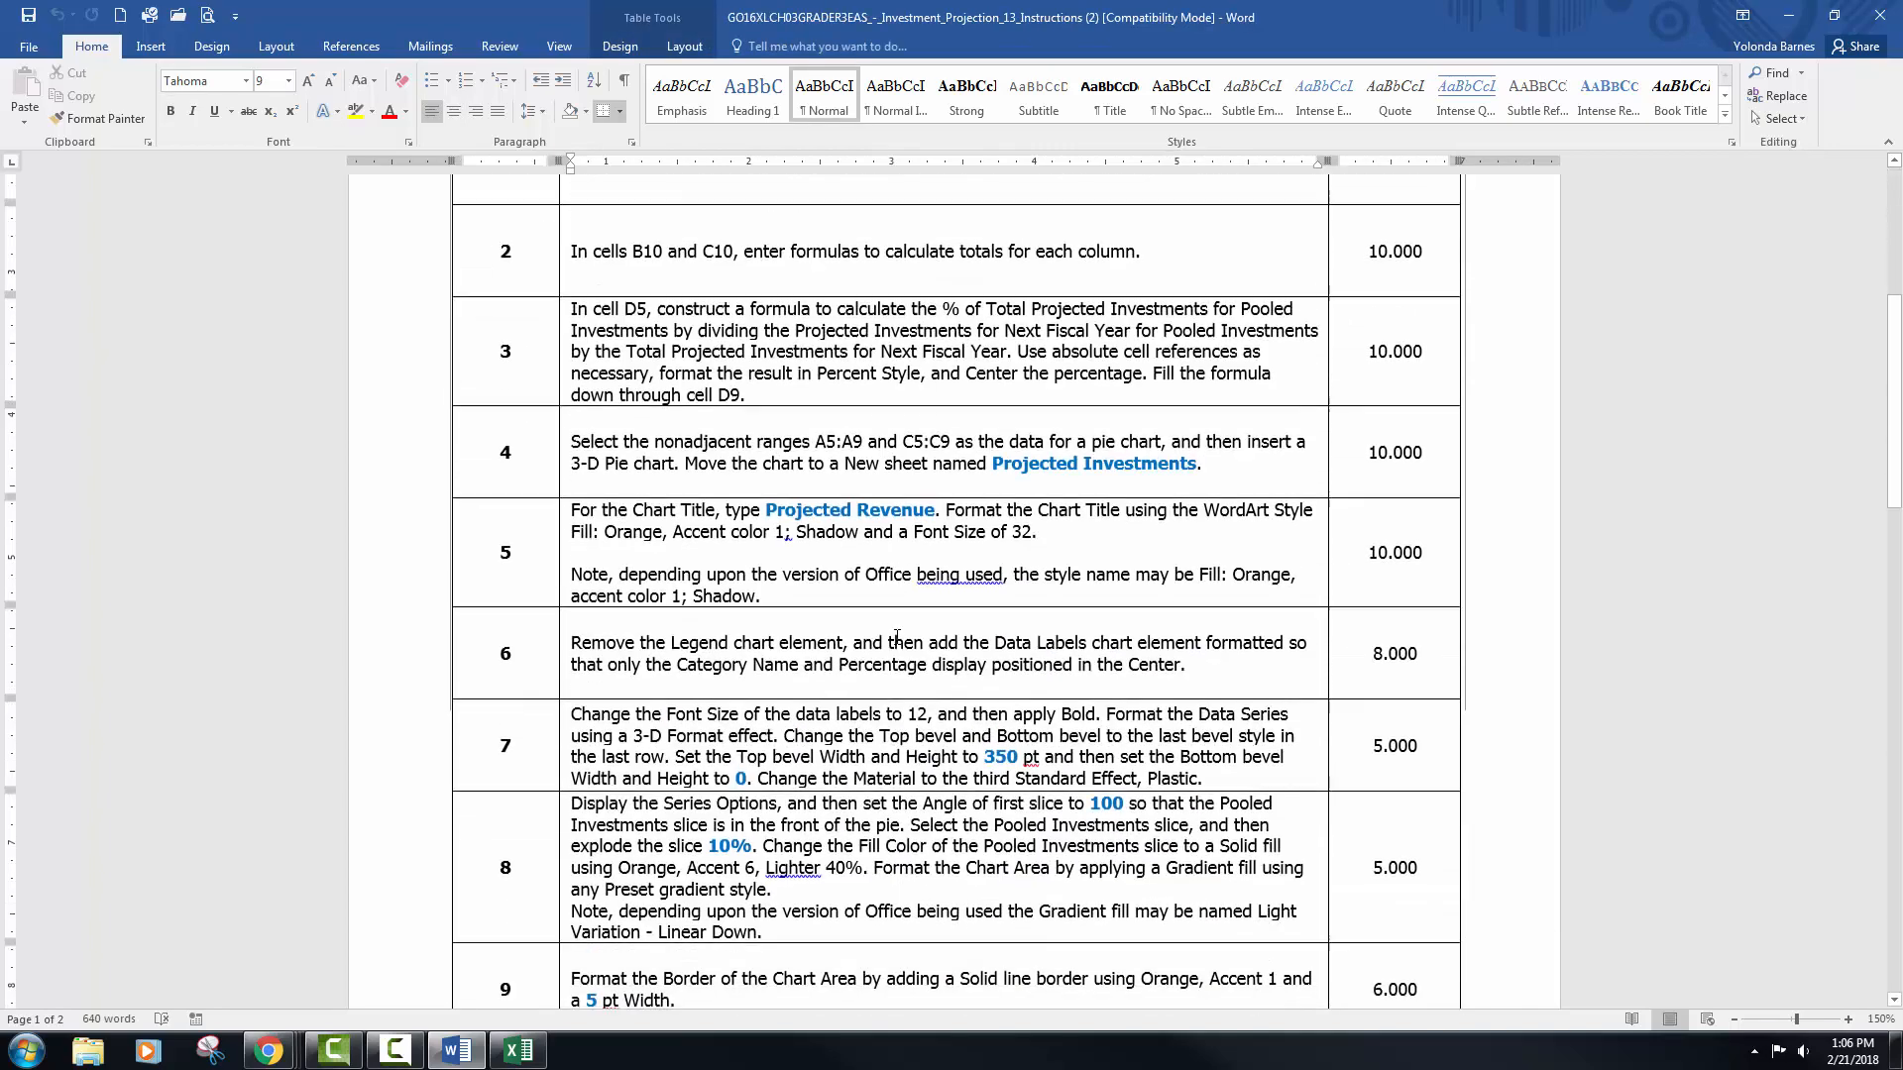
scroll(897, 637, down, 7)
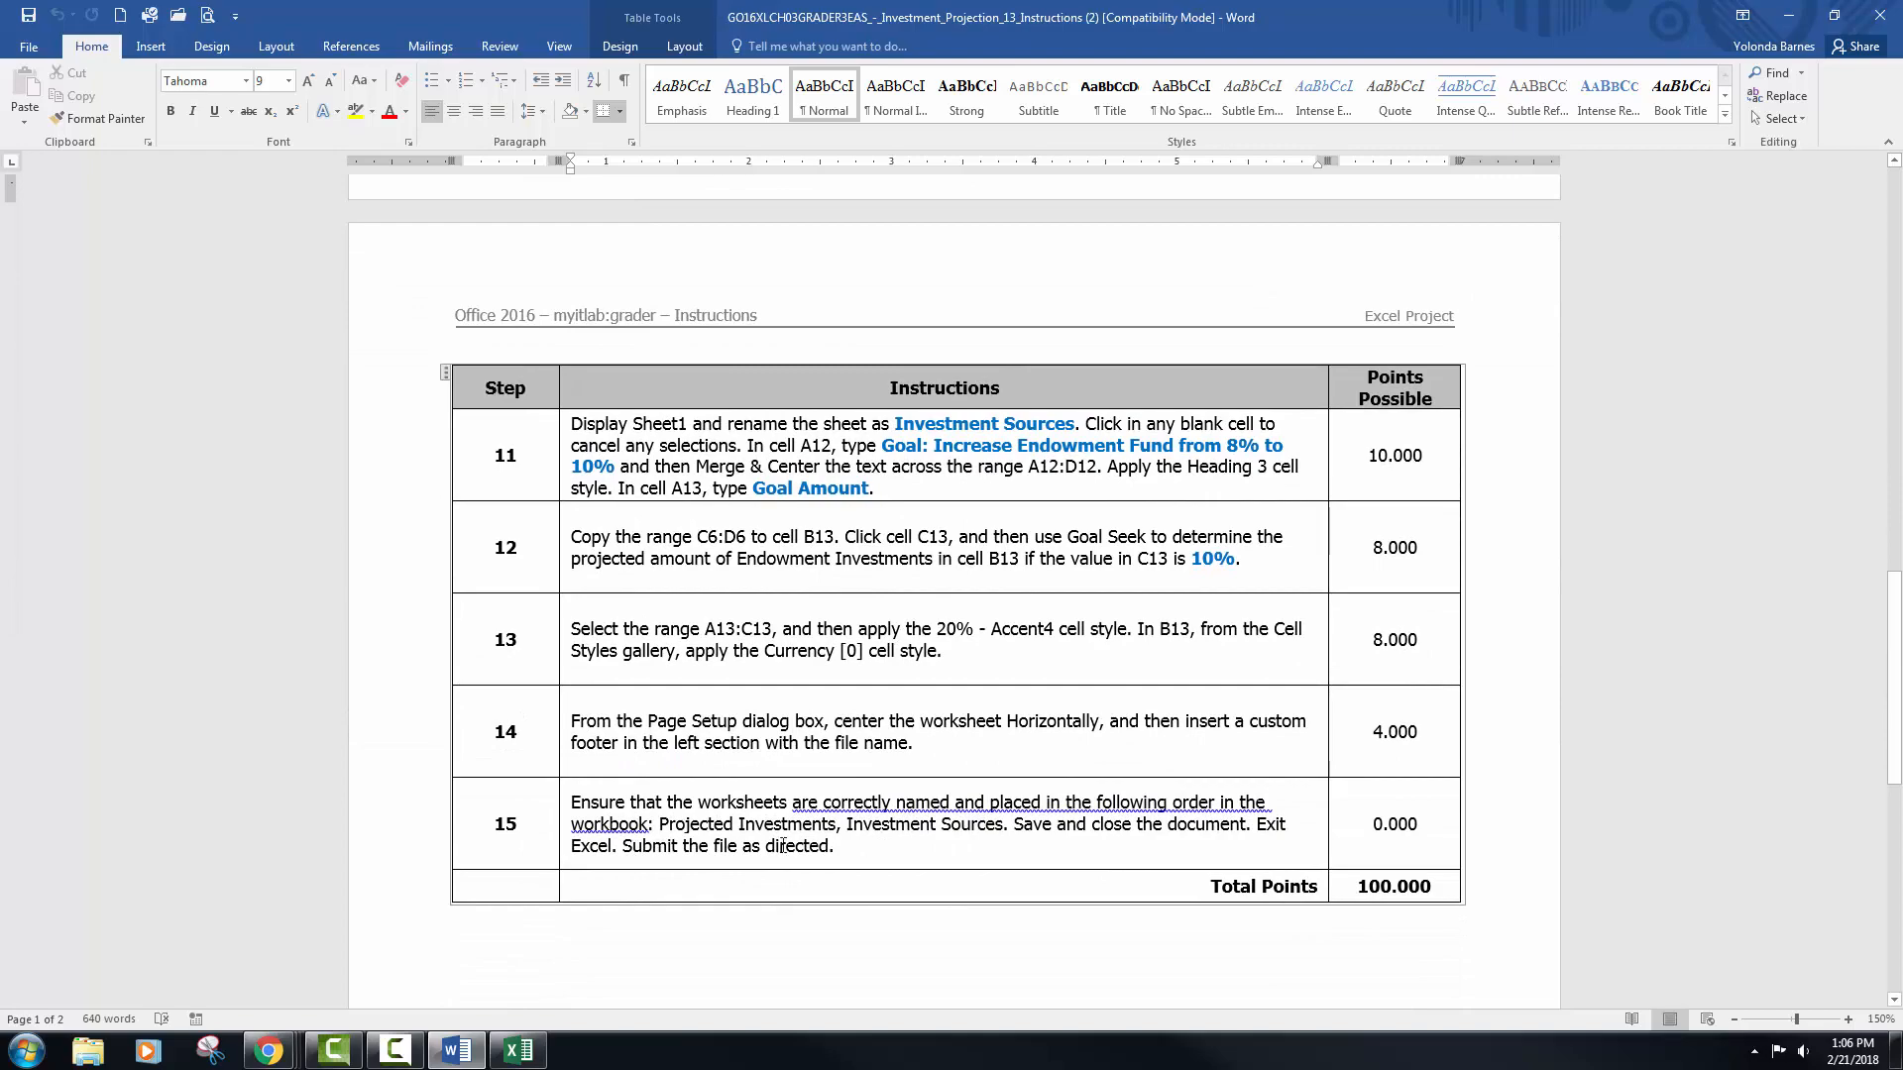
scroll(868, 840, up, 7)
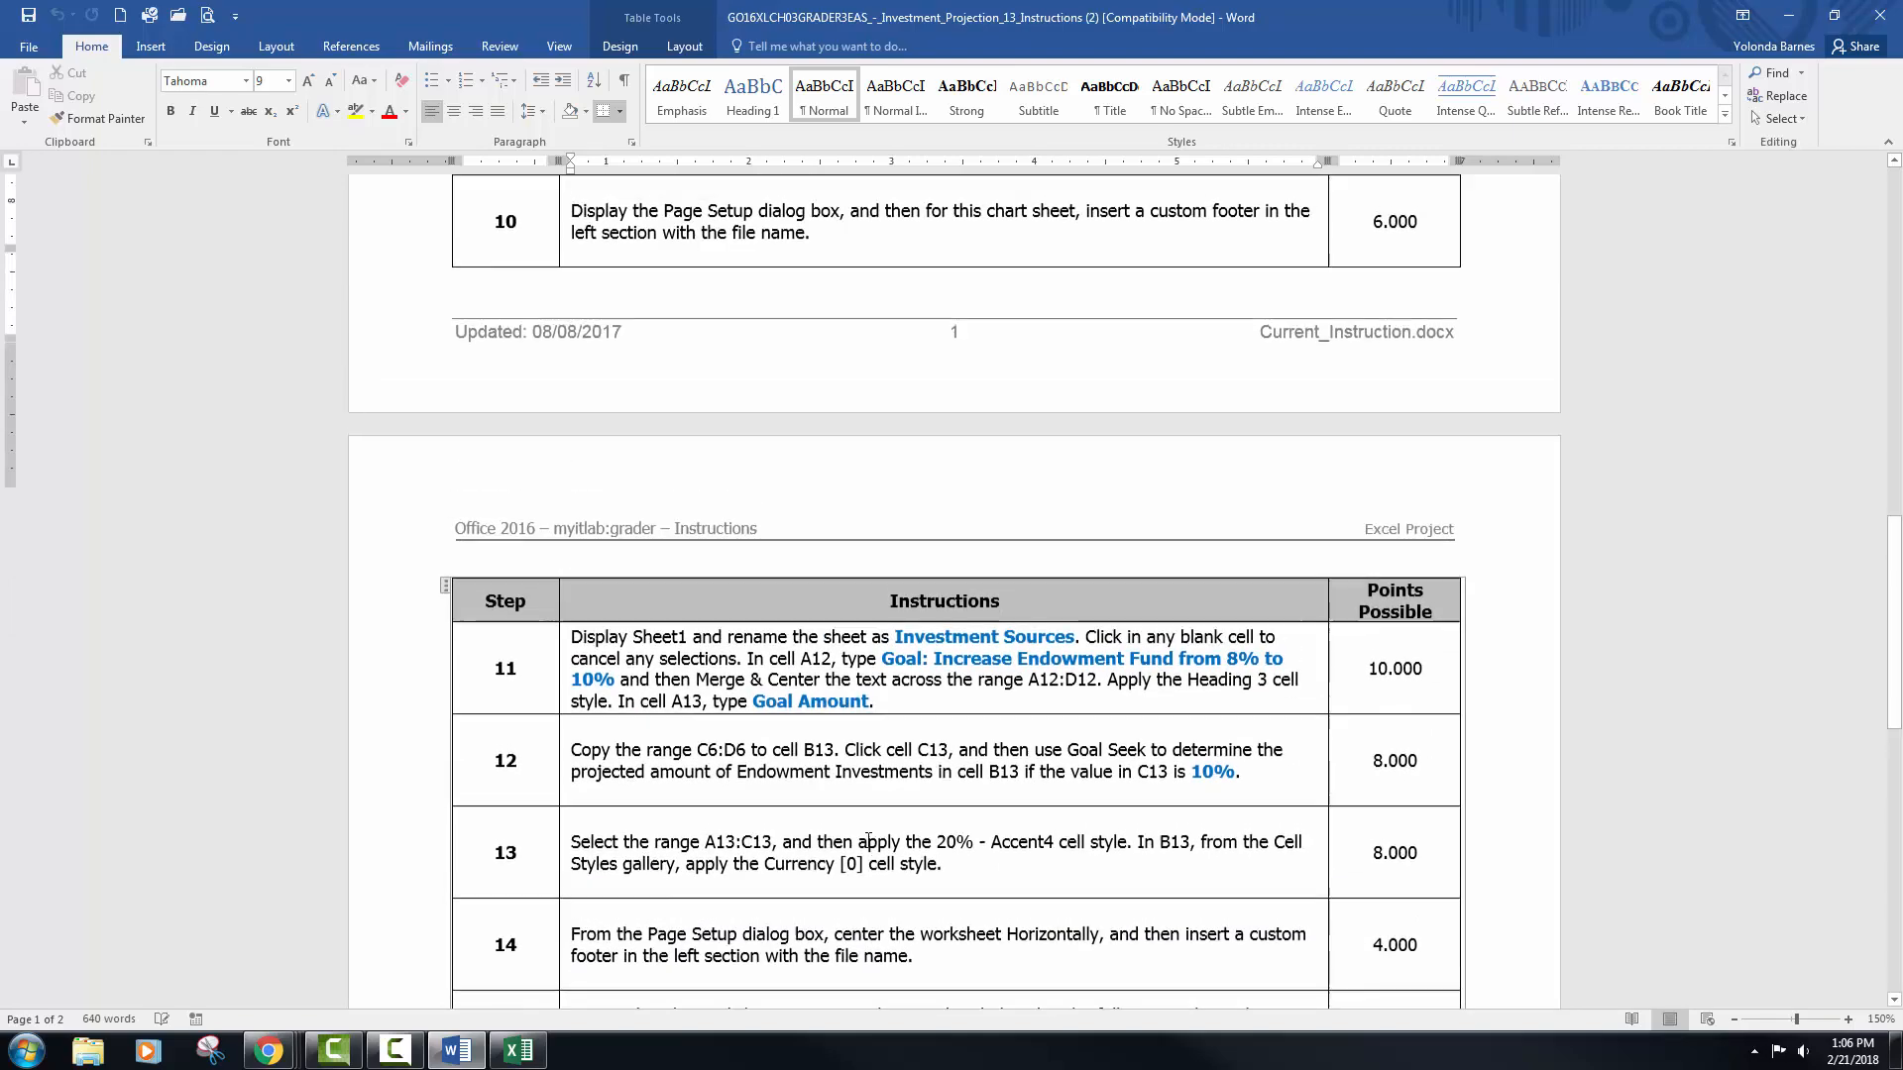
scroll(868, 843, up, 3)
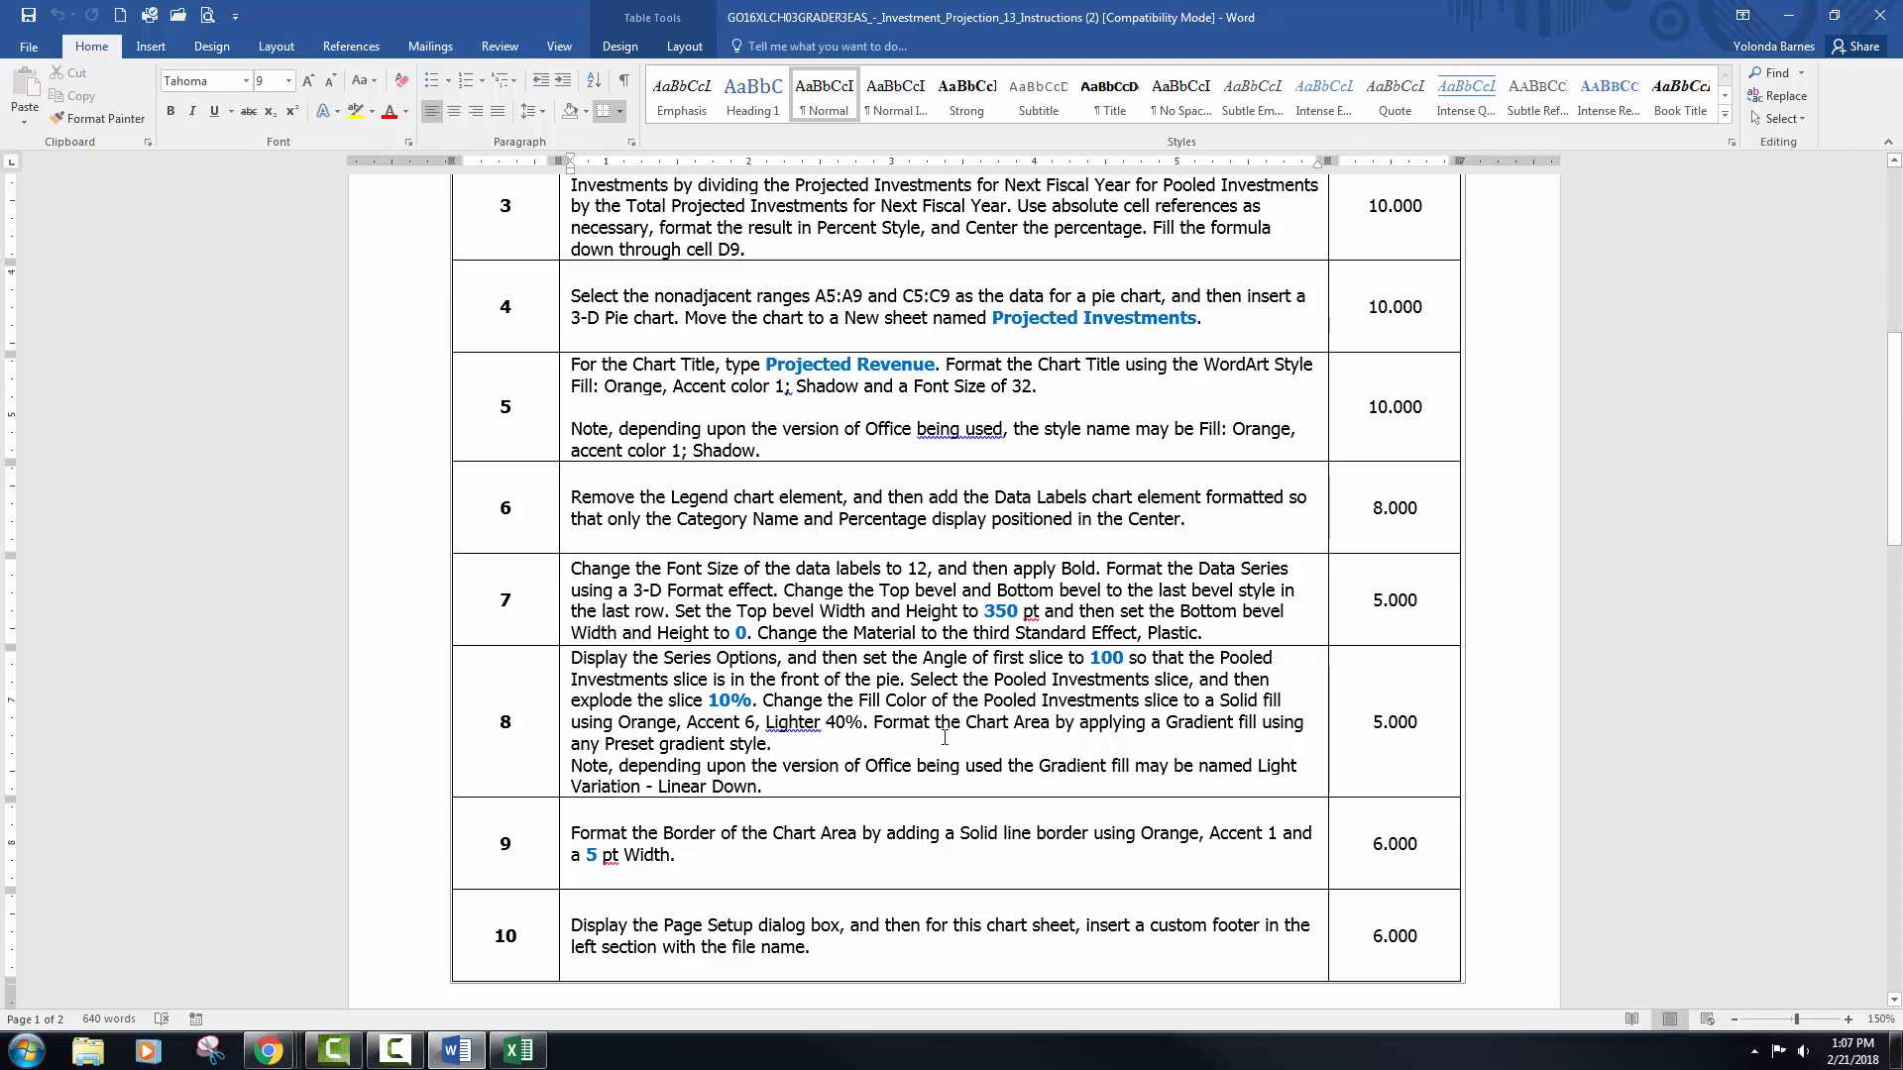
click(1789, 15)
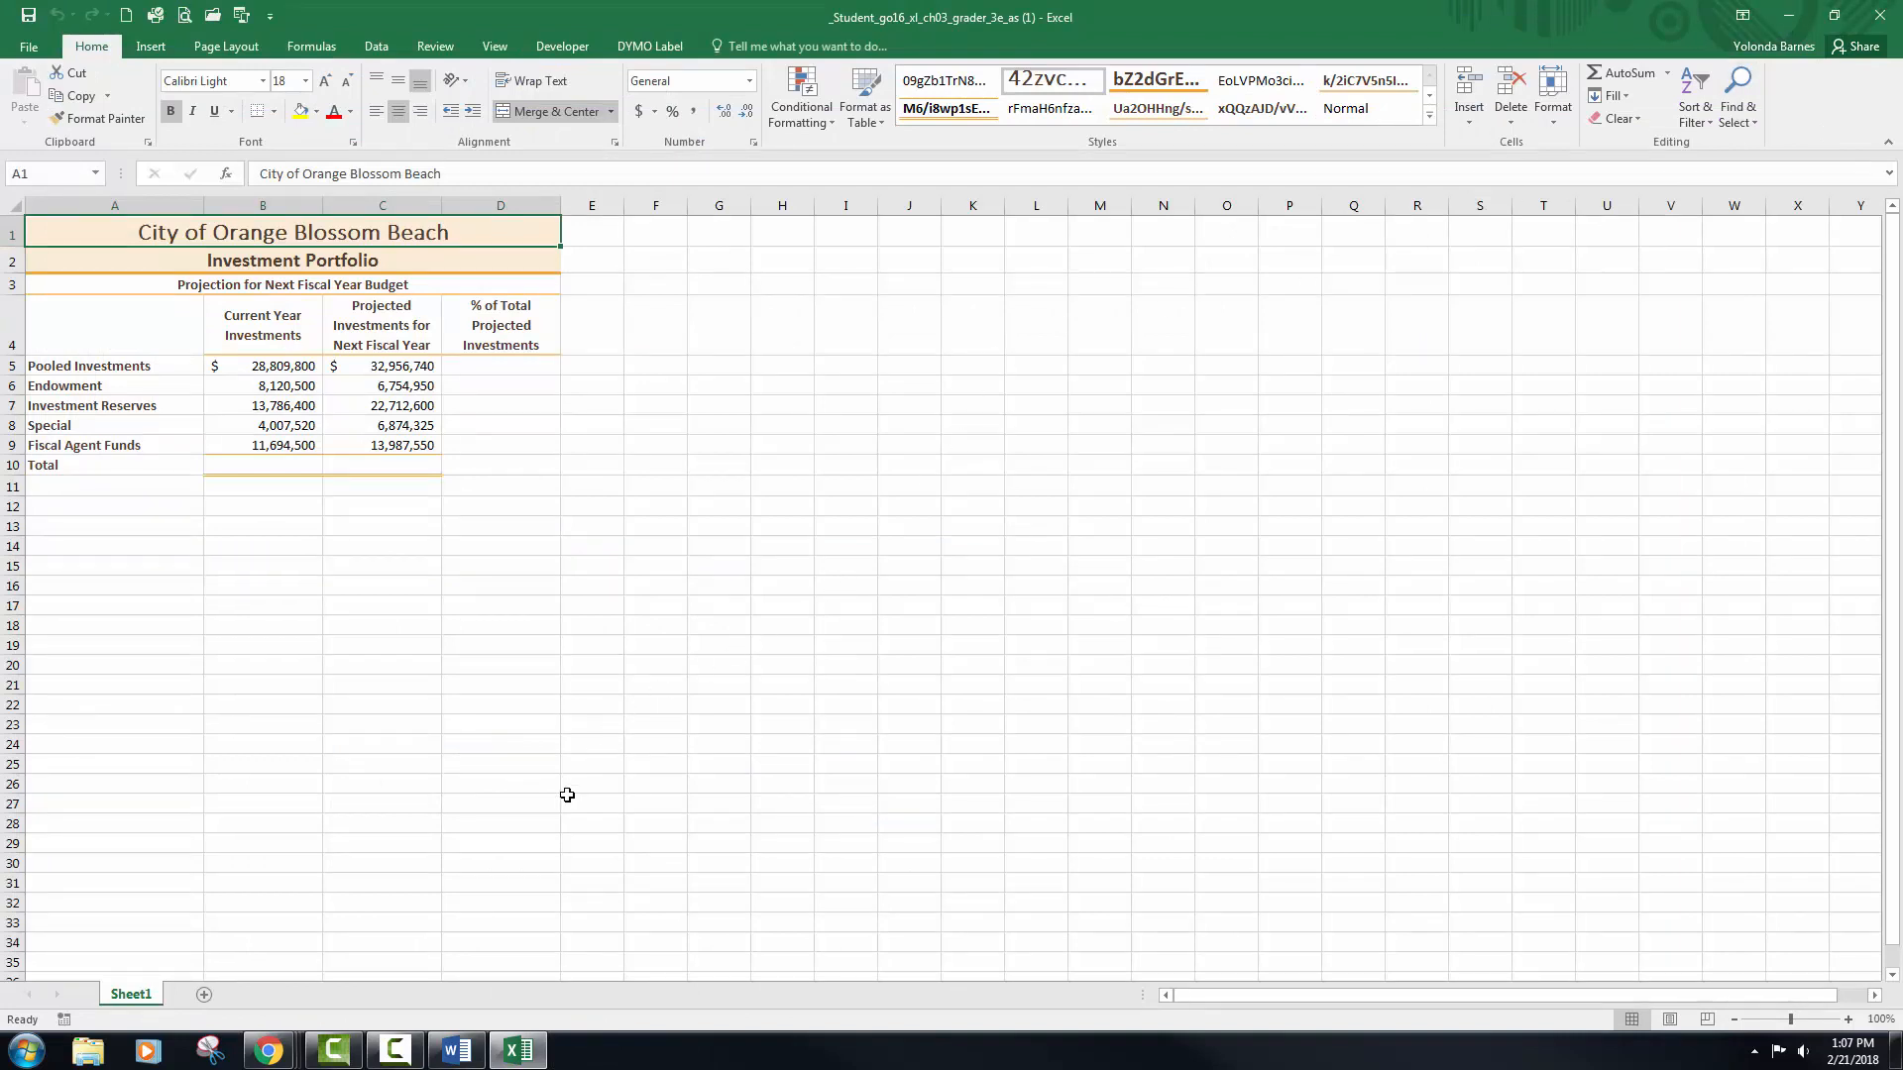
- Start saving a copy of the workbook and browse the Documents library to BUSA 120 > Excel > Chpater 3
click(583, 700)
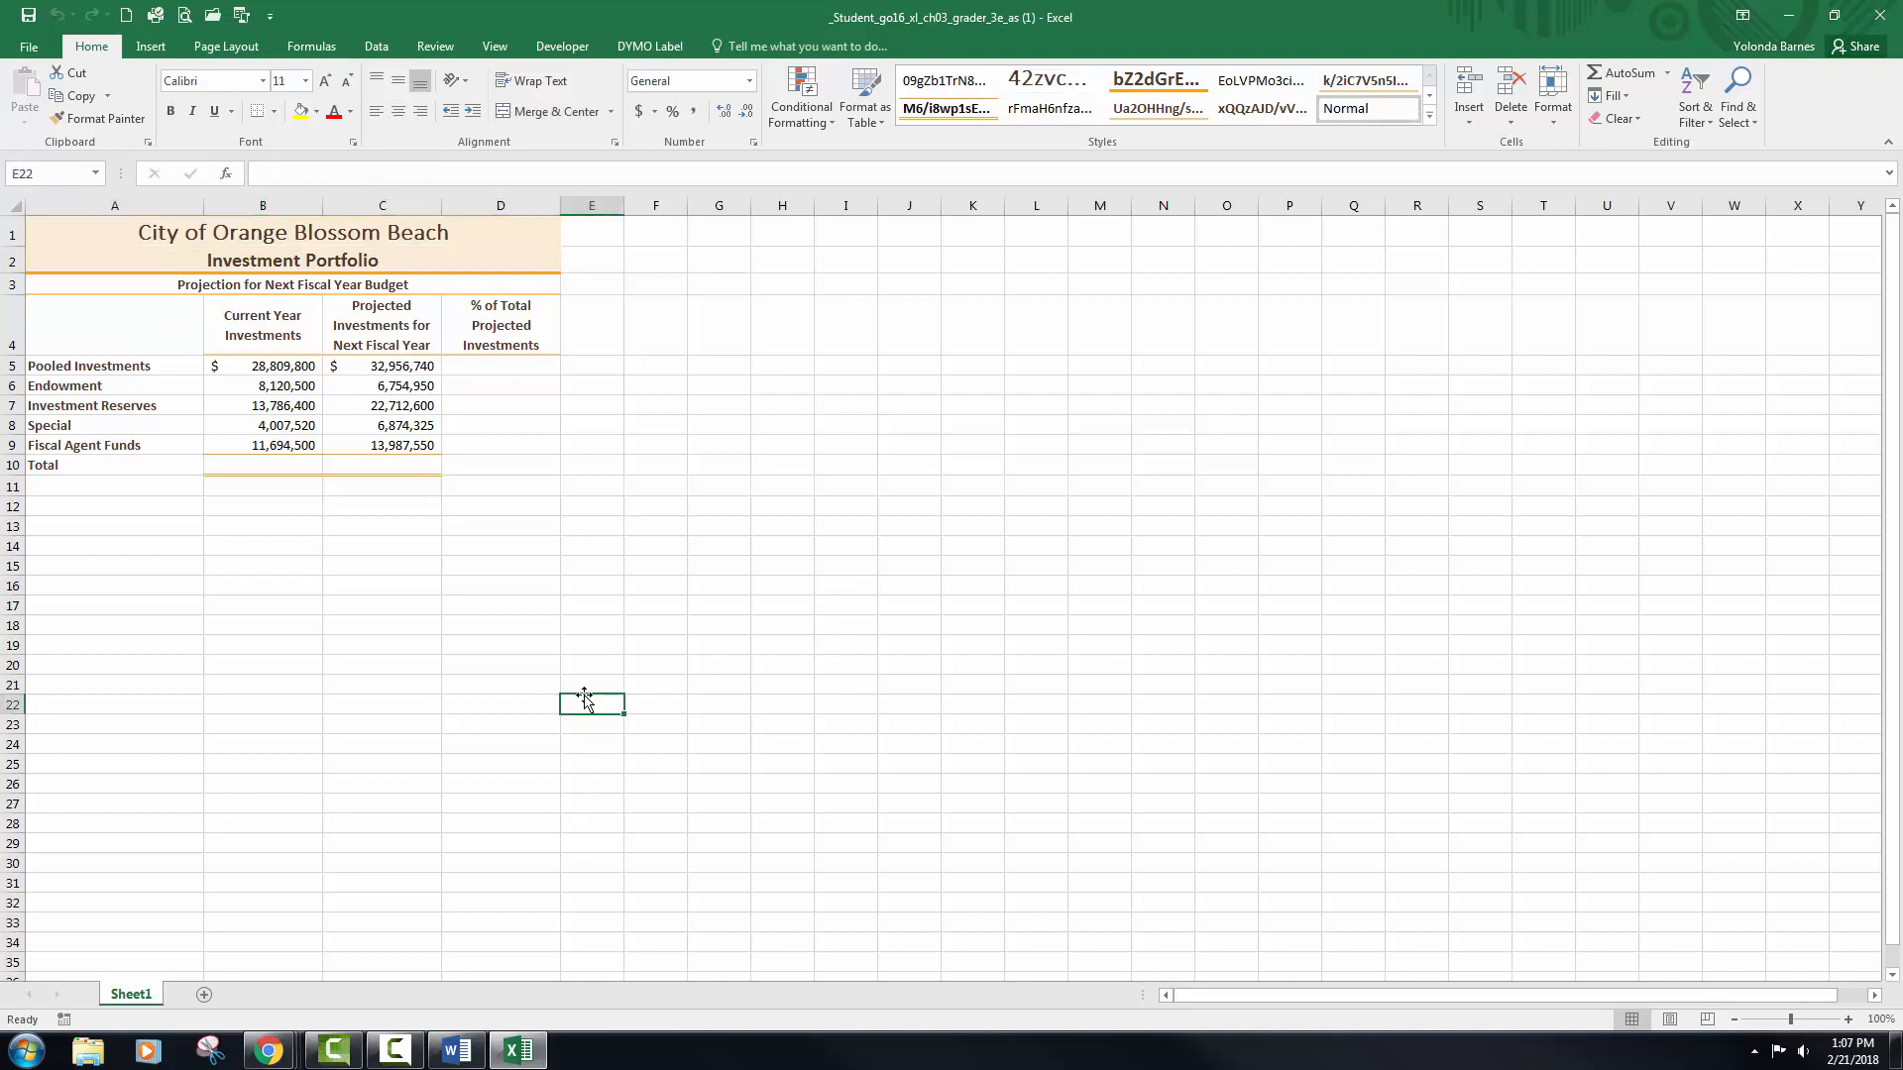
key(F12)
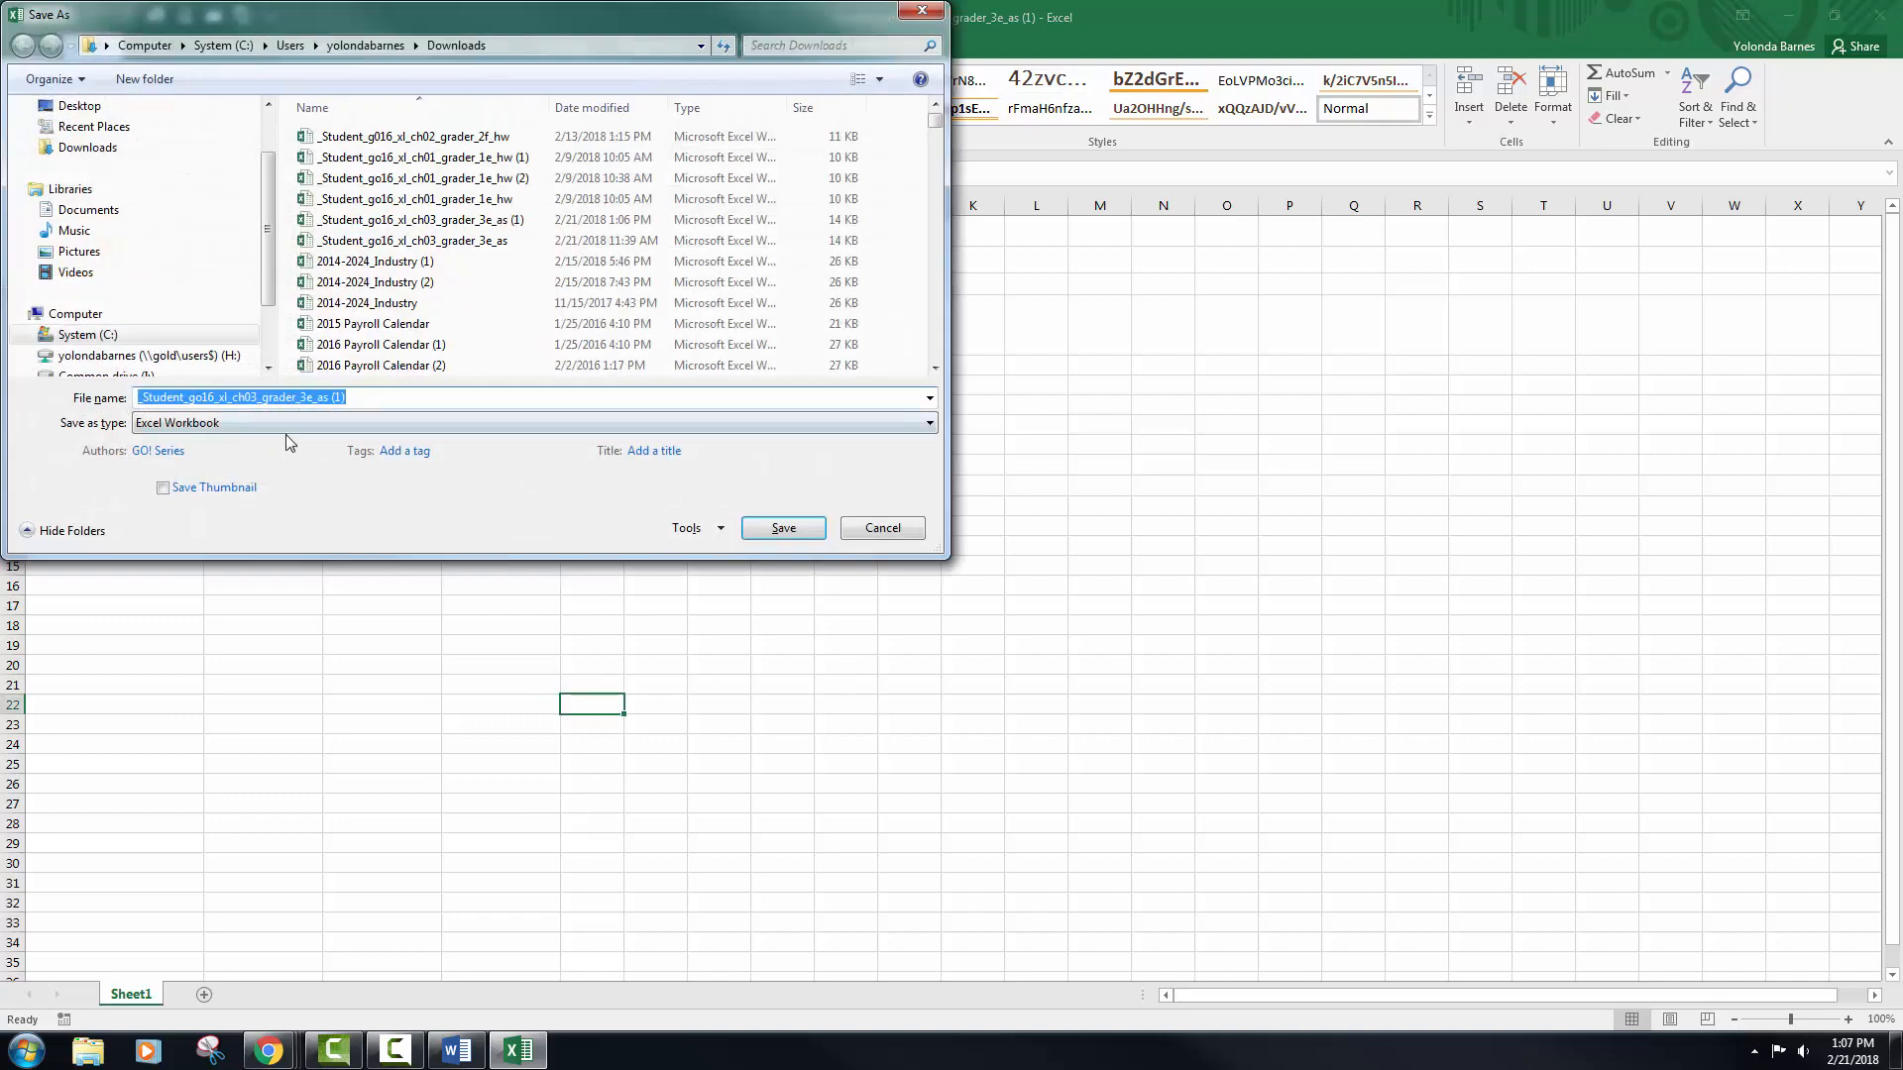
click(185, 218)
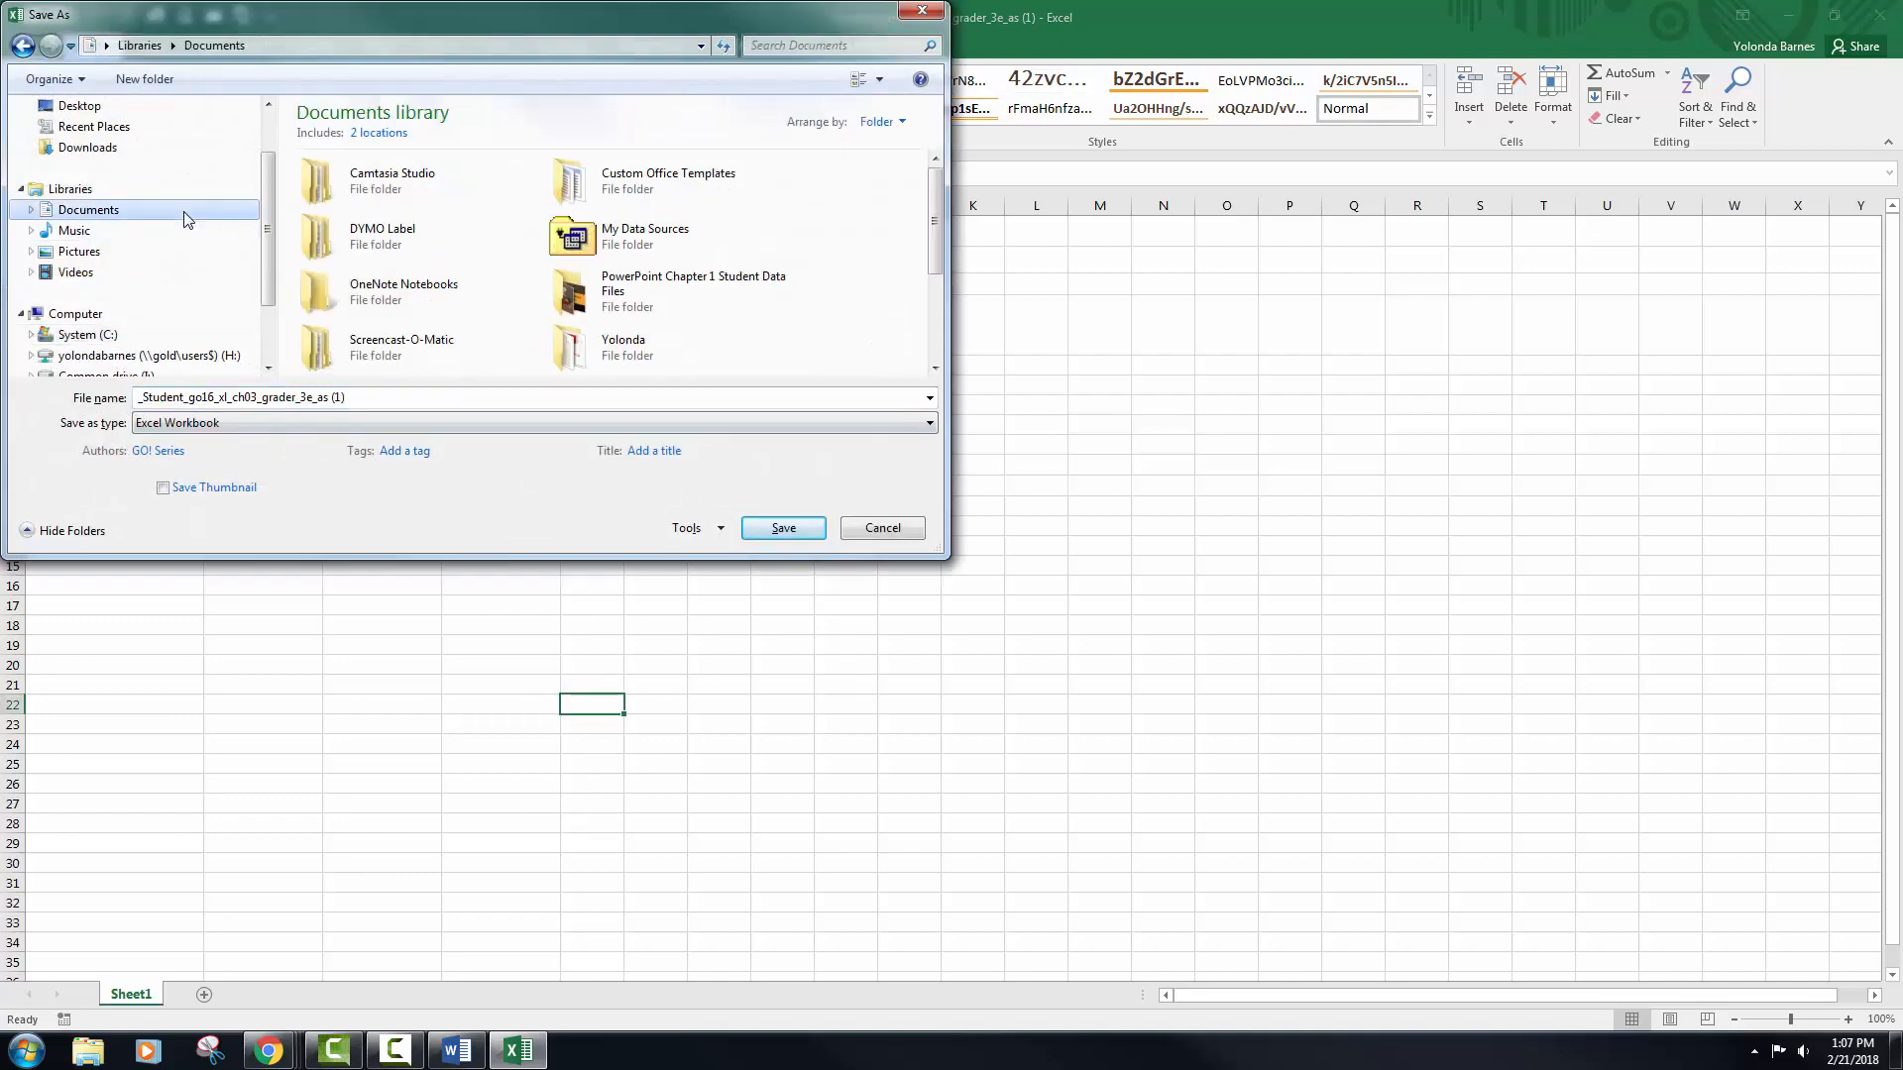
double_click(651, 344)
click(626, 248)
double_click(626, 248)
double_click(458, 198)
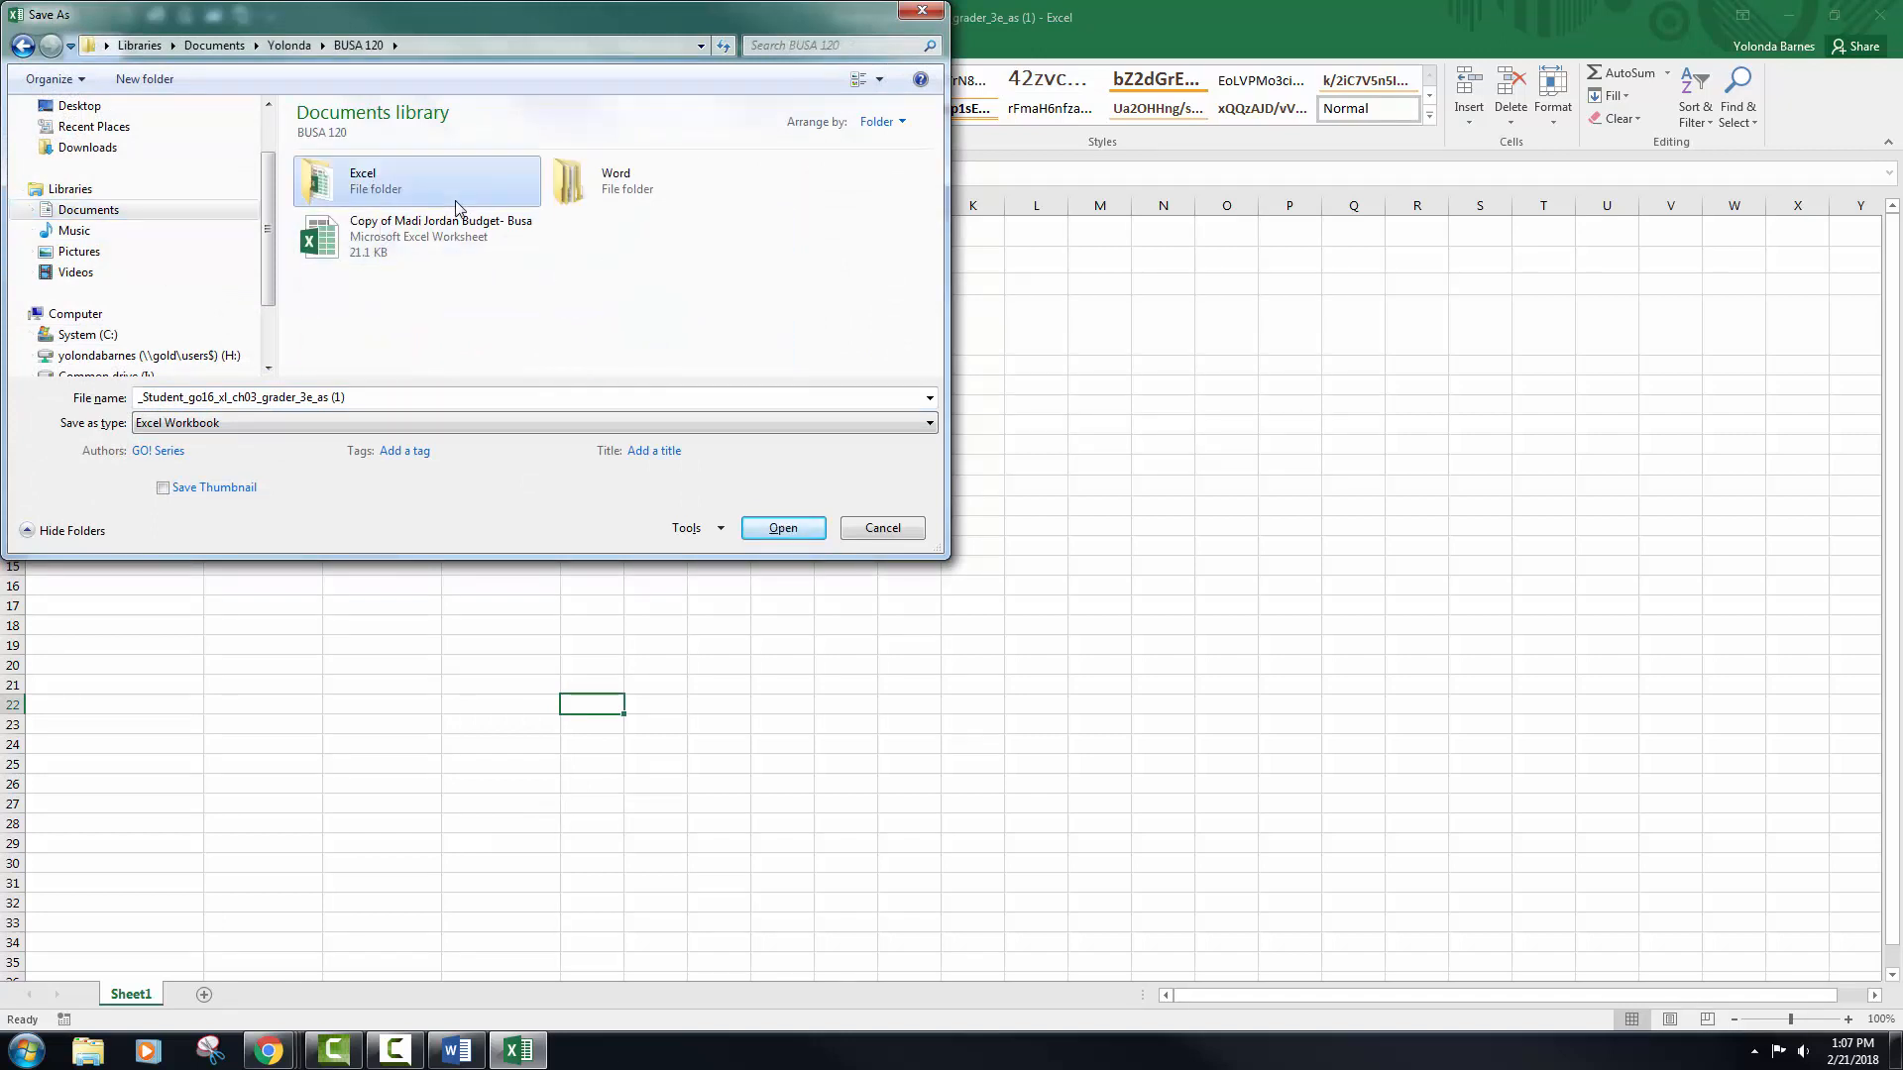
double_click(627, 203)
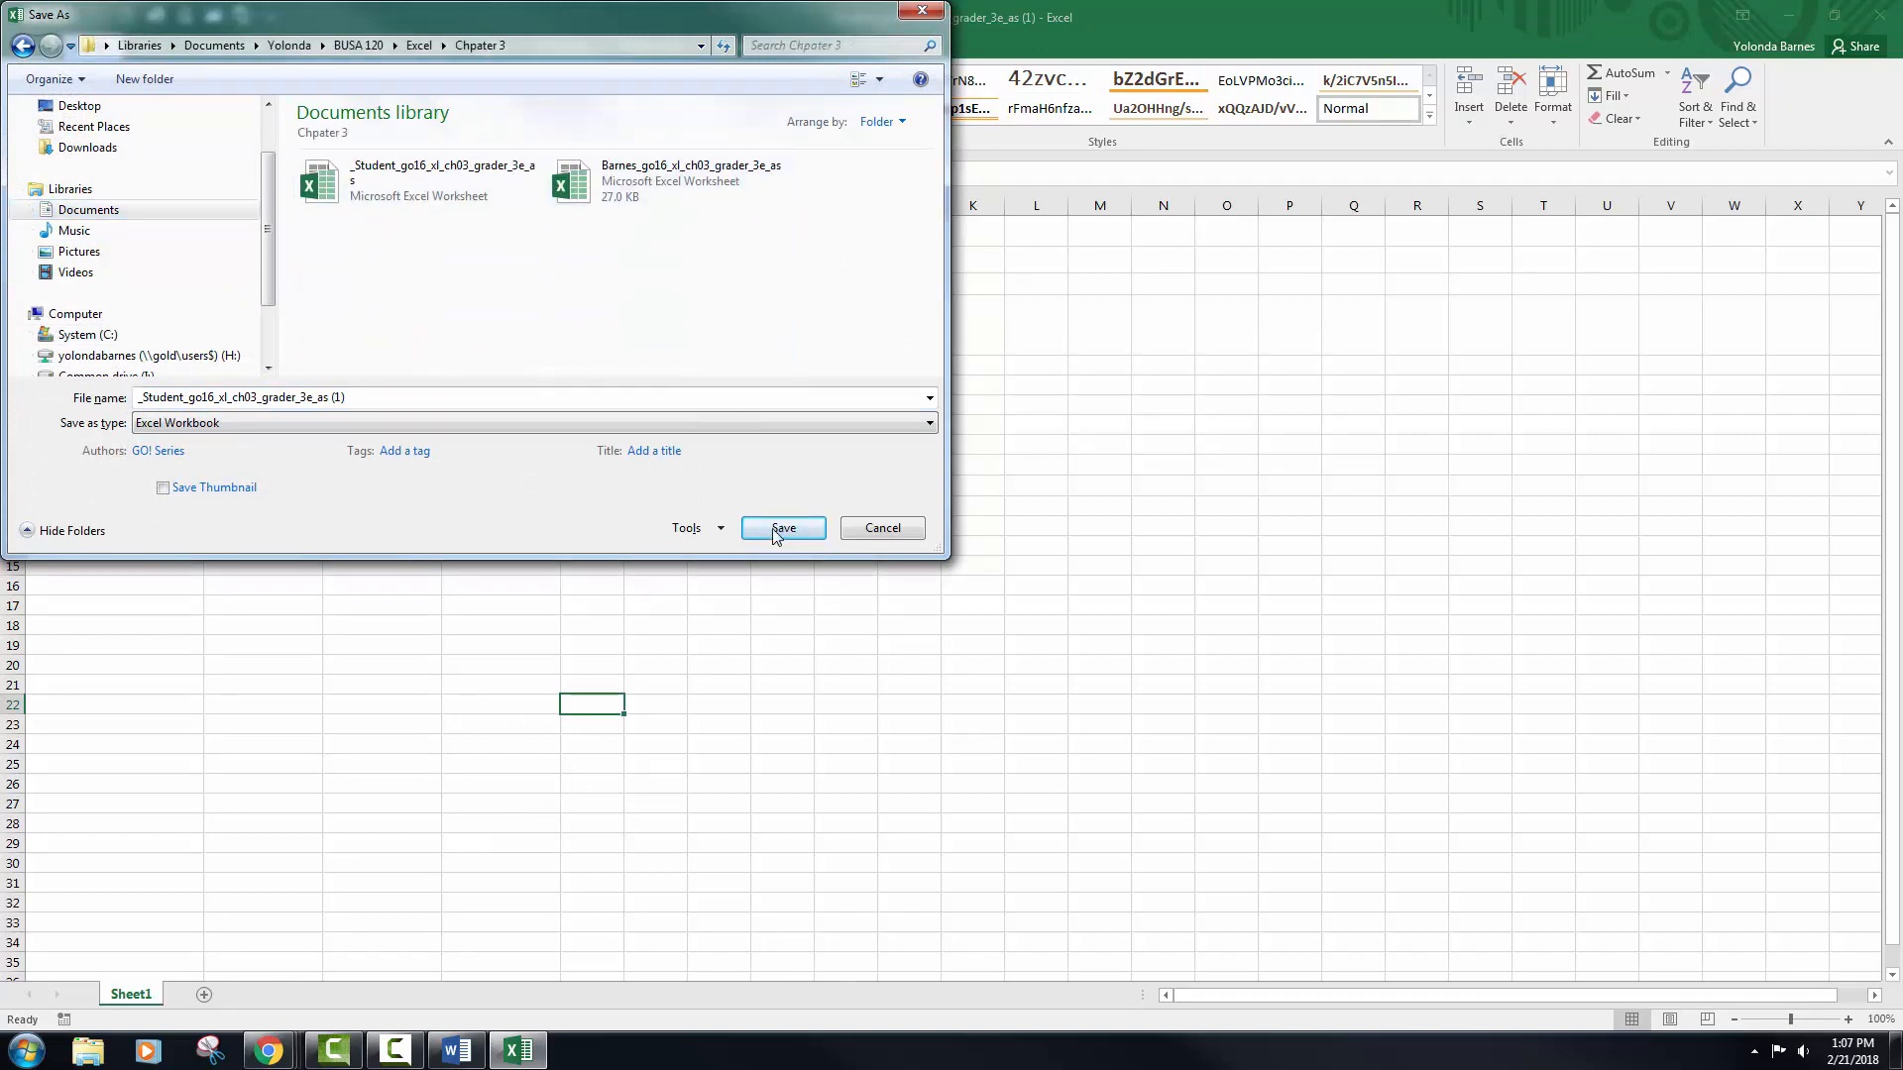
- Remove the (1) suffix from the file name and save as _Student_go16_xl_ch03_grader_3e_as, replacing the existing file
click(471, 397)
key(End)
key(shift+Left)
key(shift+Left)
key(shift+Left)
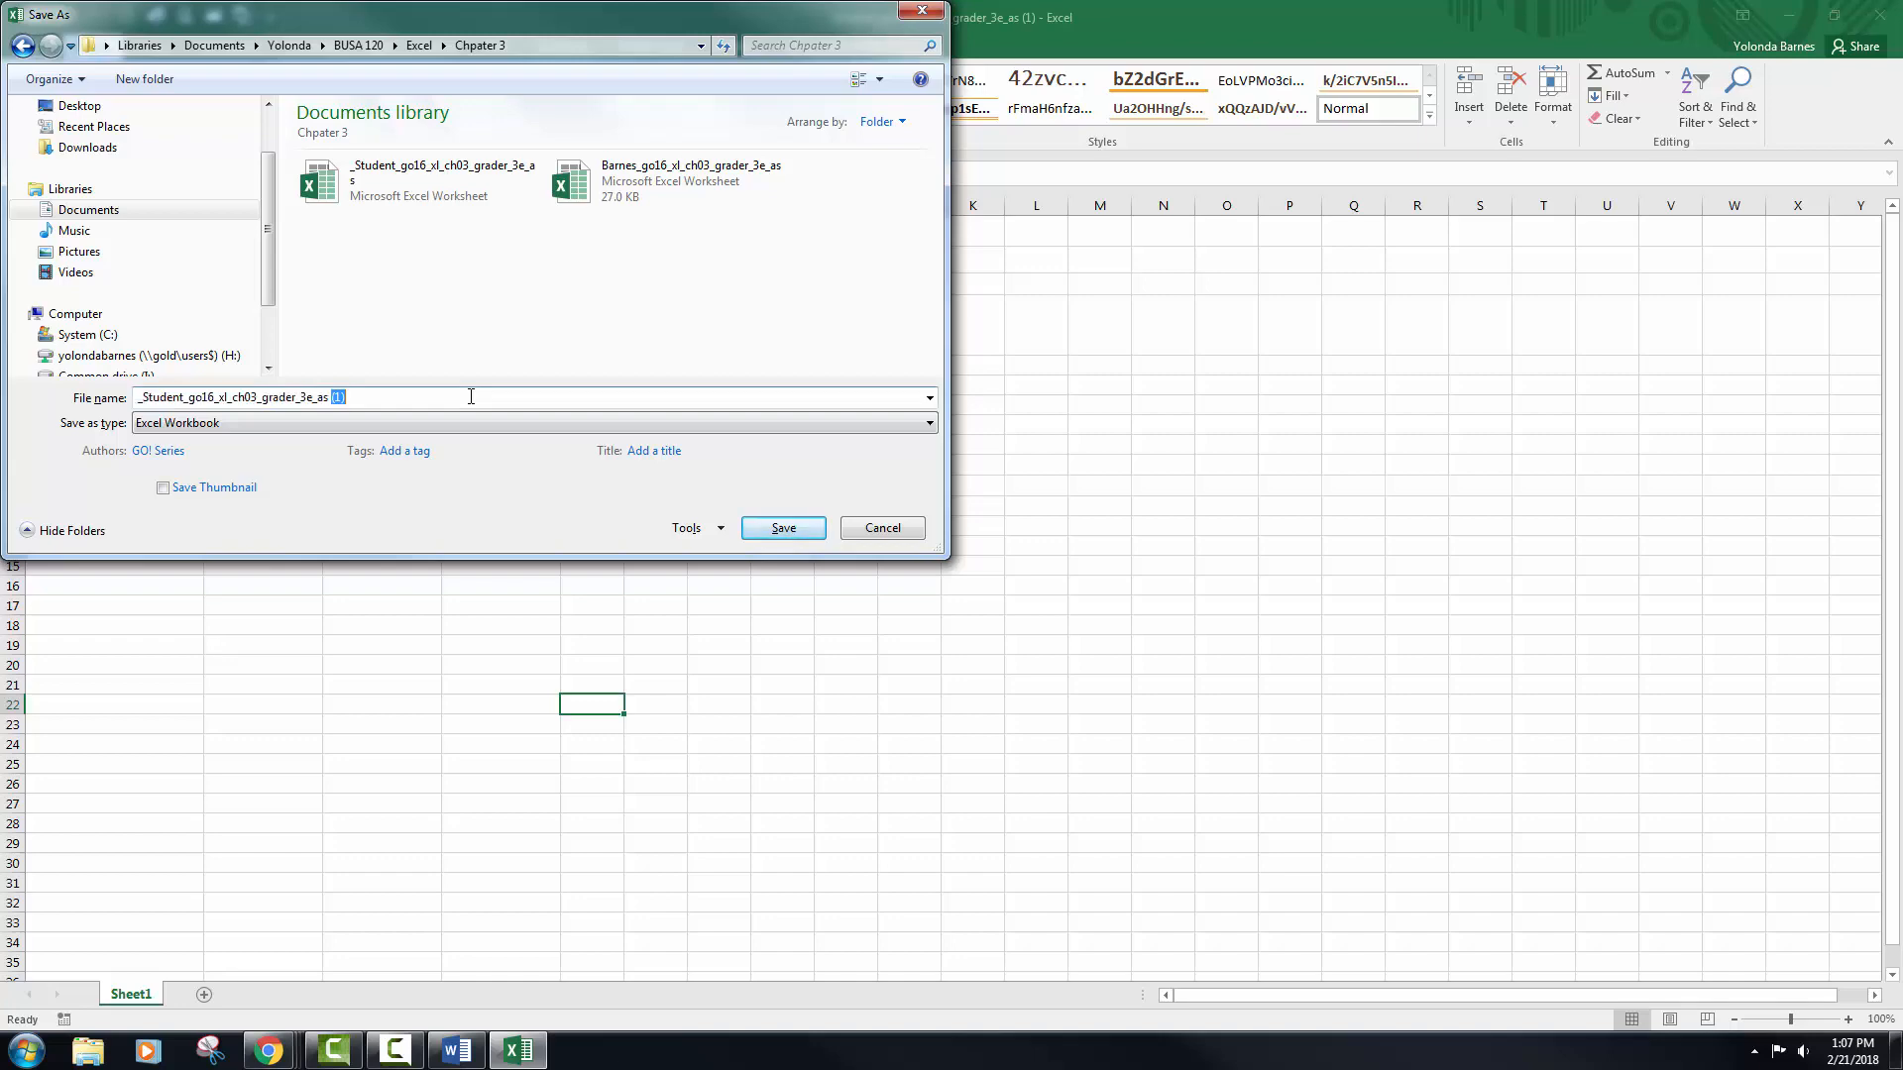
key(BackSpace)
click(783, 527)
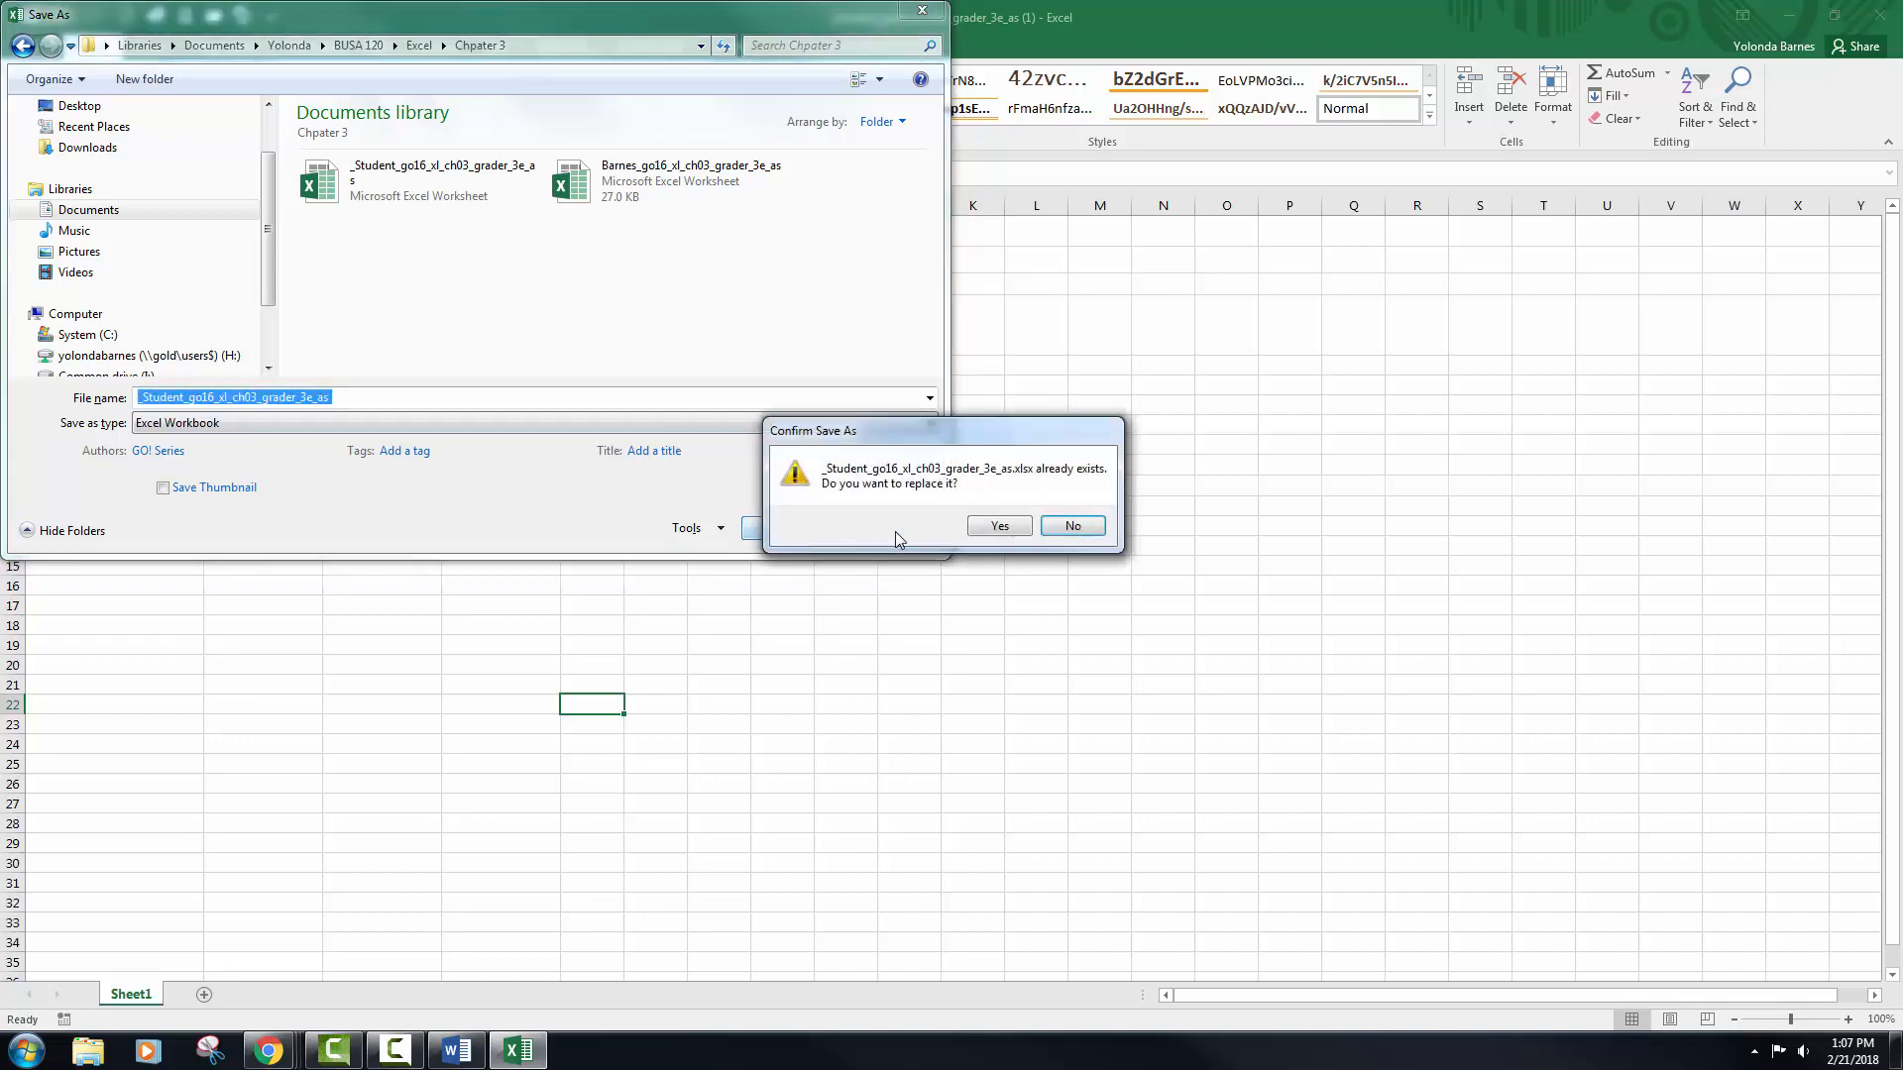
click(1008, 532)
click(583, 502)
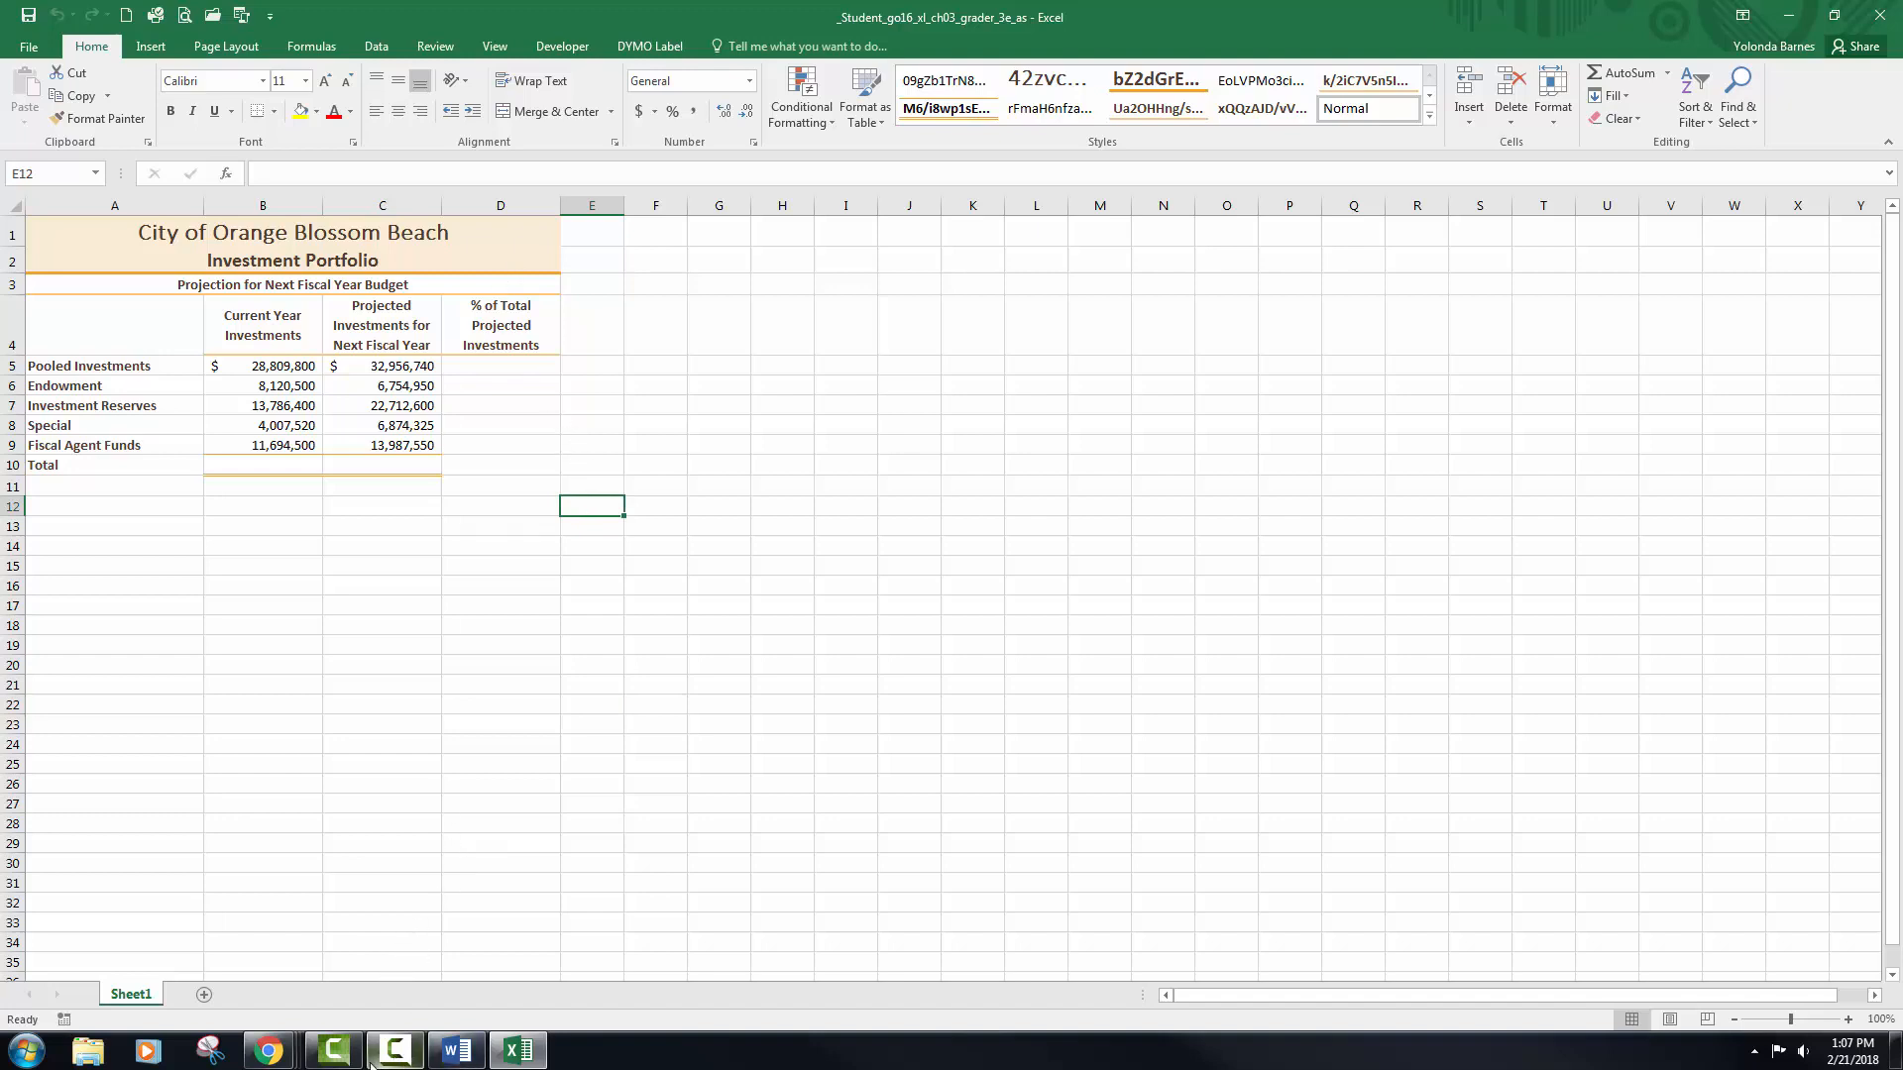
- Switch to Chrome to close the Download Starting Materials dialog, check the instructions in Word, and return to the Excel workbook
click(270, 1052)
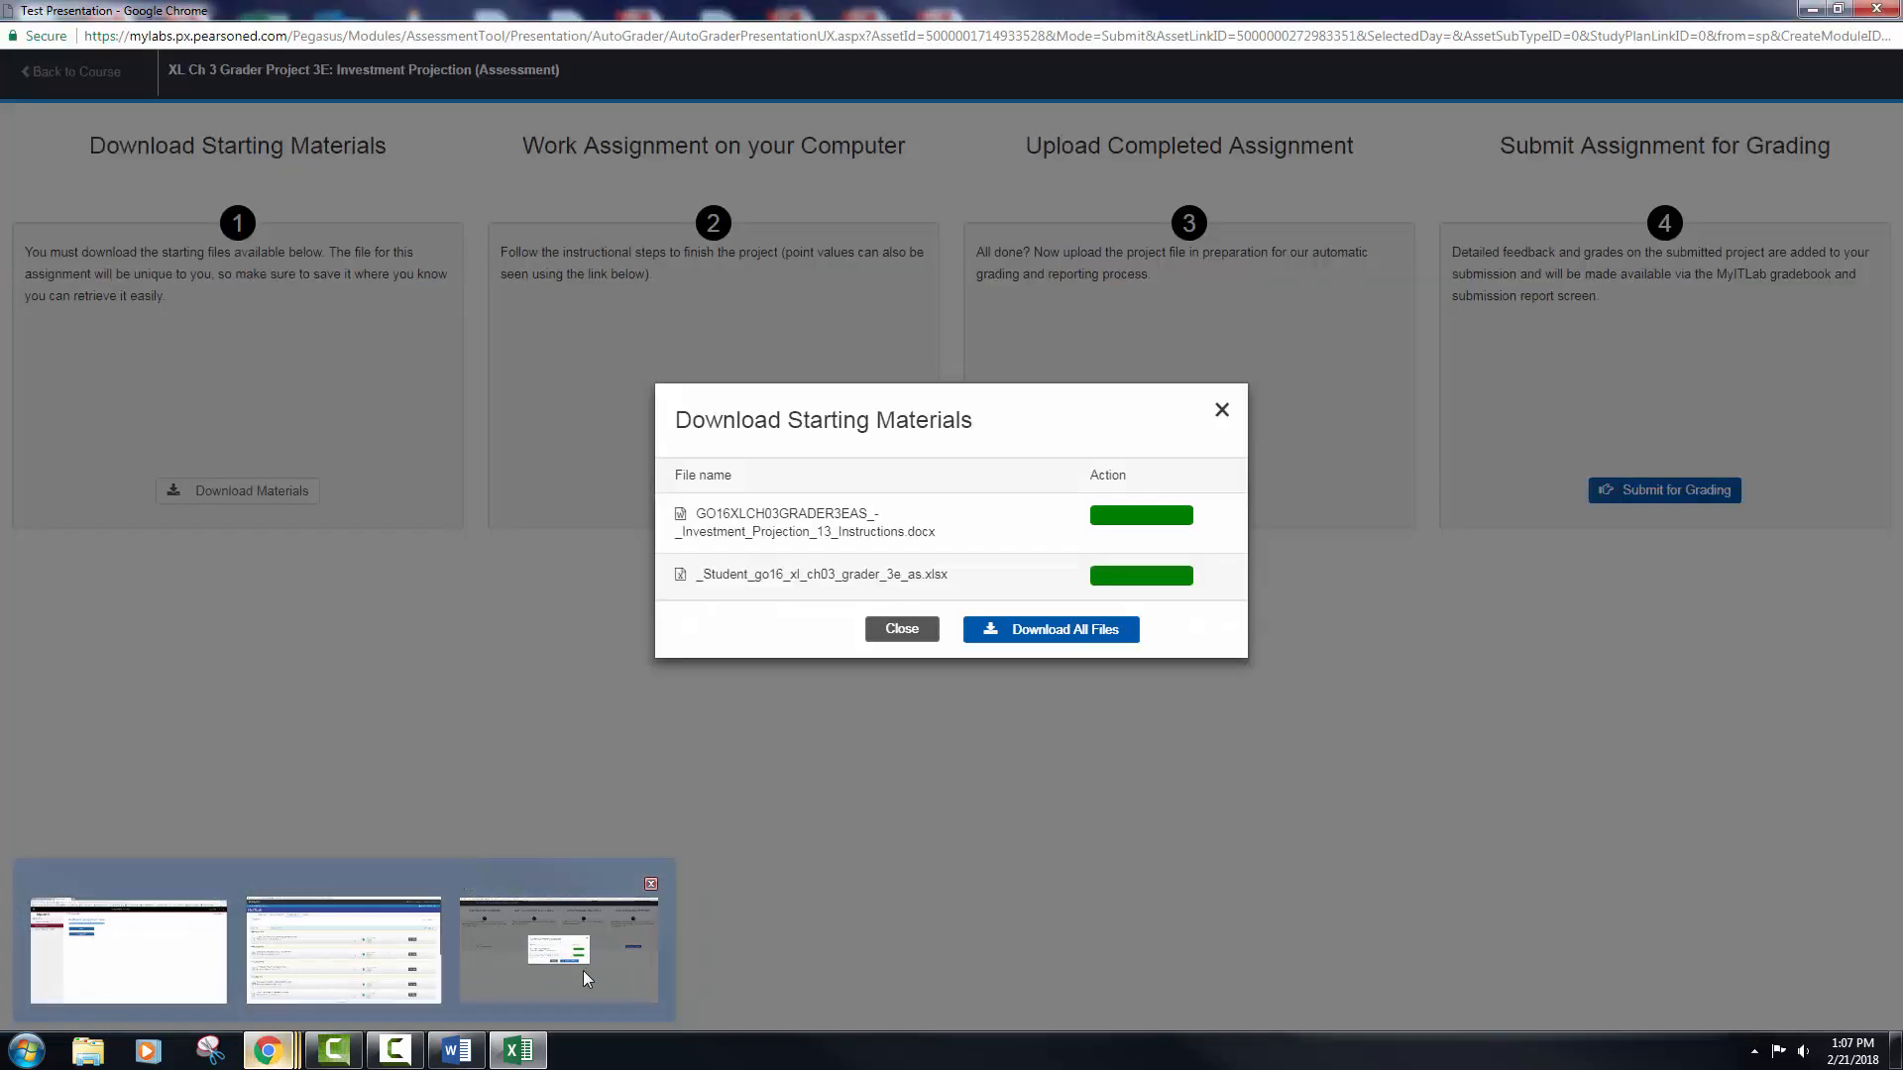
click(583, 971)
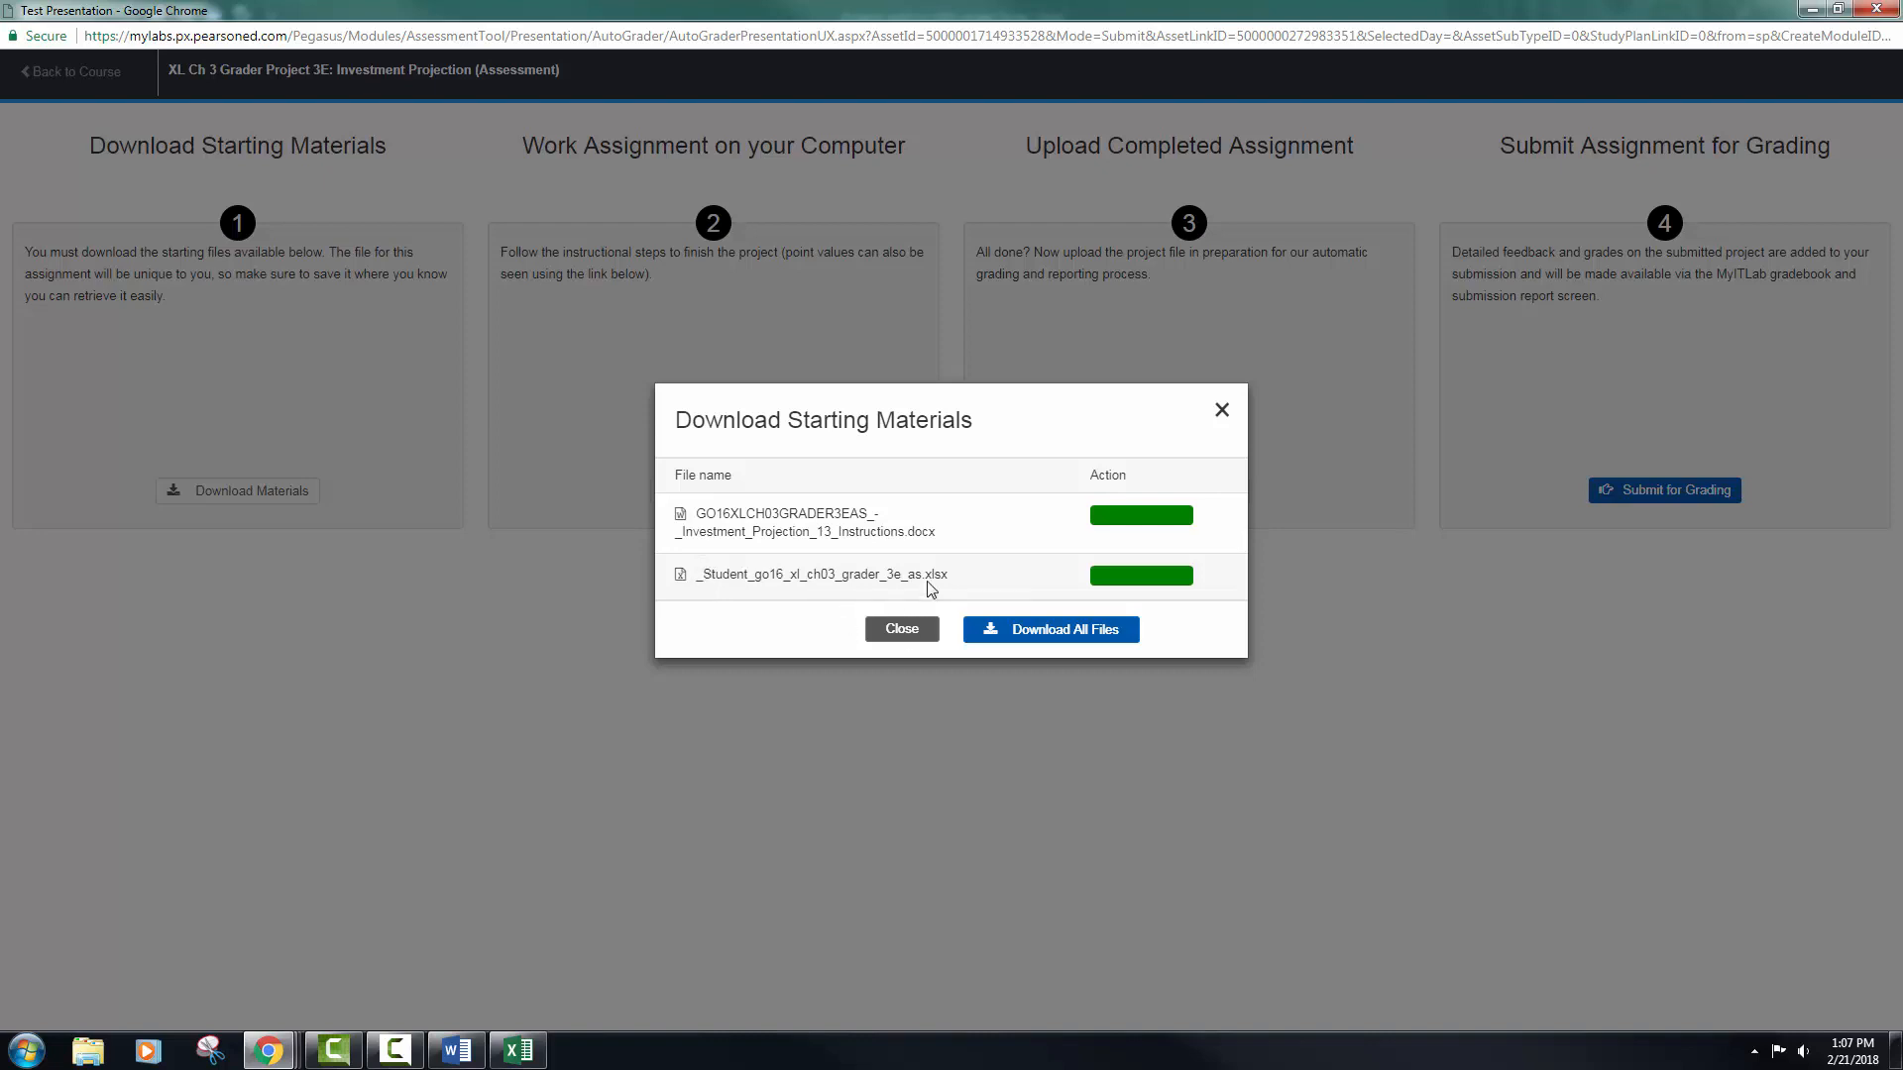
click(897, 629)
click(457, 1051)
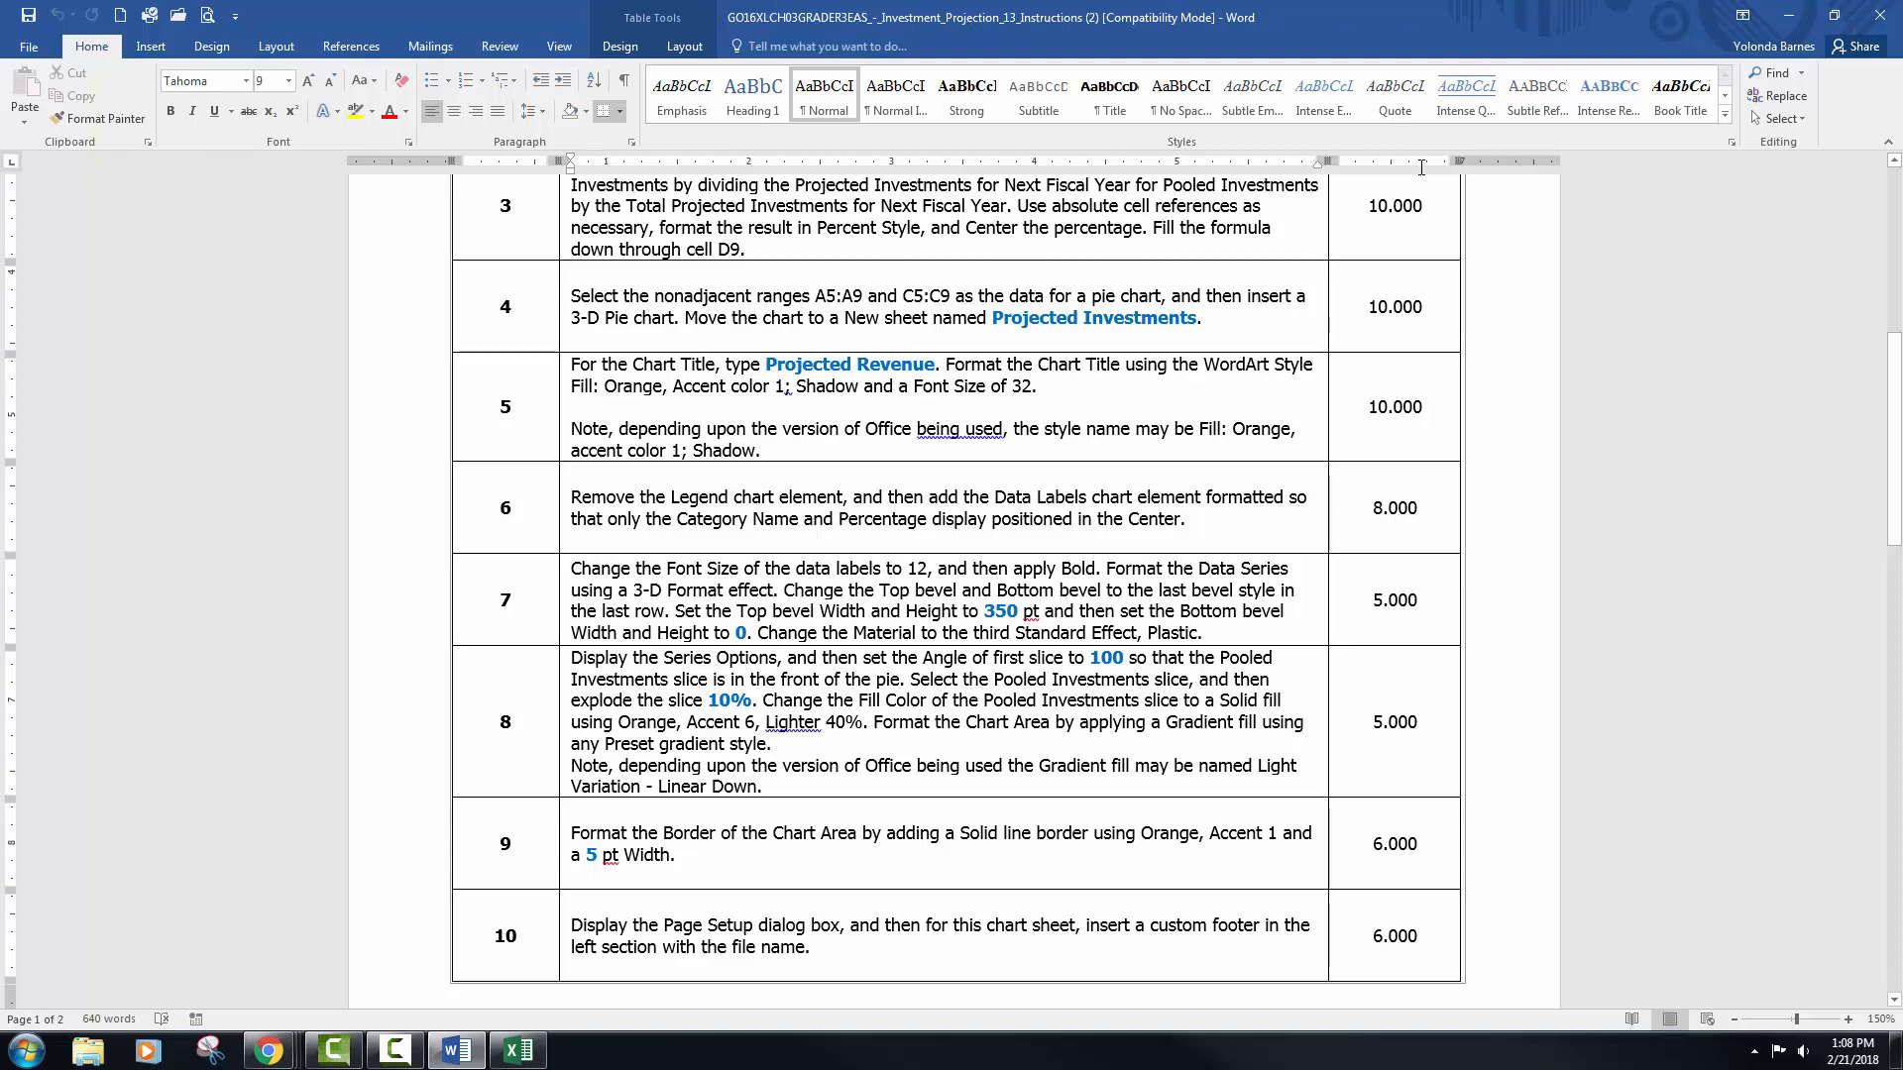
click(1792, 20)
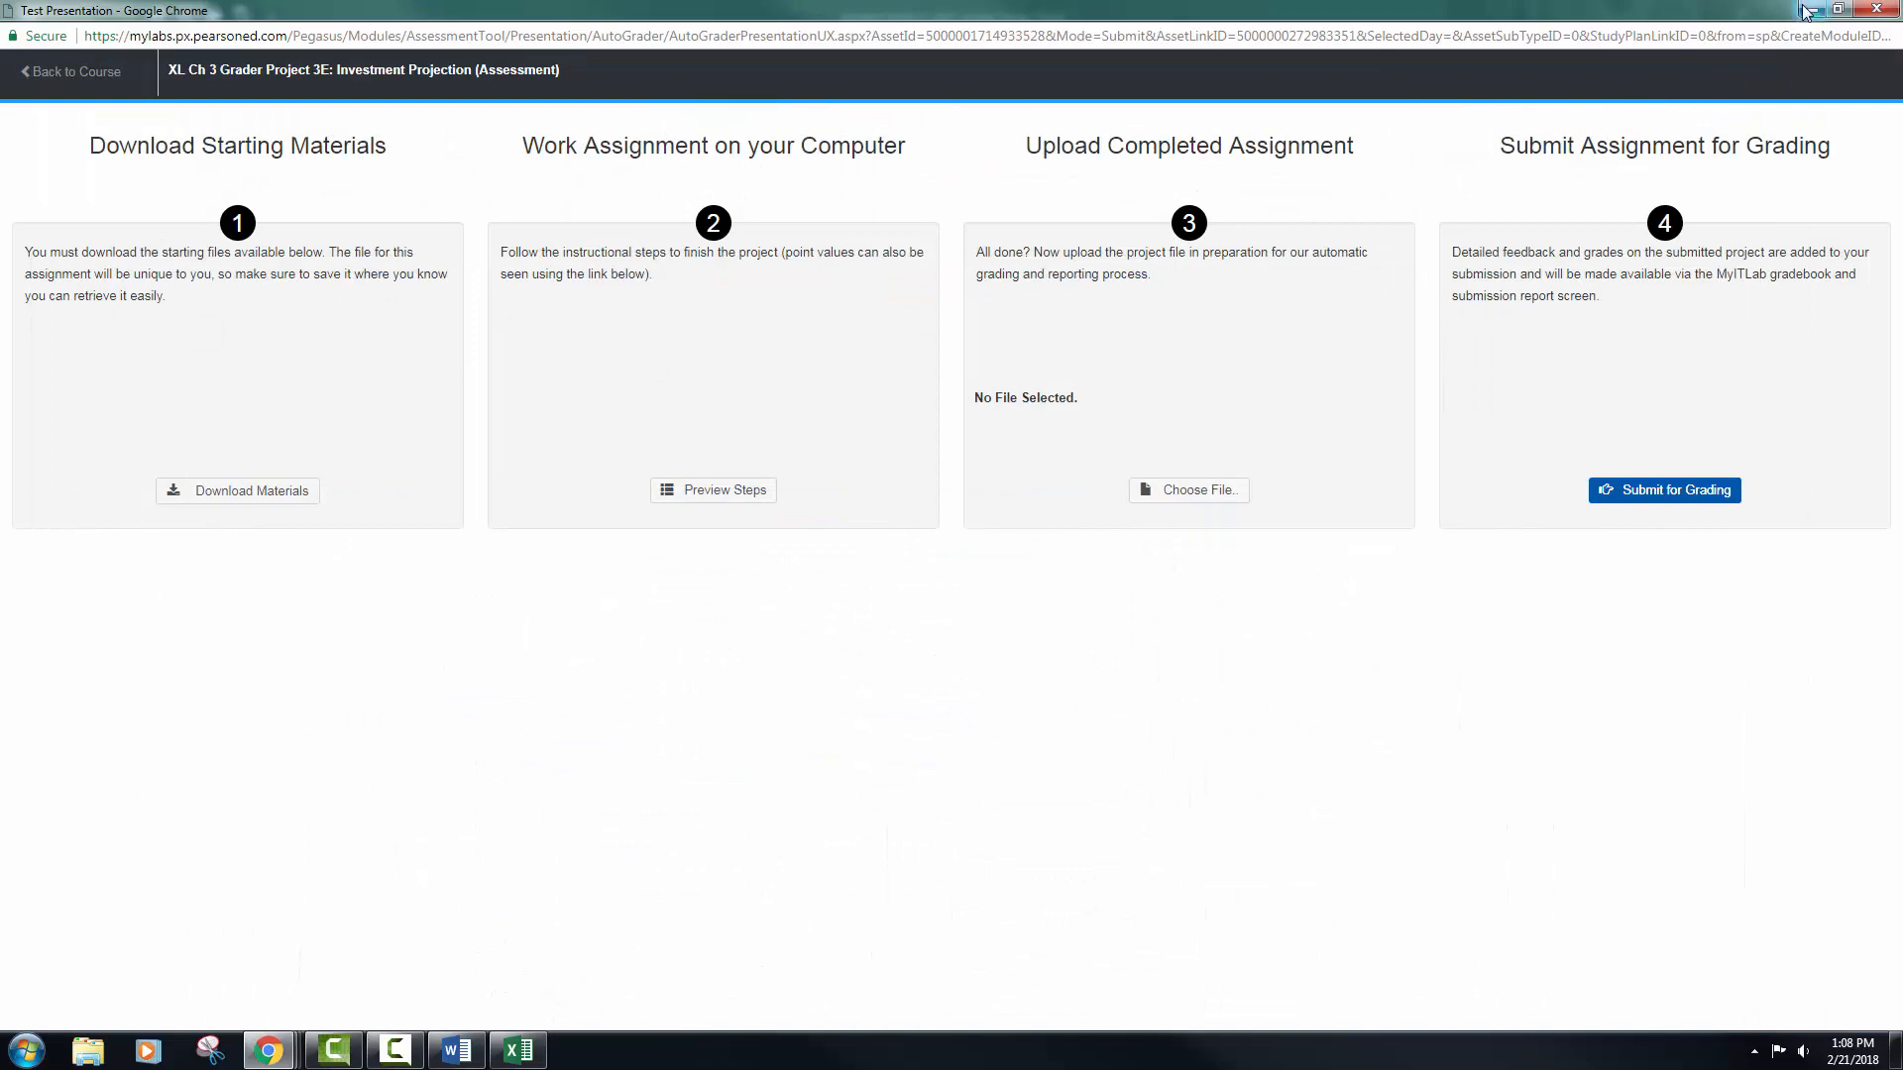
click(516, 1053)
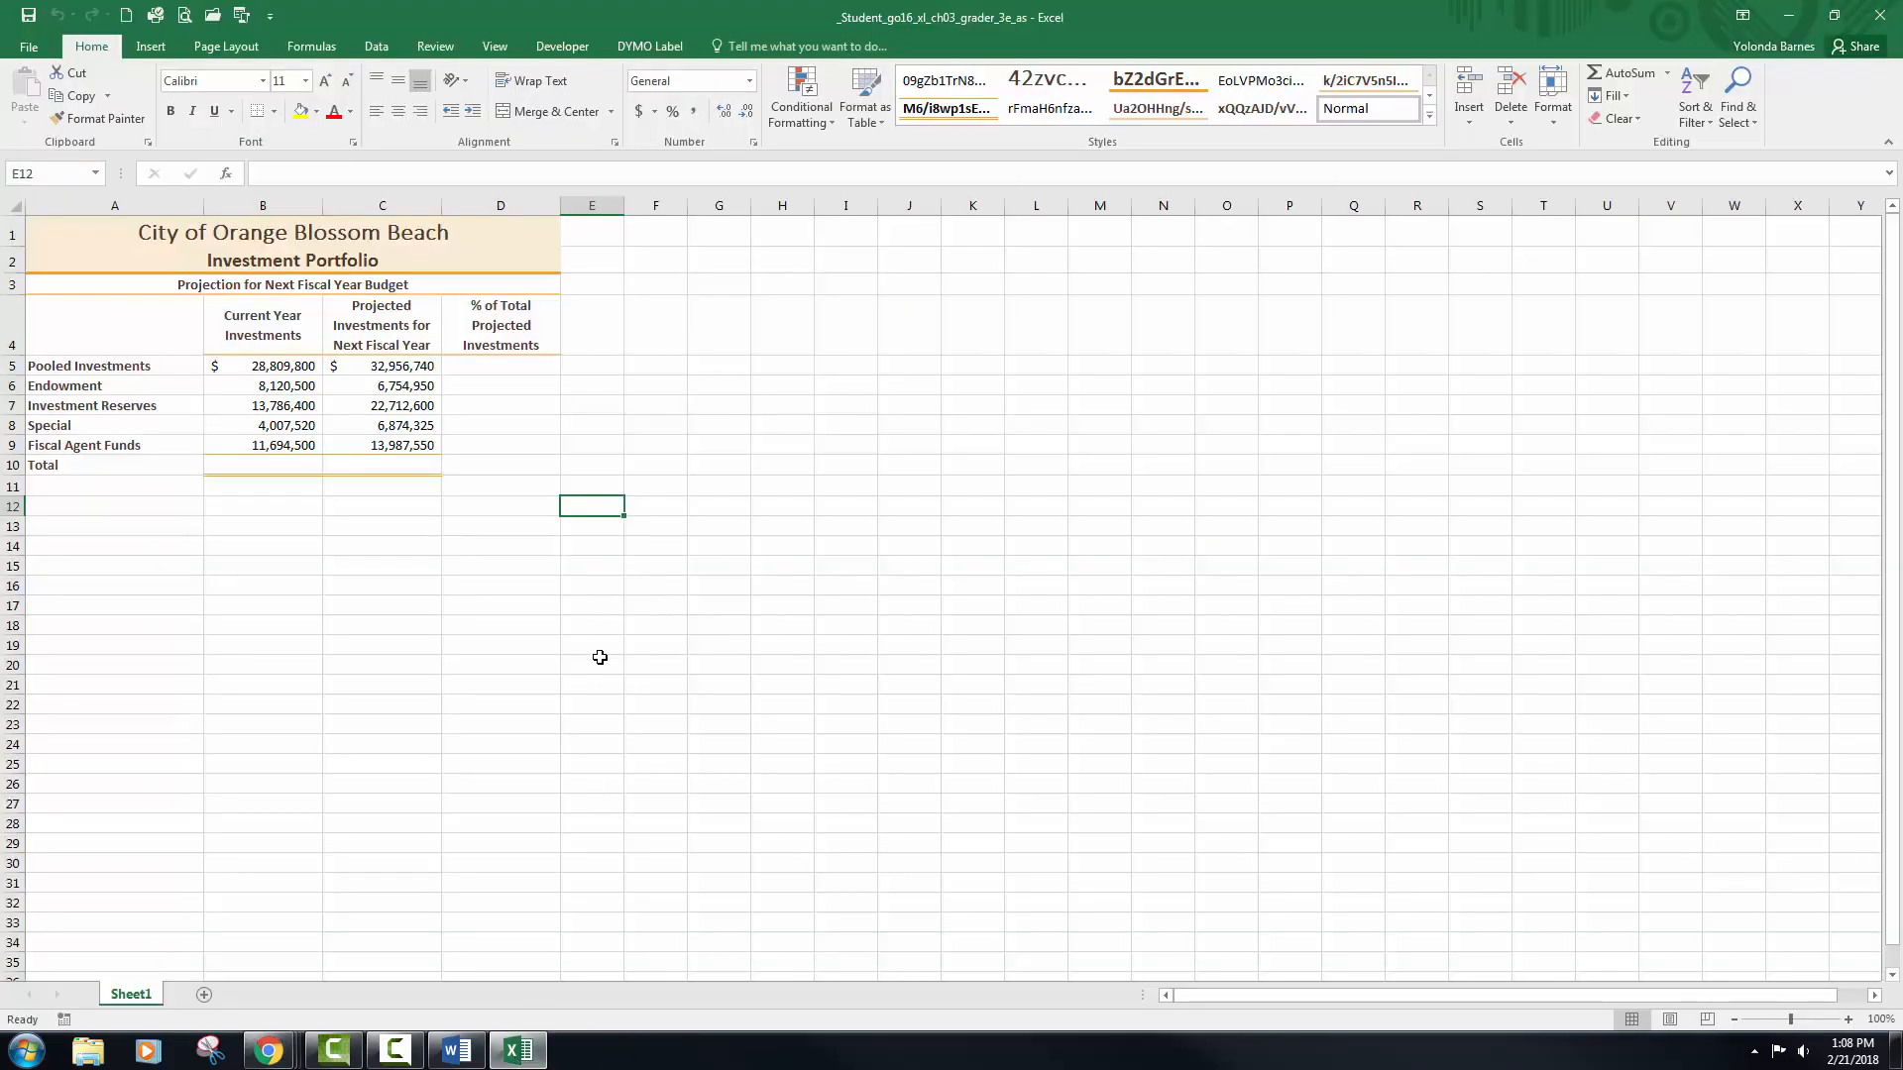
click(595, 662)
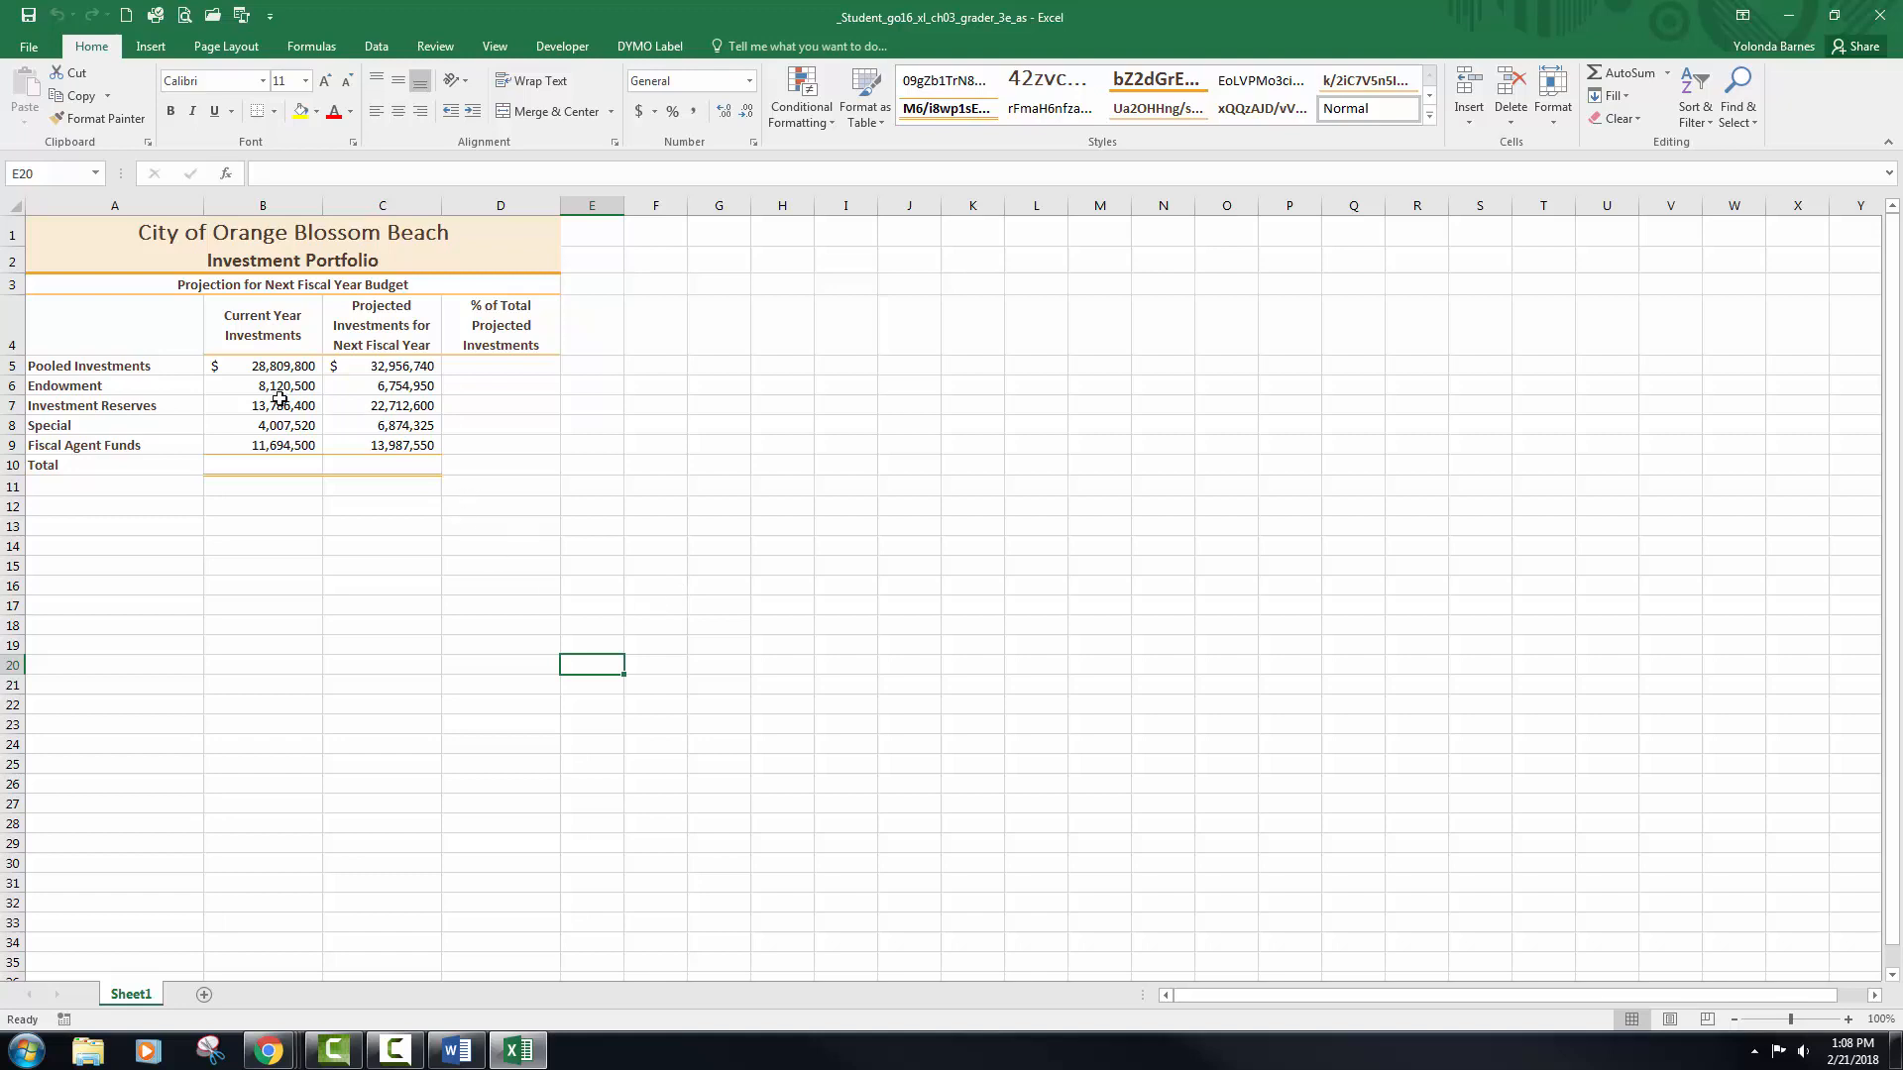
- Total the Current Year Investments in B10 with =SUM(B5:B9) and fill the formula across to C10
click(293, 464)
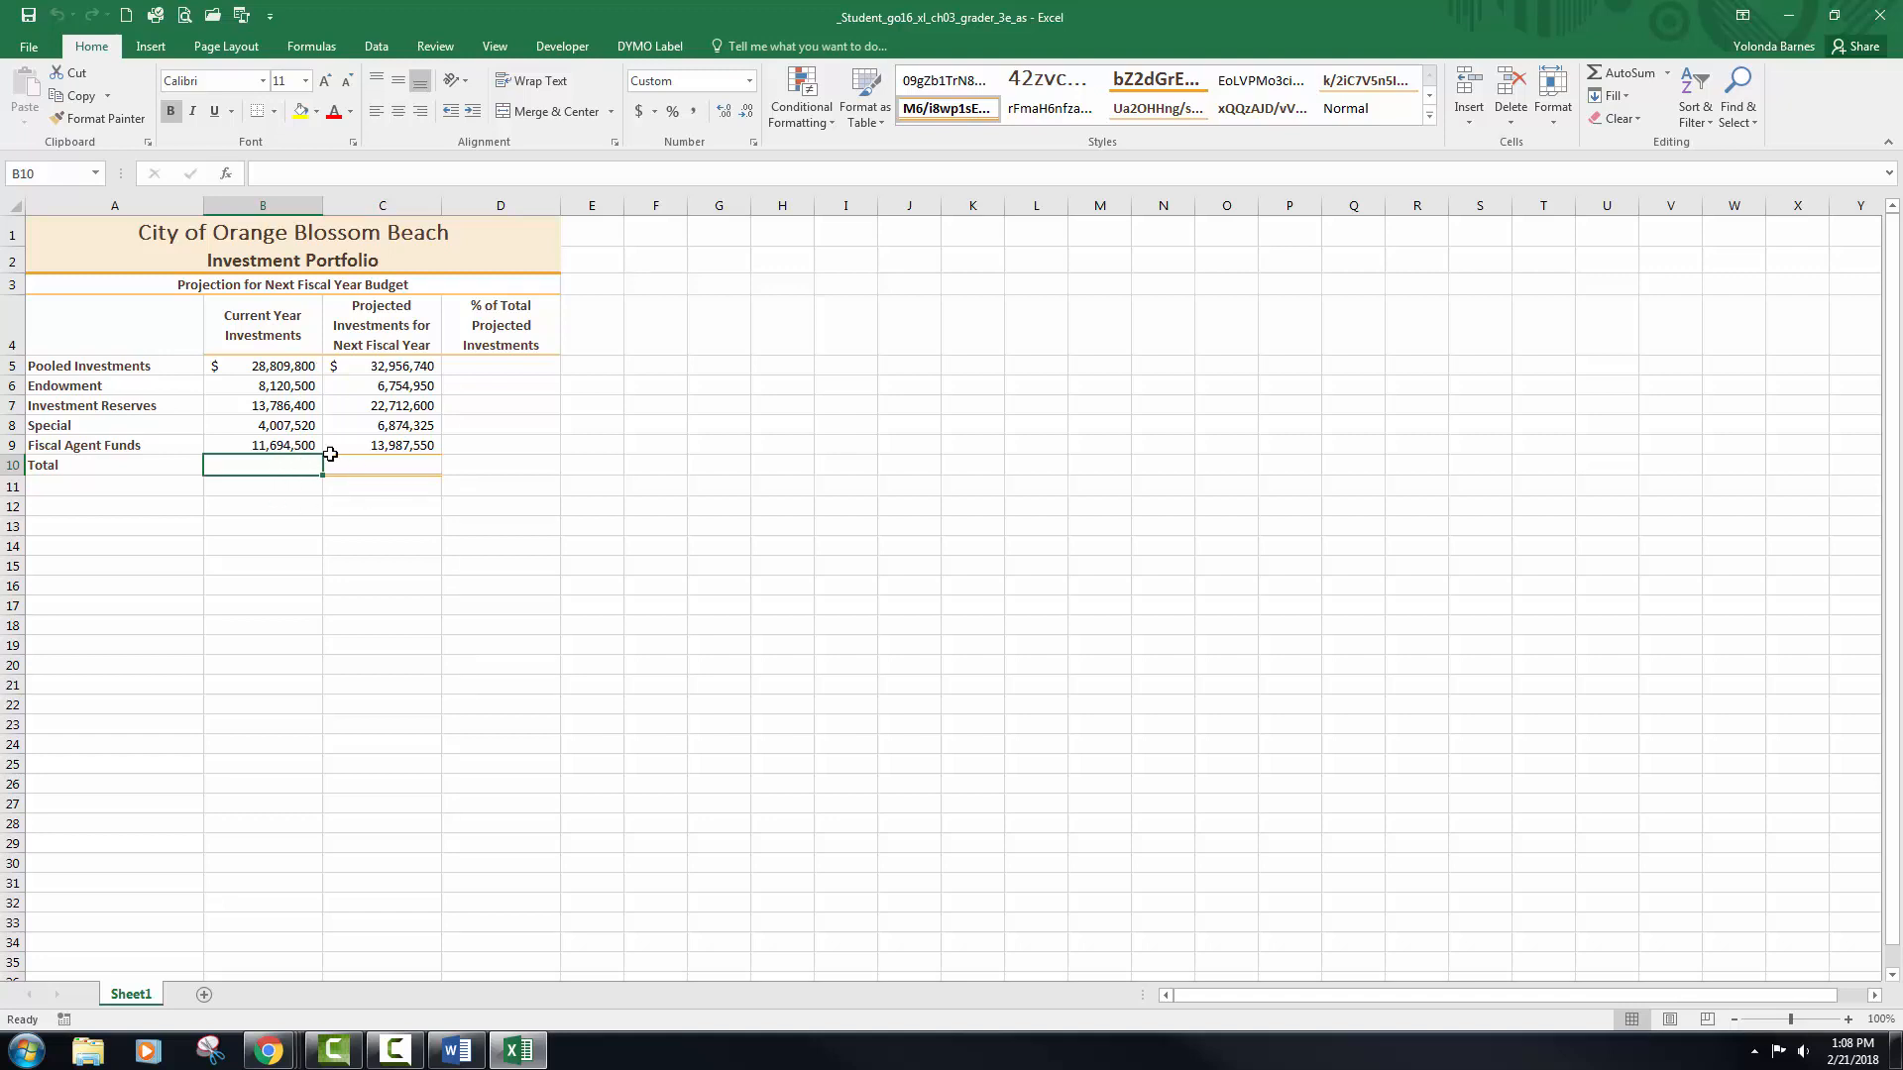
click(1632, 74)
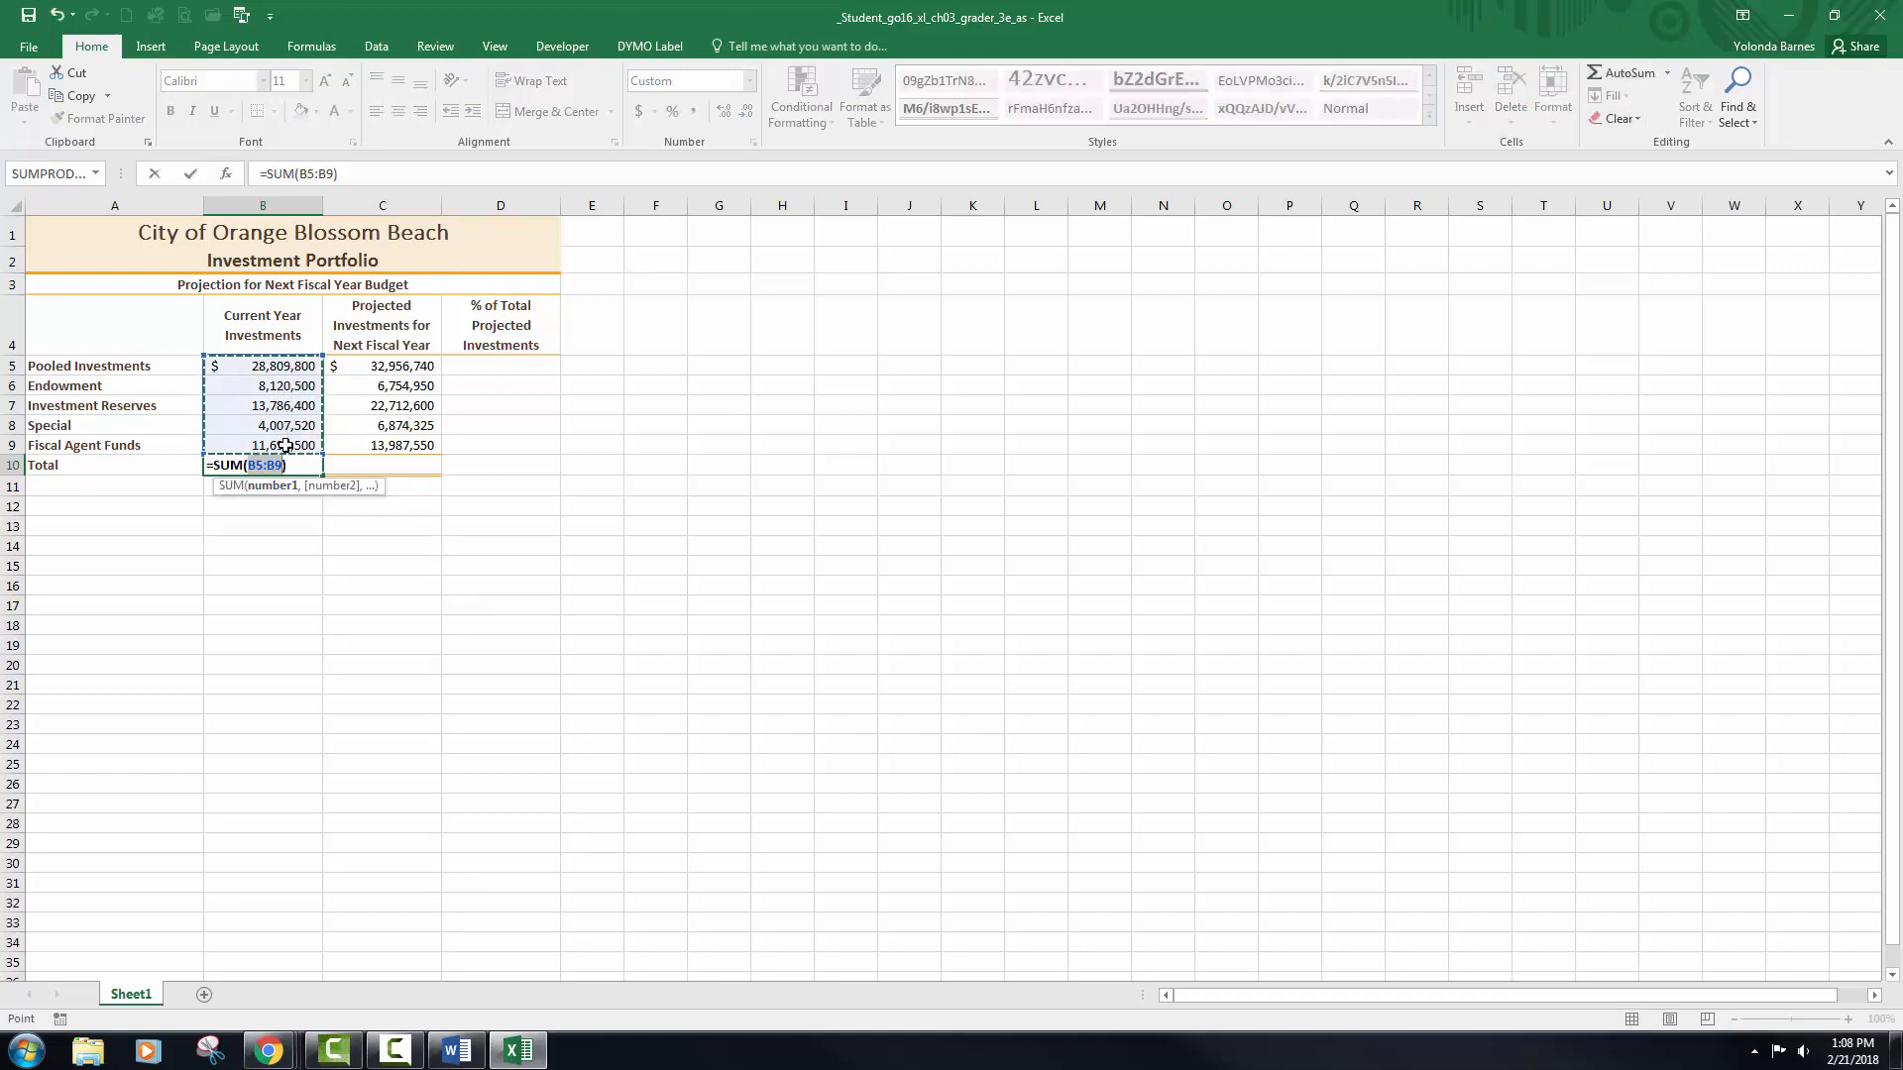
click(191, 175)
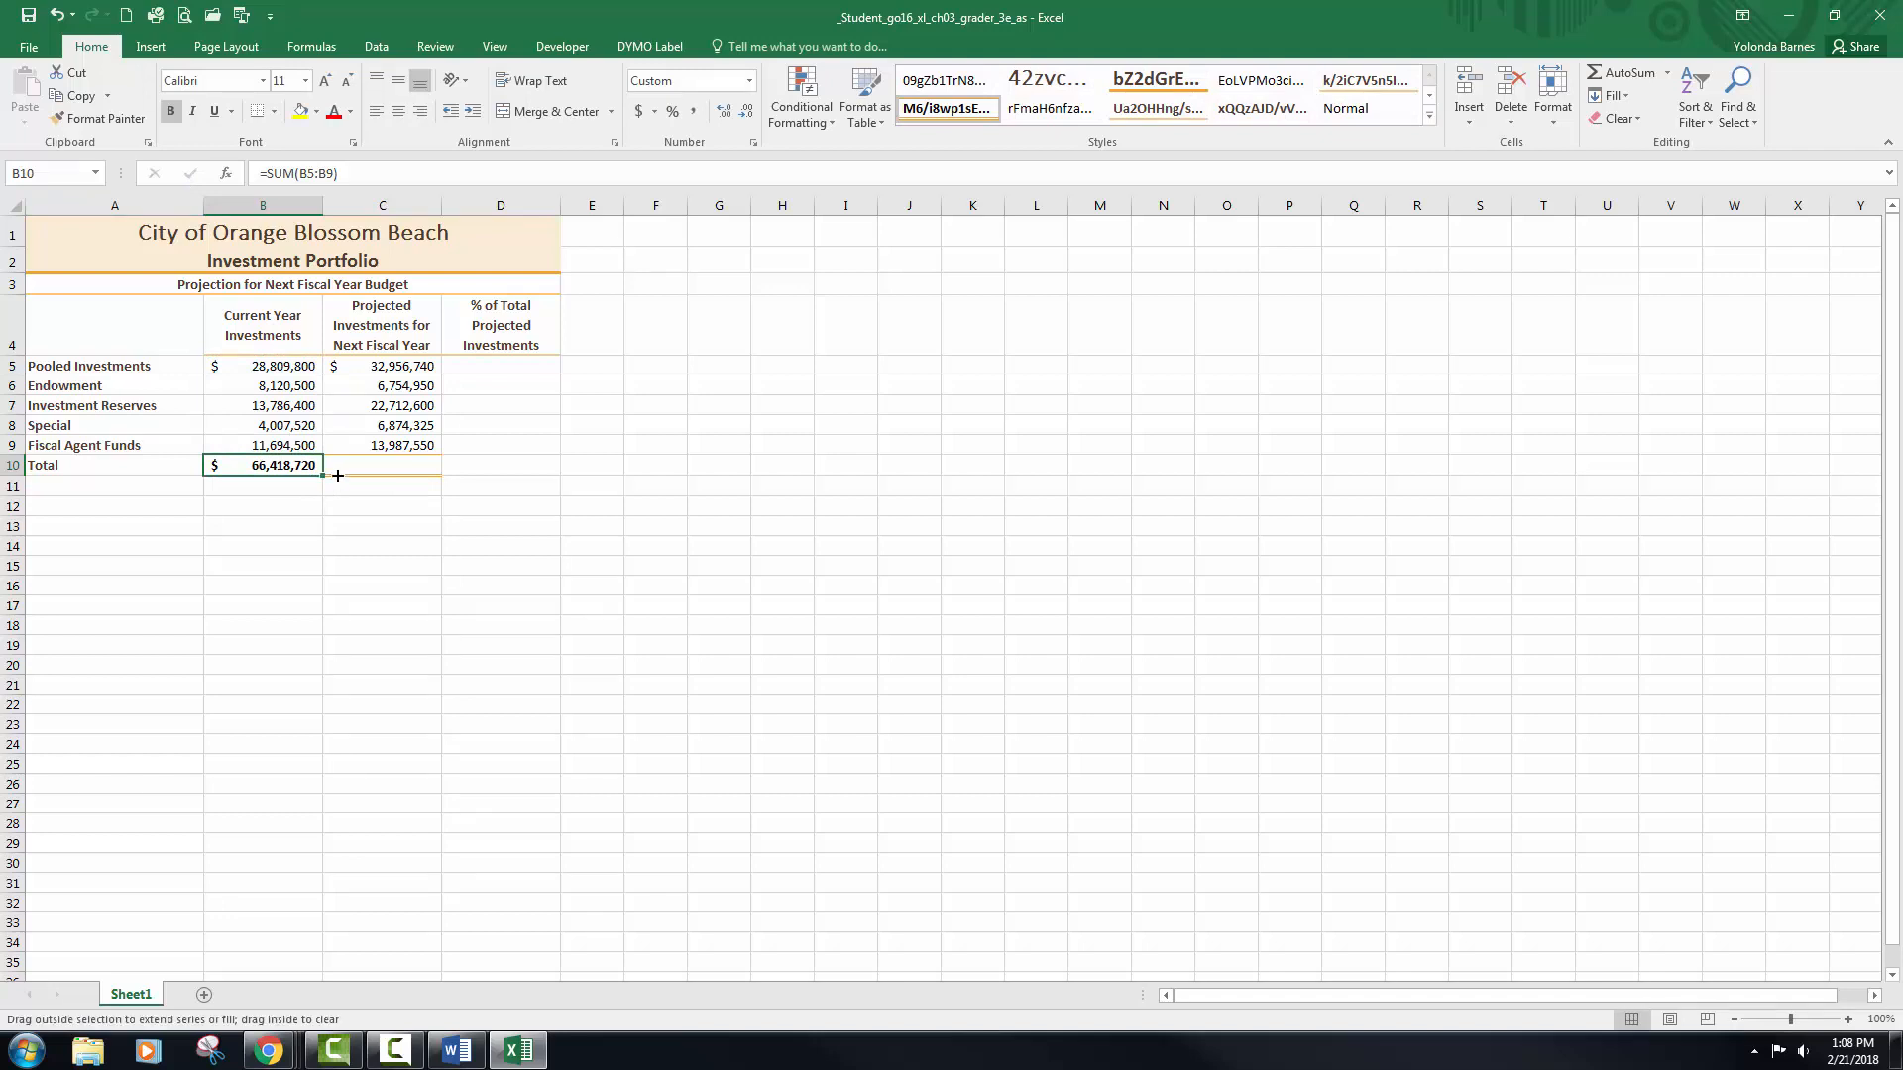
drag(324, 477, 434, 474)
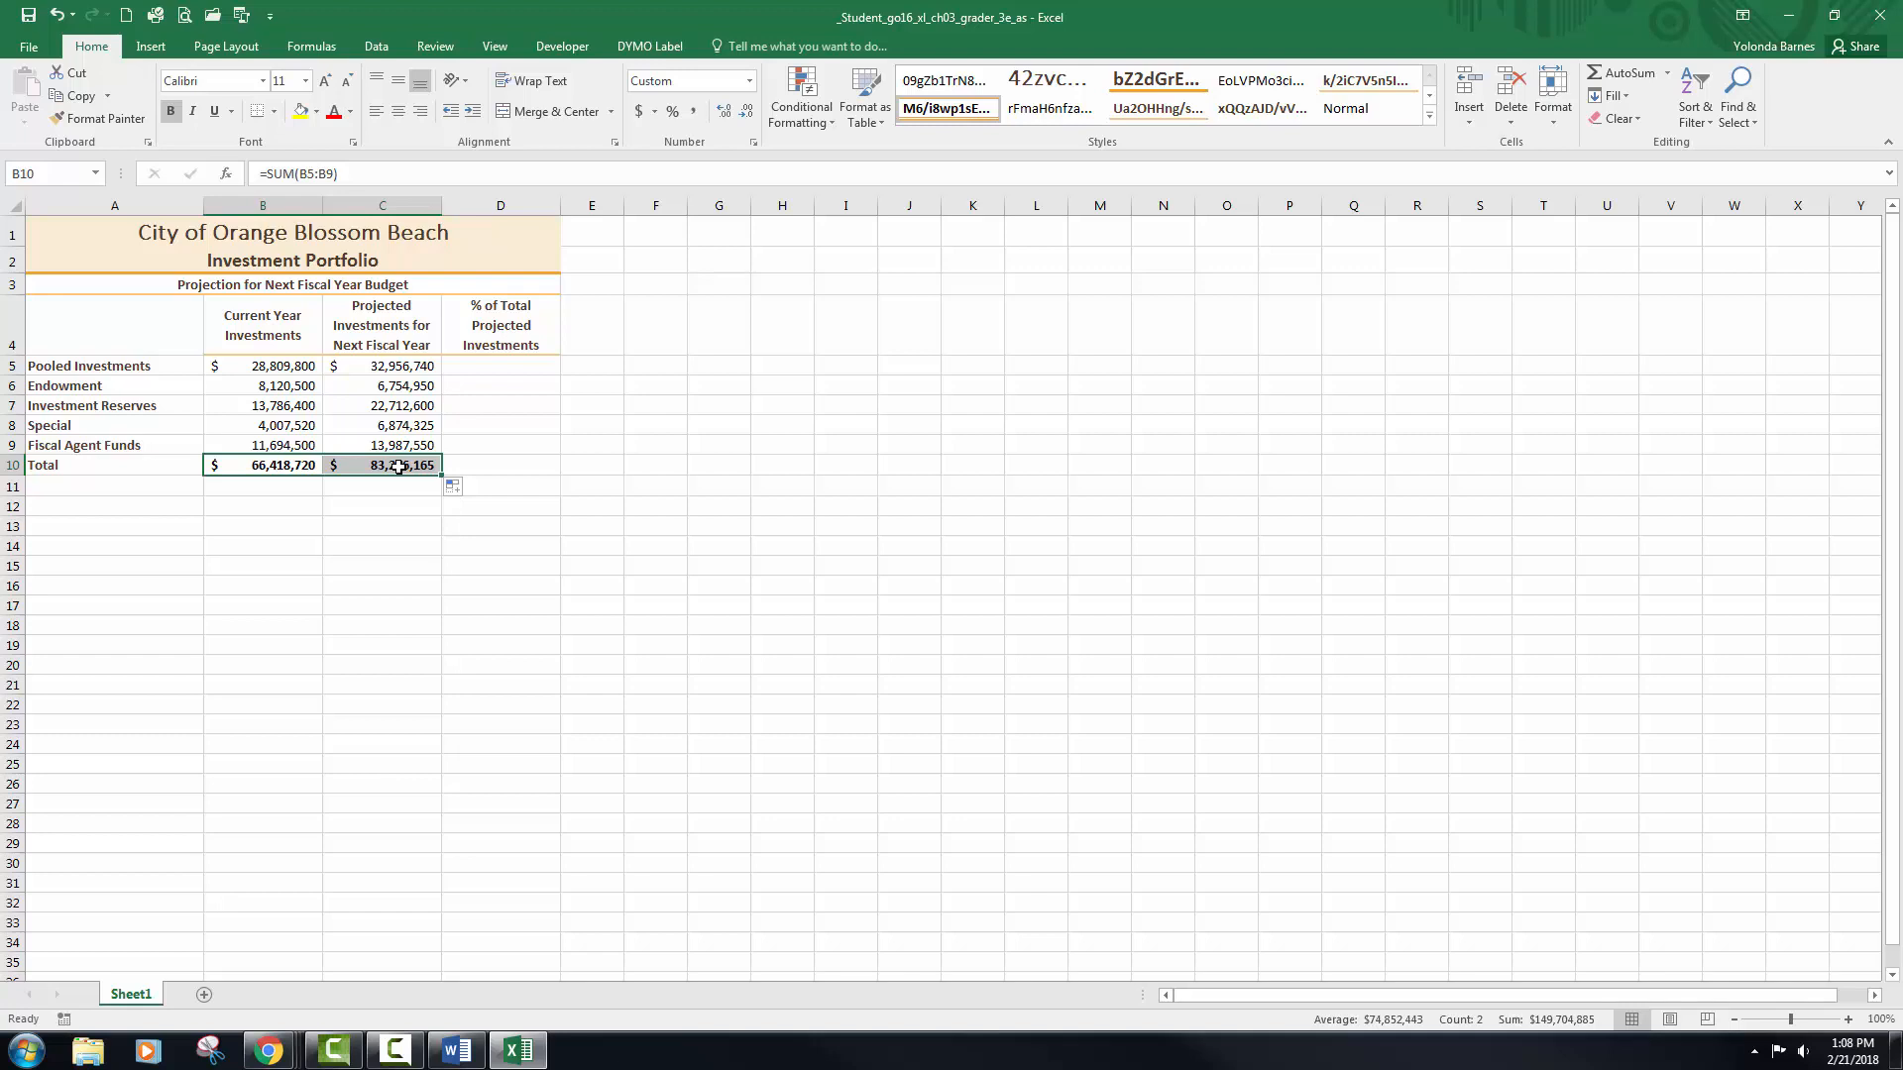
- Enter =C5/$C$10 in cell D5 to calculate the Pooled Investments share of total projected investments
click(494, 468)
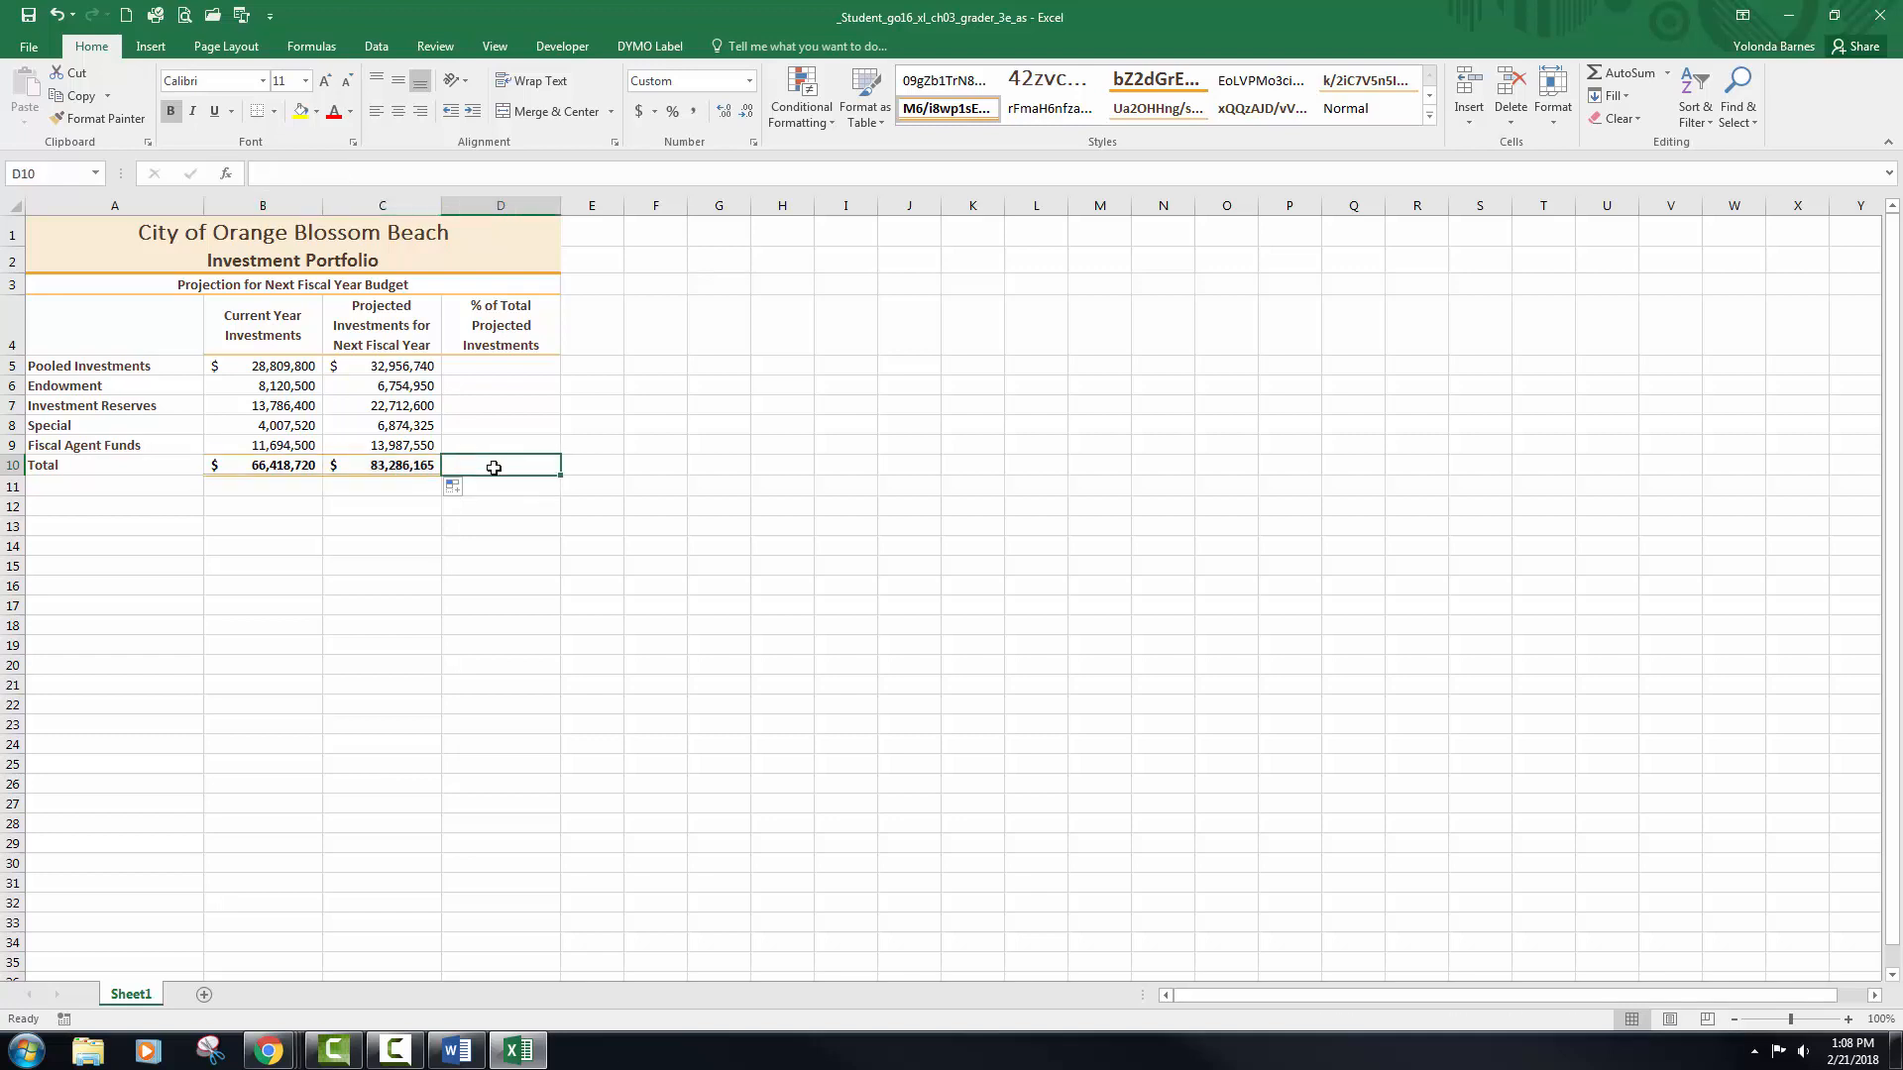
click(500, 367)
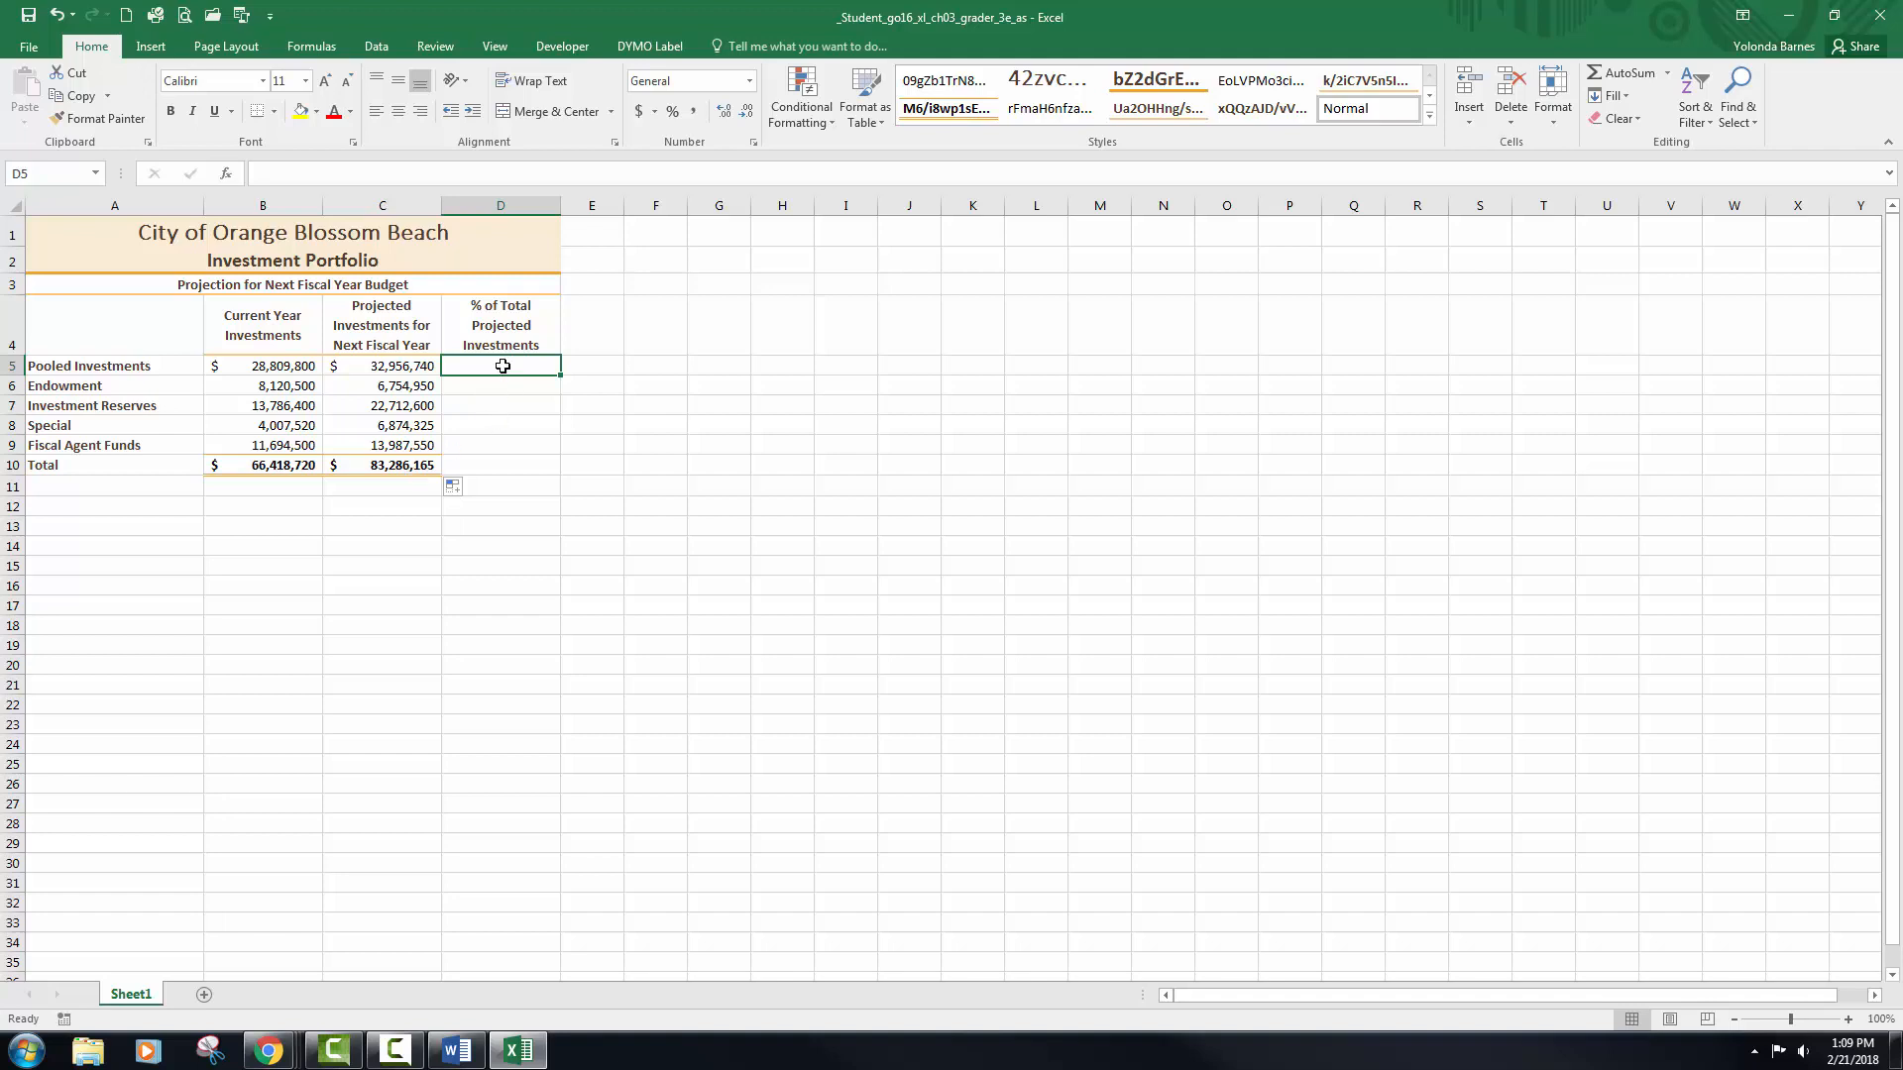
text(=)
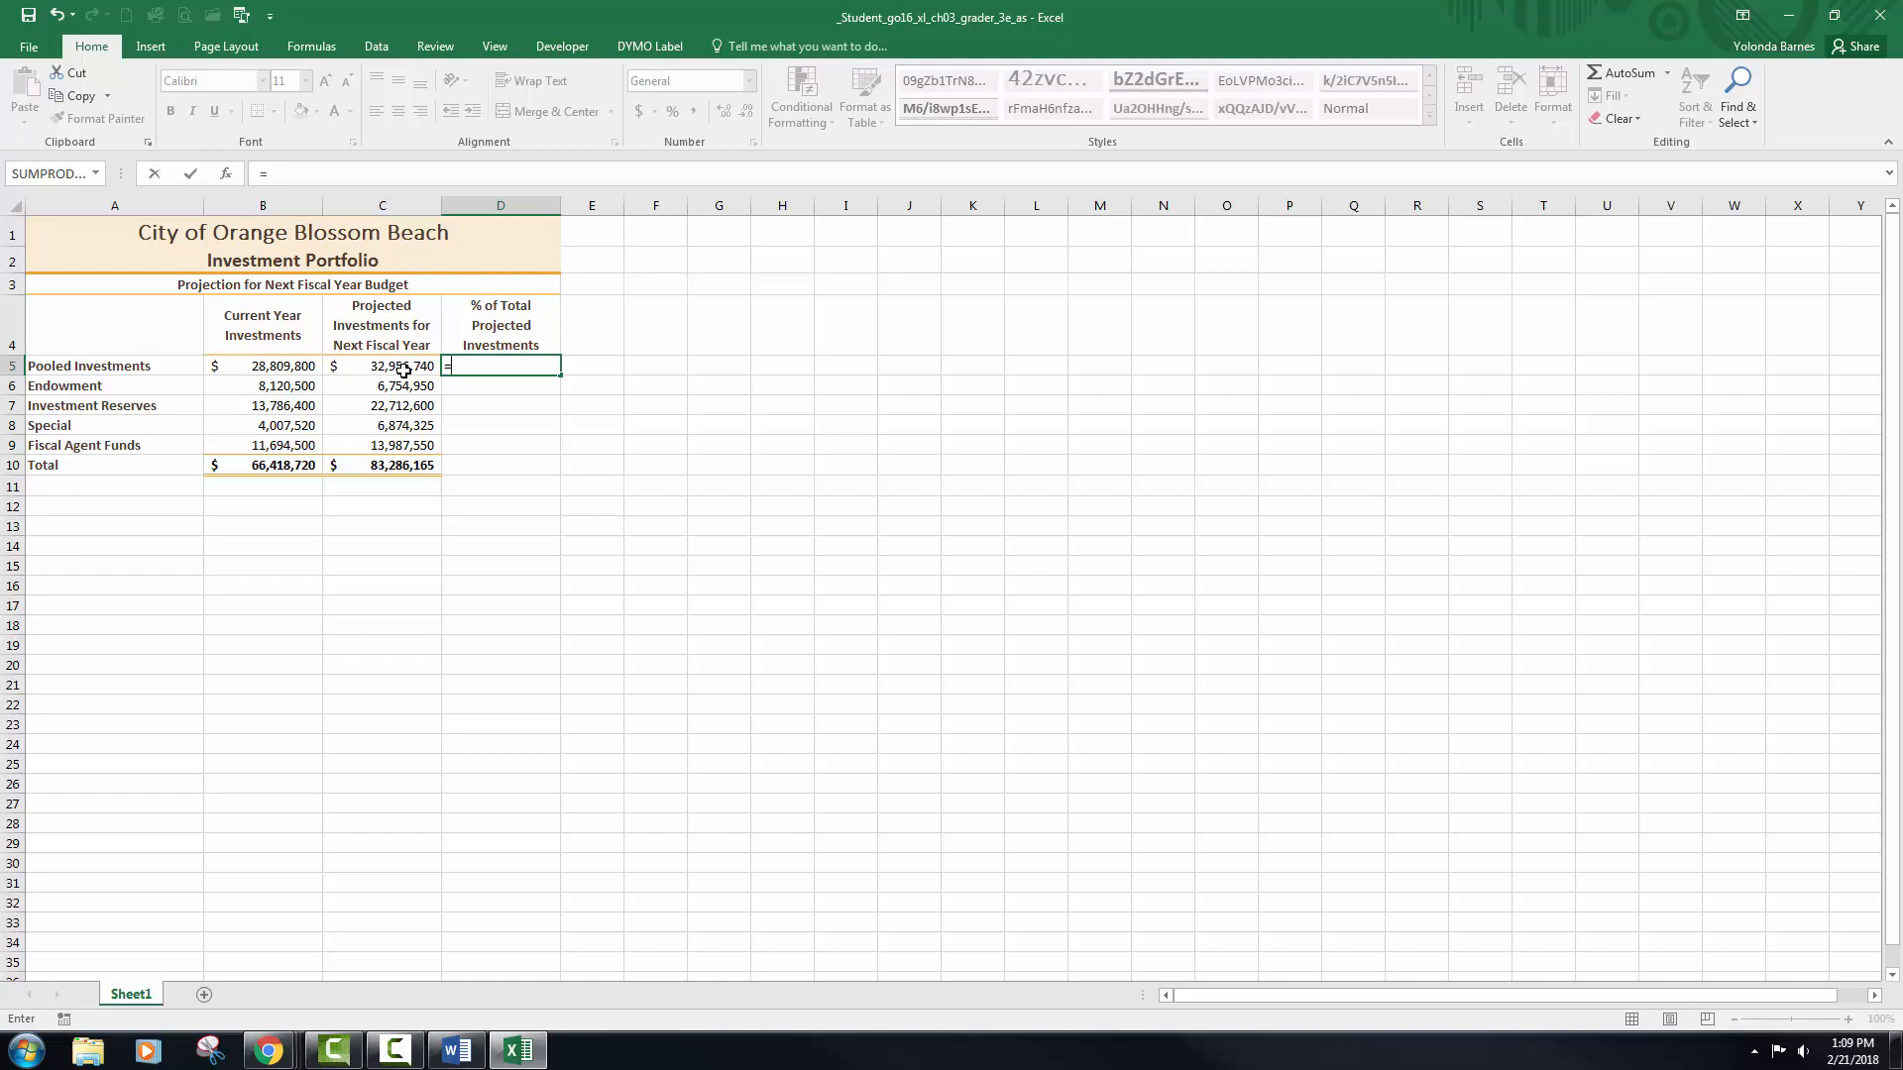
click(403, 370)
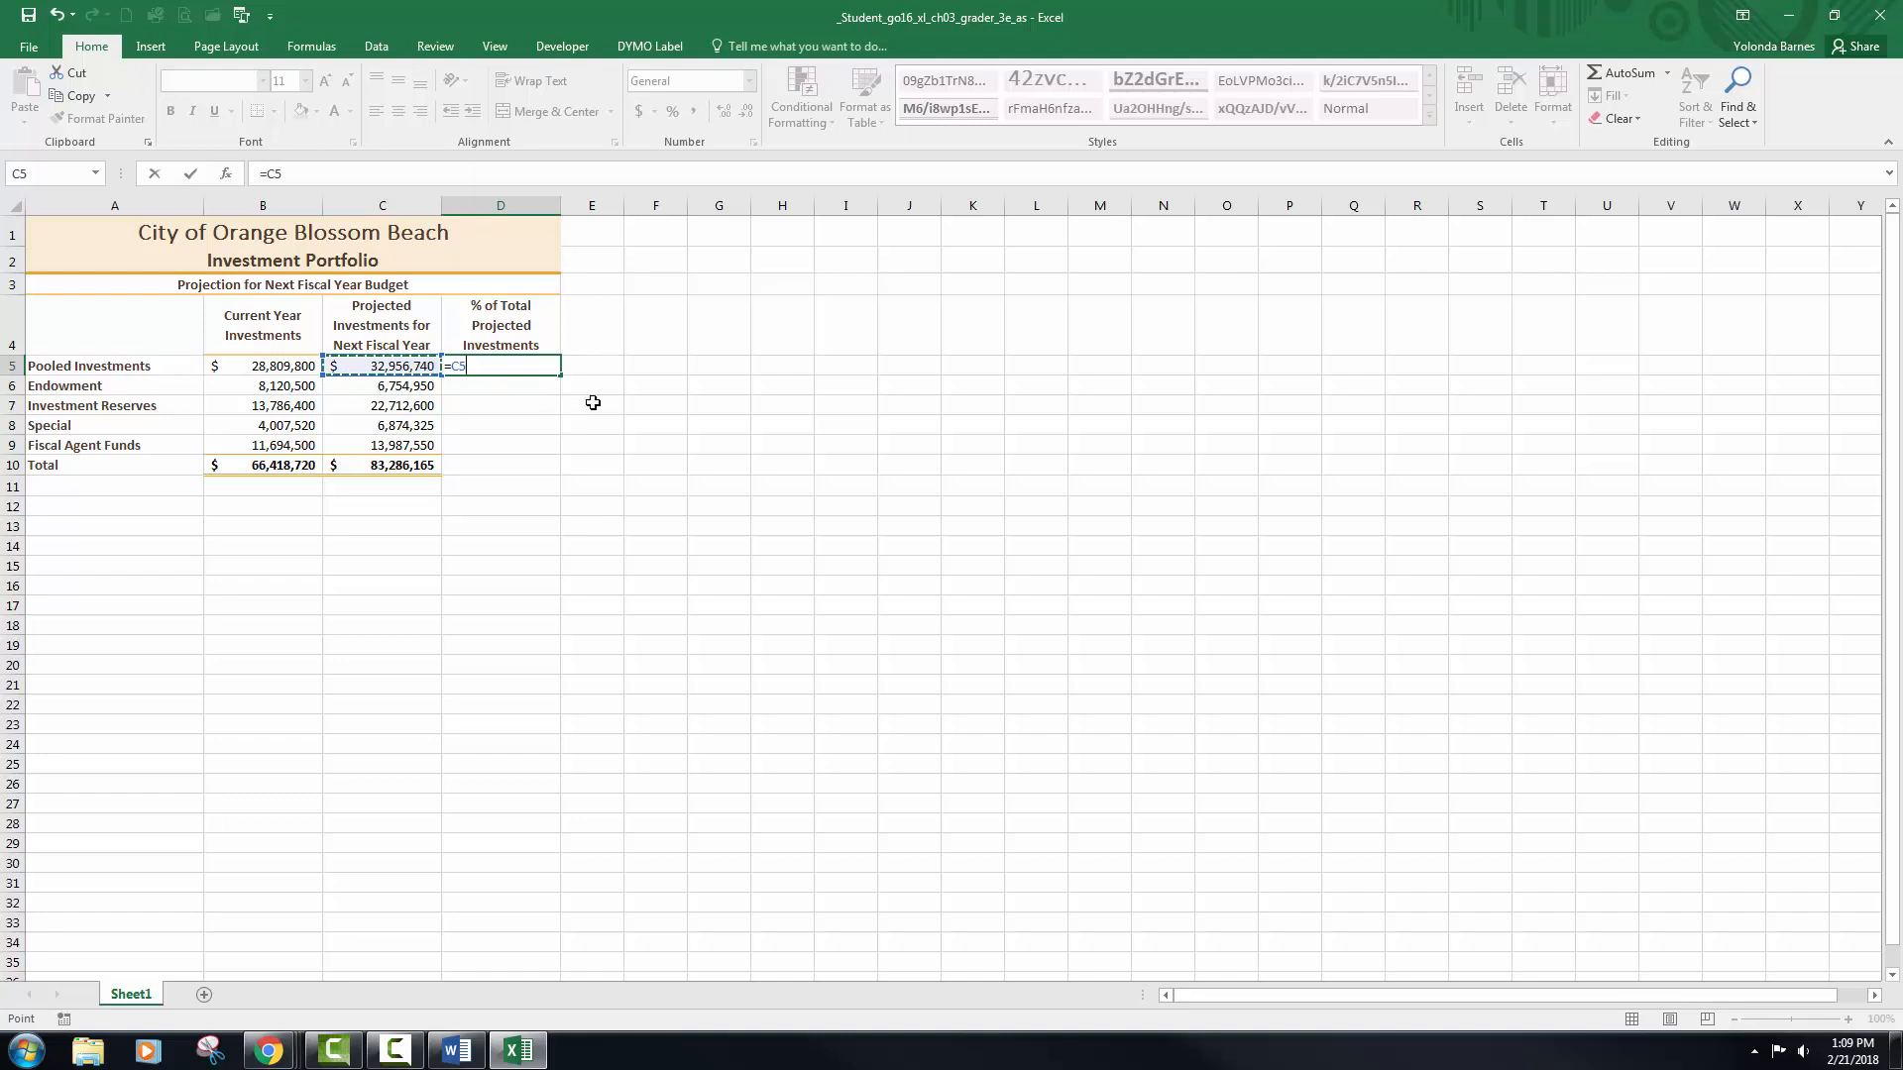
text(/)
click(412, 468)
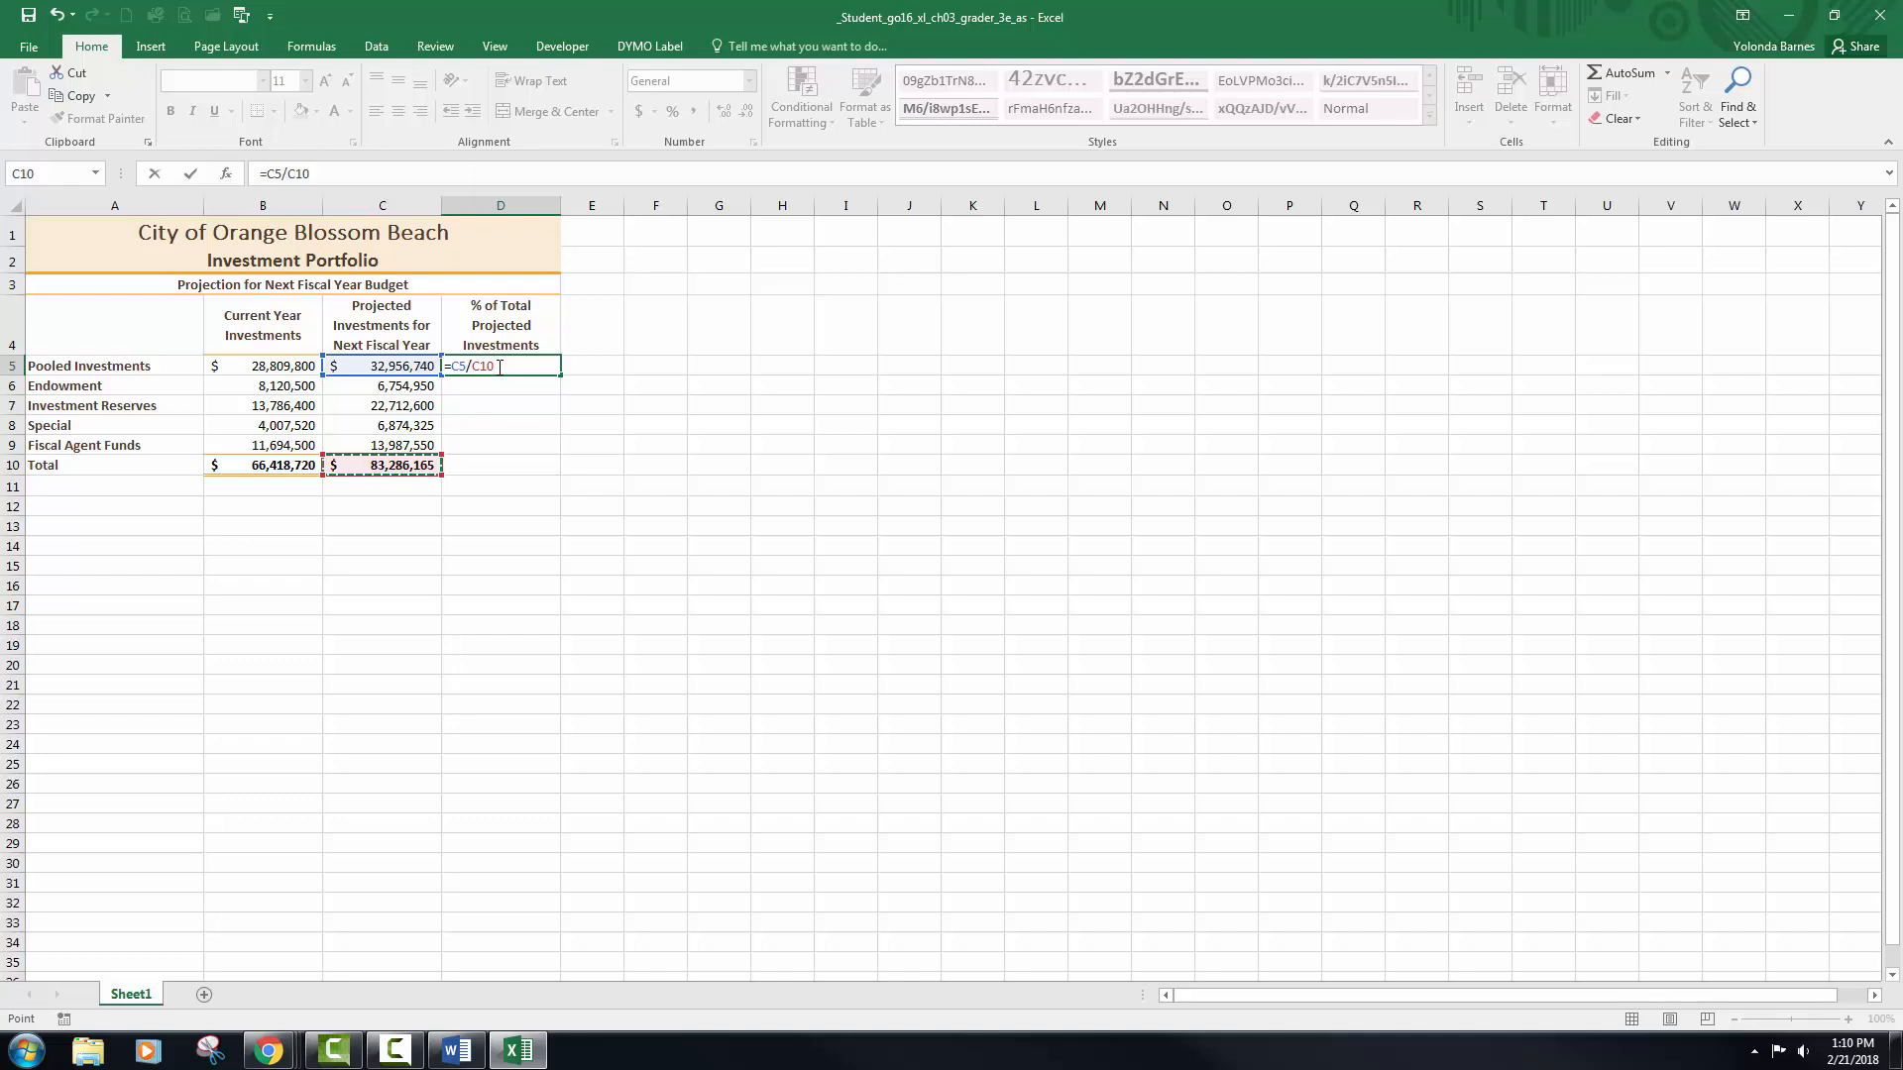
key(F4)
click(191, 176)
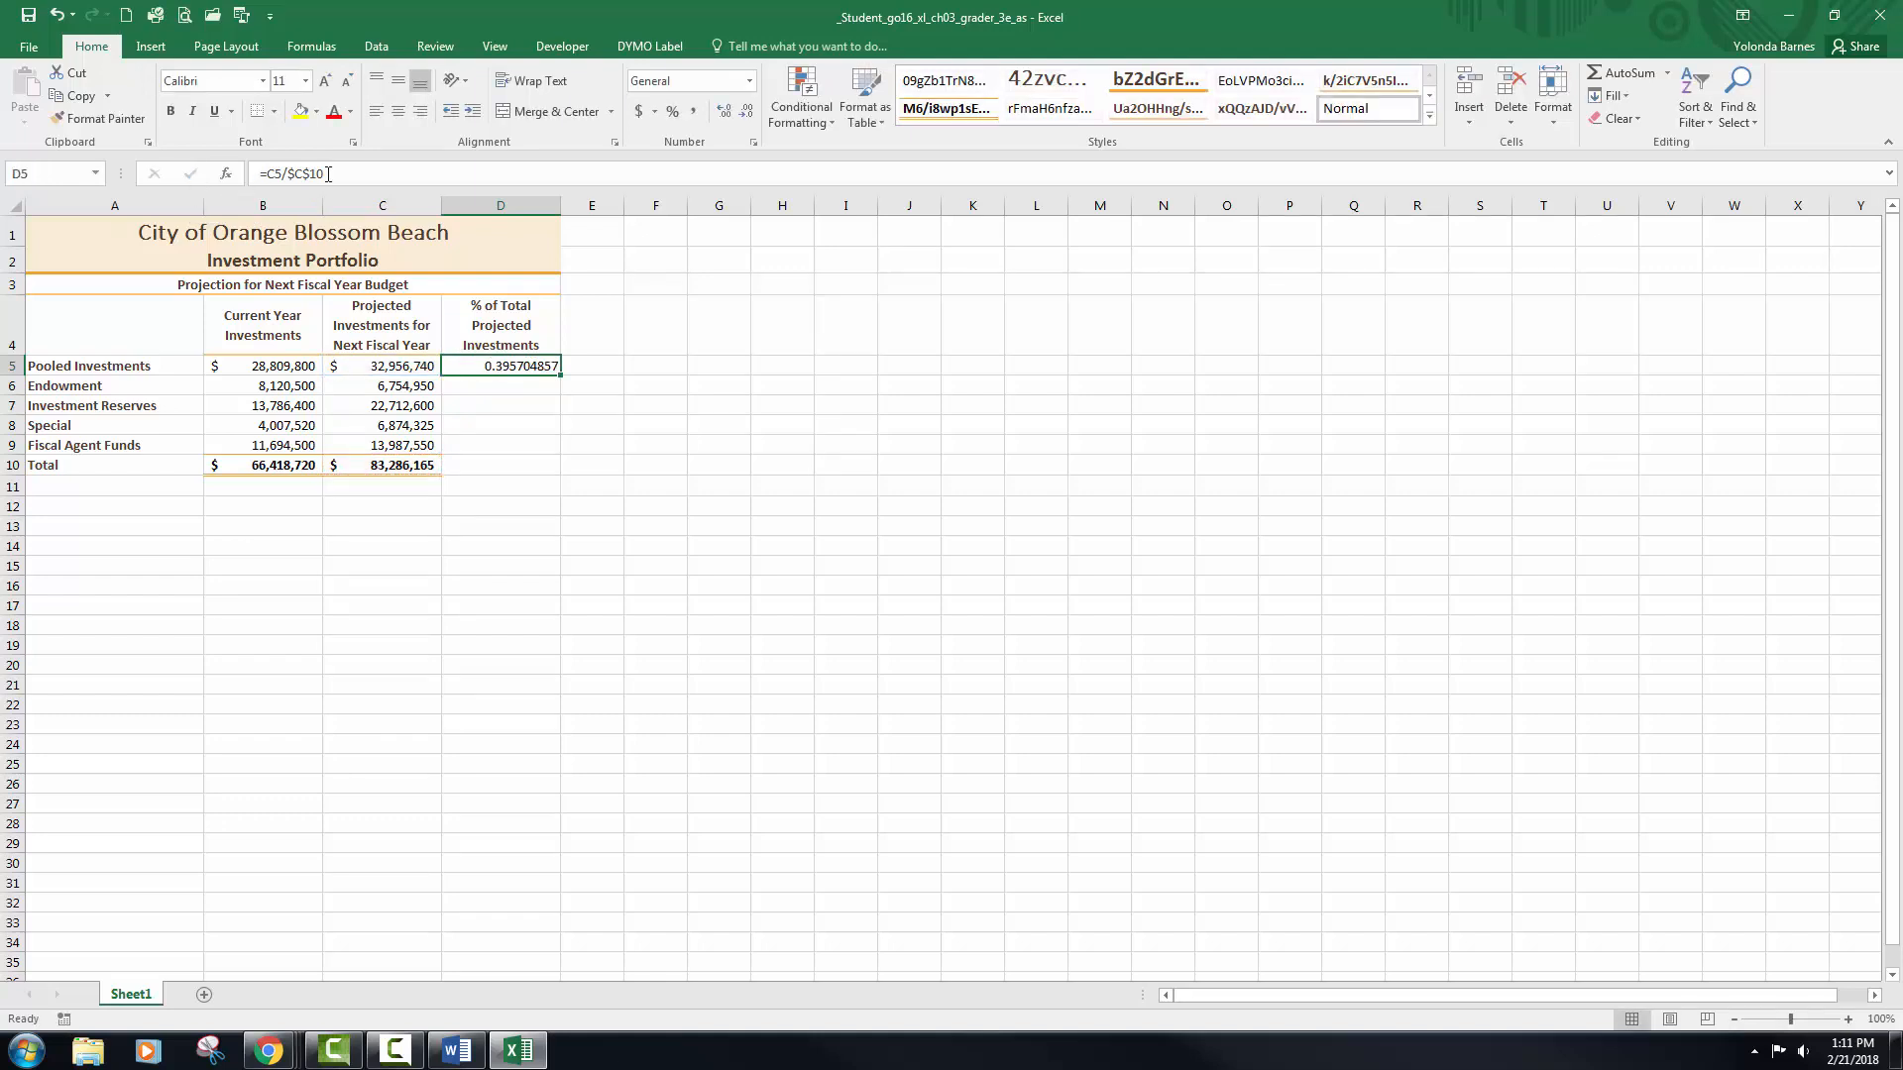
- Format D5 in Percent Style, center it, and fill the formula down through D9
click(674, 112)
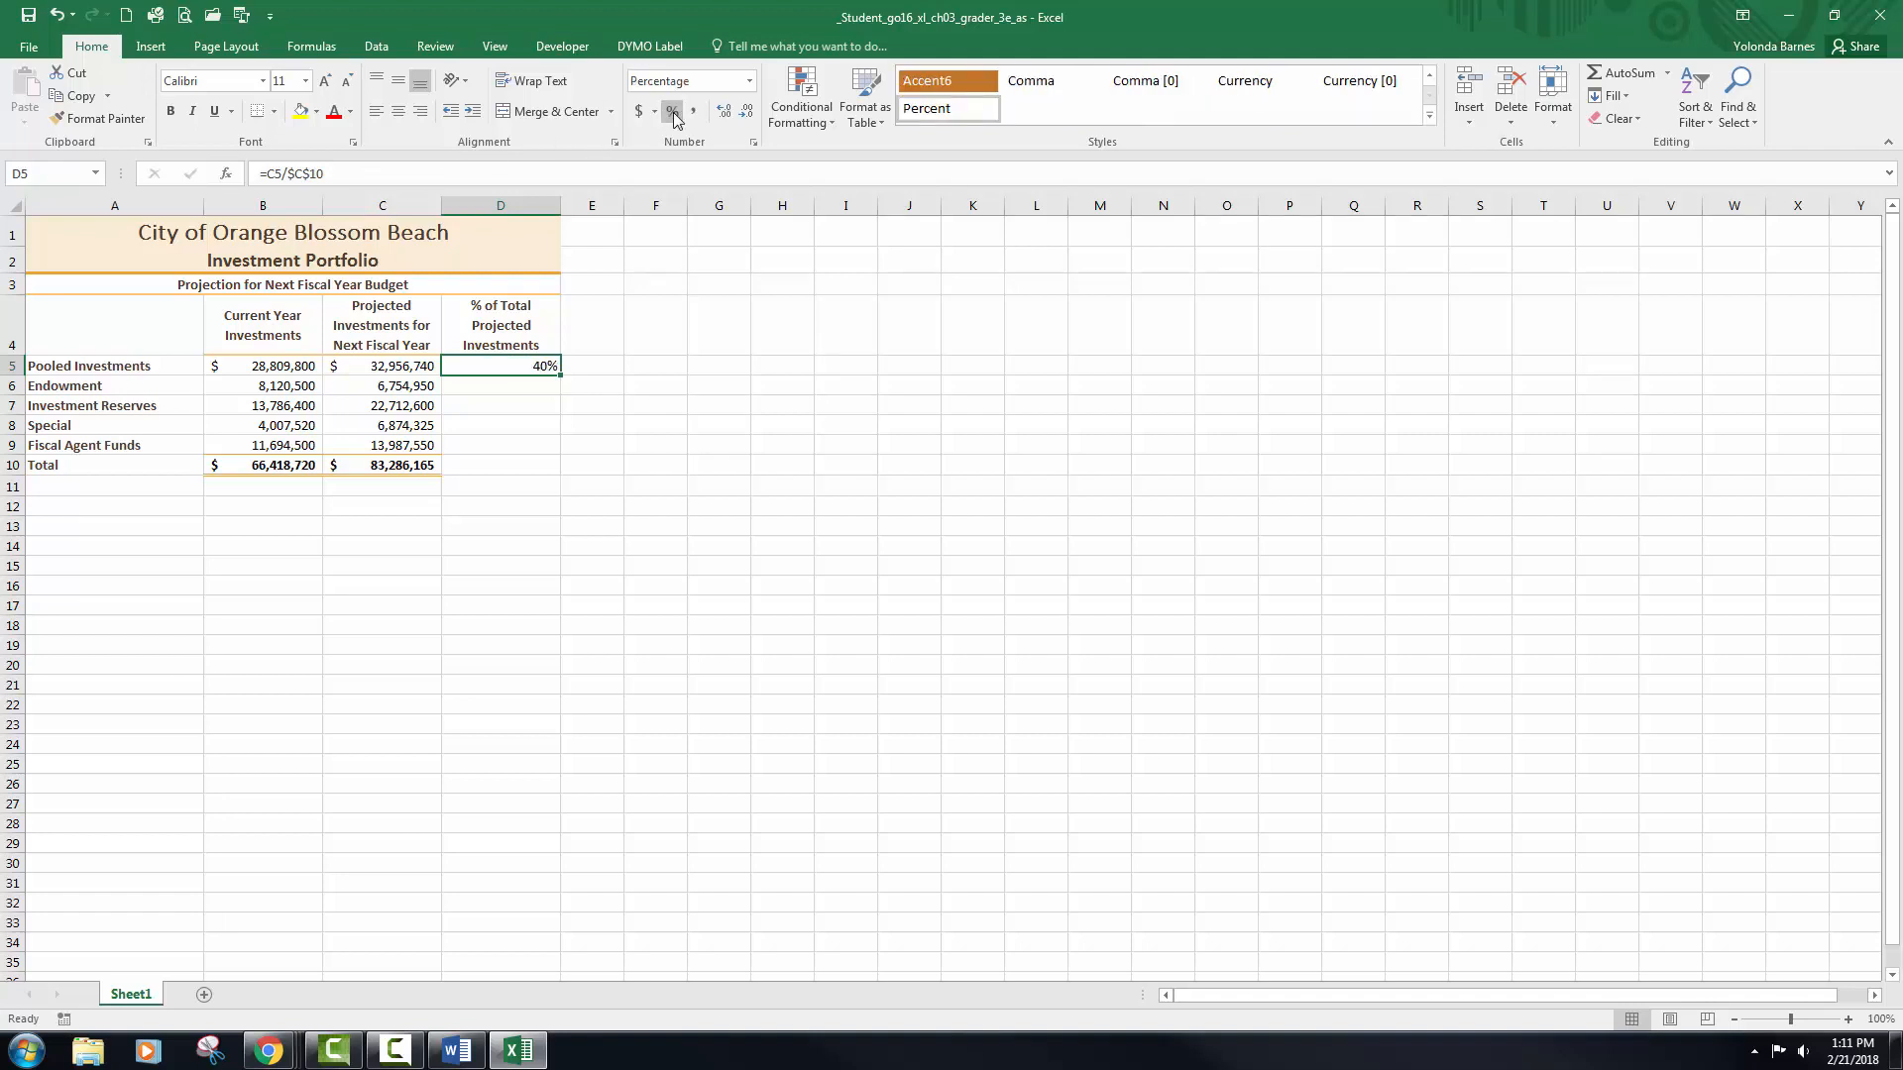
click(398, 112)
drag(560, 376, 552, 451)
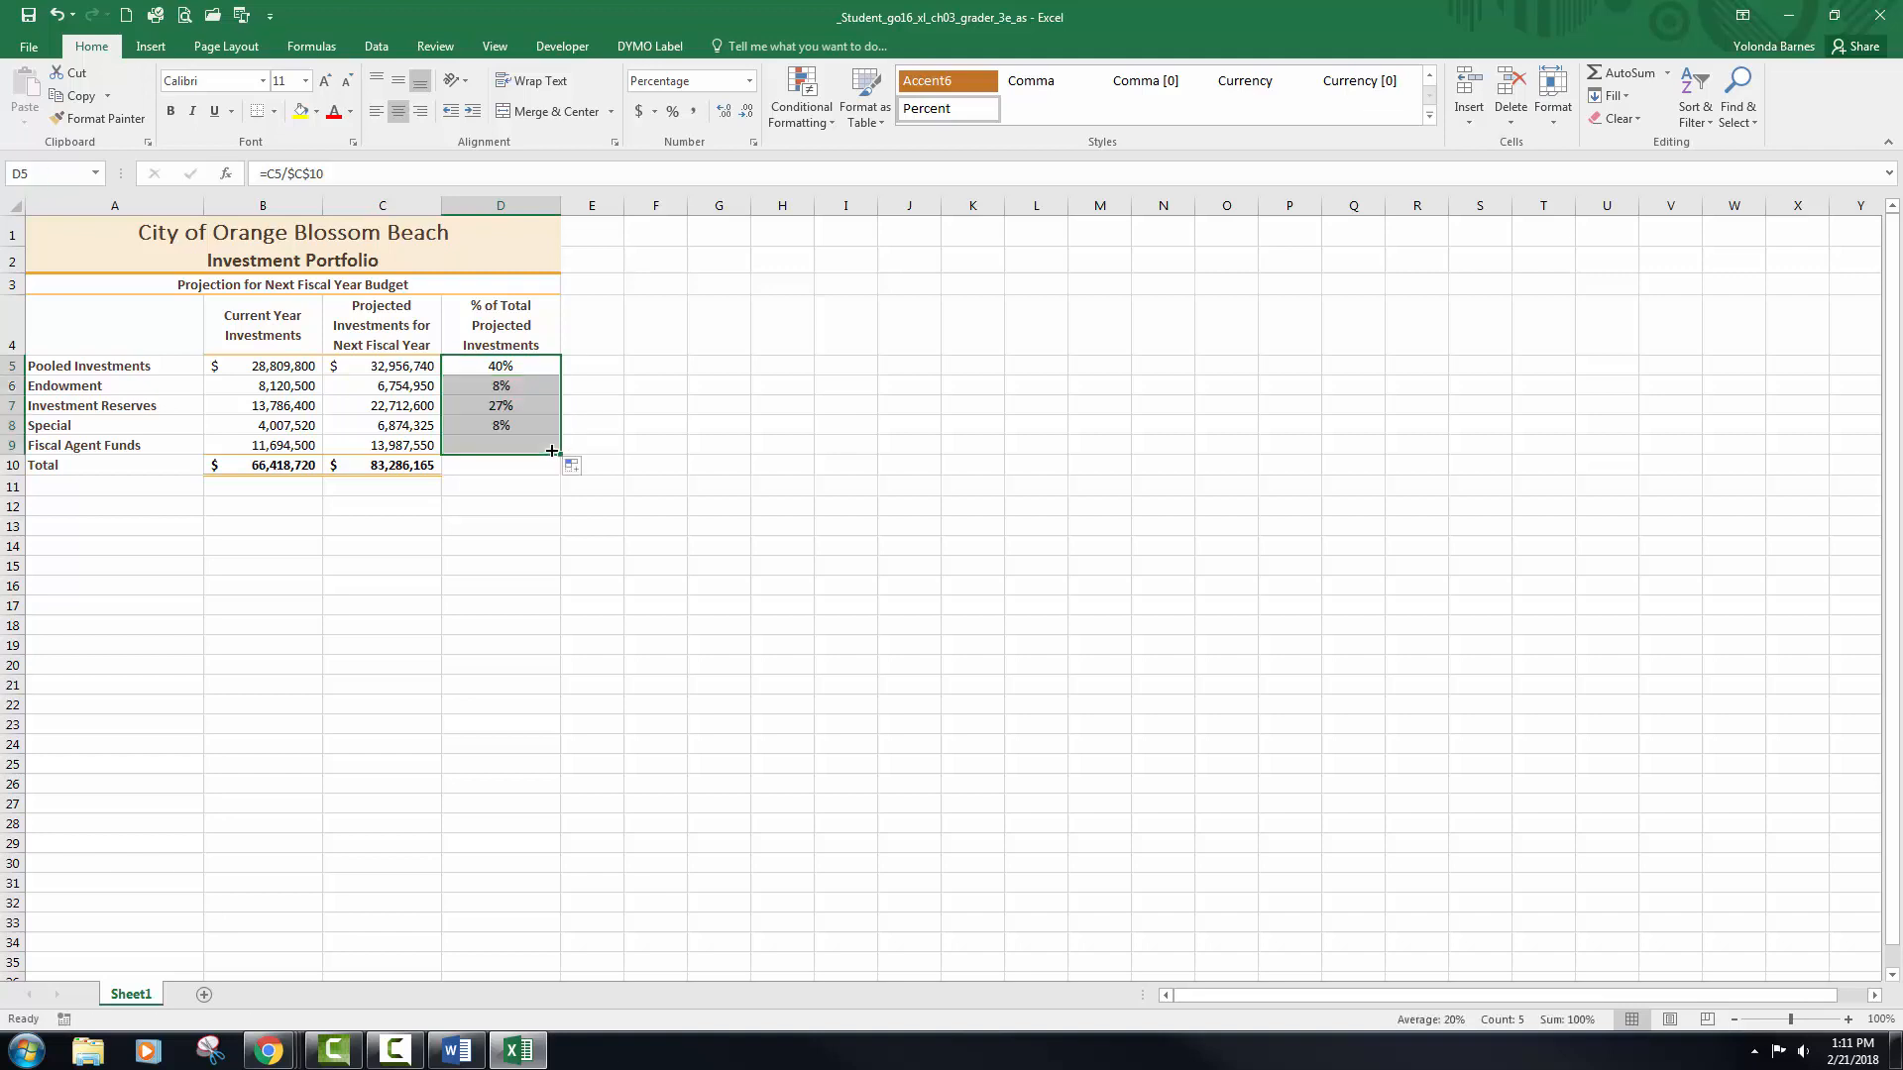
- Check the filled percentage formulas in D5 through D9 for their relative numerators and the absolute reference to C10
click(496, 389)
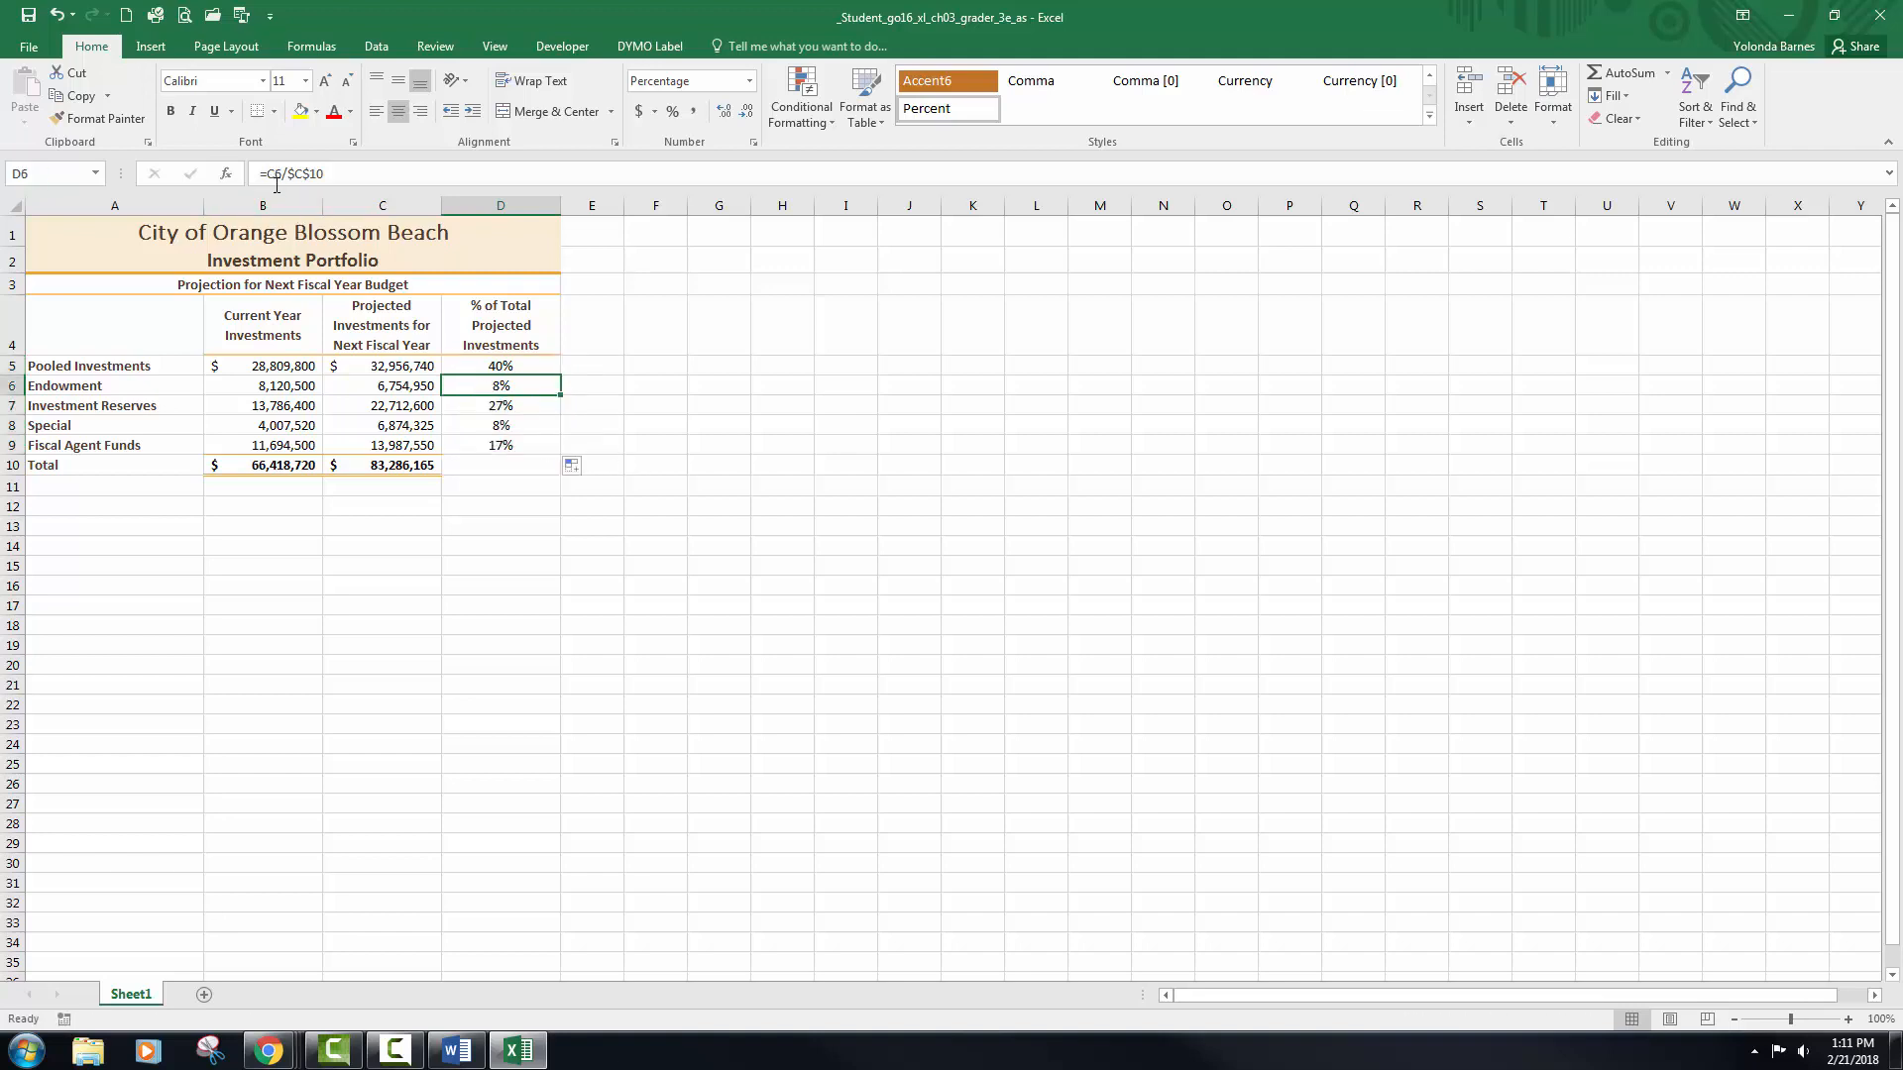
click(495, 405)
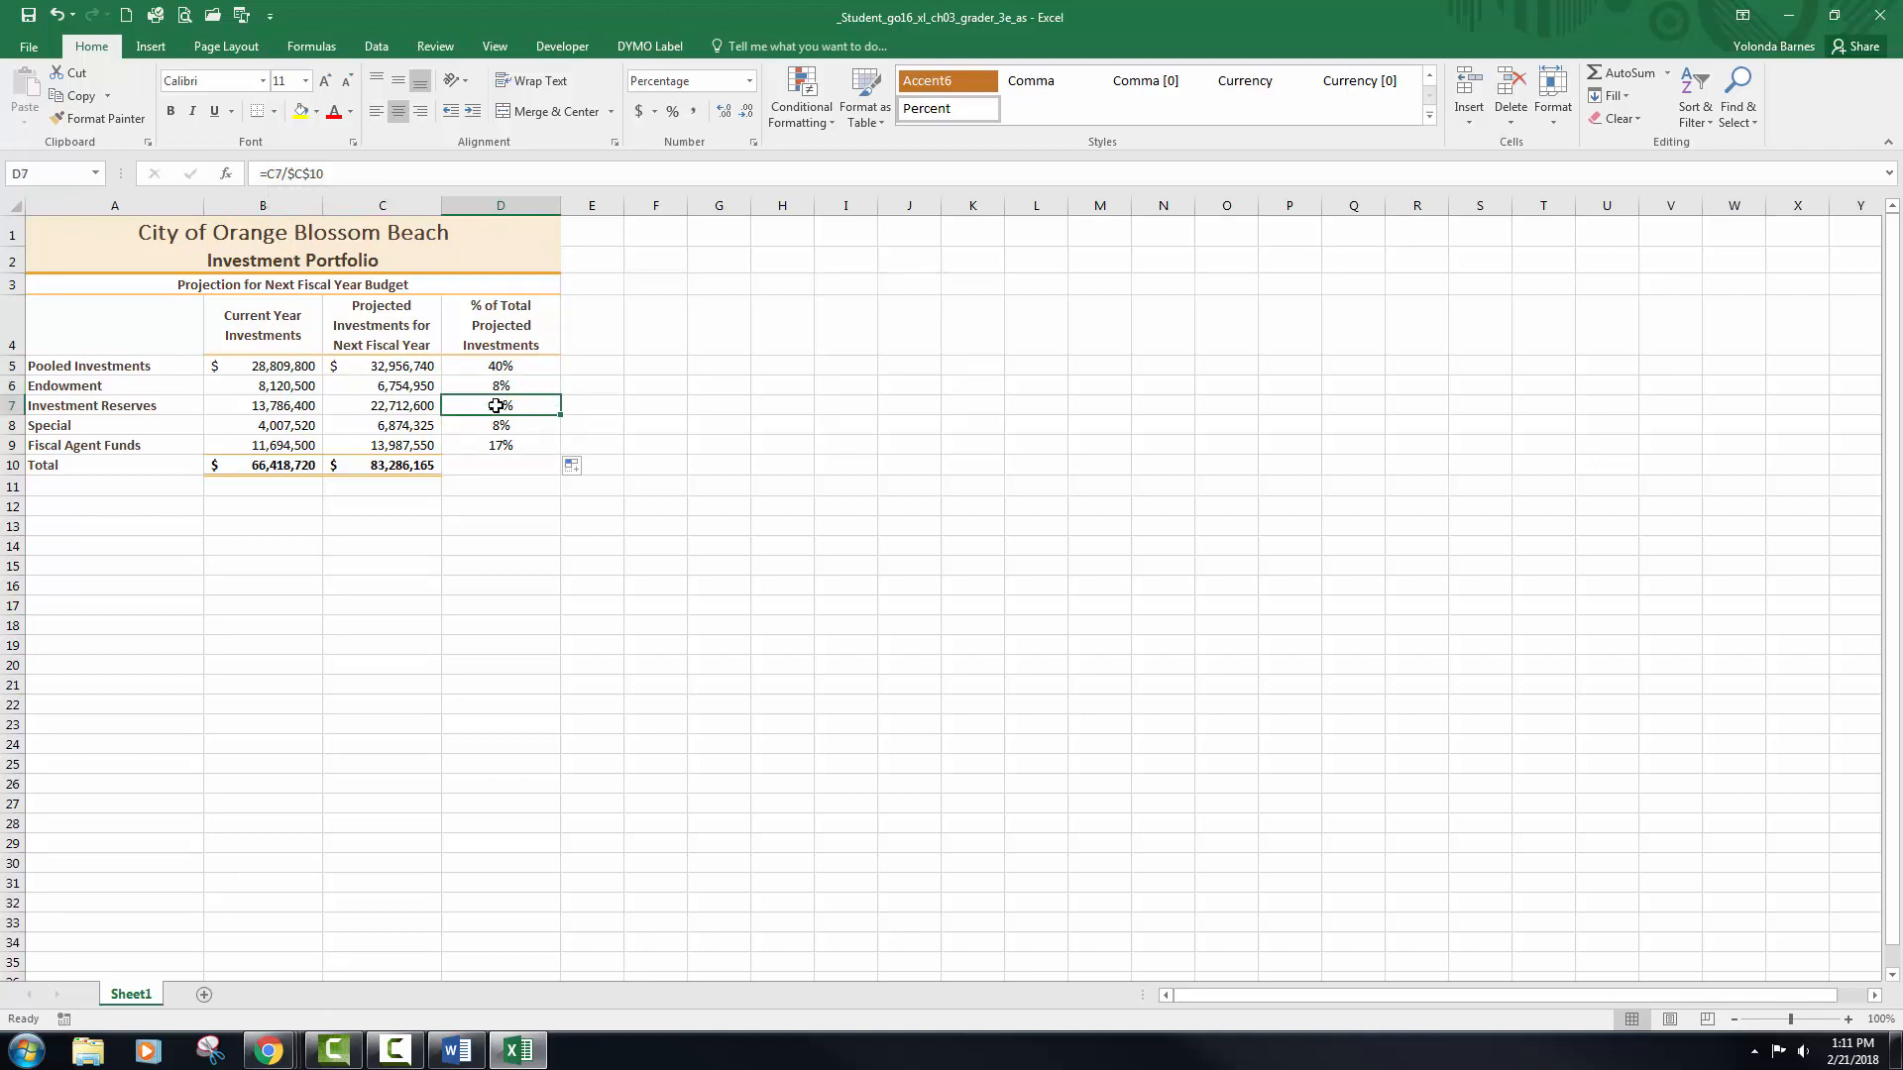
click(506, 428)
click(506, 444)
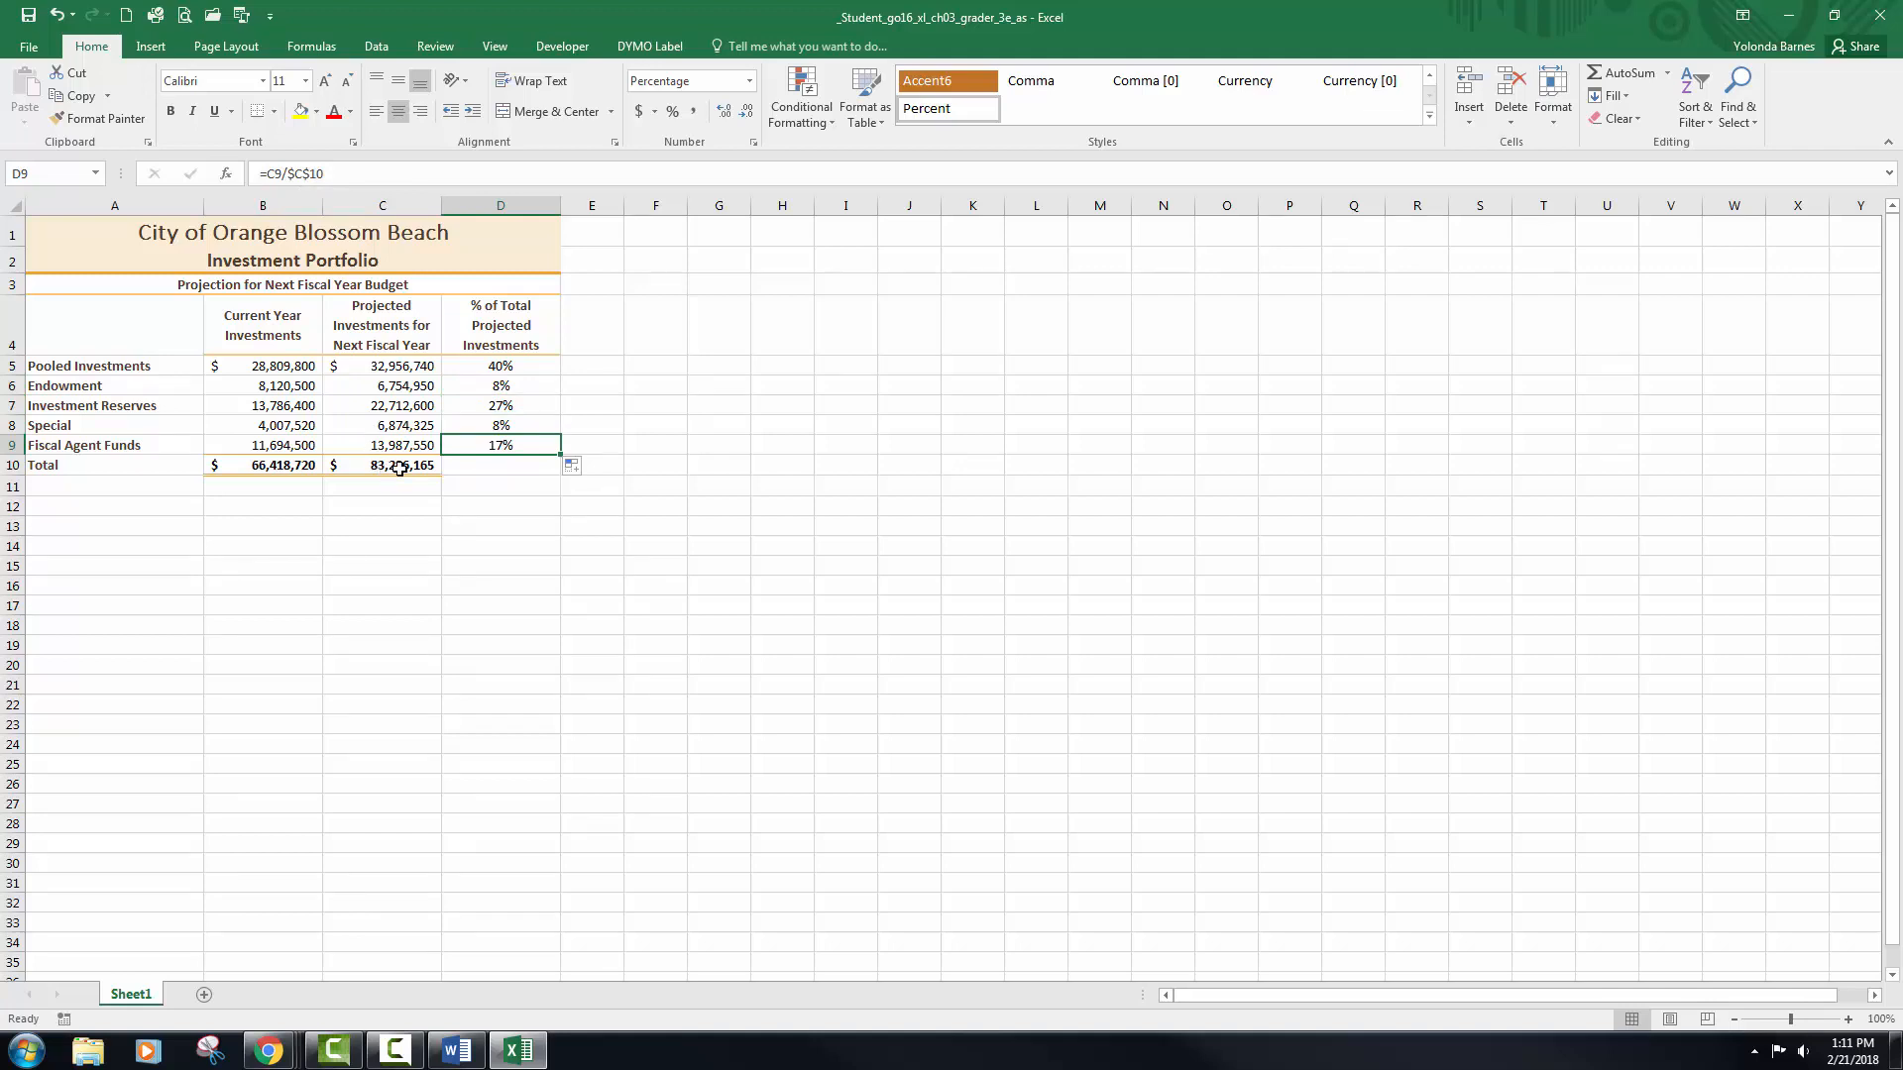
click(494, 422)
click(506, 403)
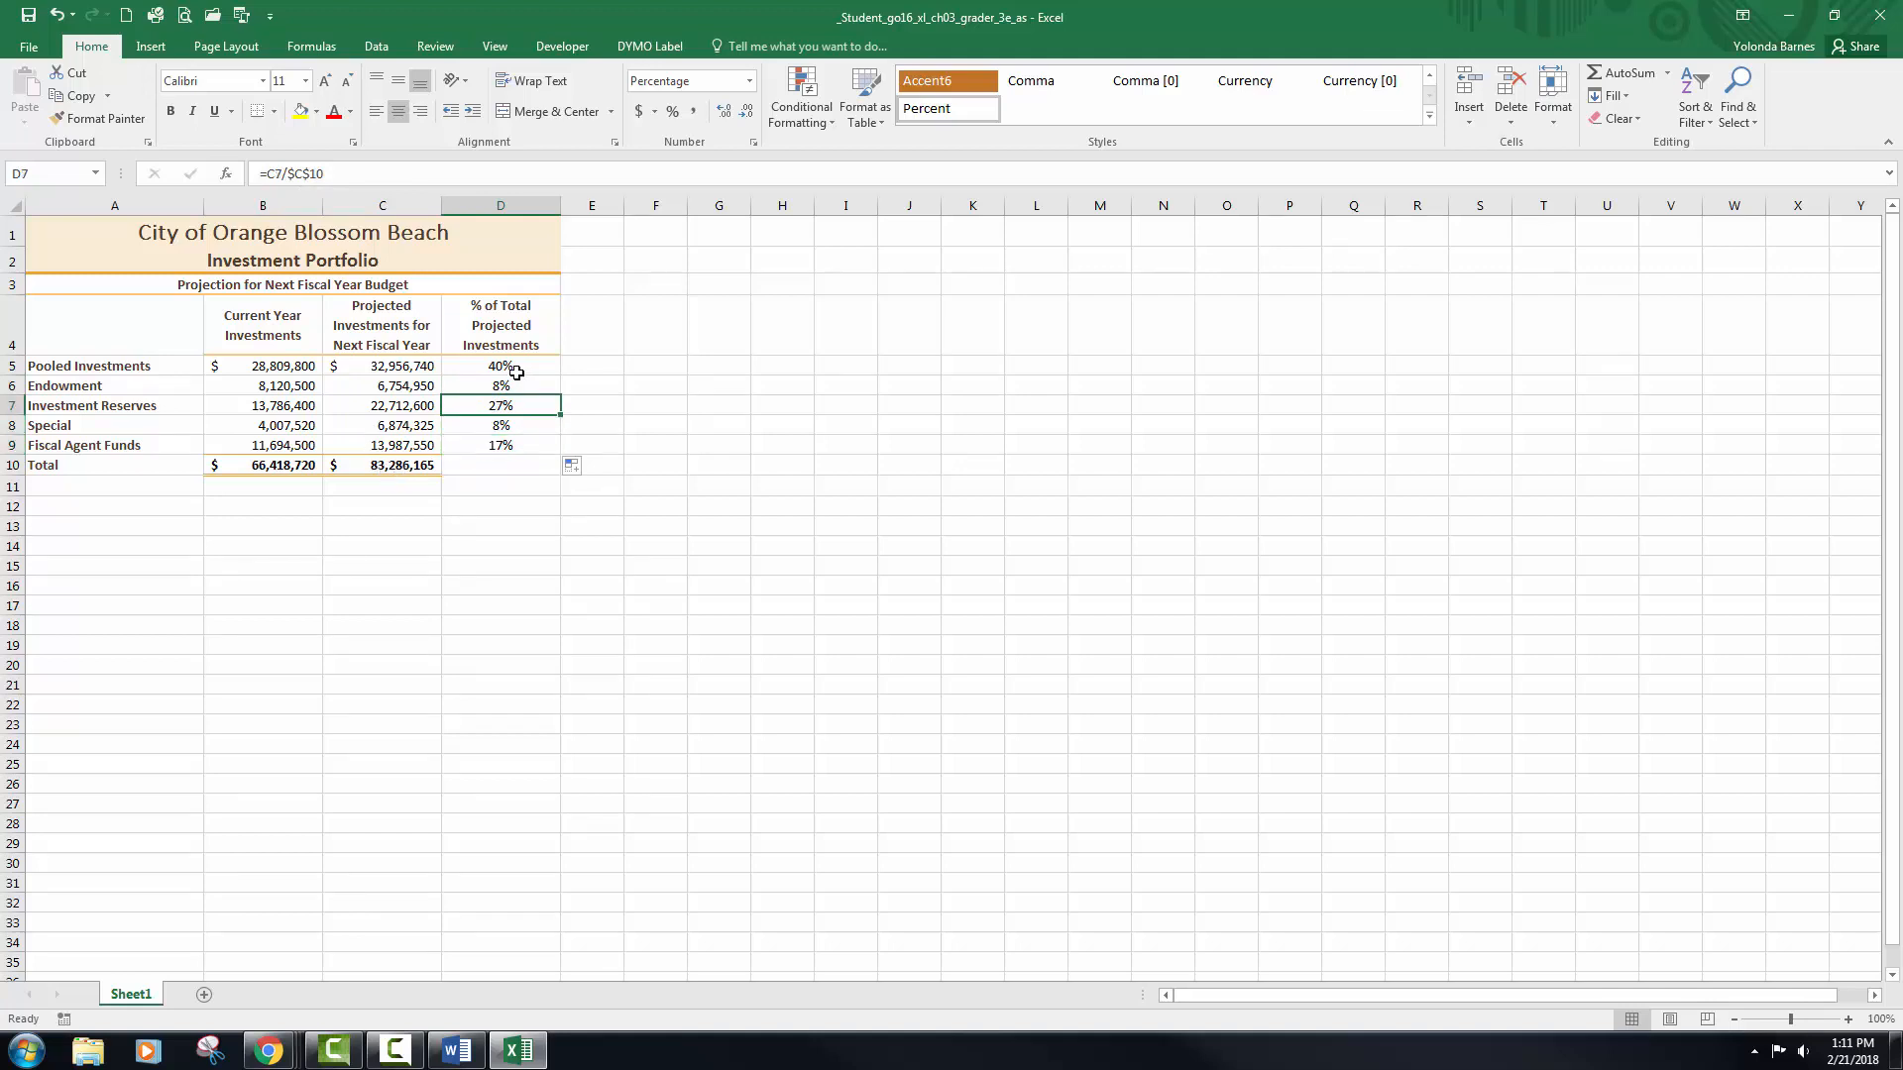
click(517, 369)
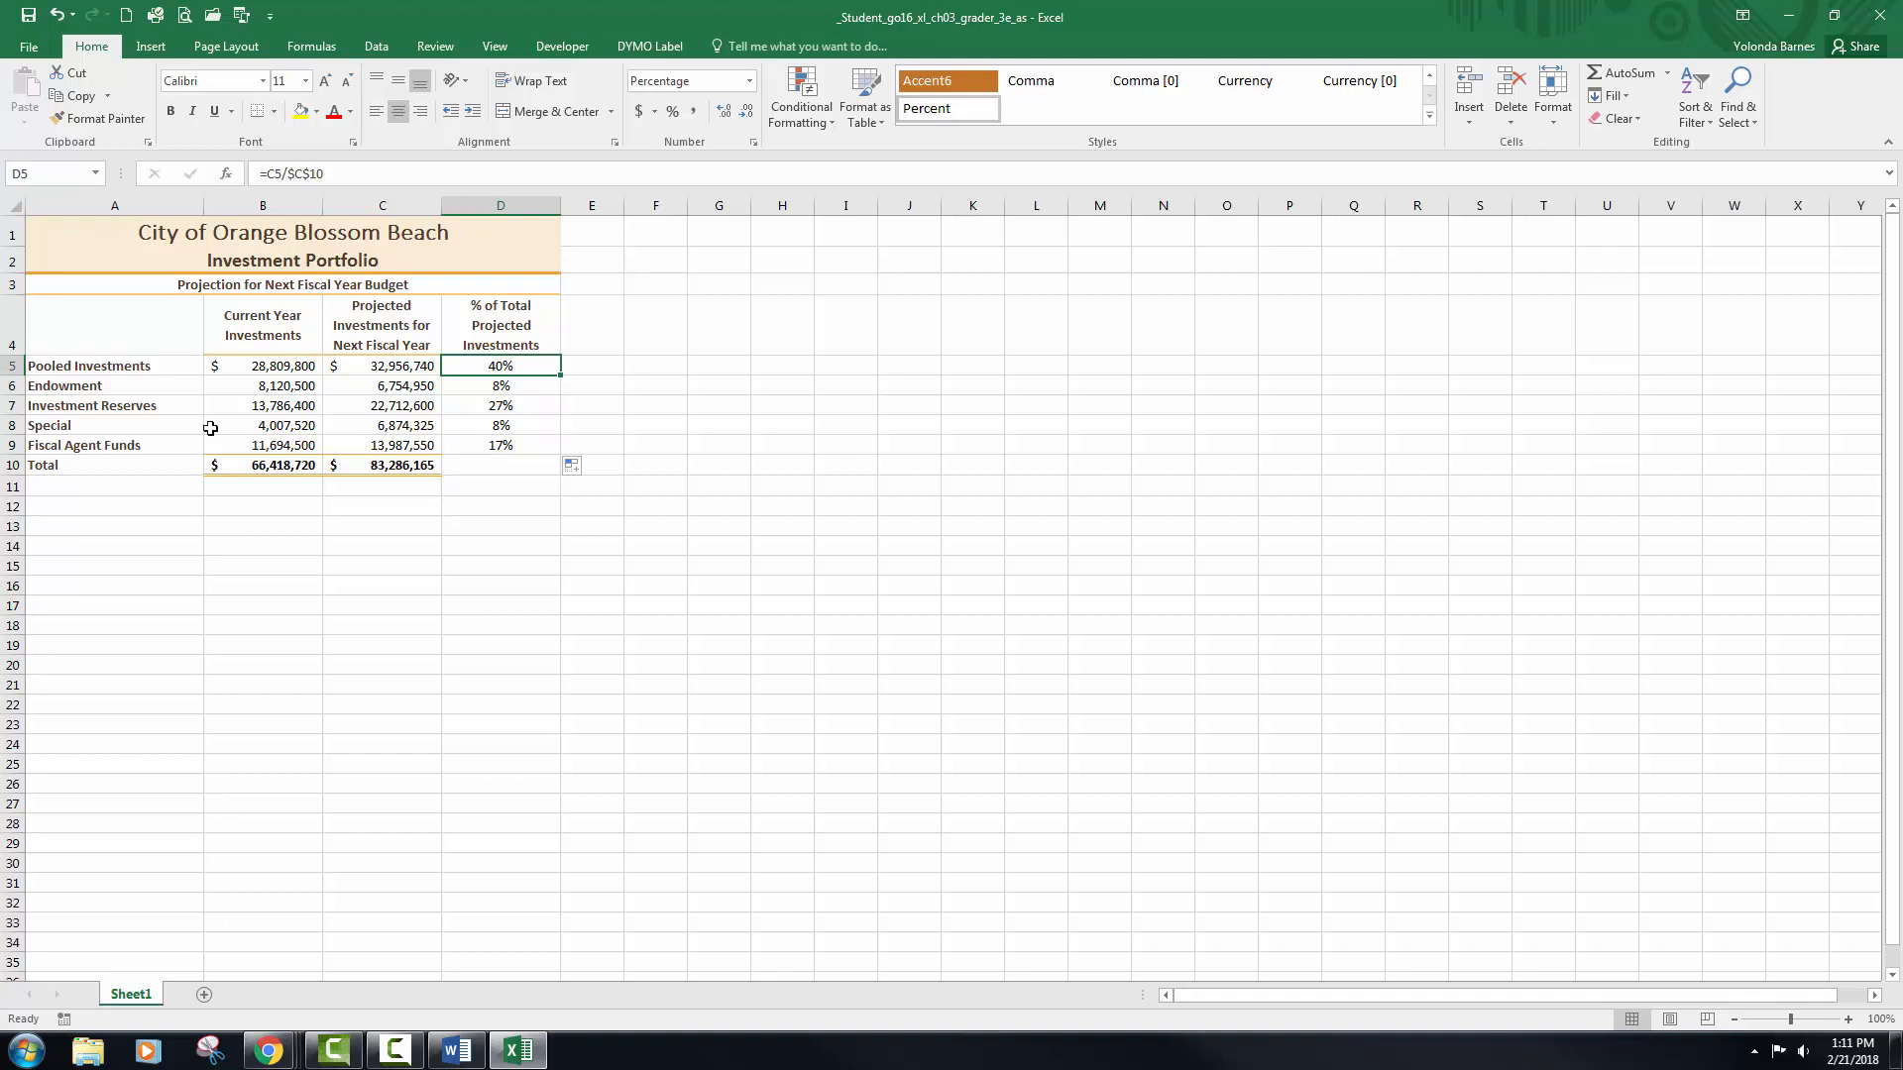
- Insert a 3-D pie chart from the investment names in A5:A9 and the projected investments in C5:C9
click(165, 367)
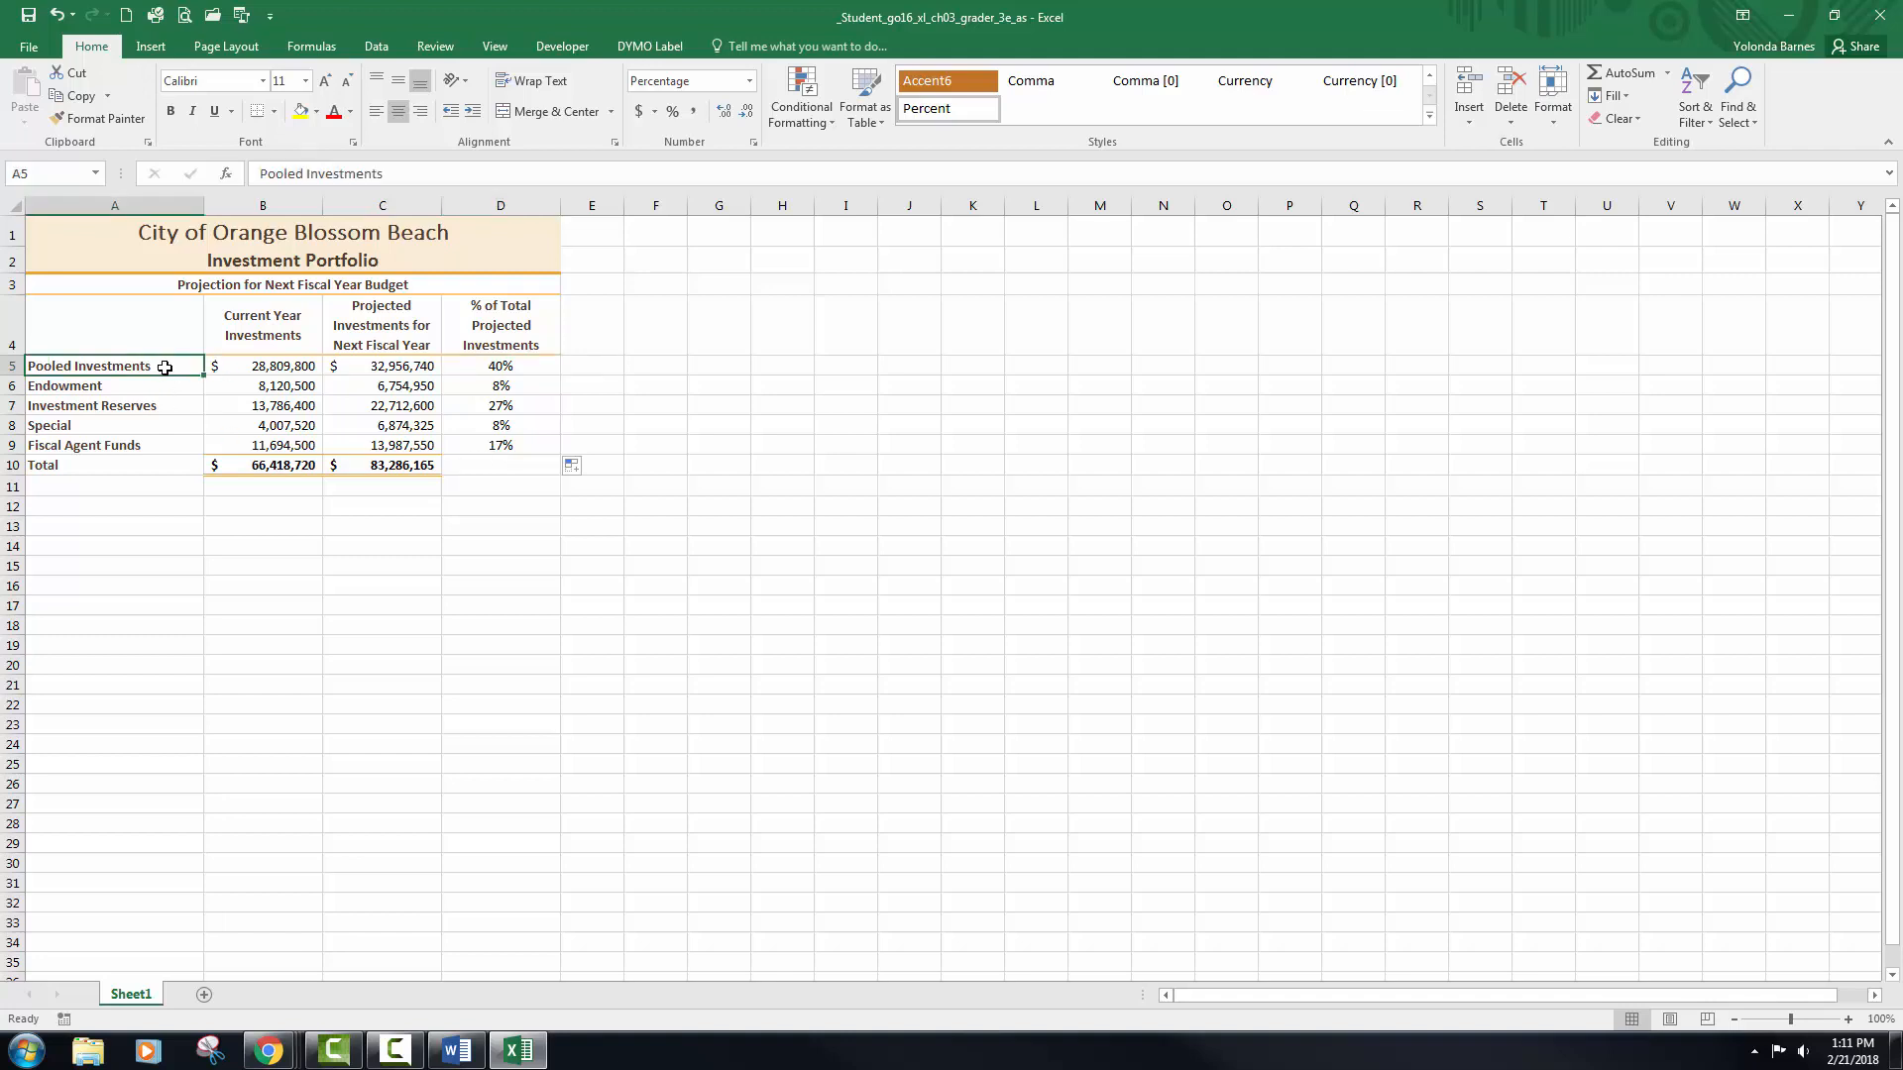
drag(165, 368, 154, 442)
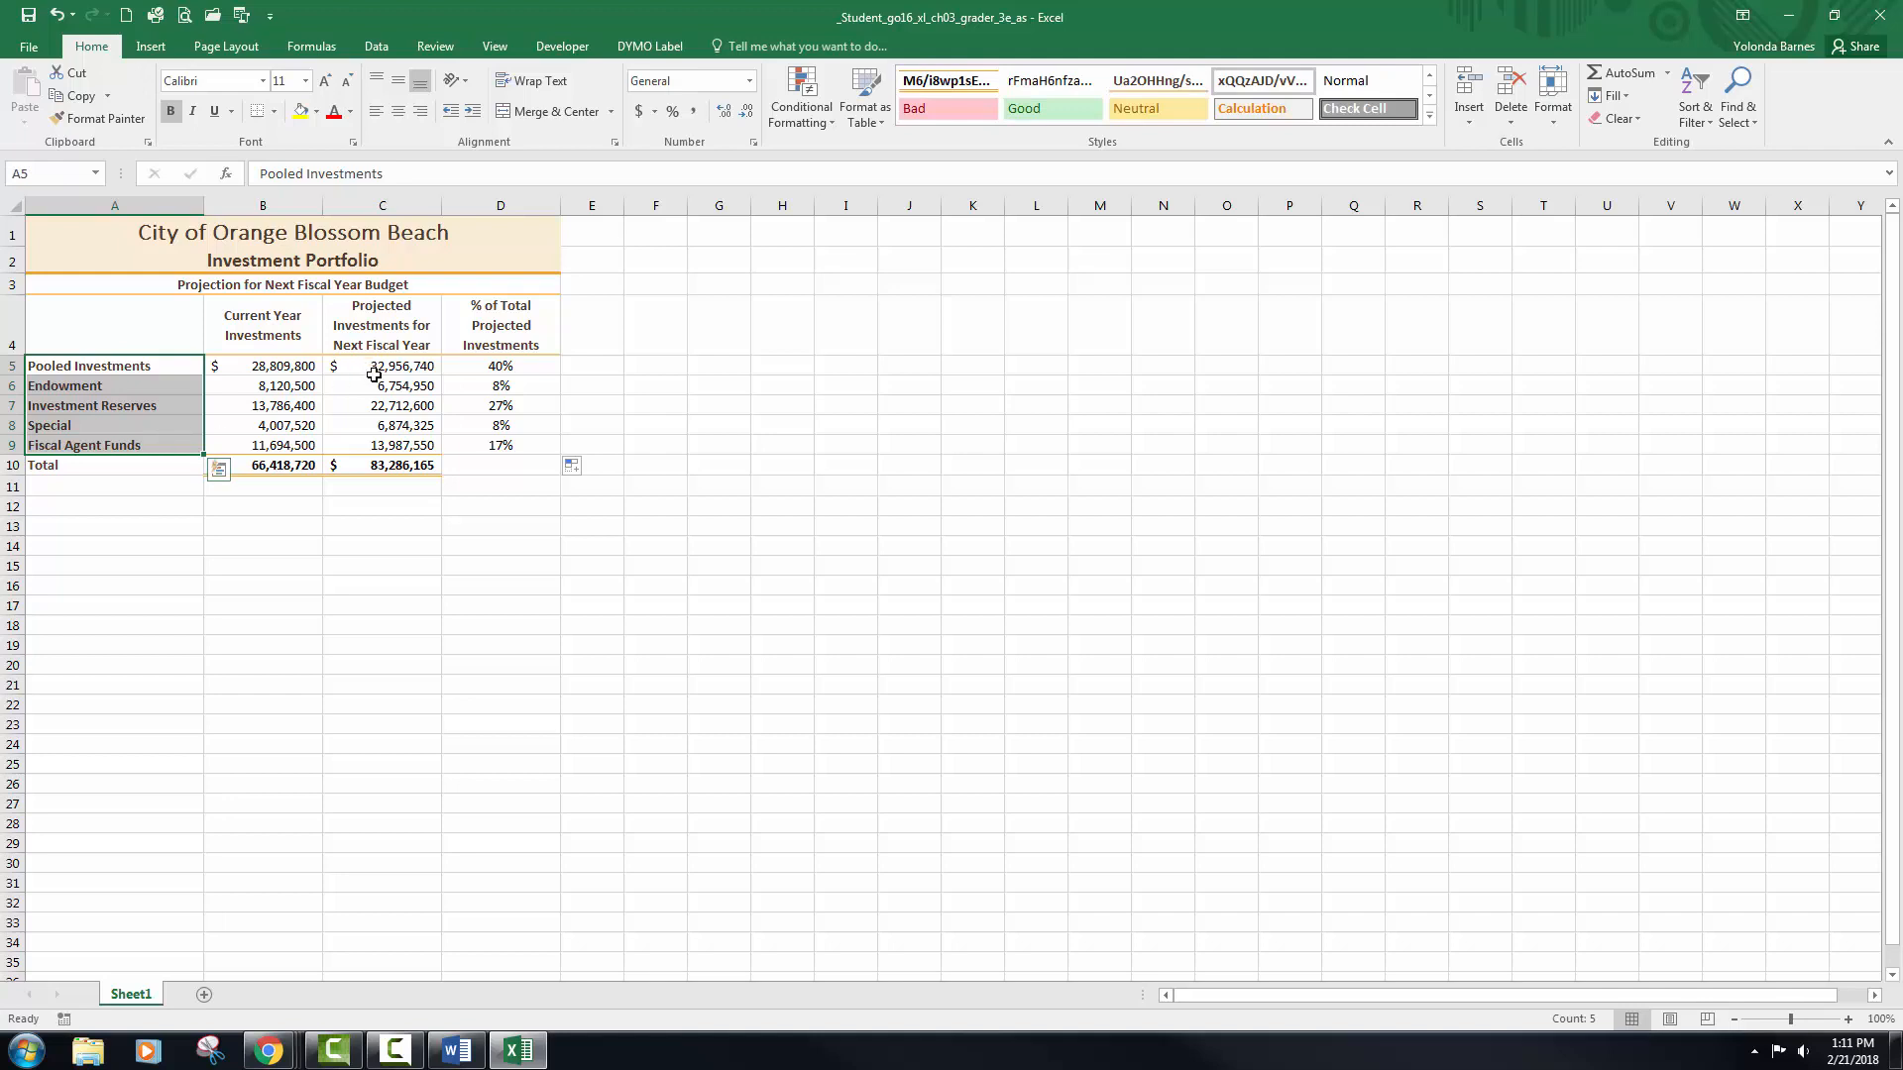
ctrl+drag(394, 366, 390, 446)
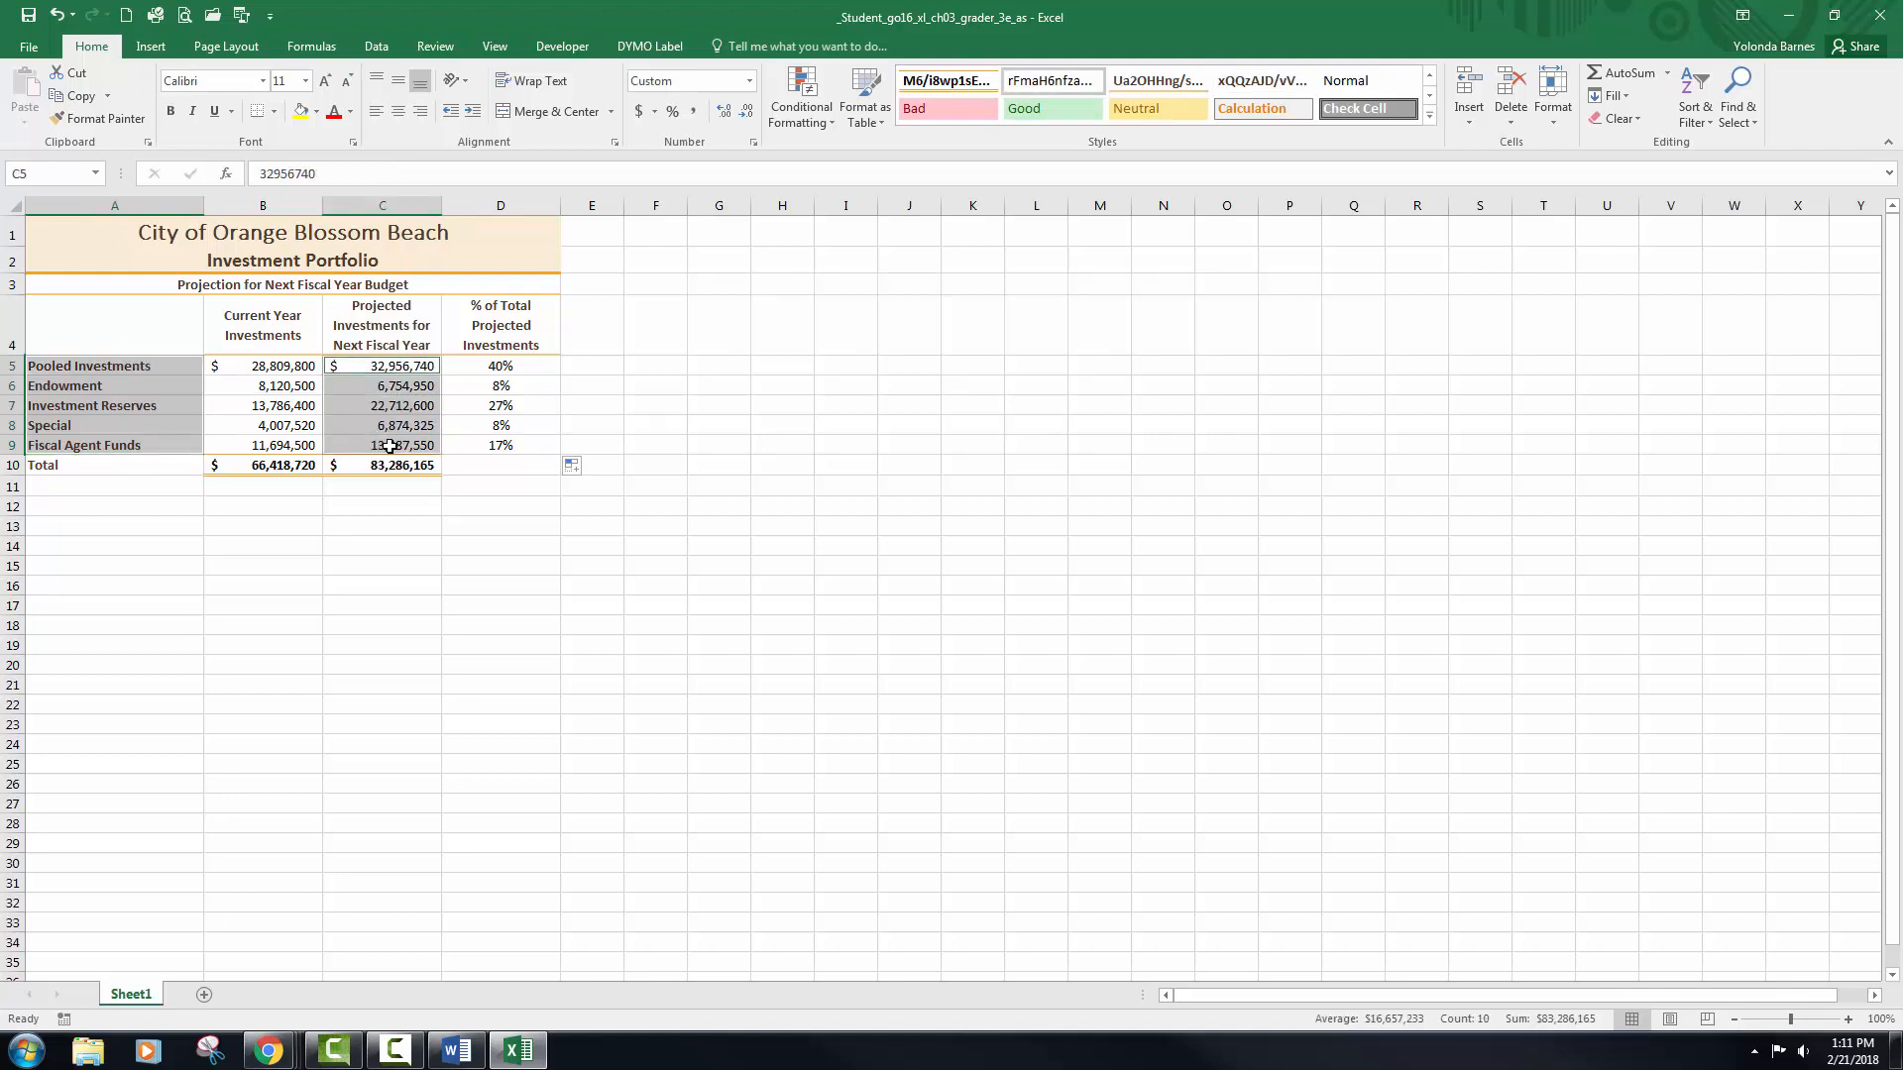
click(150, 47)
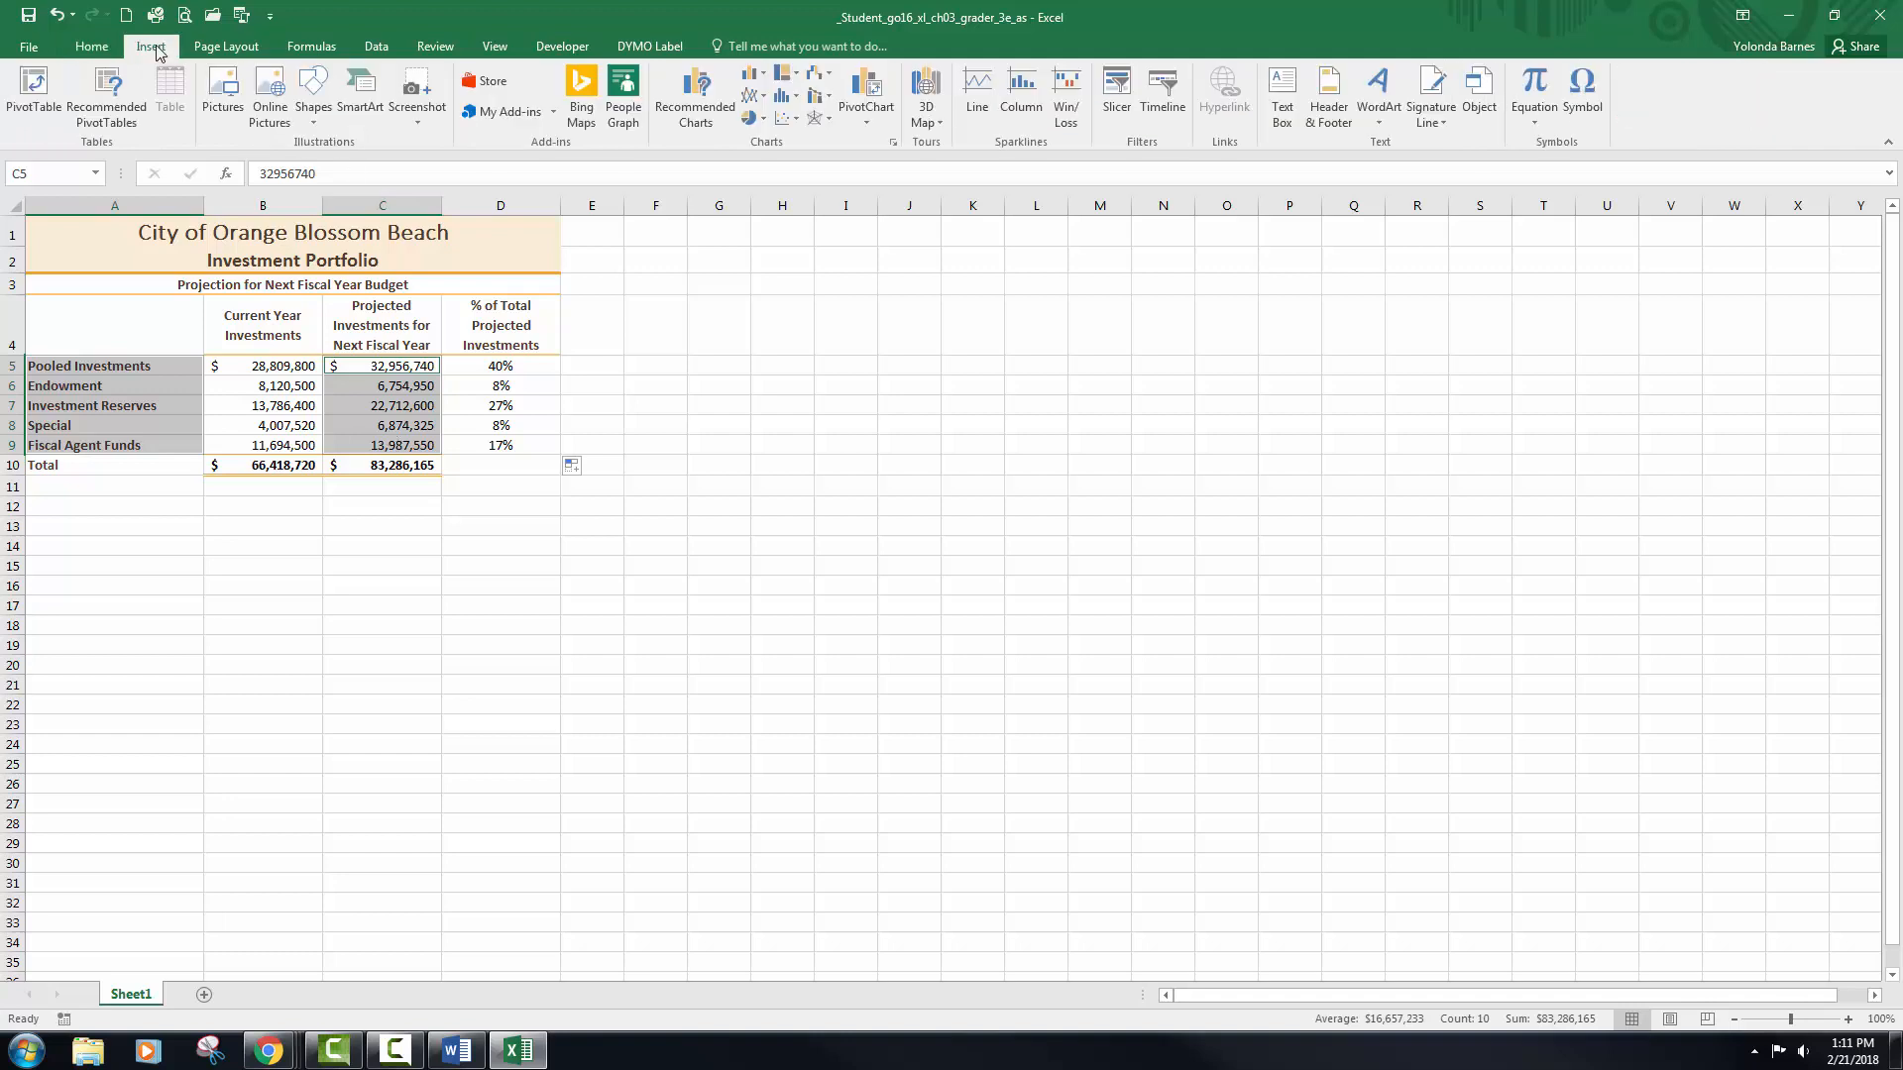
click(752, 117)
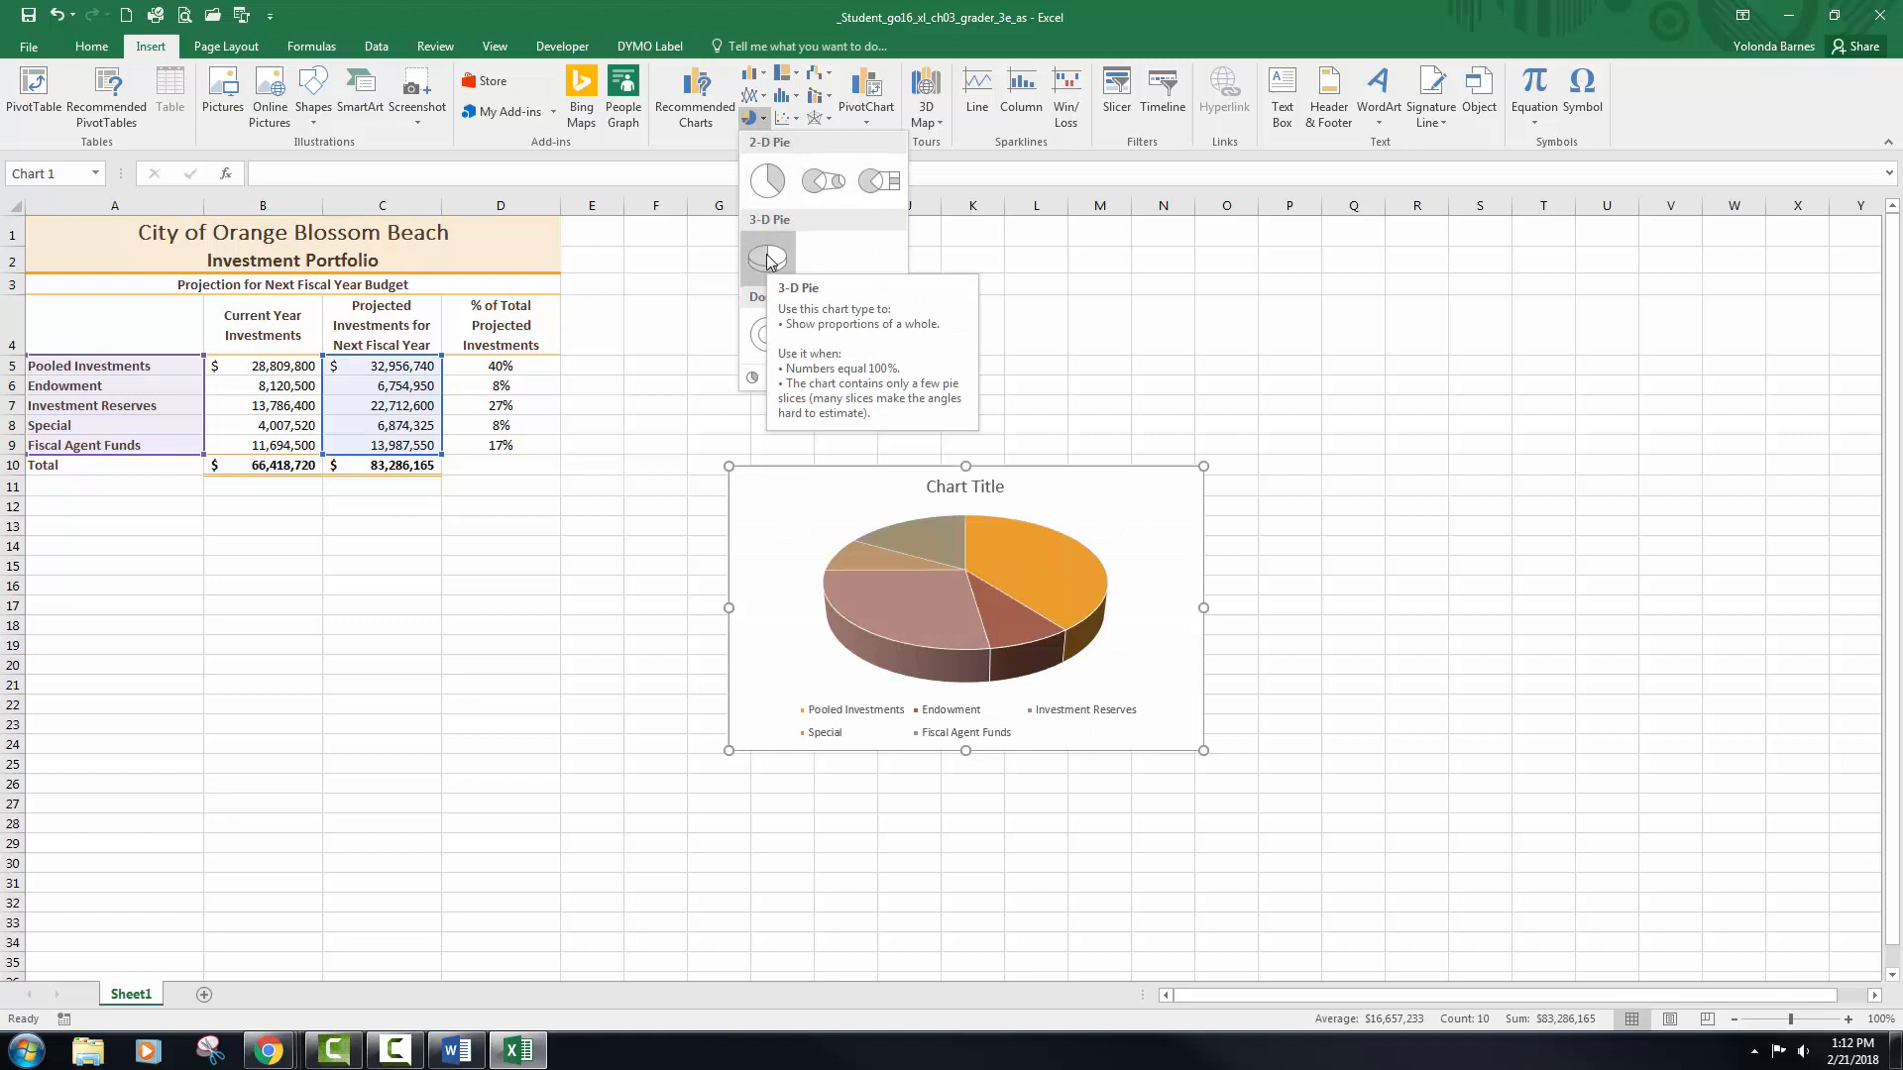
click(768, 259)
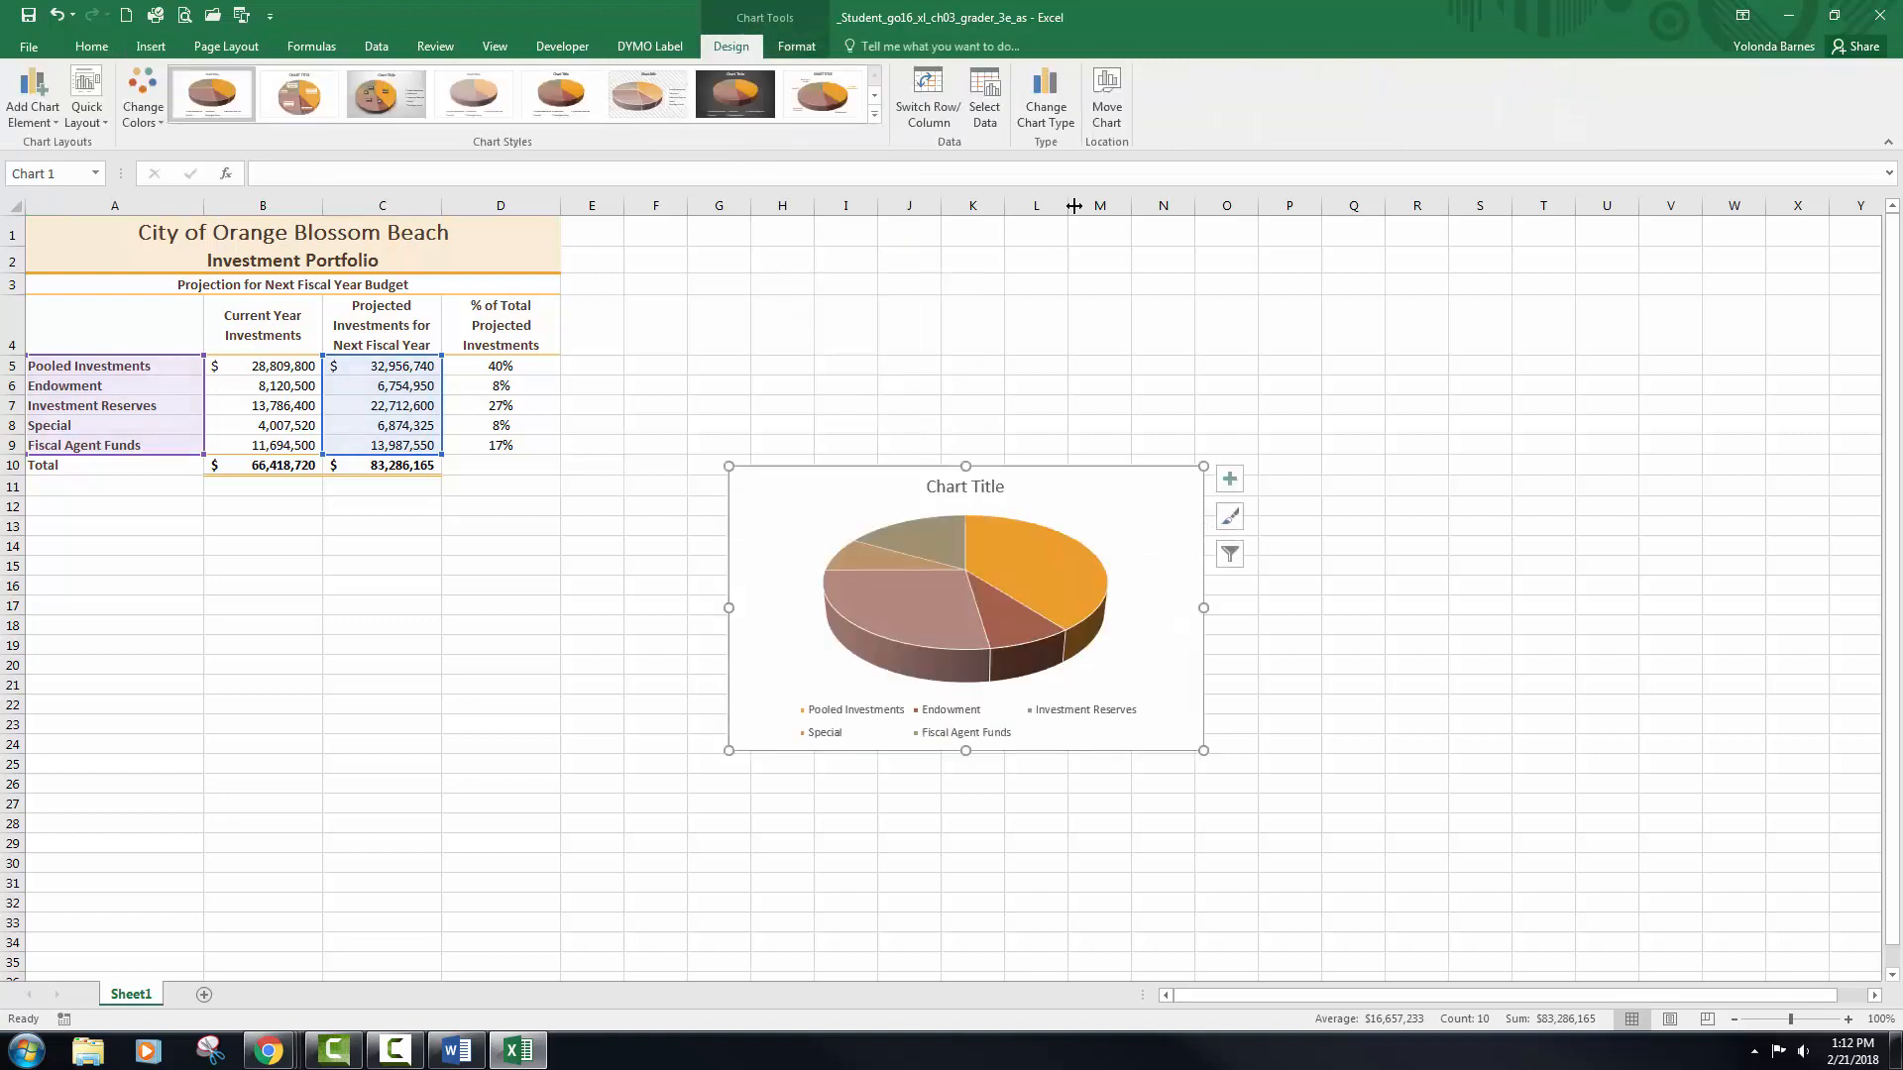
- Move the pie chart to a new sheet named Projected Investments
click(1108, 109)
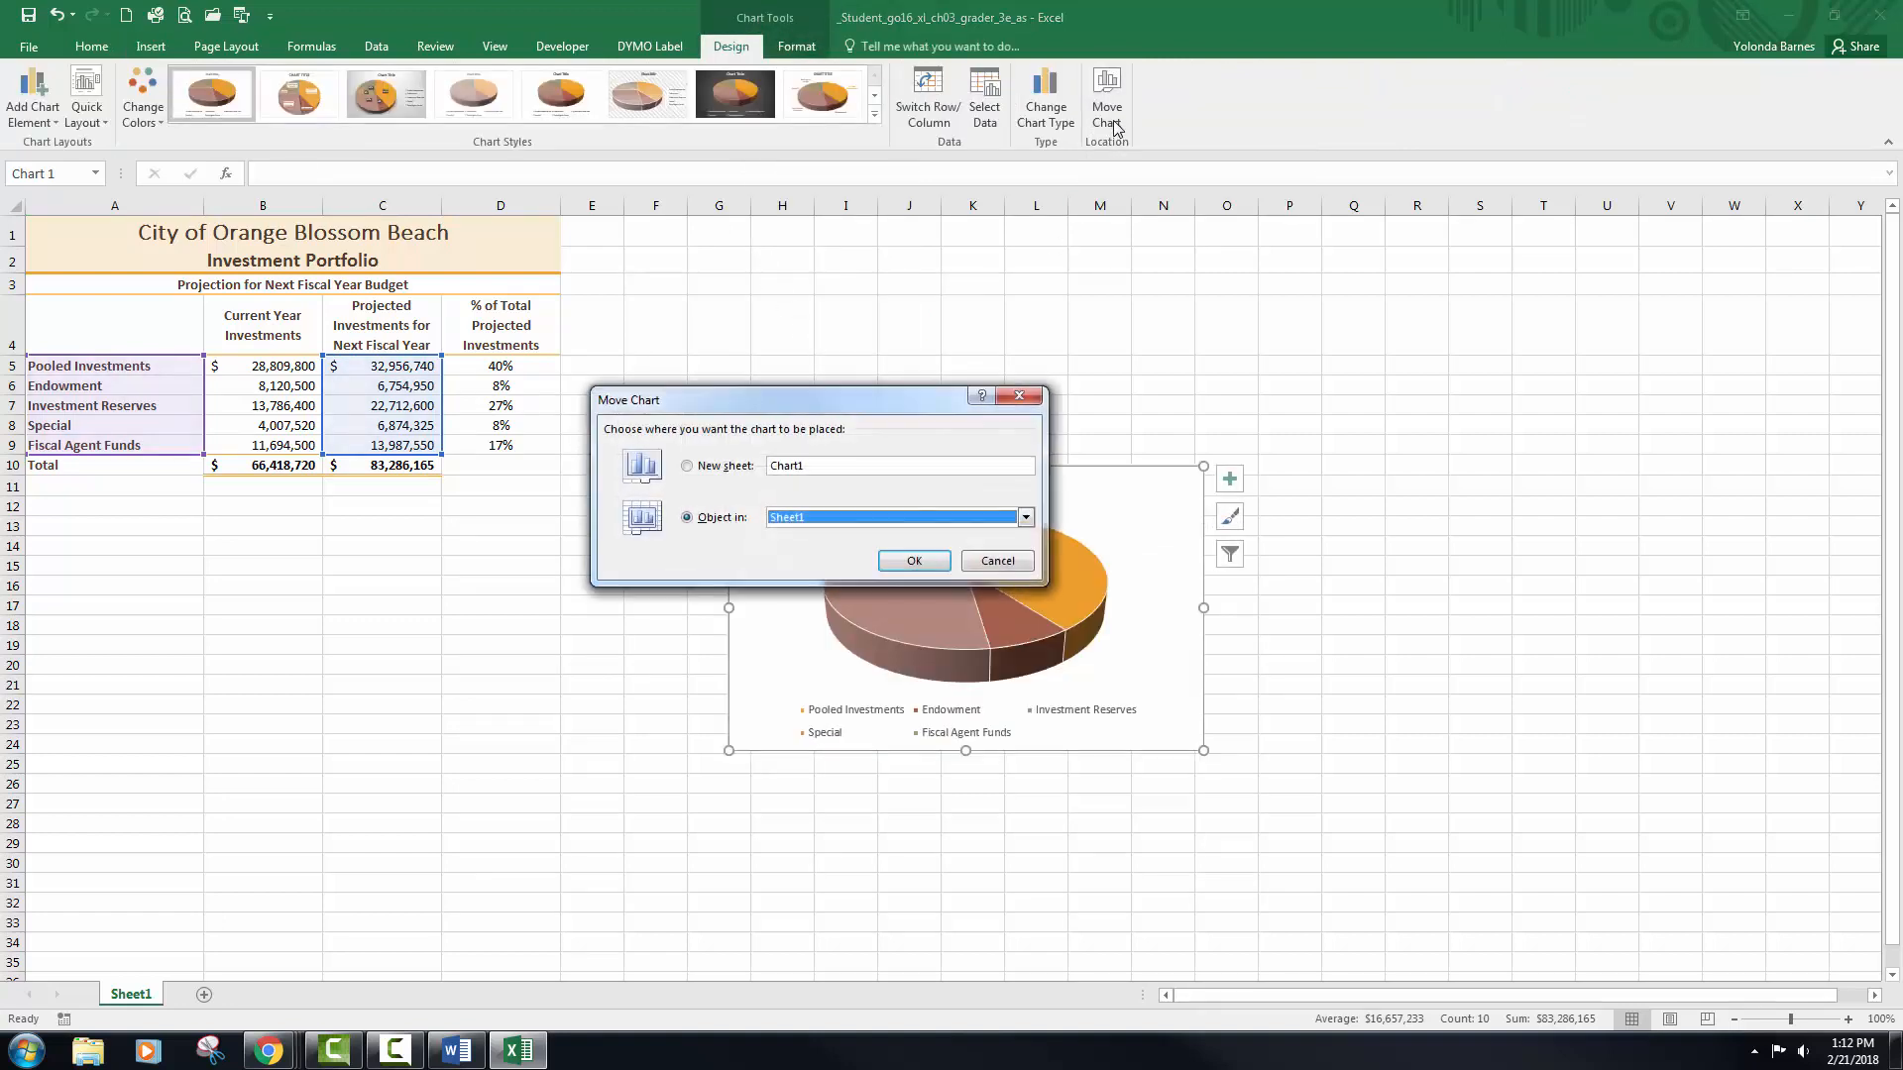
click(689, 470)
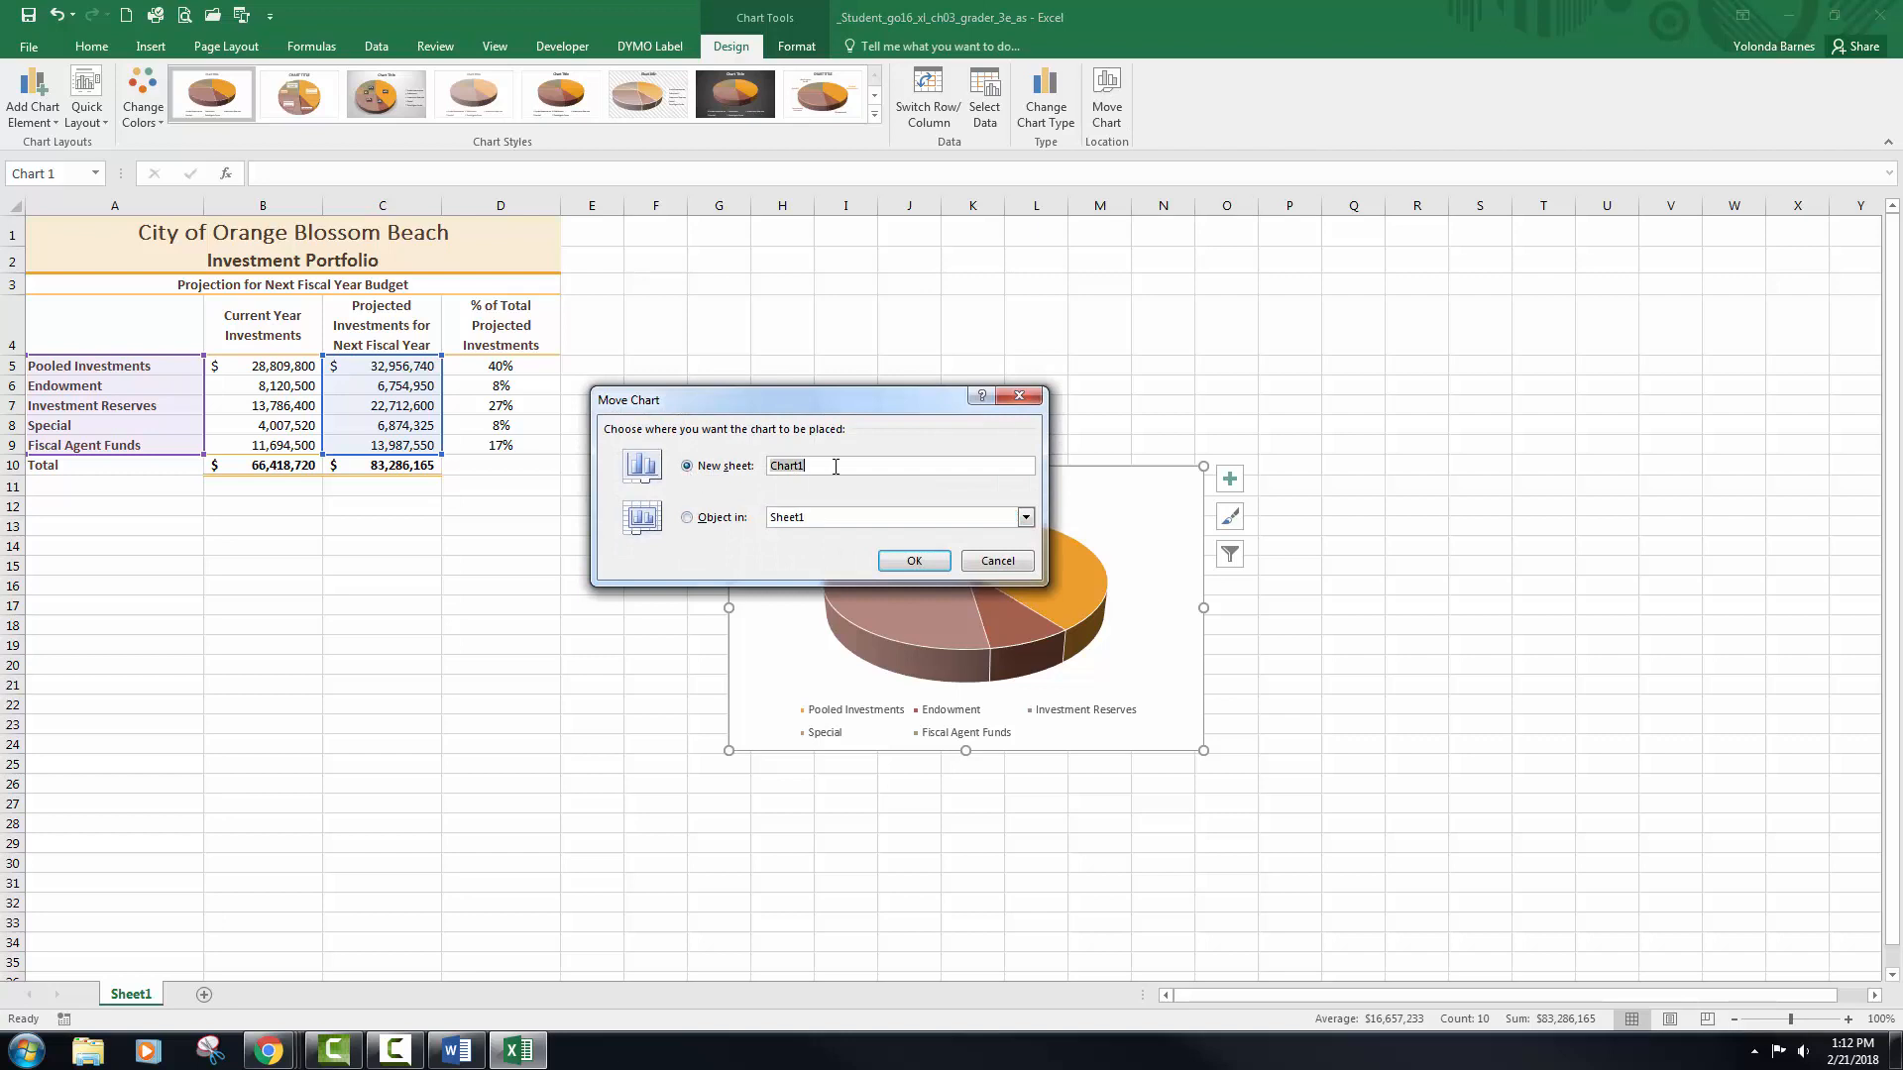
text(Projected Investments)
click(914, 561)
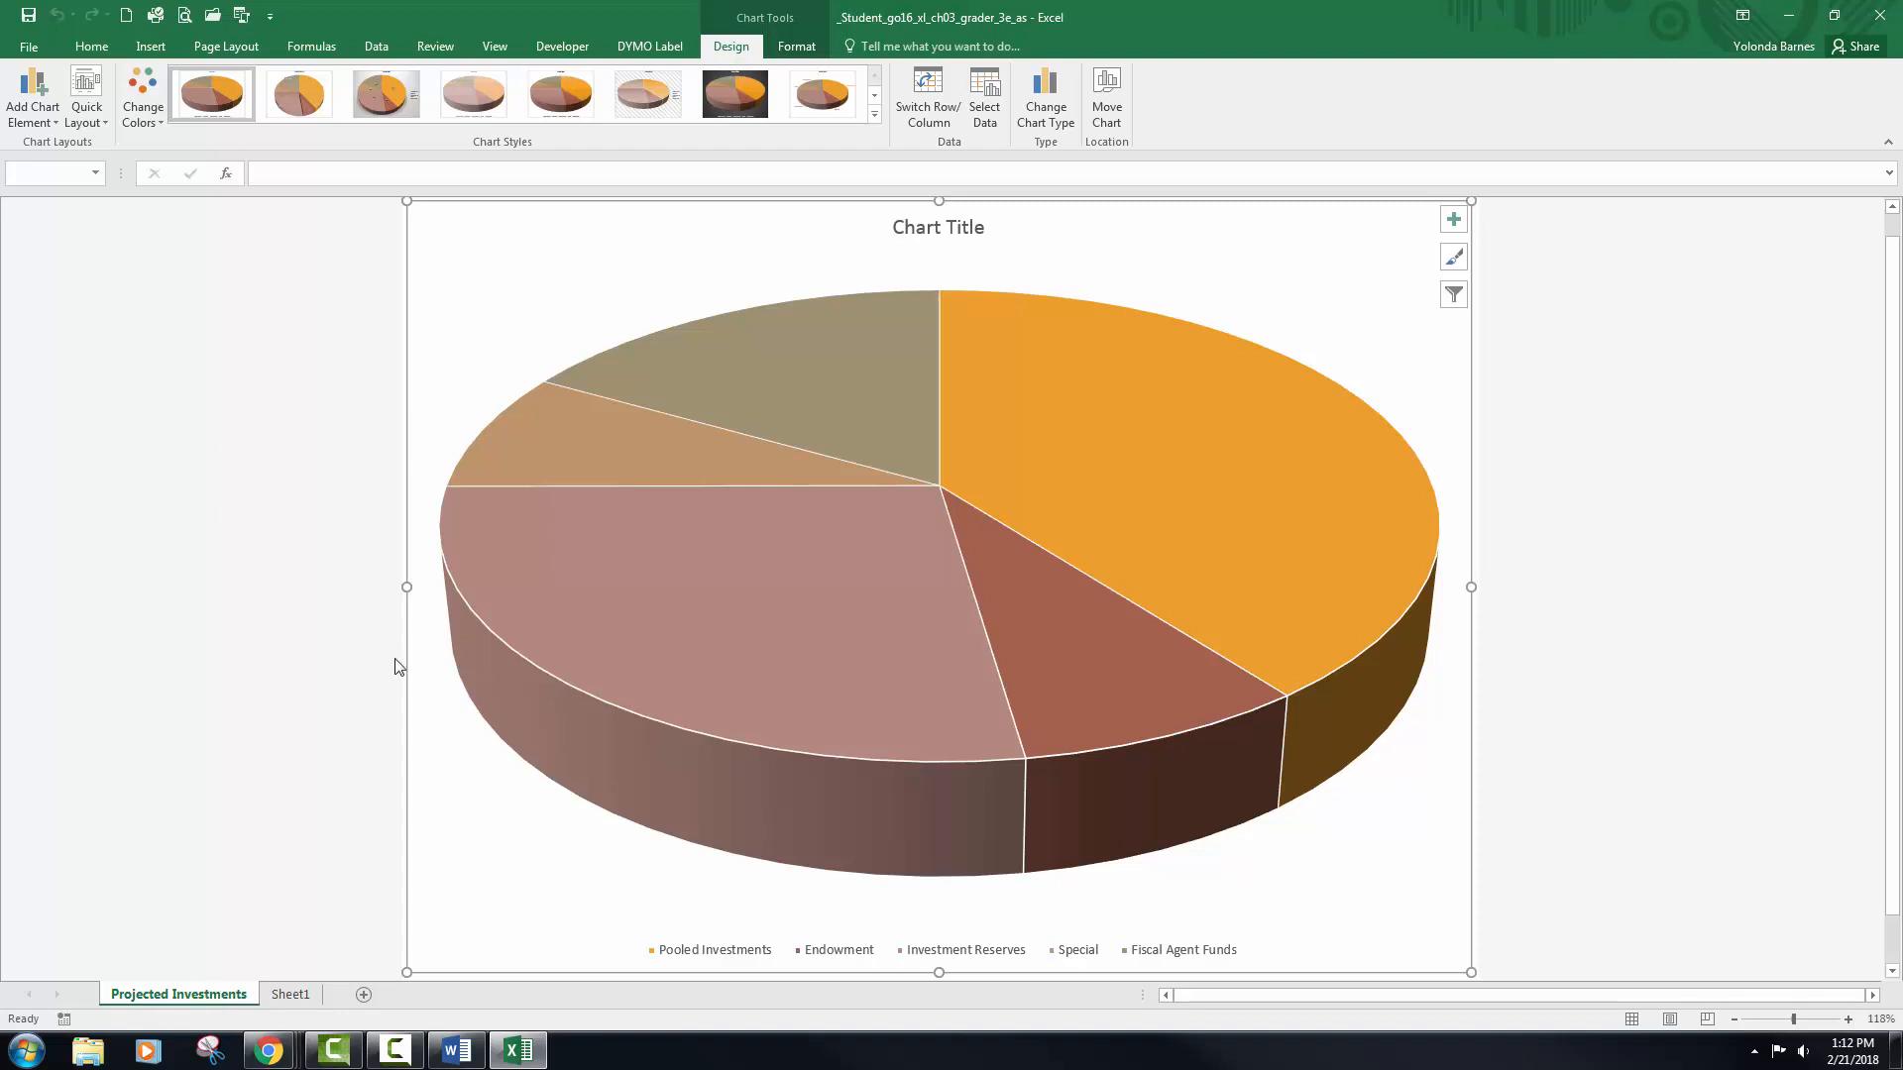
click(939, 234)
double_click(958, 227)
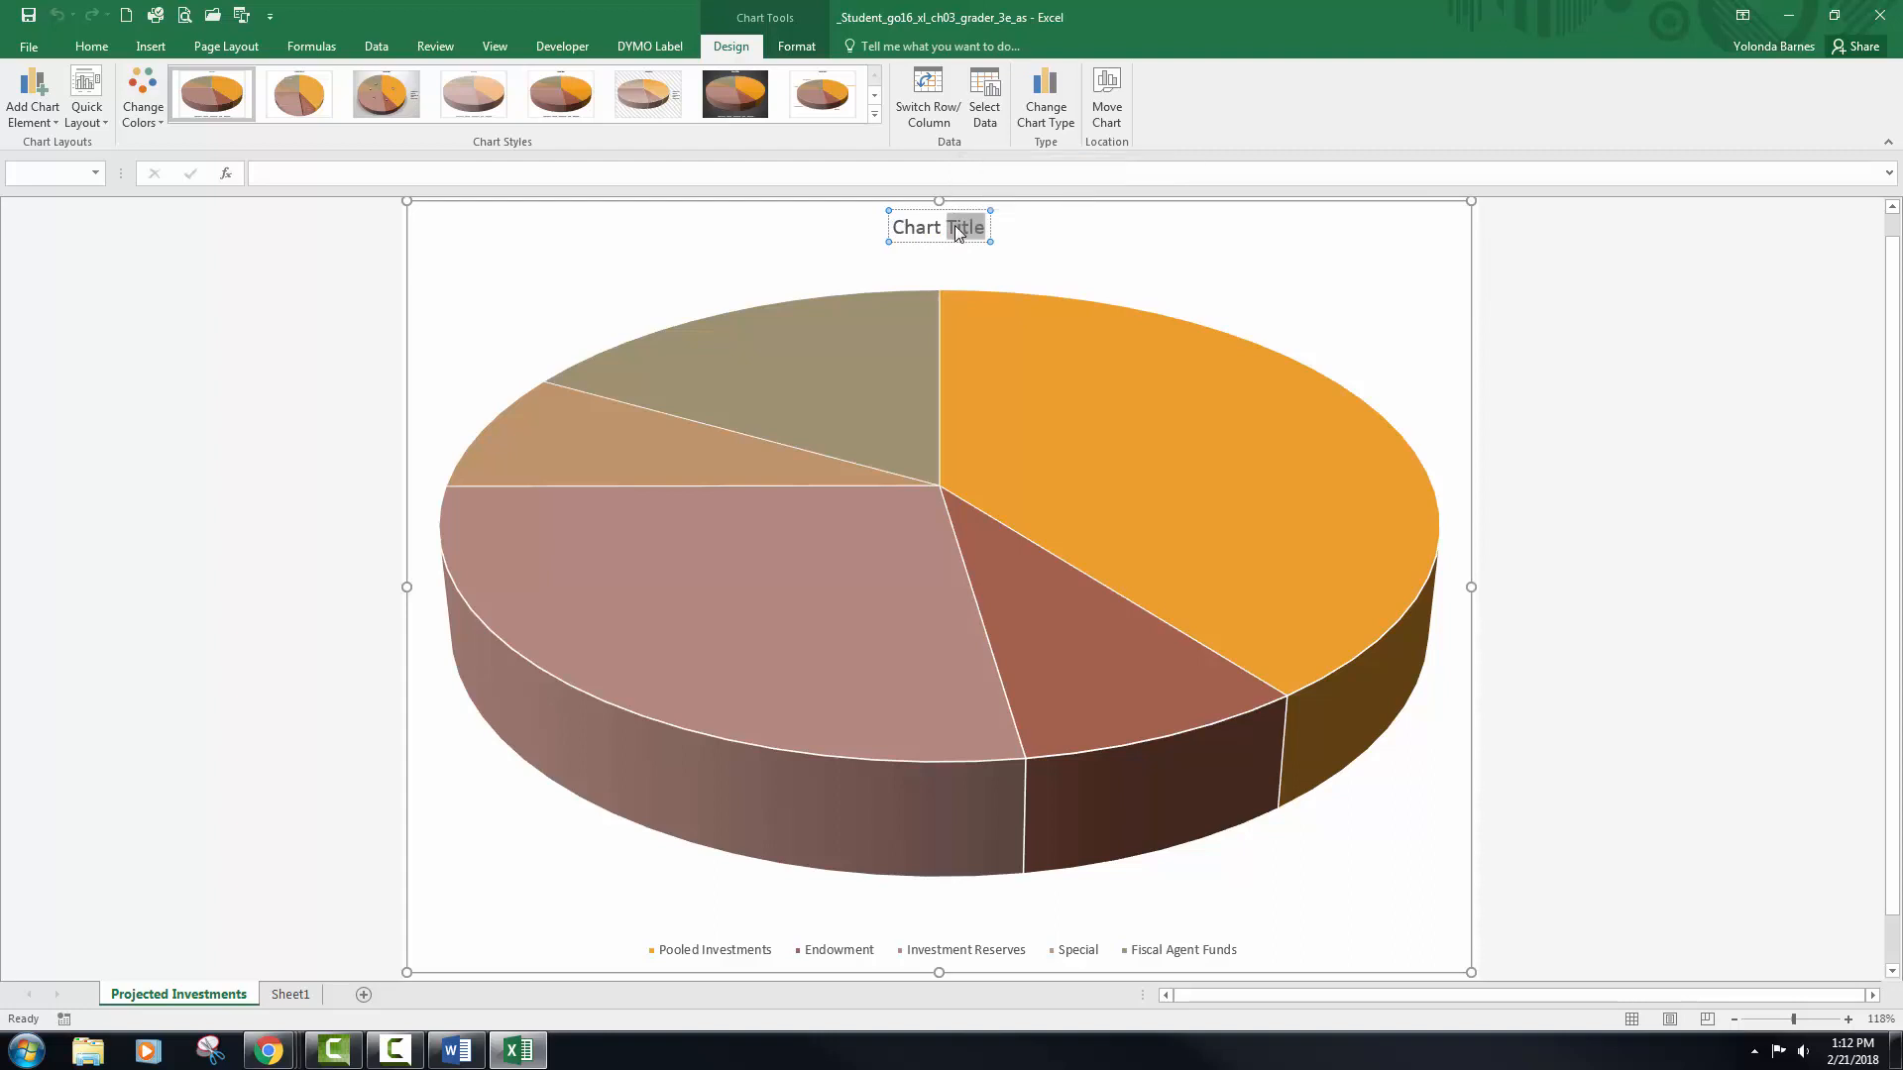
click(941, 229)
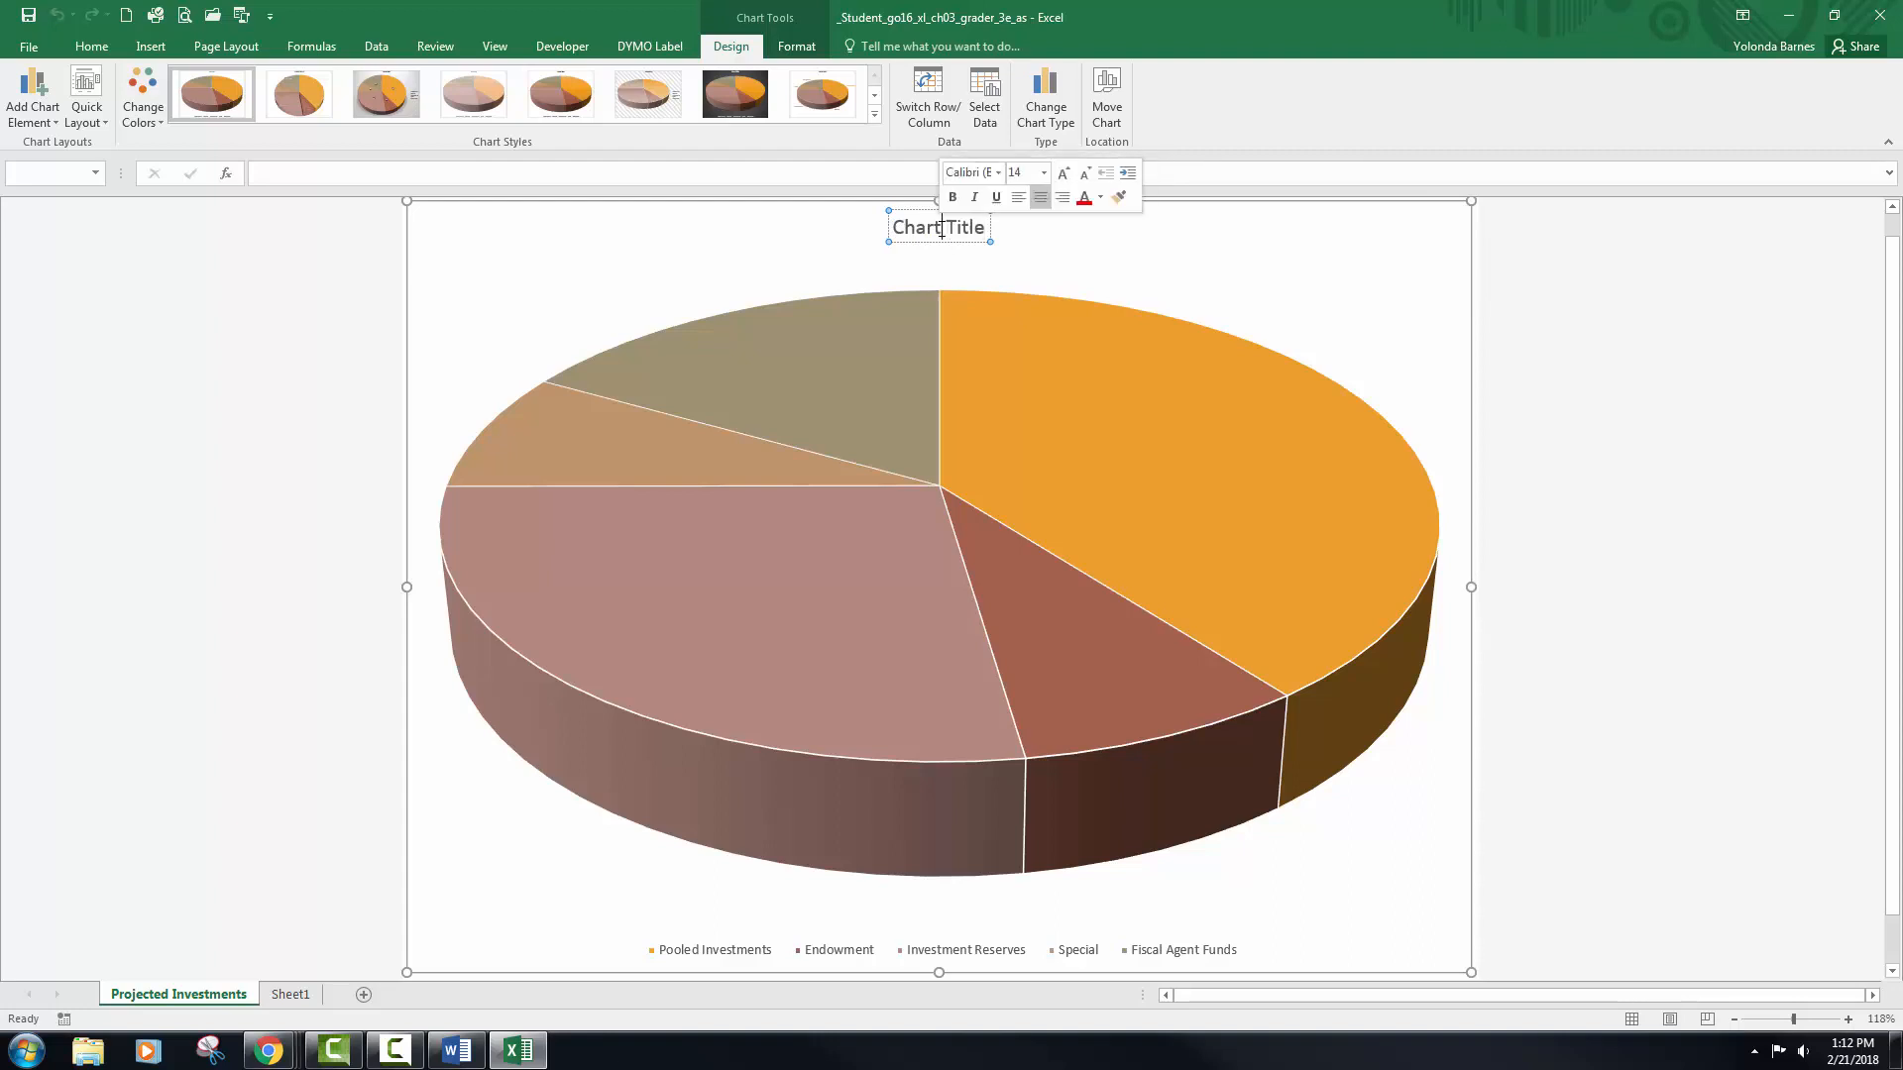
double_click(943, 228)
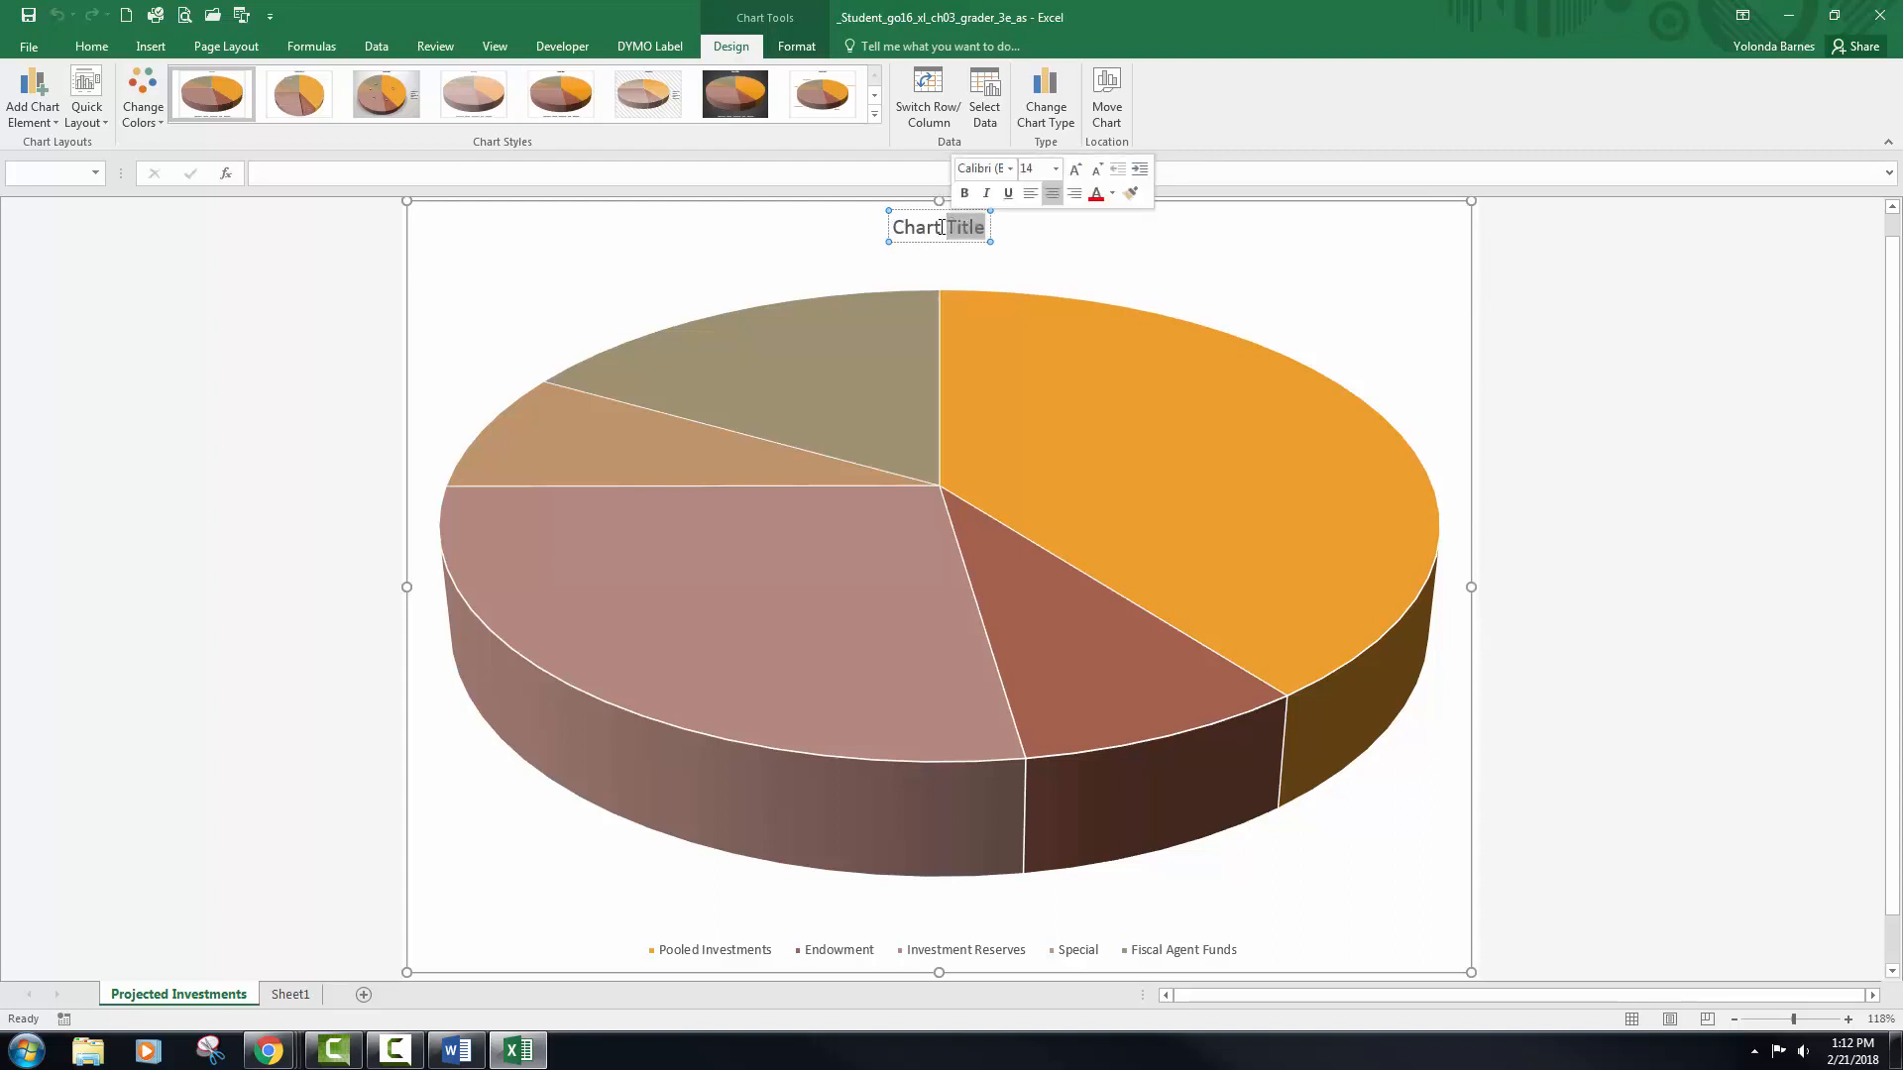
drag(909, 229, 983, 229)
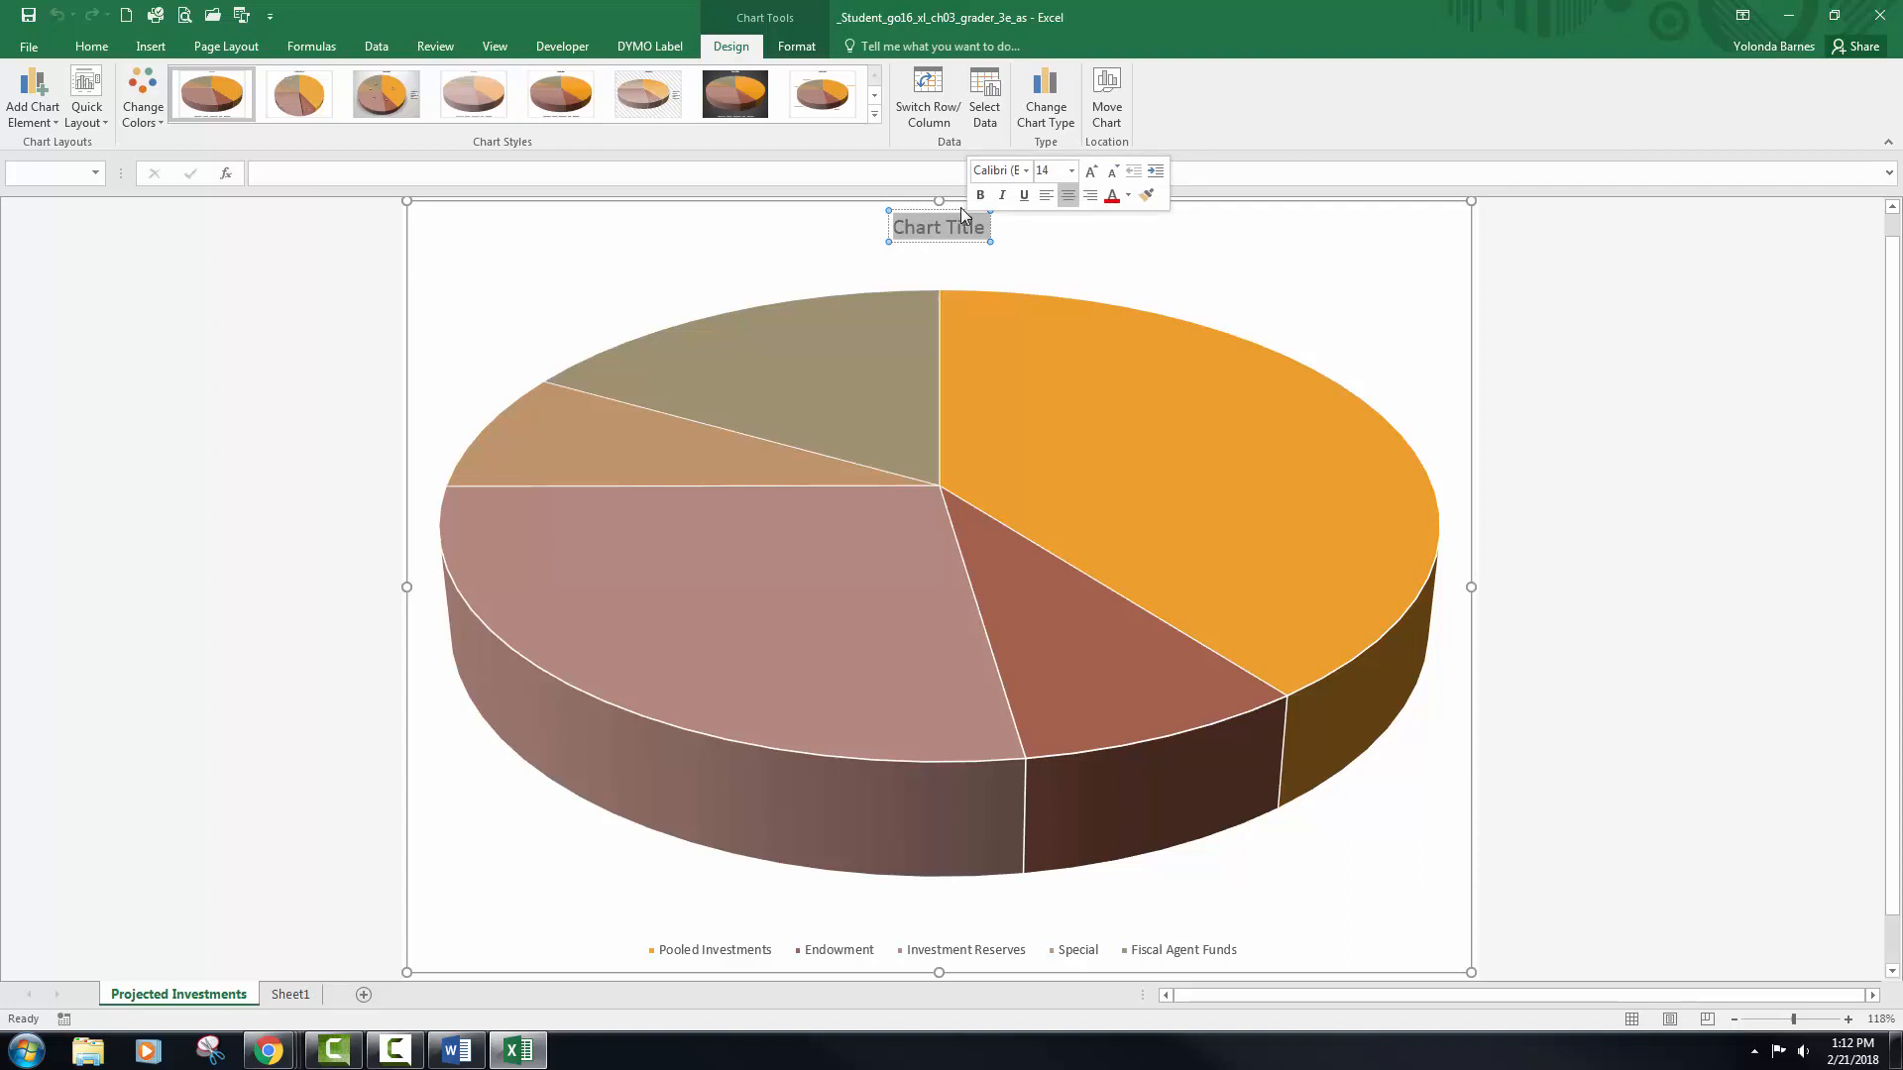
key(Escape)
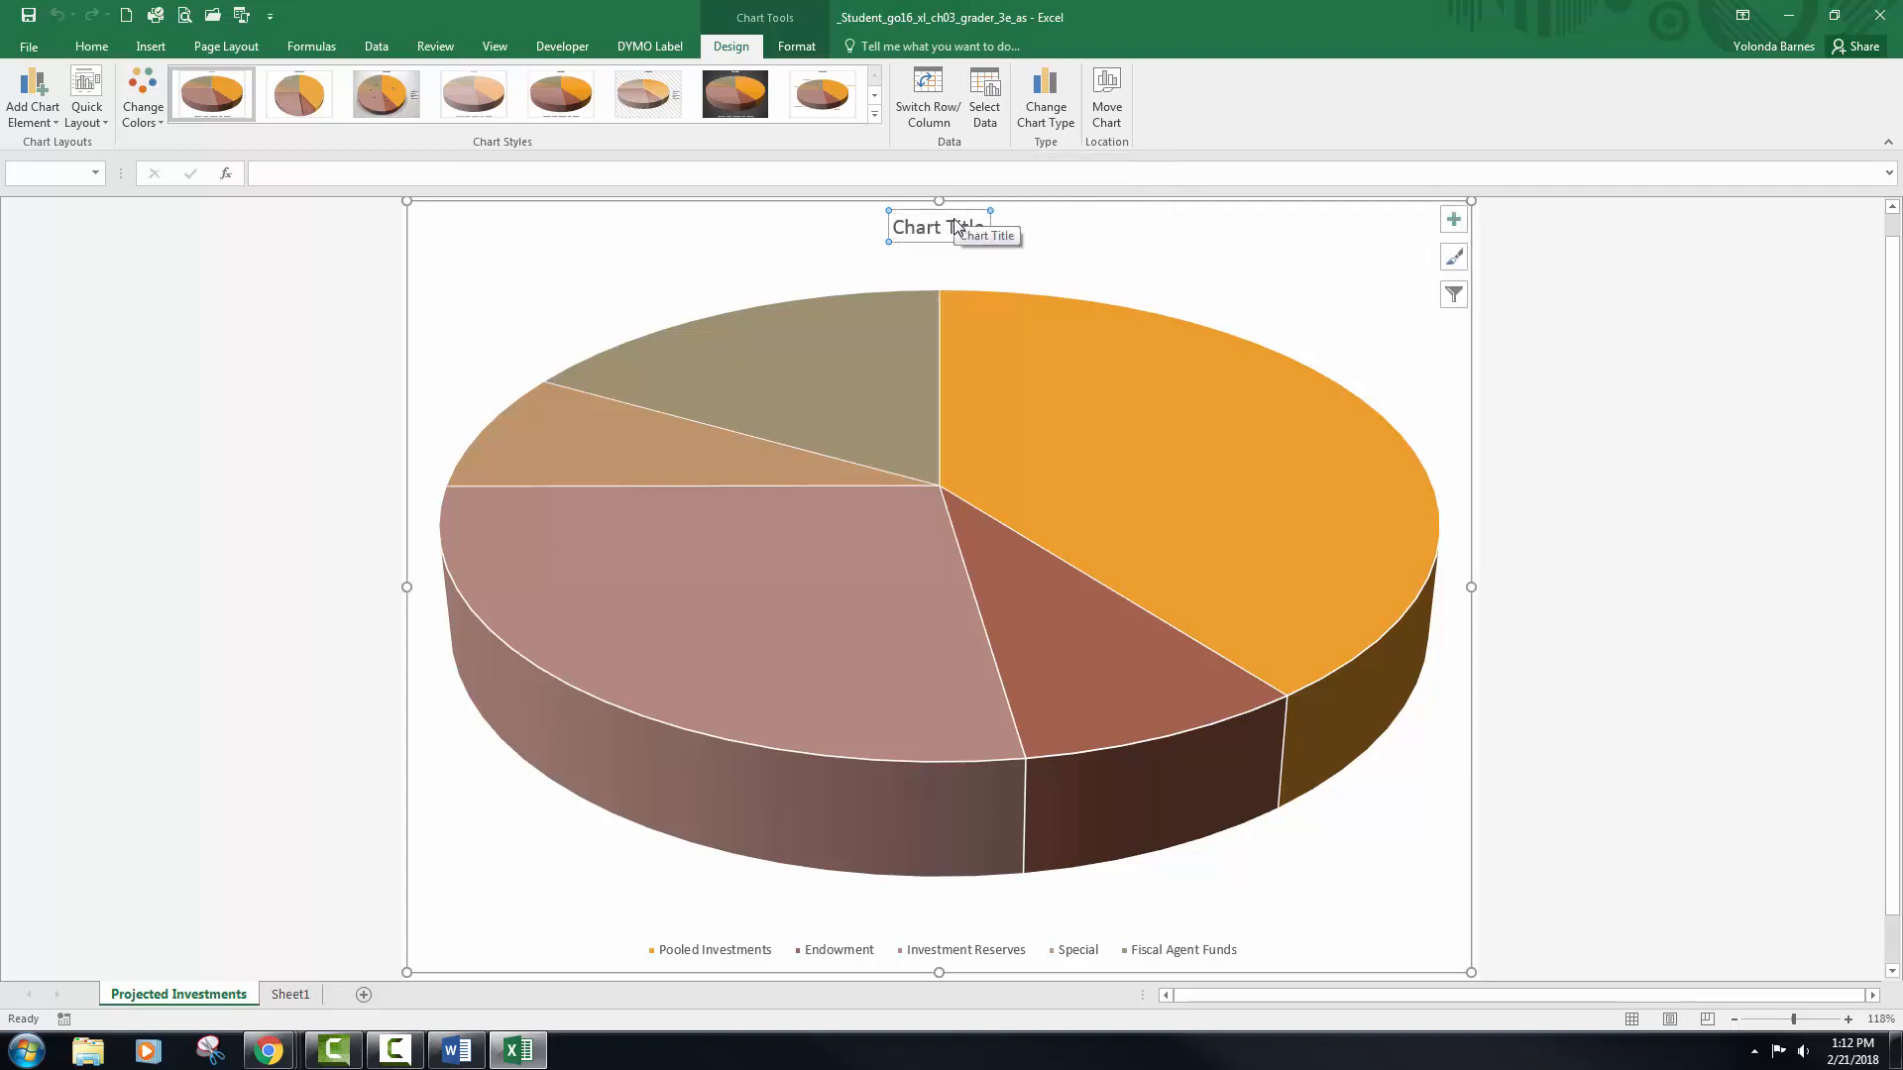
- Replace the placeholder chart title with Projected Revenue
double_click(955, 224)
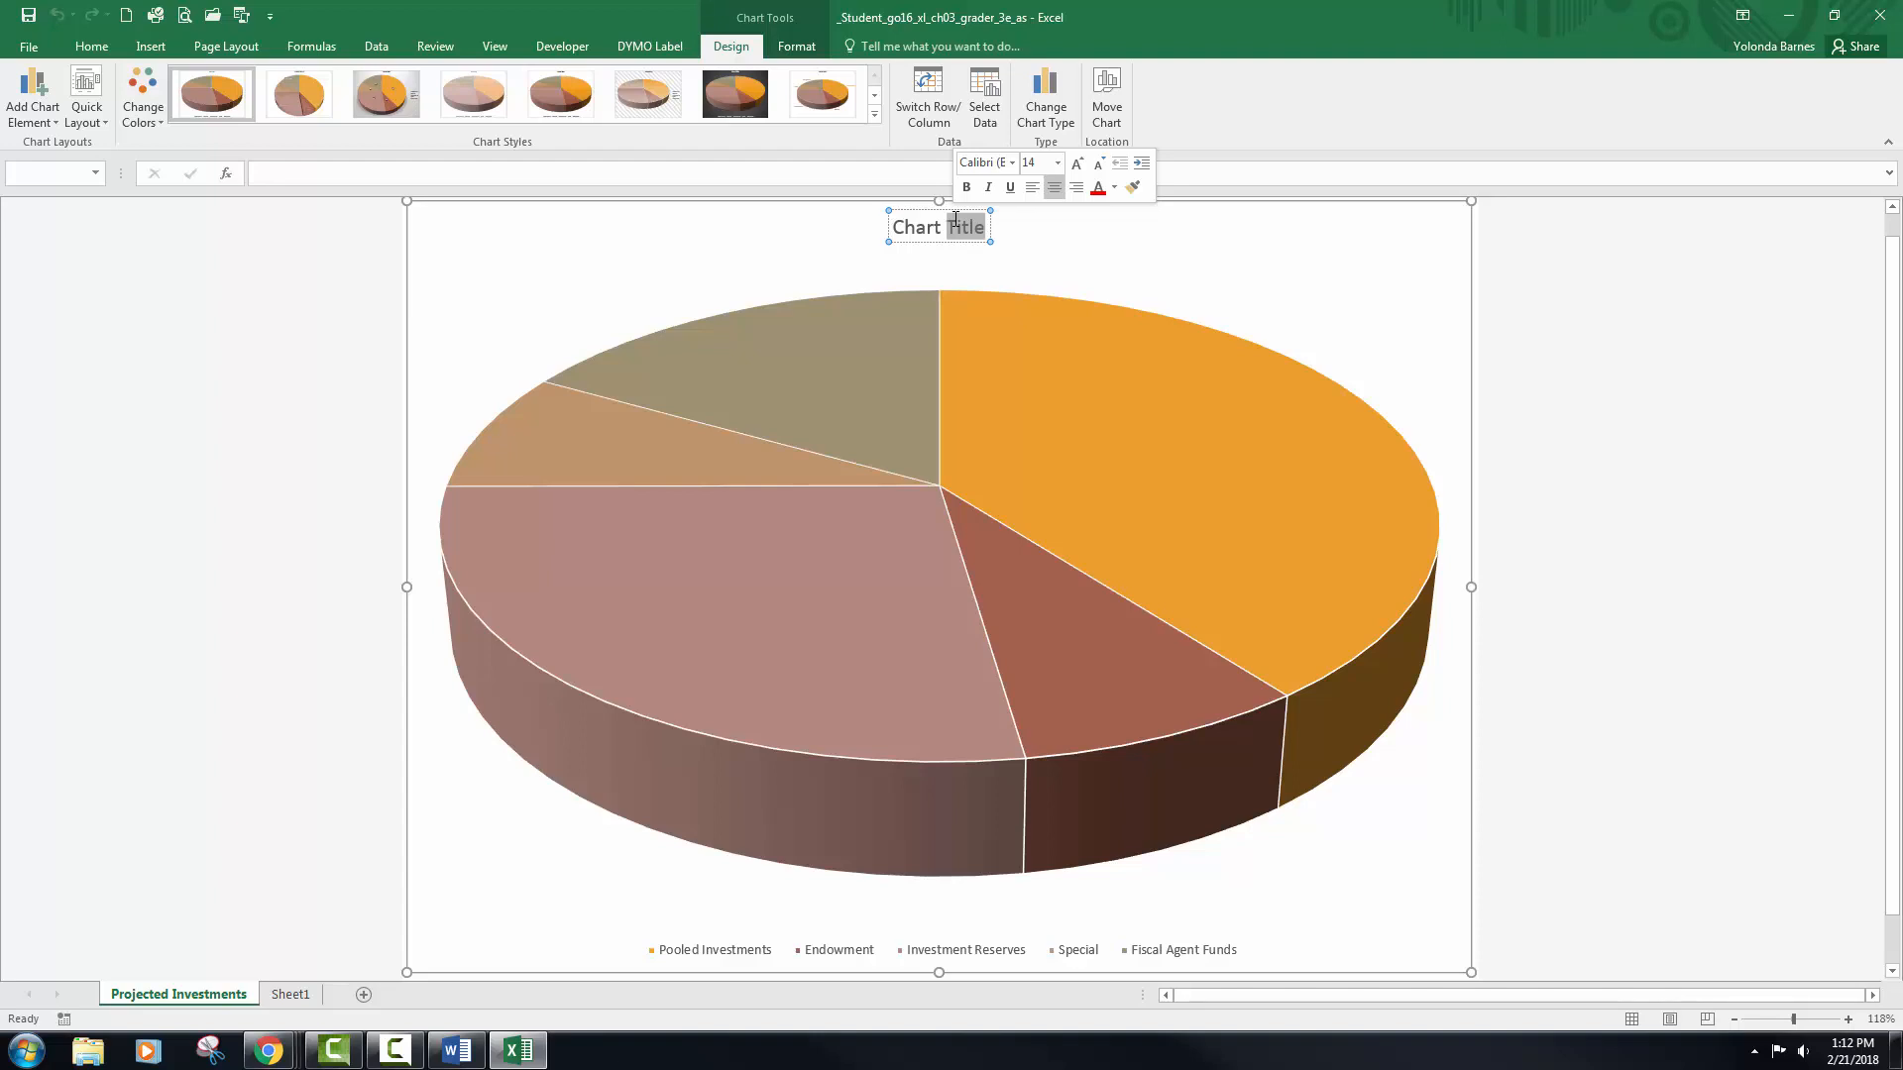
key(Escape)
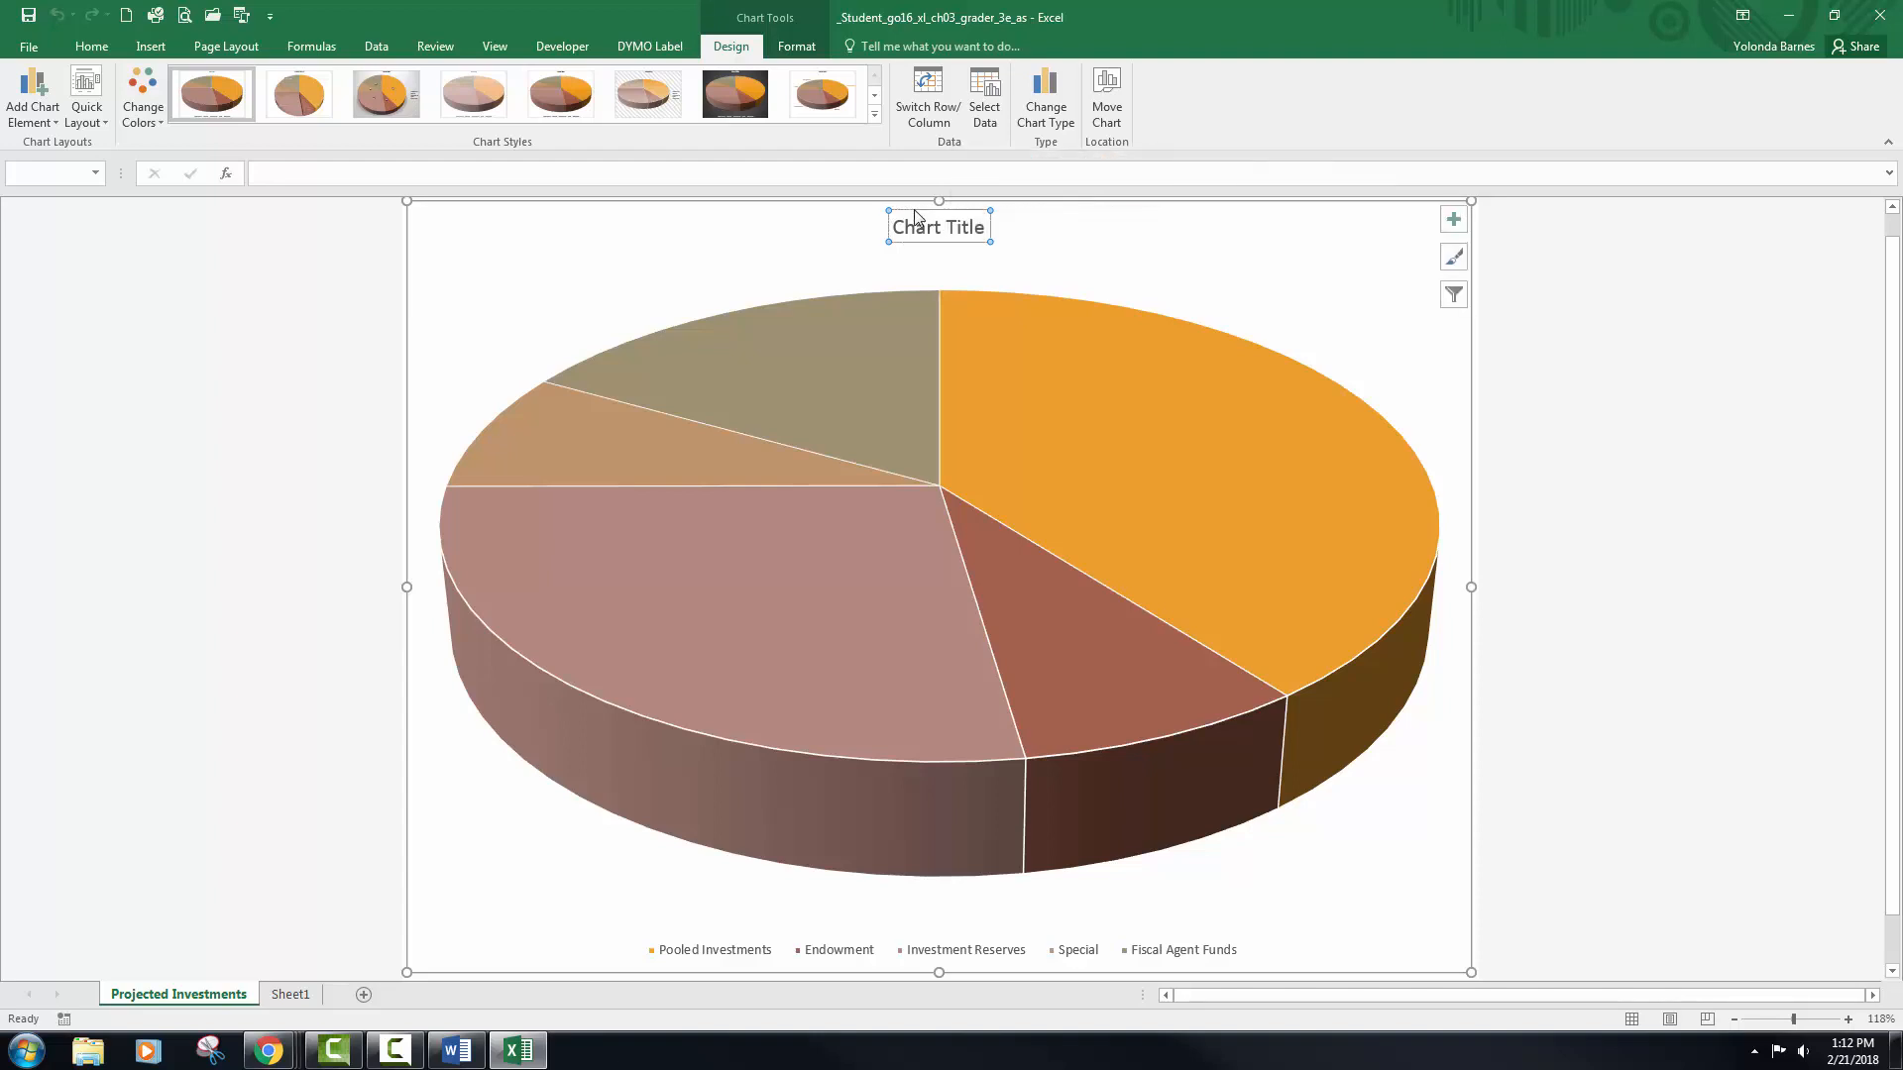
text(Pr)
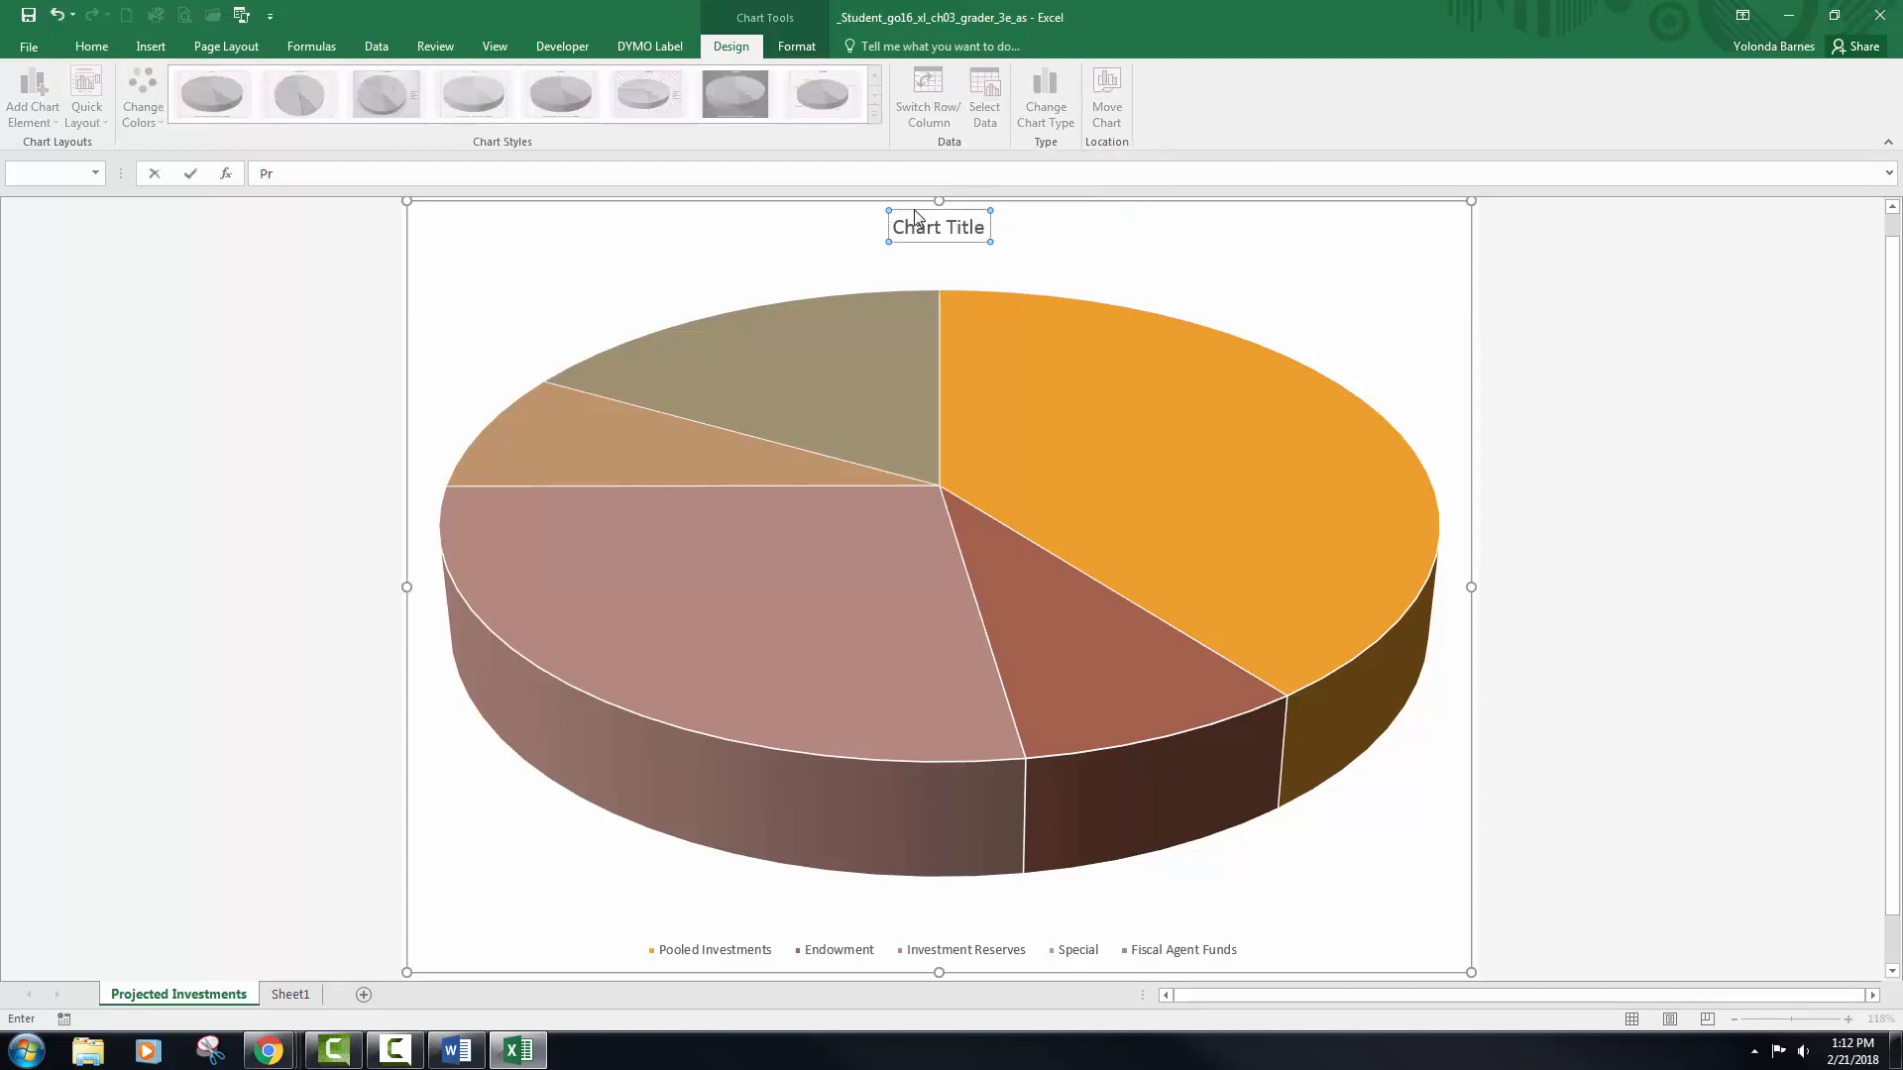
text(ojected Revenue)
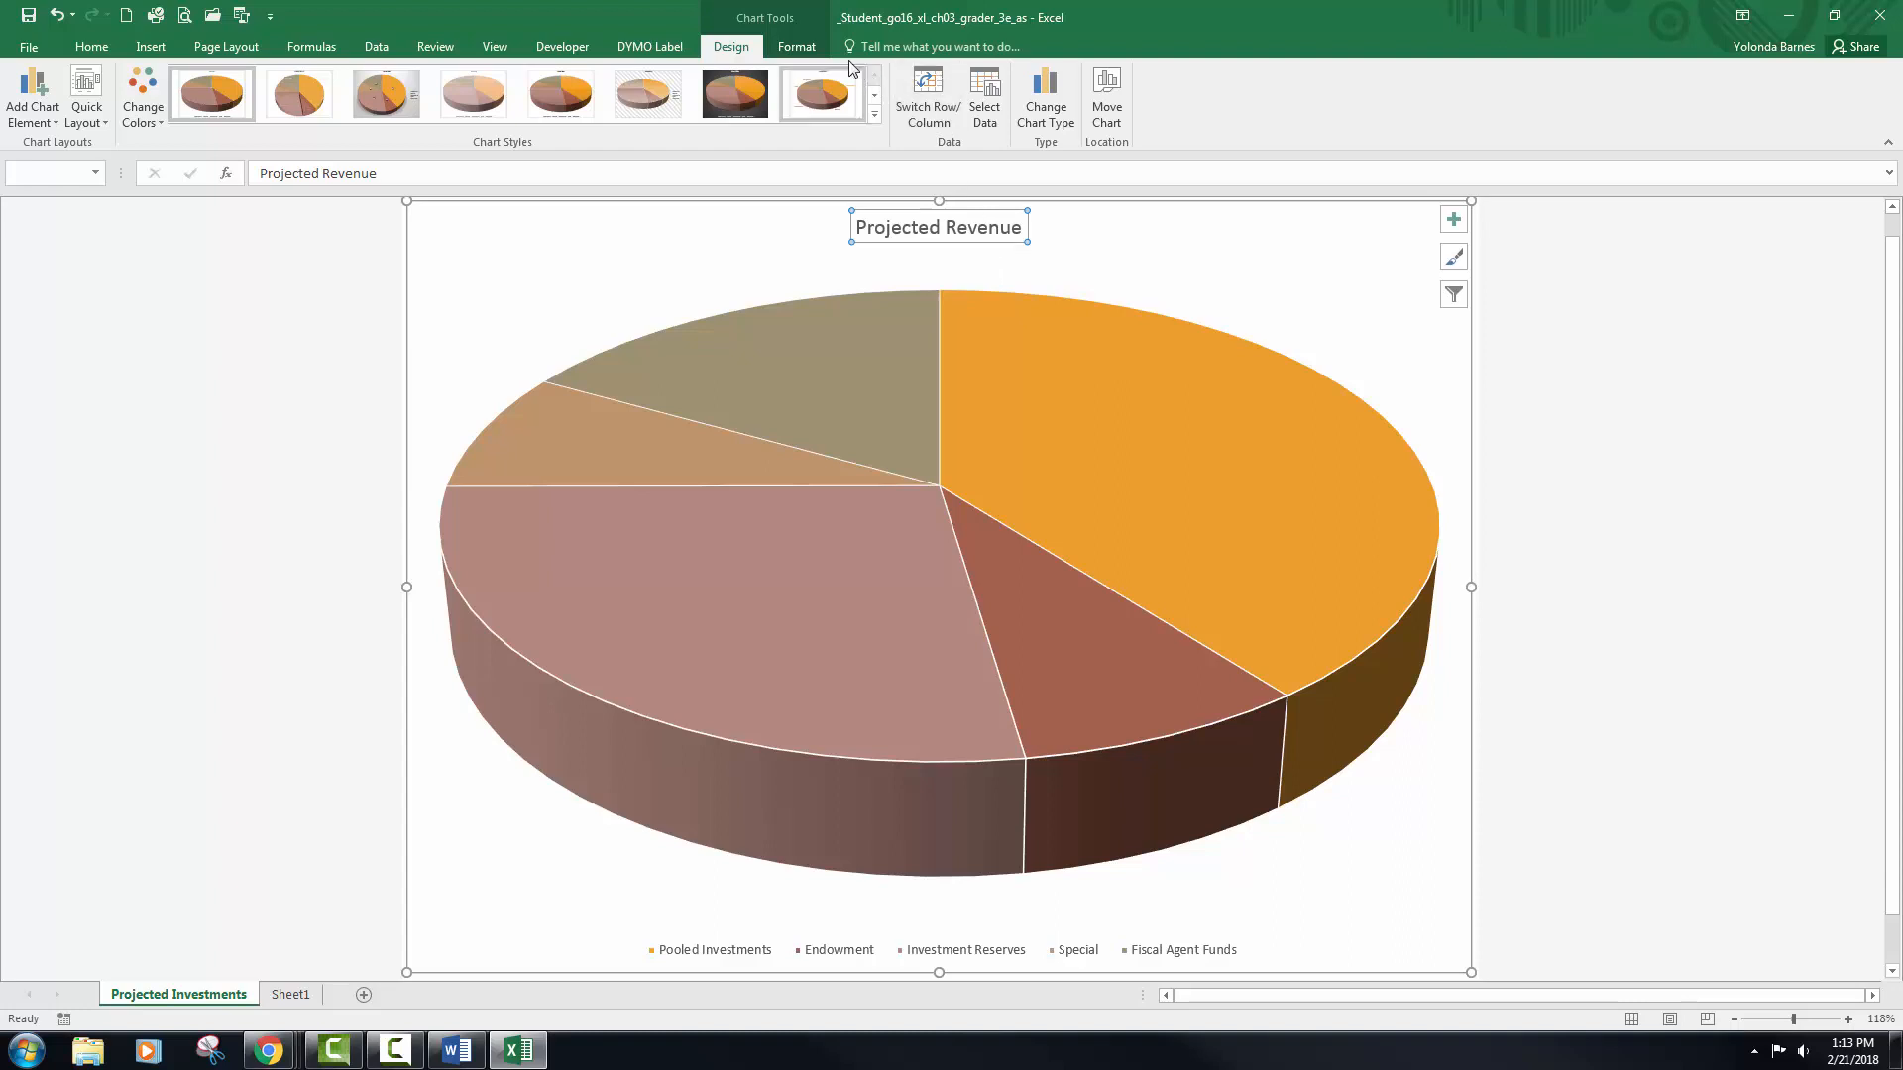
- Apply the solid orange WordArt style from the gallery's first row to the chart title and set its font size to 32
click(811, 49)
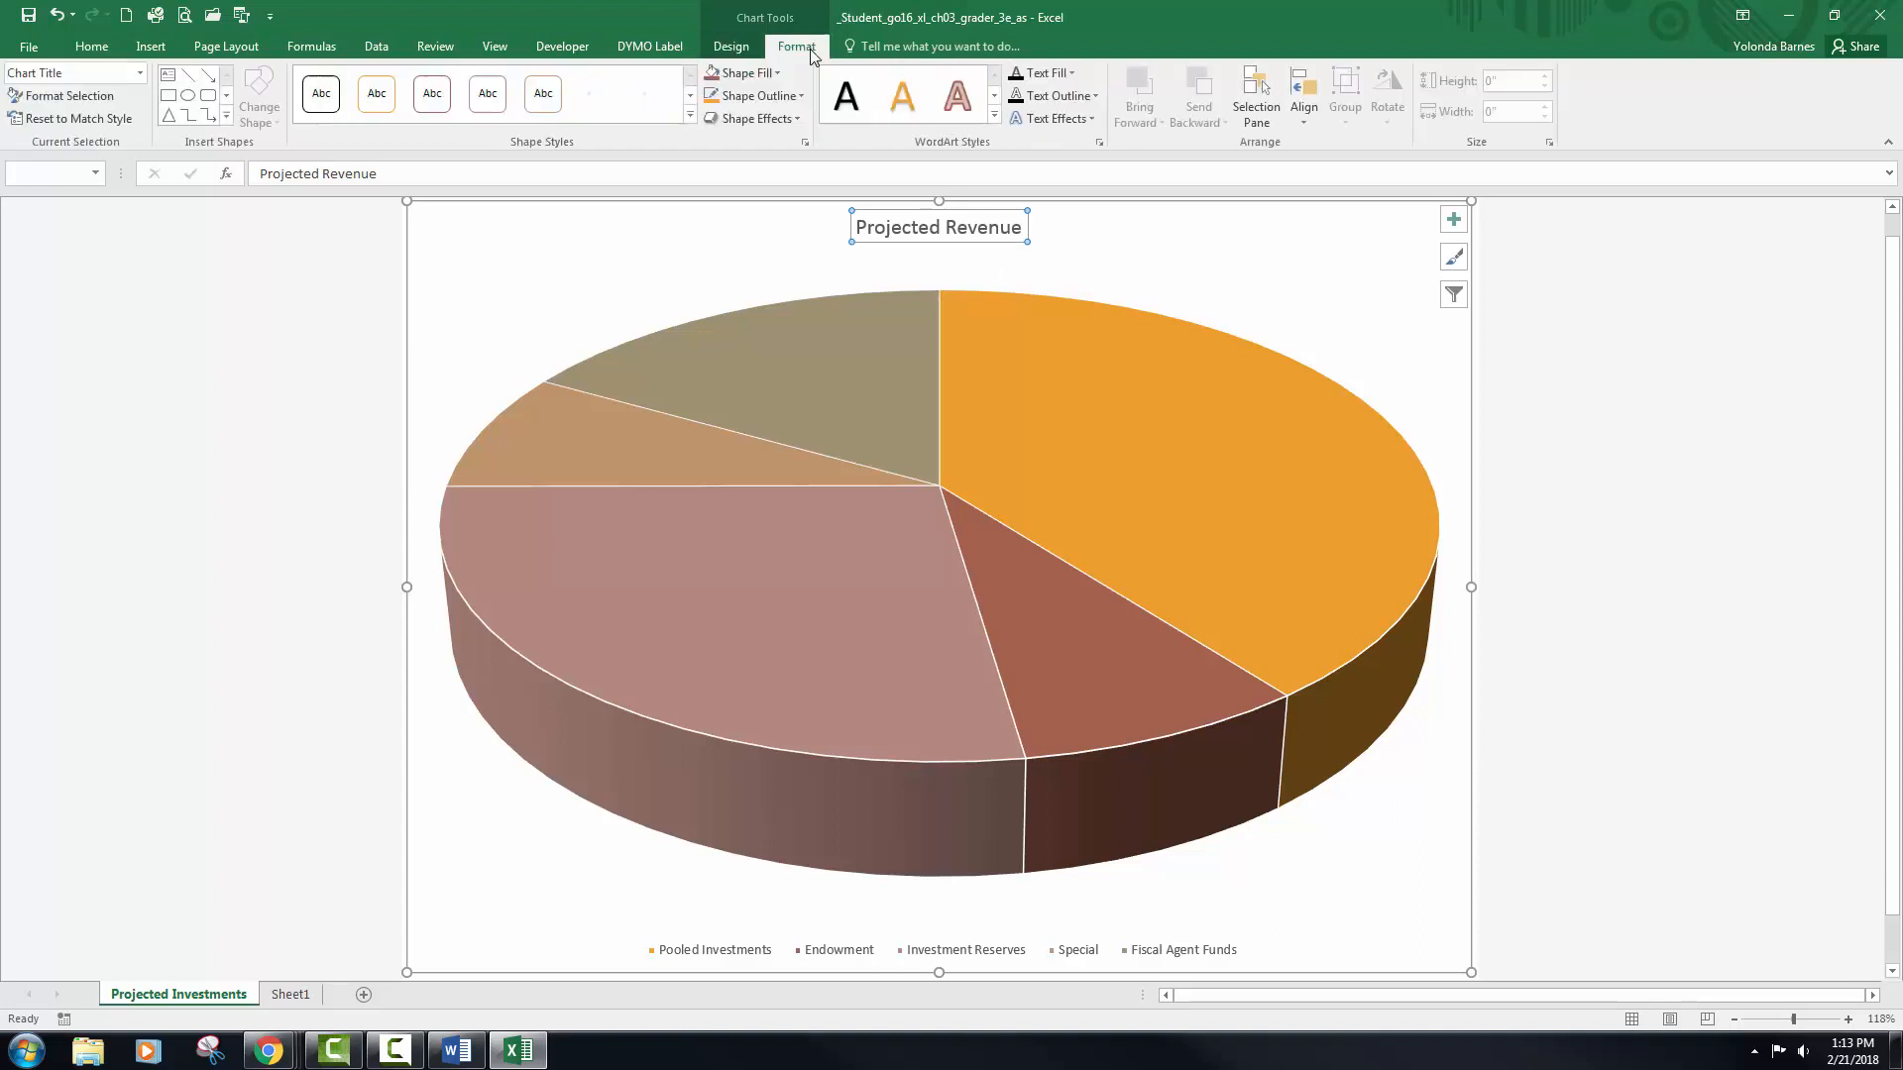
click(993, 118)
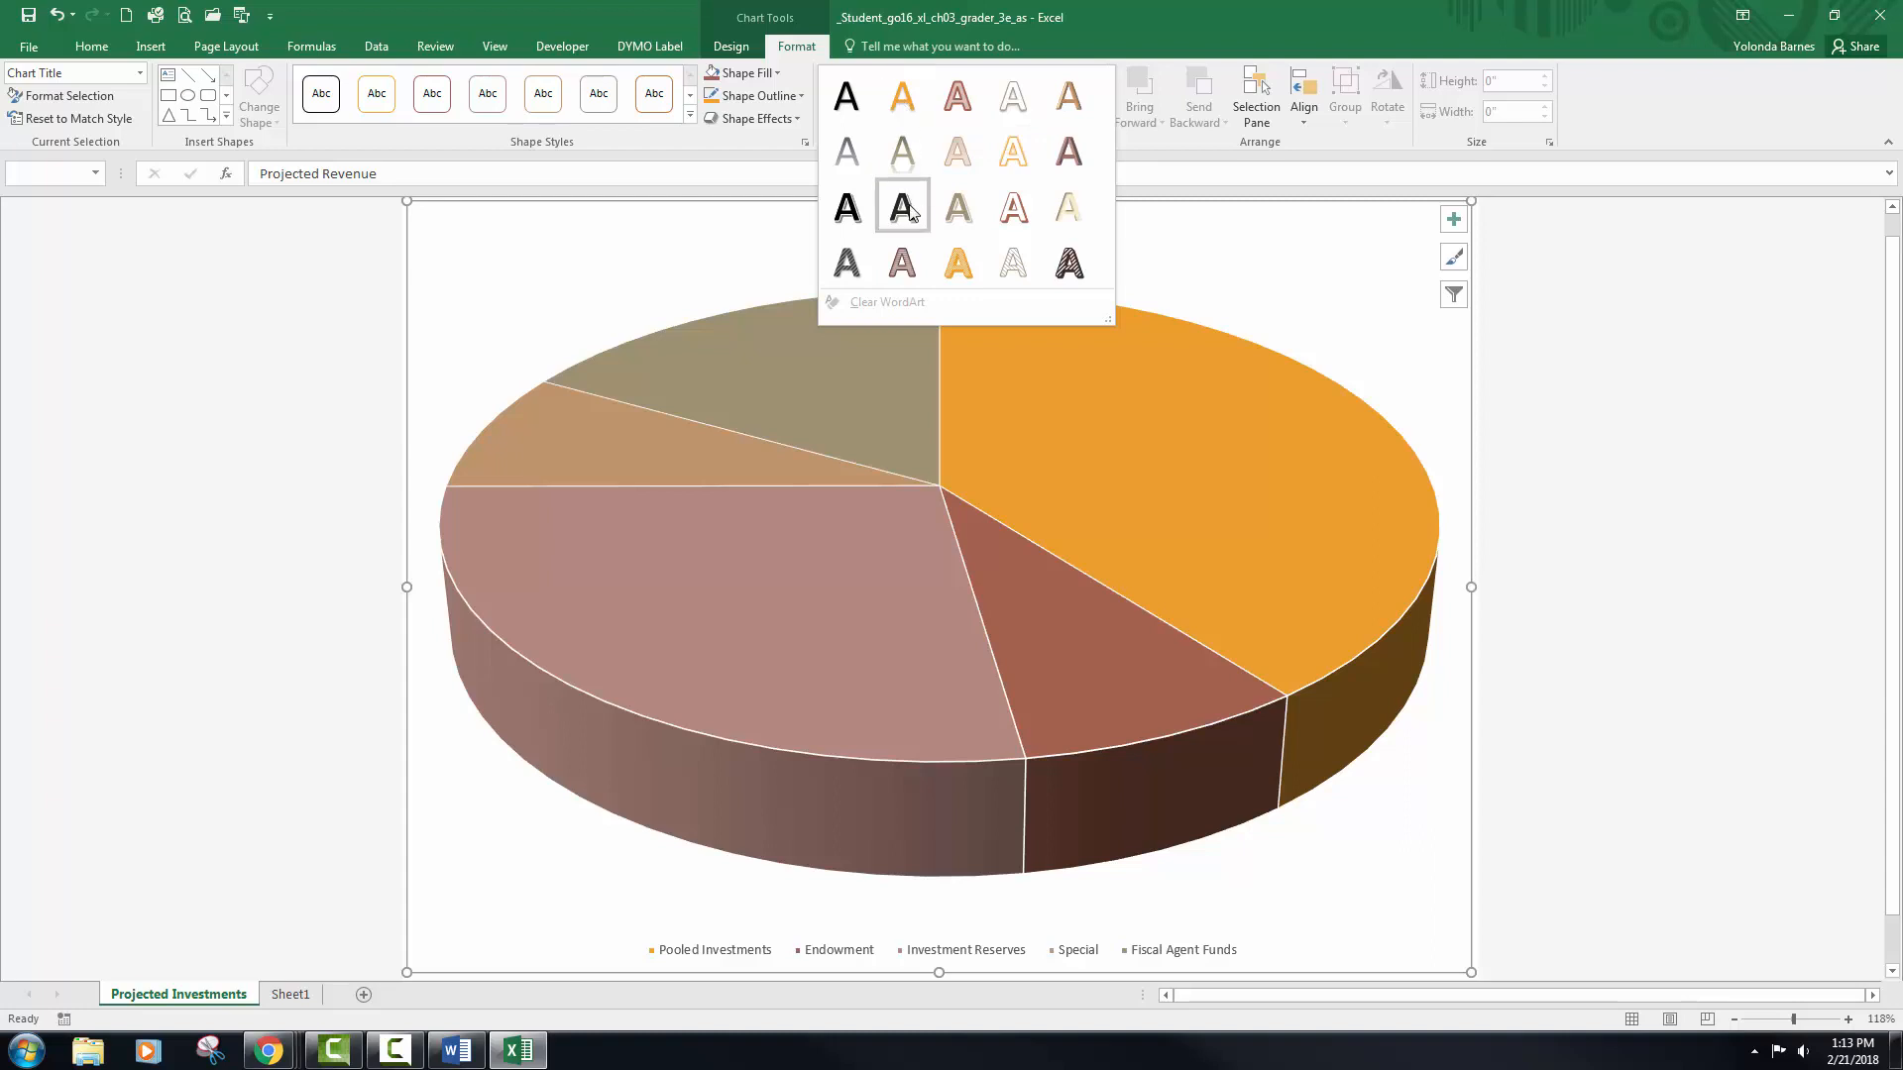
click(895, 102)
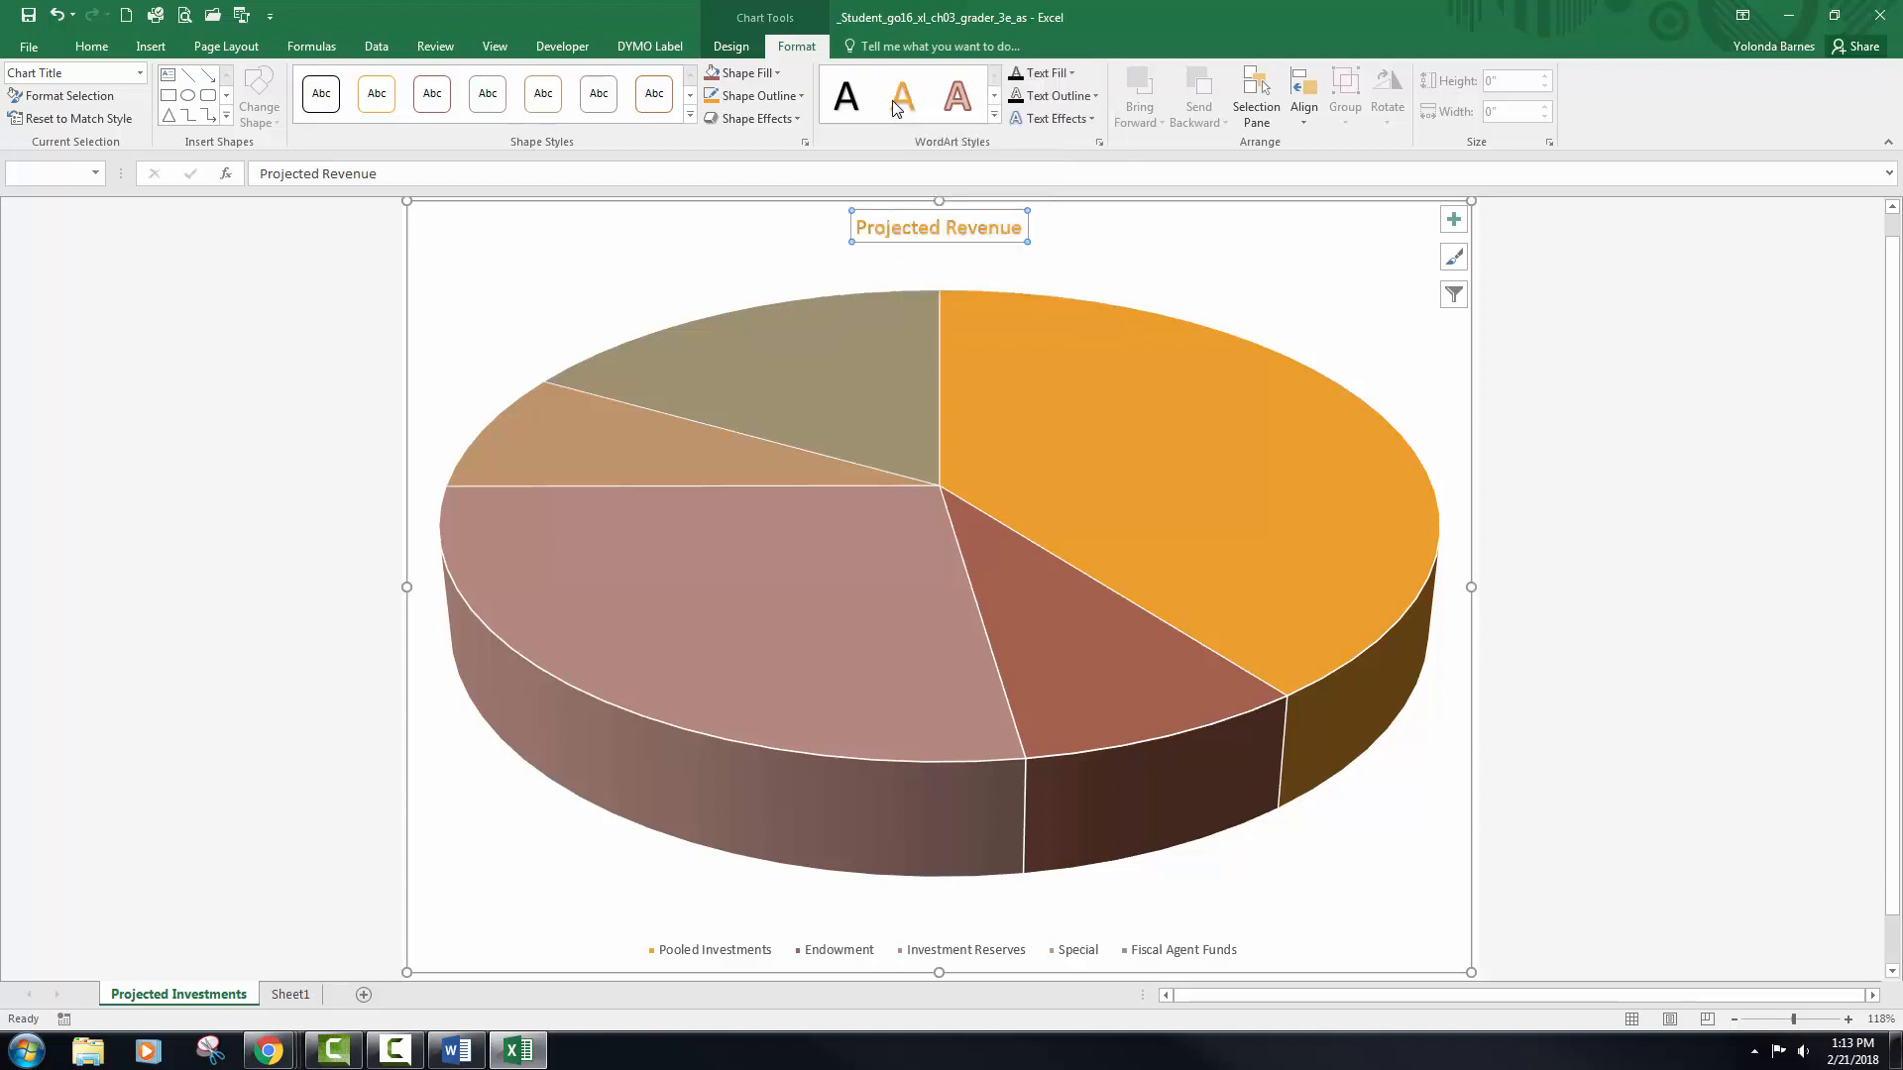
click(99, 55)
click(306, 82)
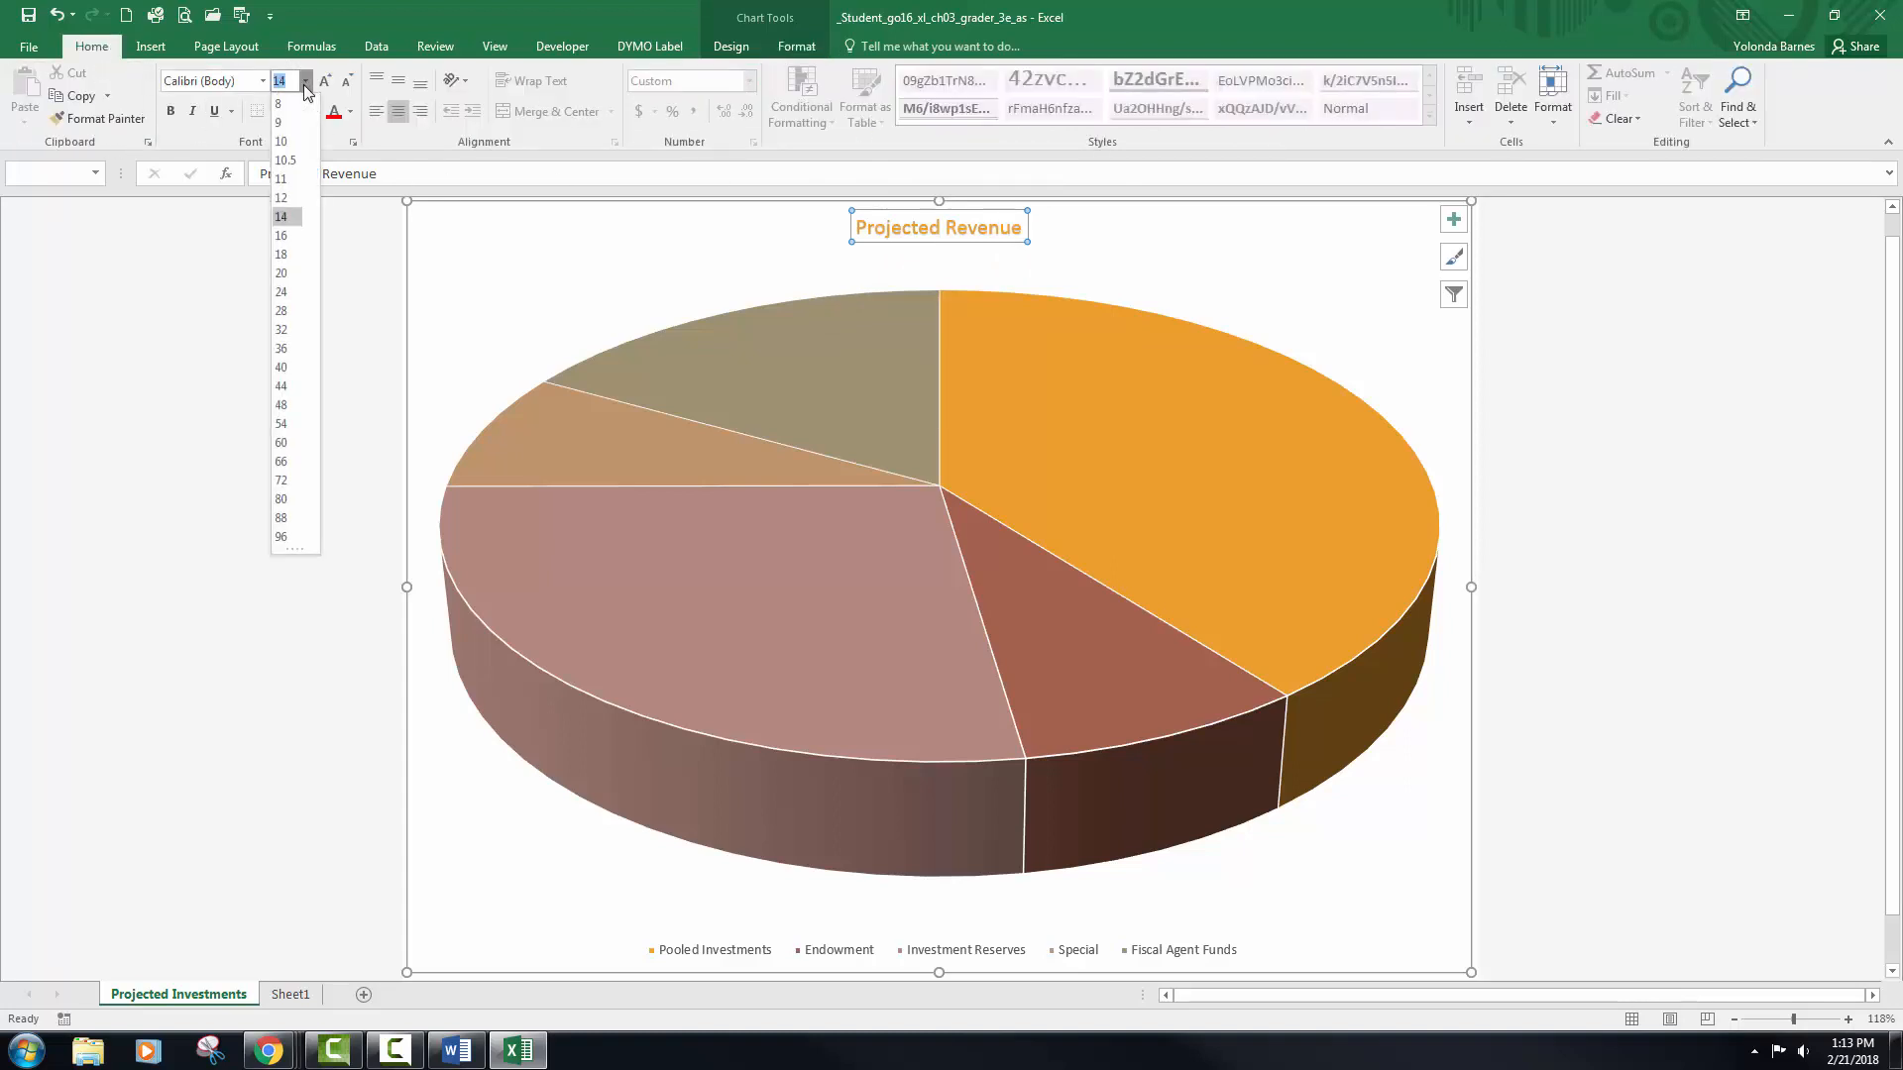
click(287, 329)
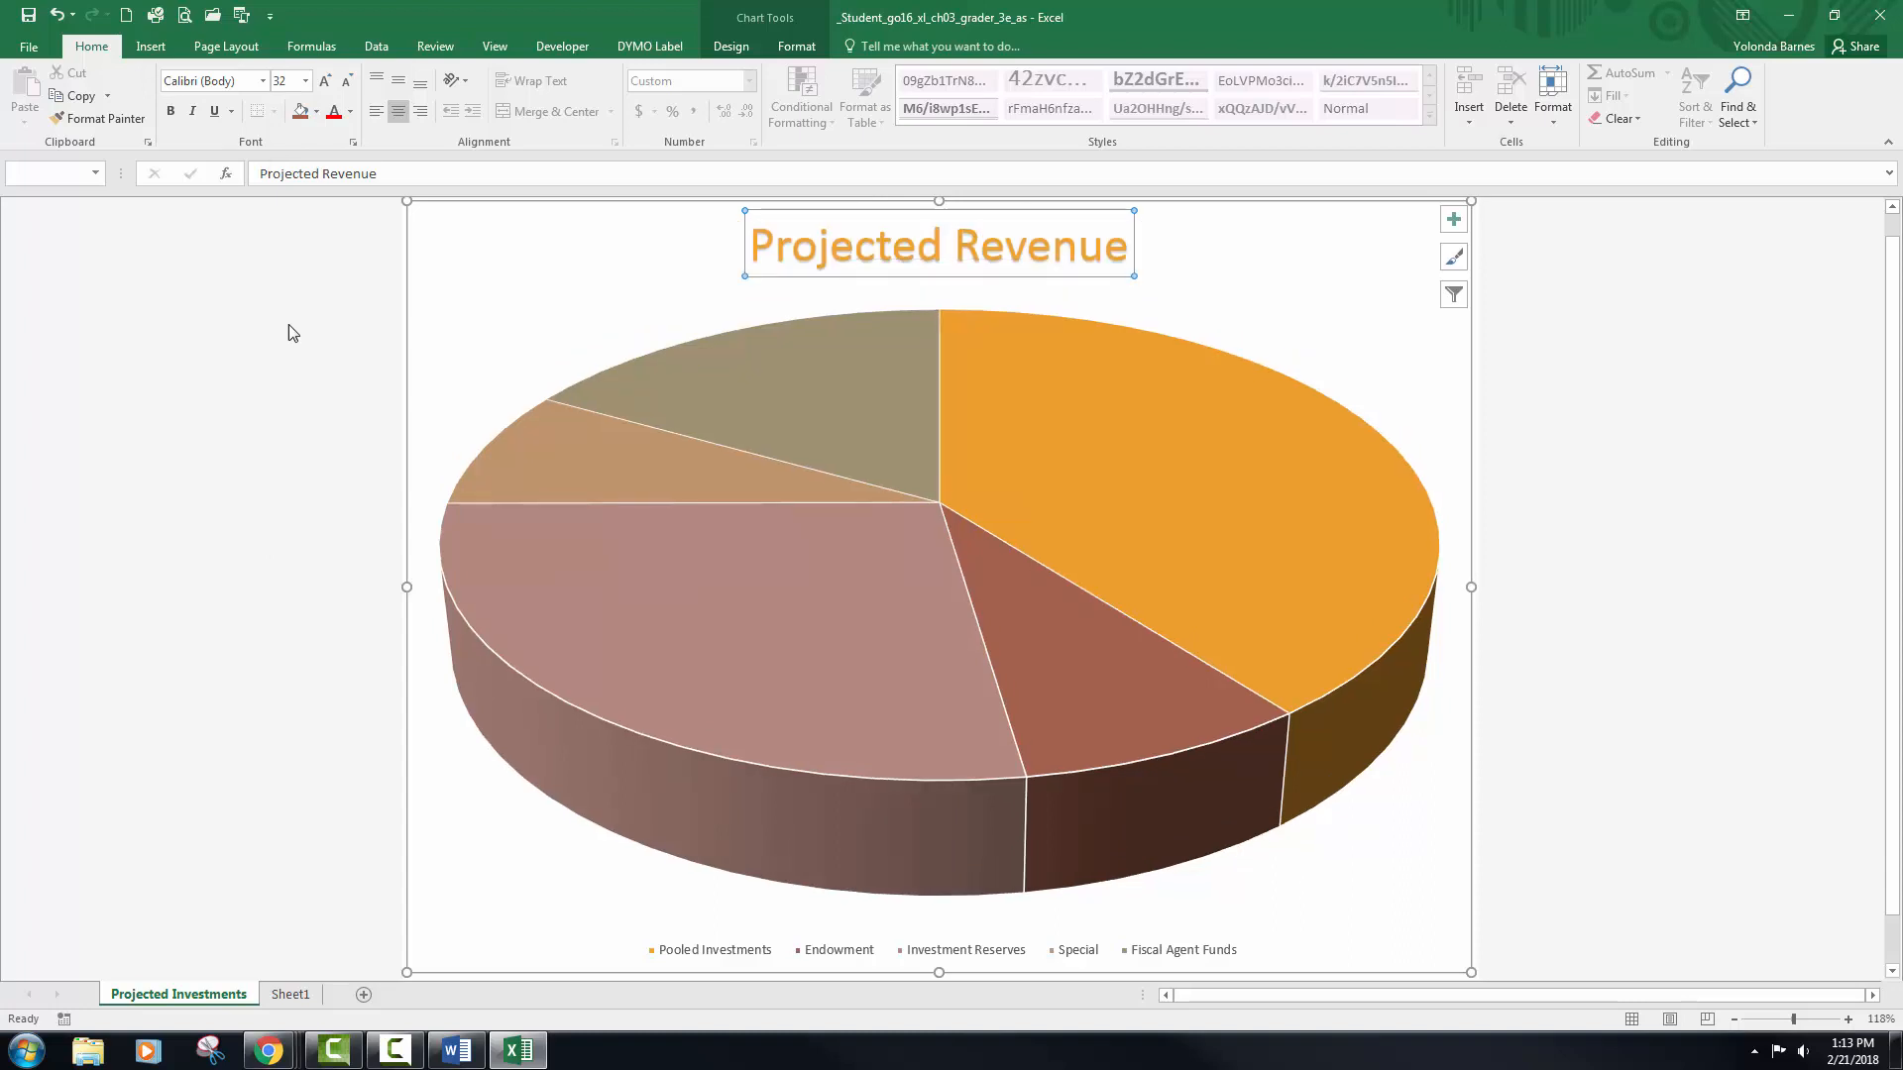
- Remove the legend from the pie chart and add data labels to its slices
mouse_move(873, 392)
click(1467, 373)
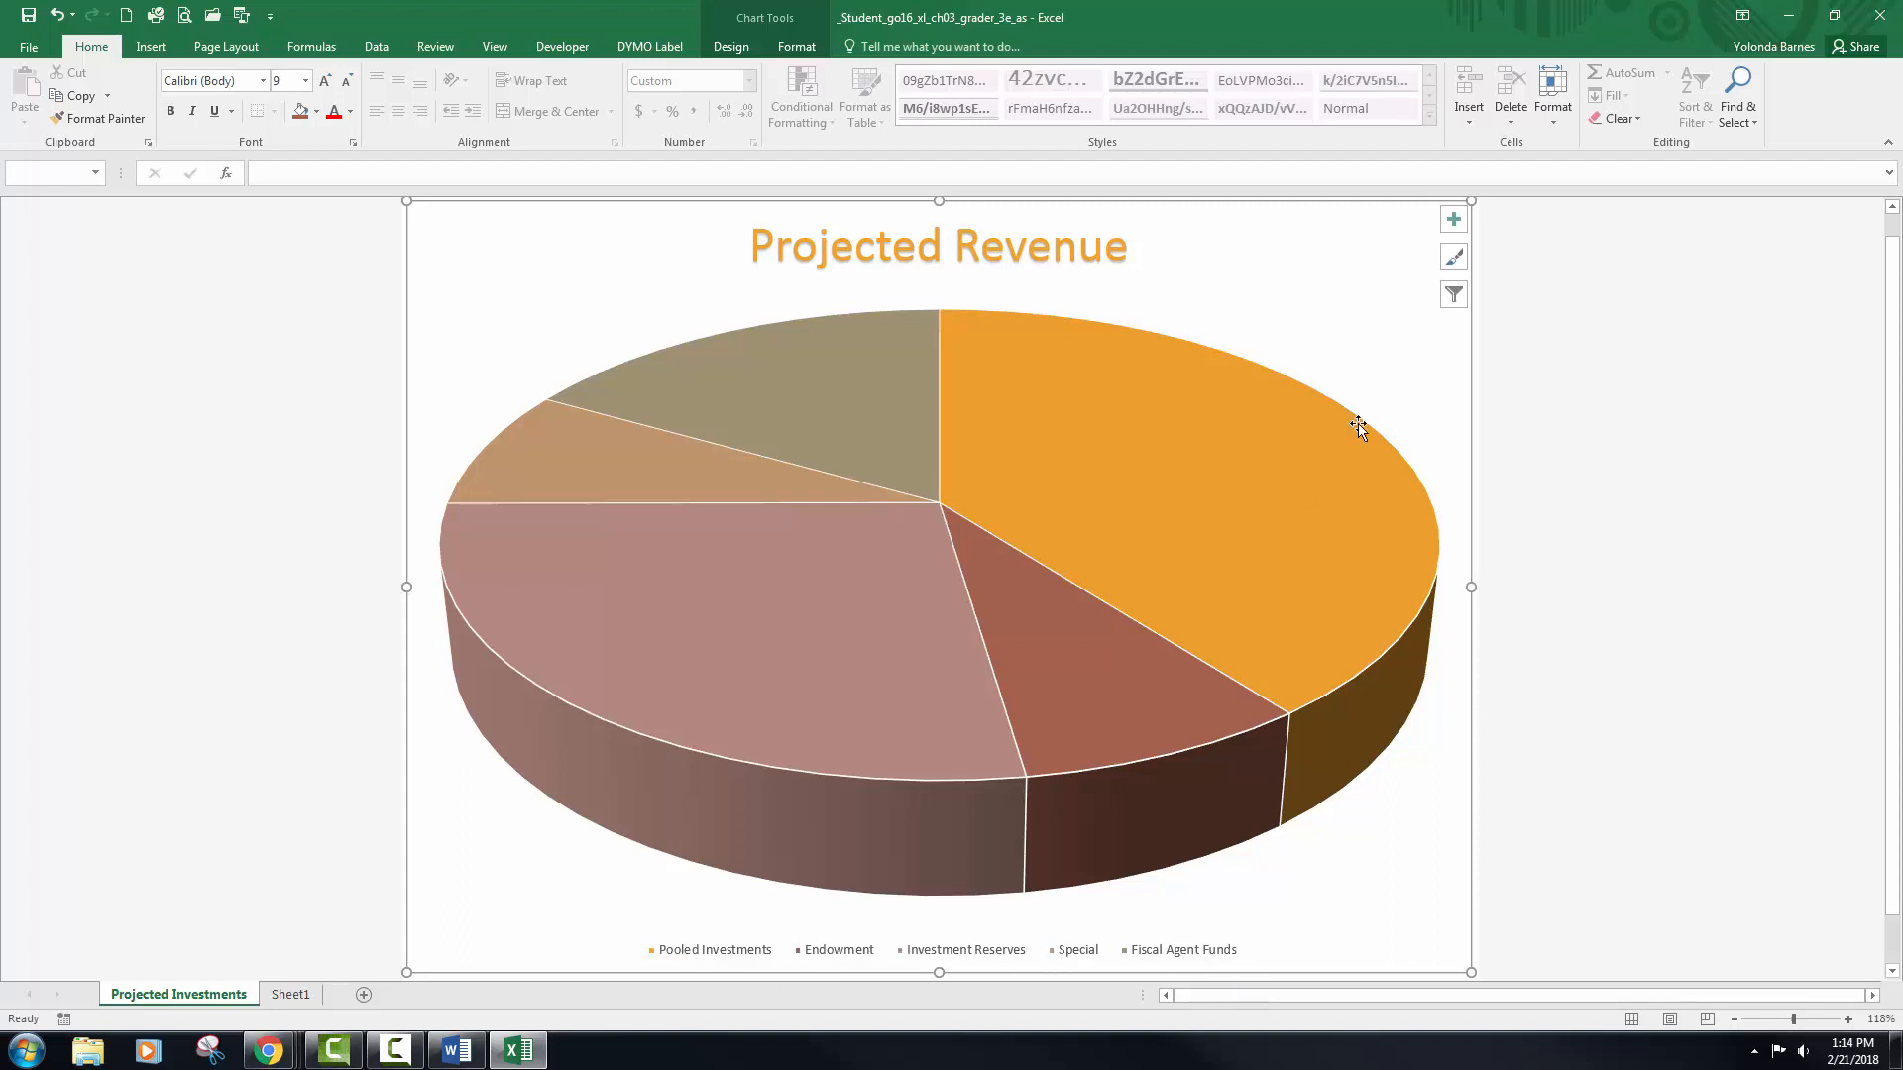
click(1455, 220)
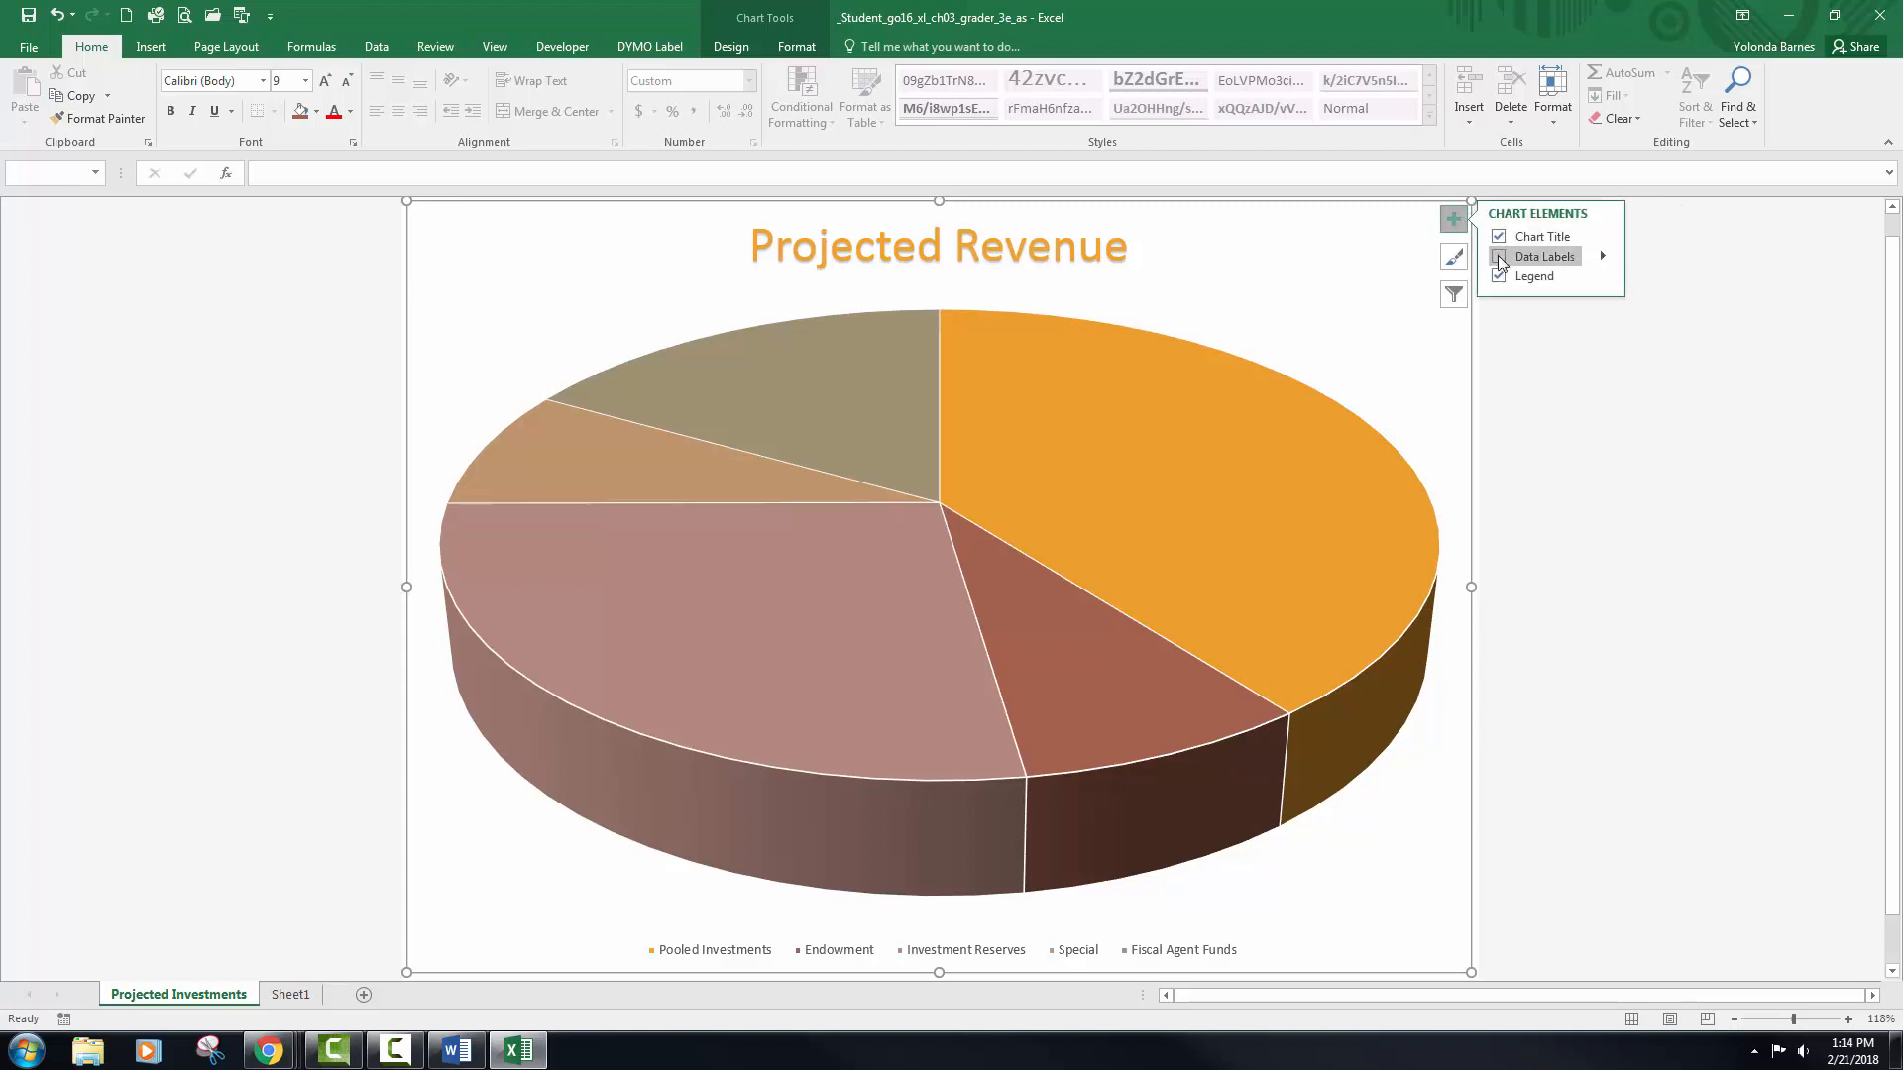
click(1499, 278)
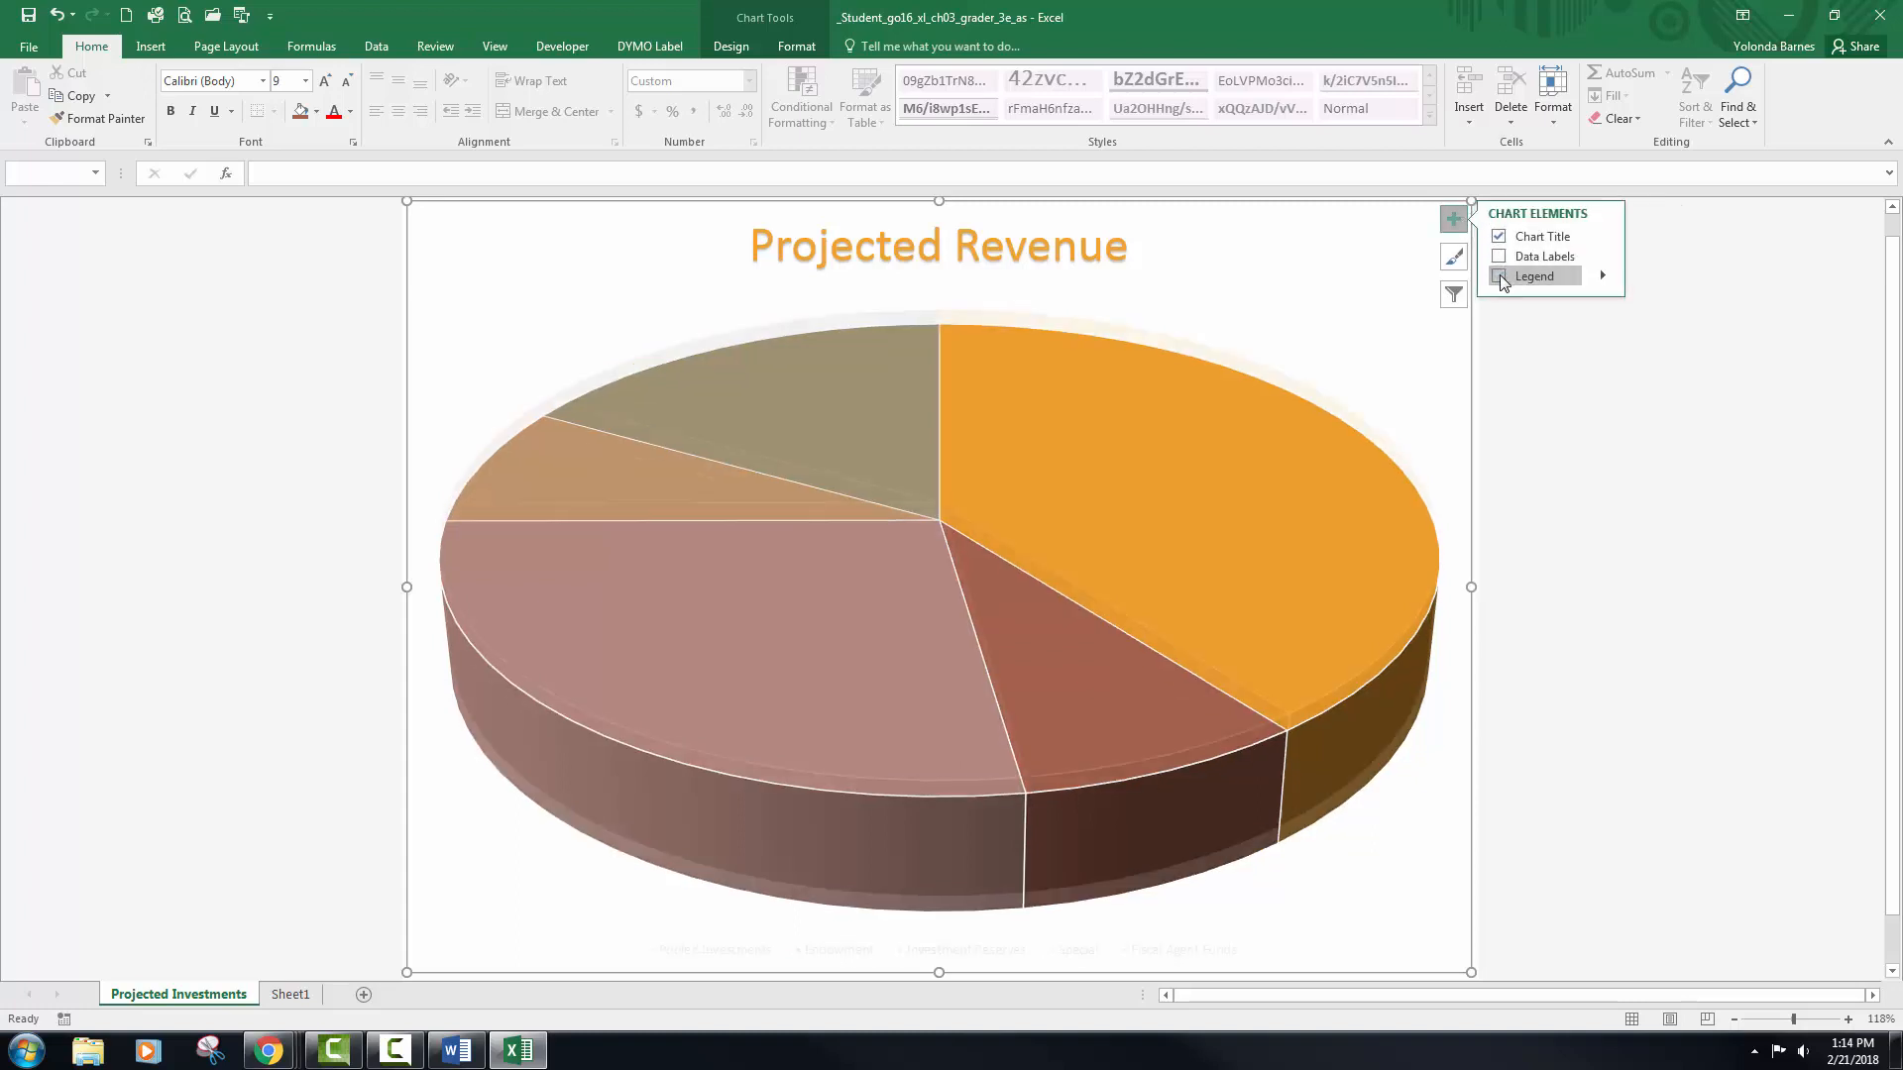
click(1501, 258)
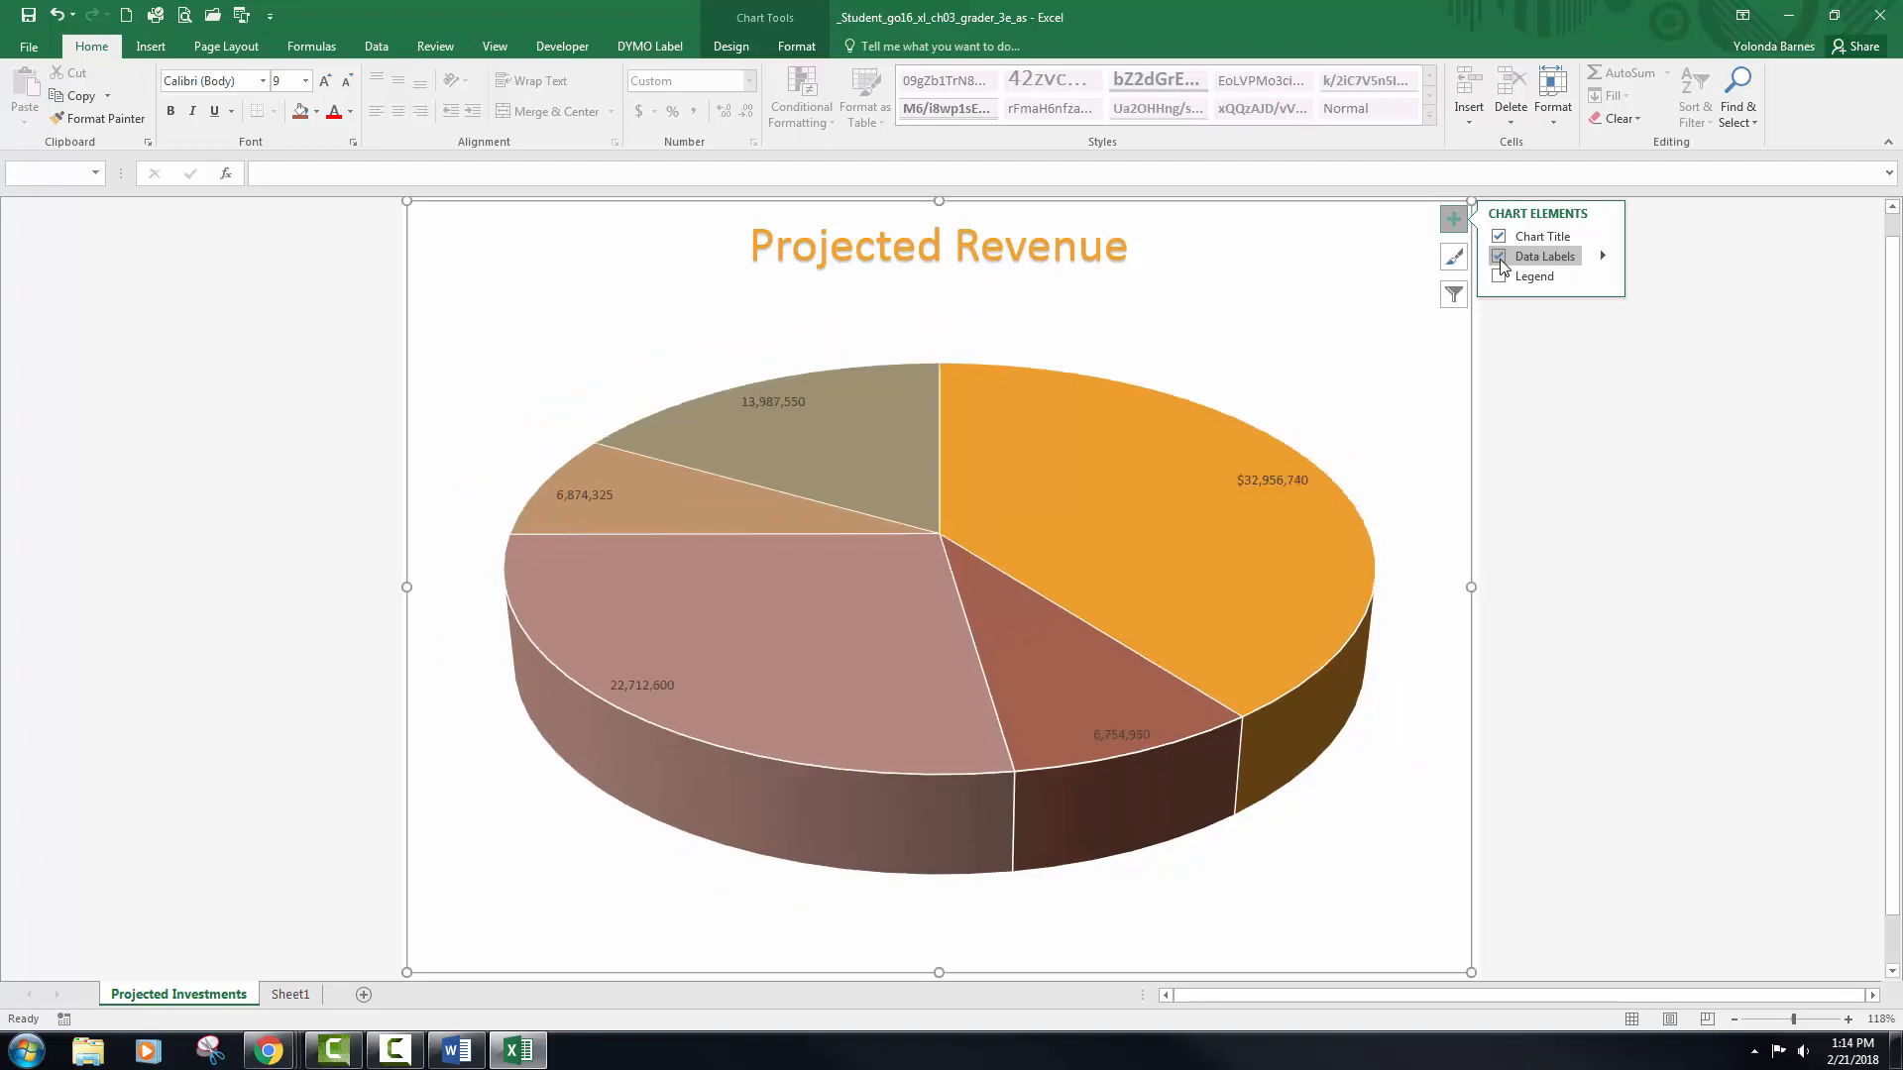
- Set the pie chart's data labels to show only category name and percentage, without leader lines, and position them at Center
click(1604, 256)
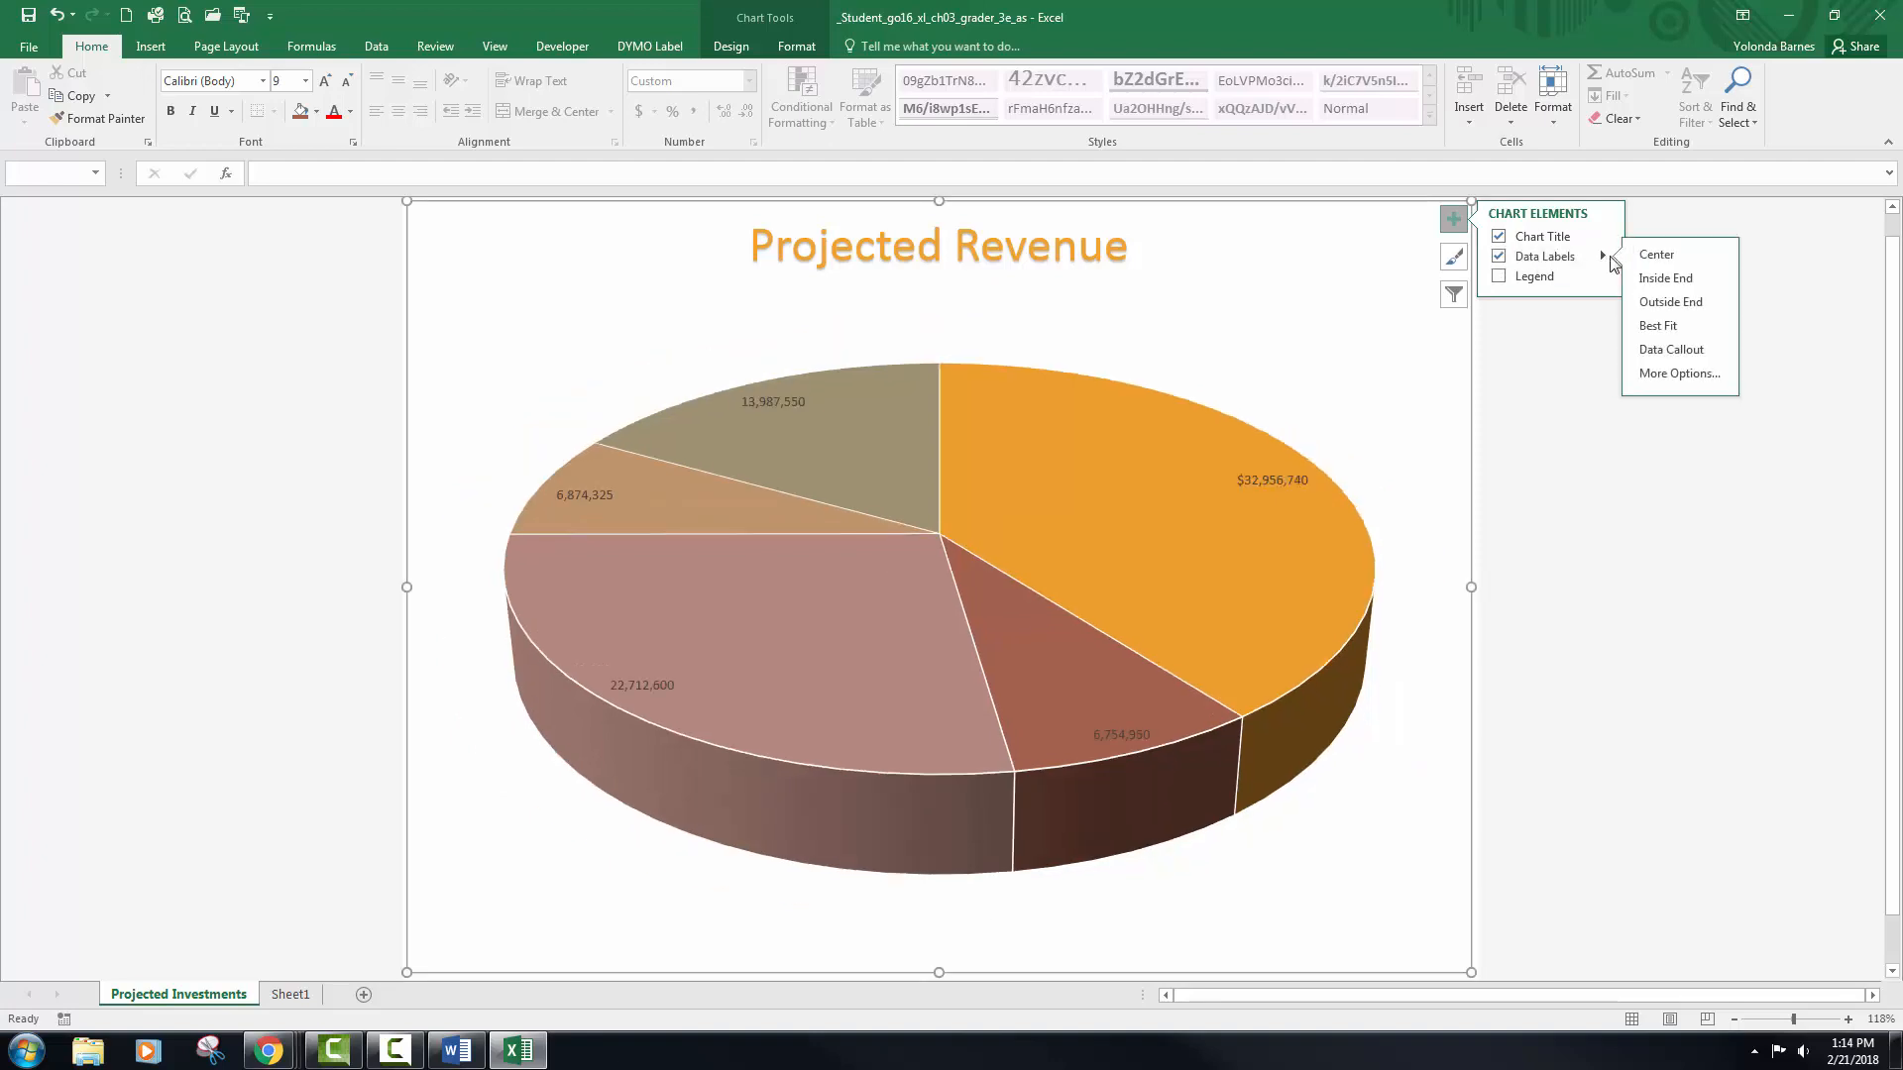
click(1674, 375)
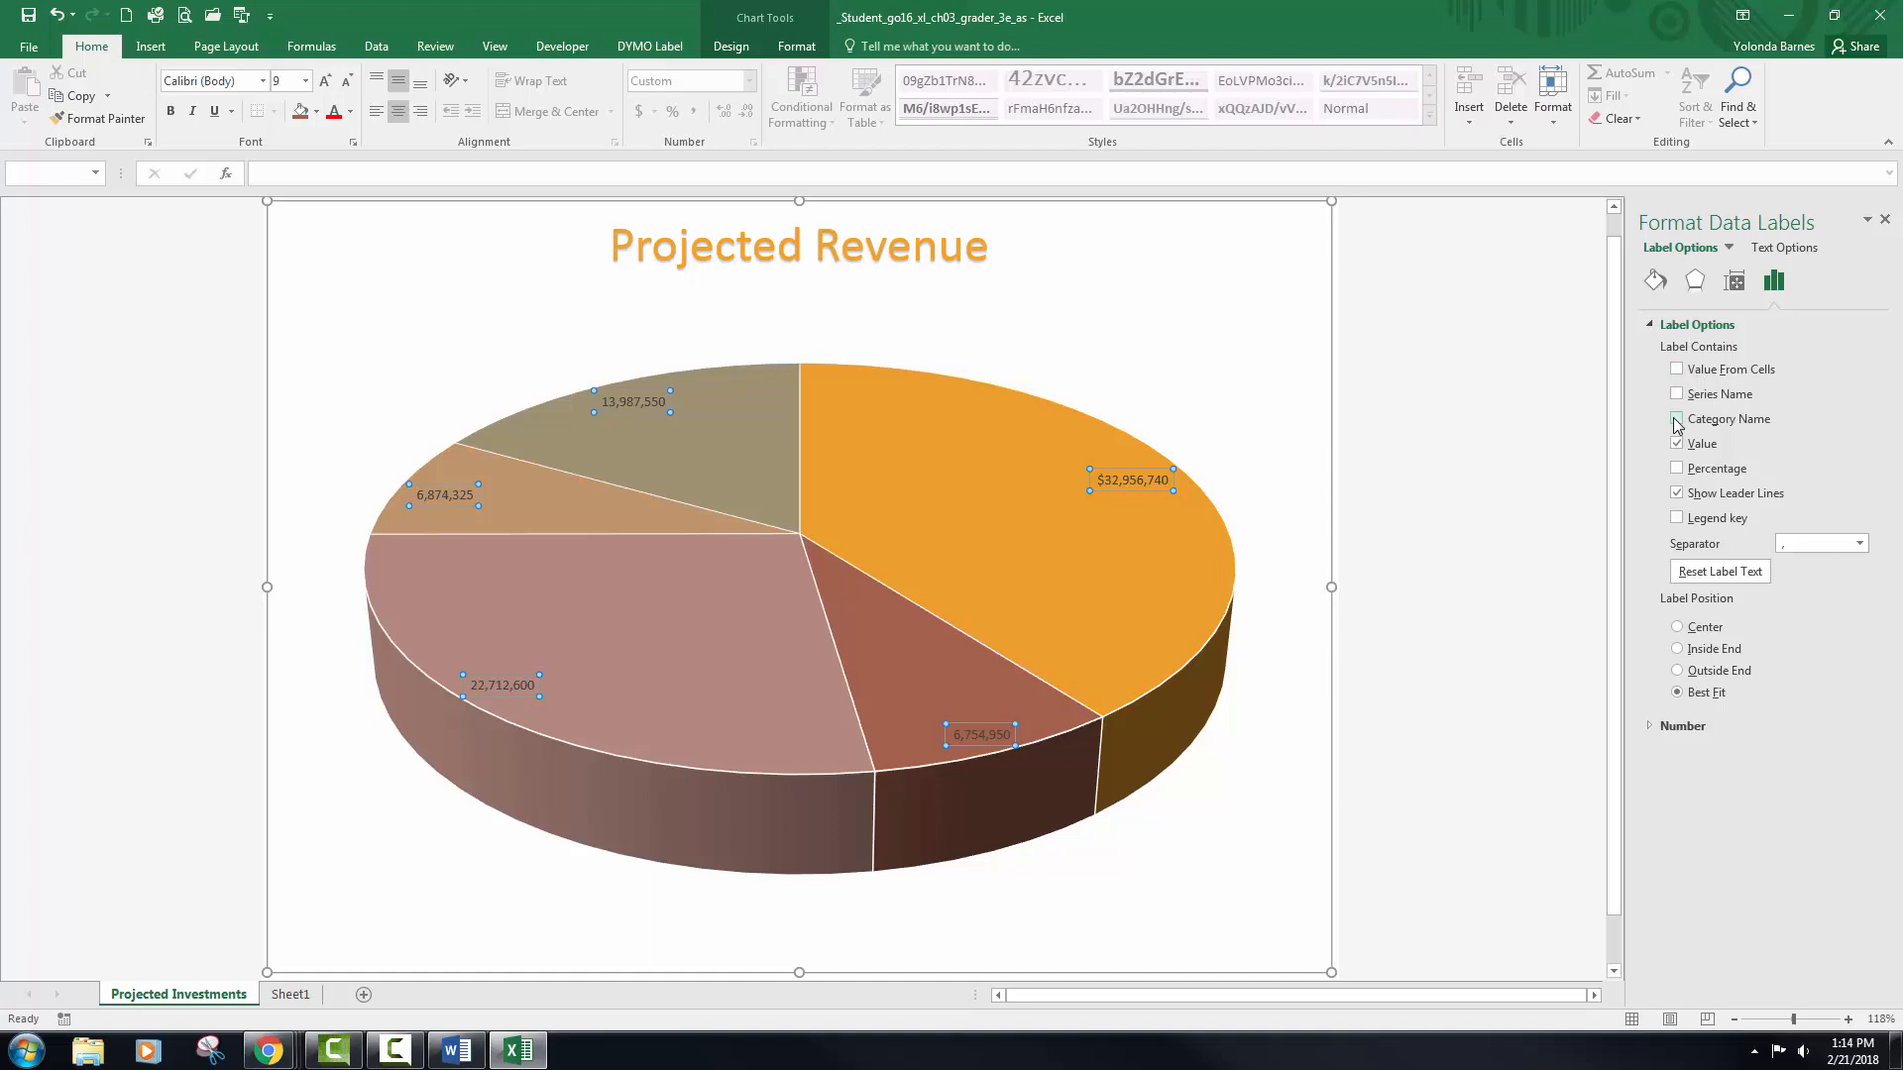
click(1677, 420)
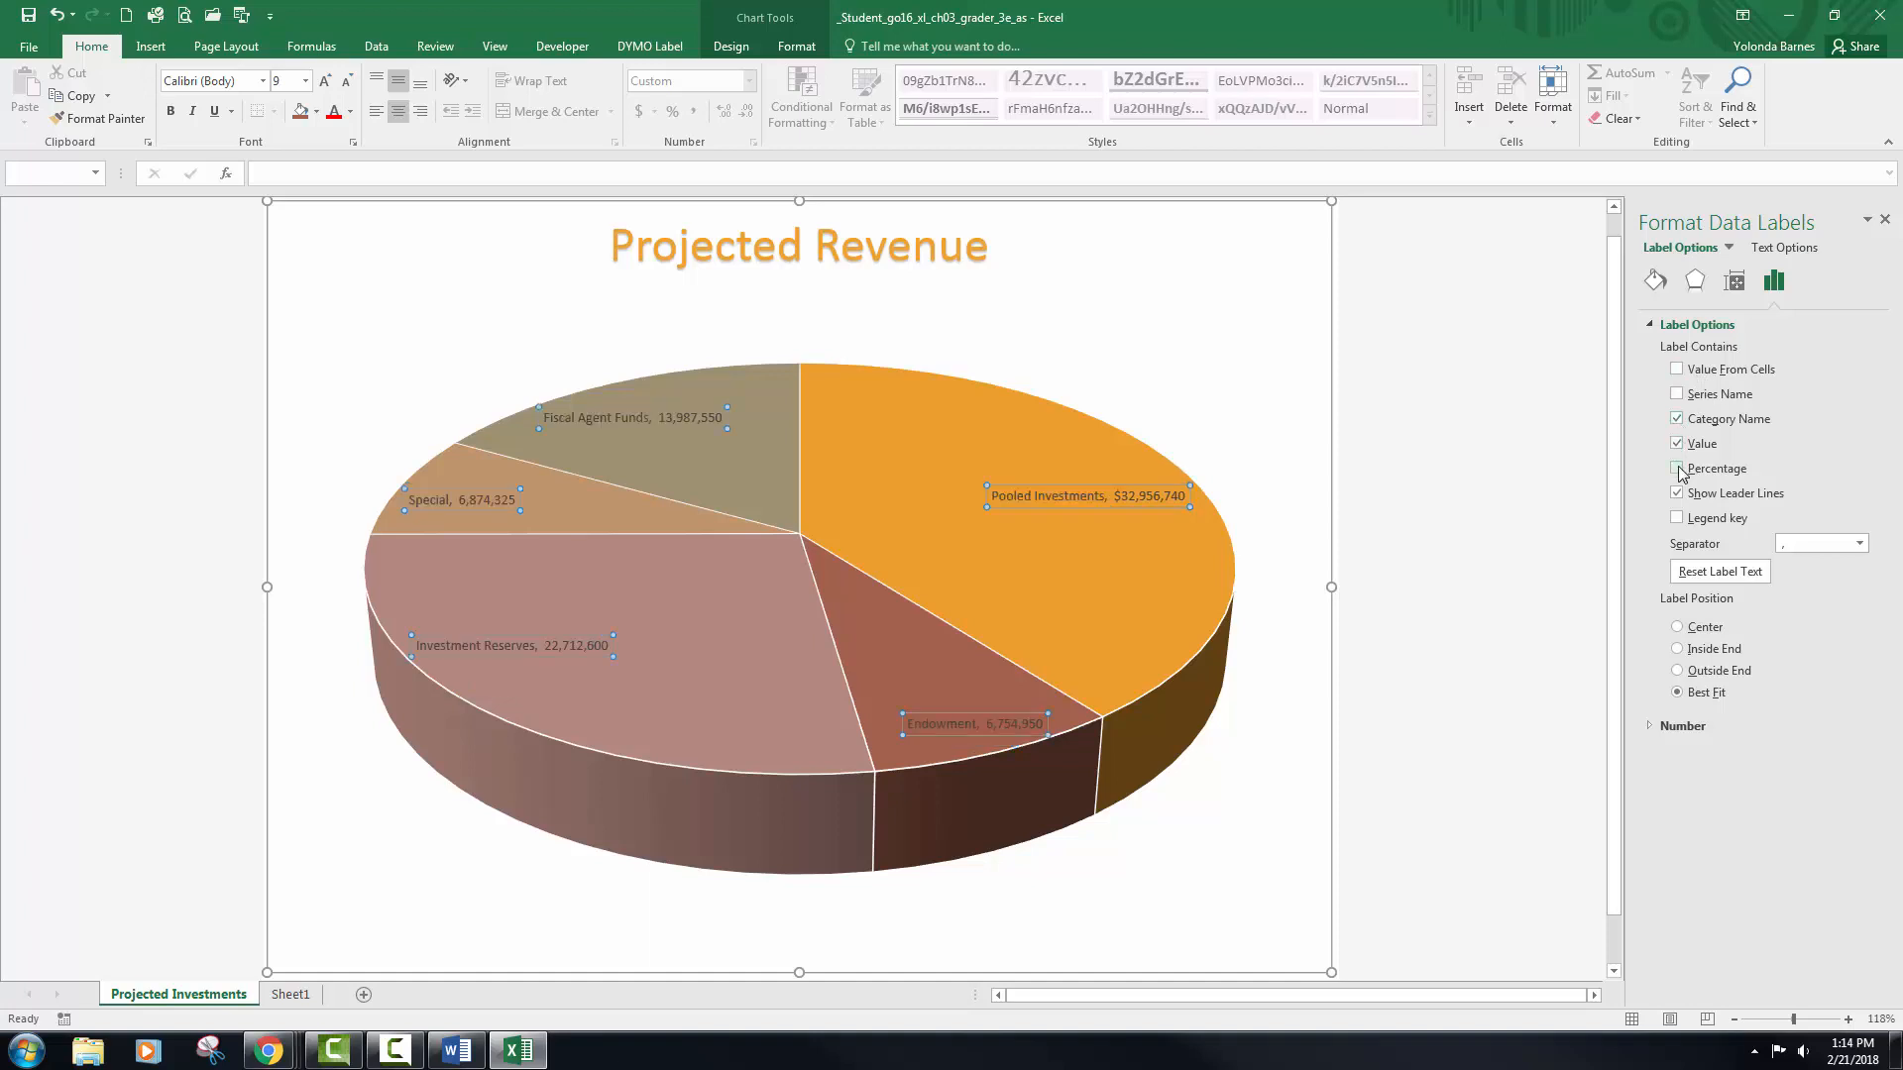
click(1677, 467)
click(1676, 443)
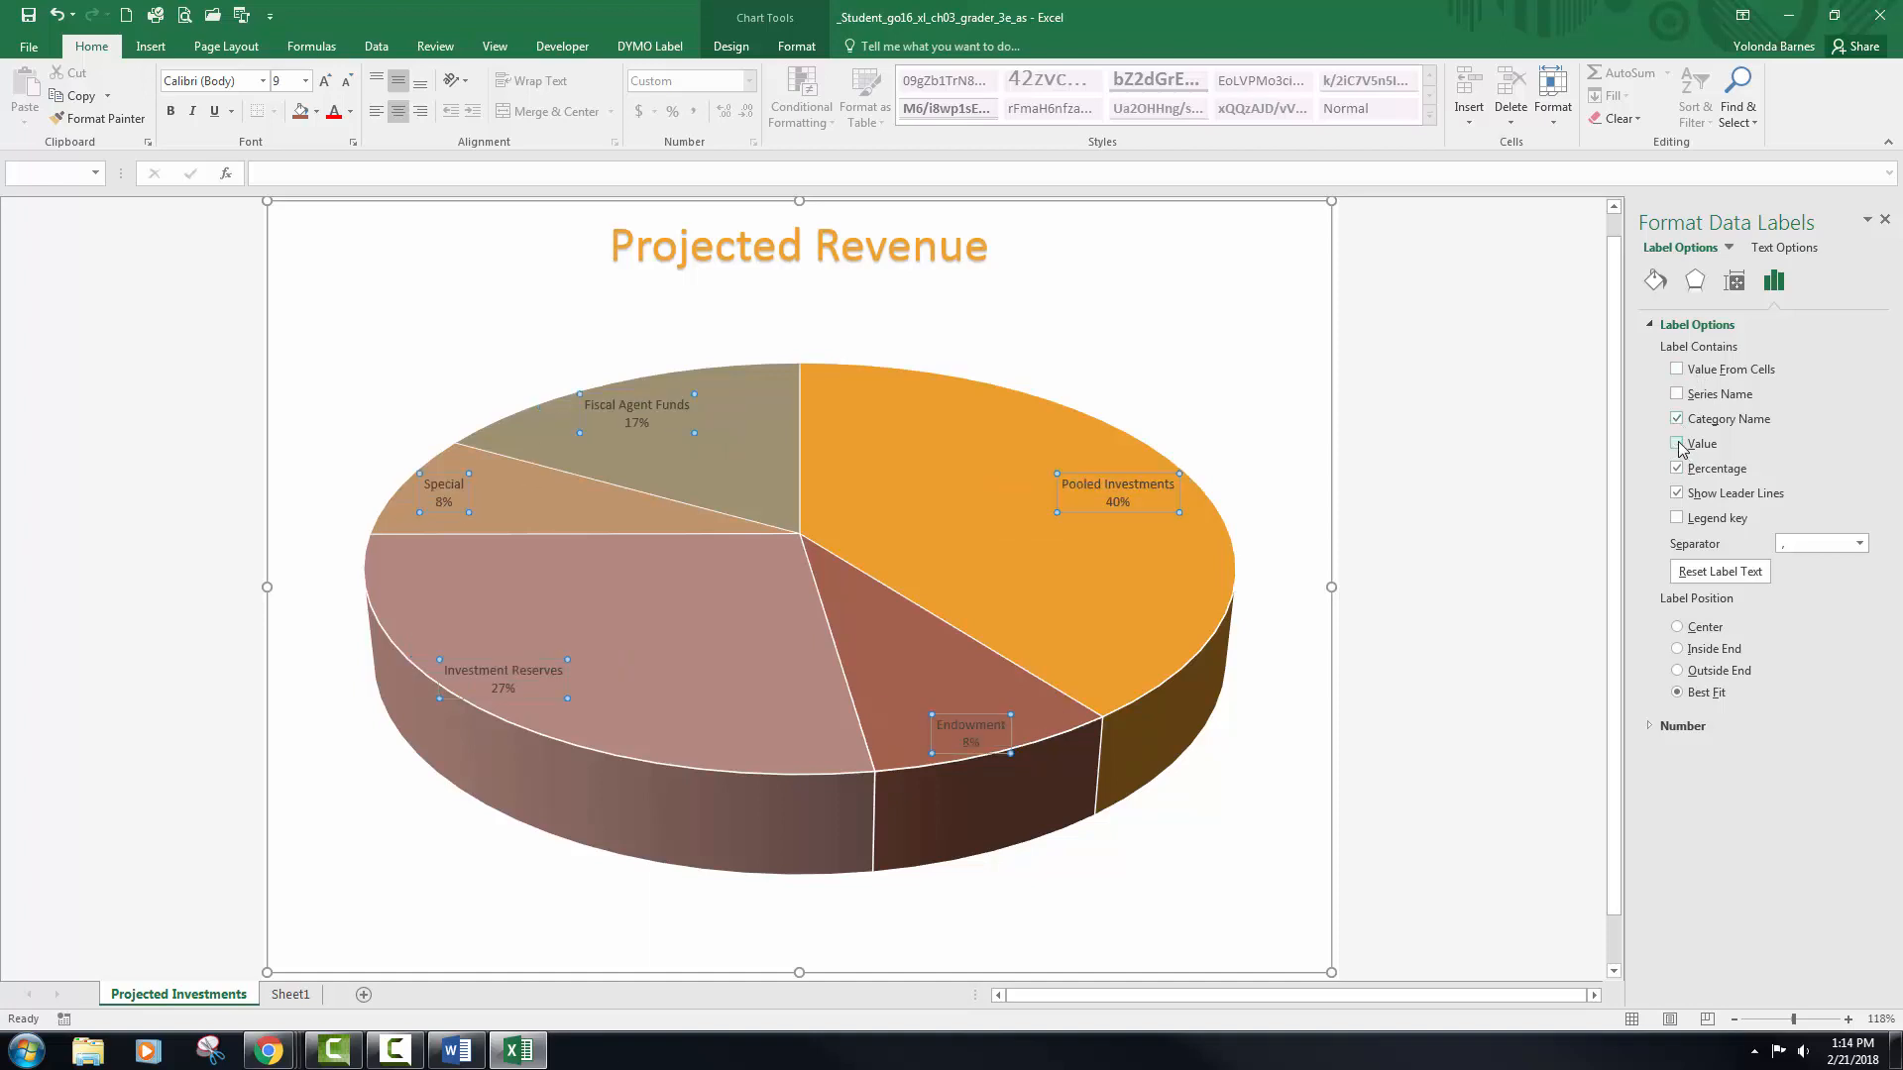
click(1677, 494)
click(1676, 628)
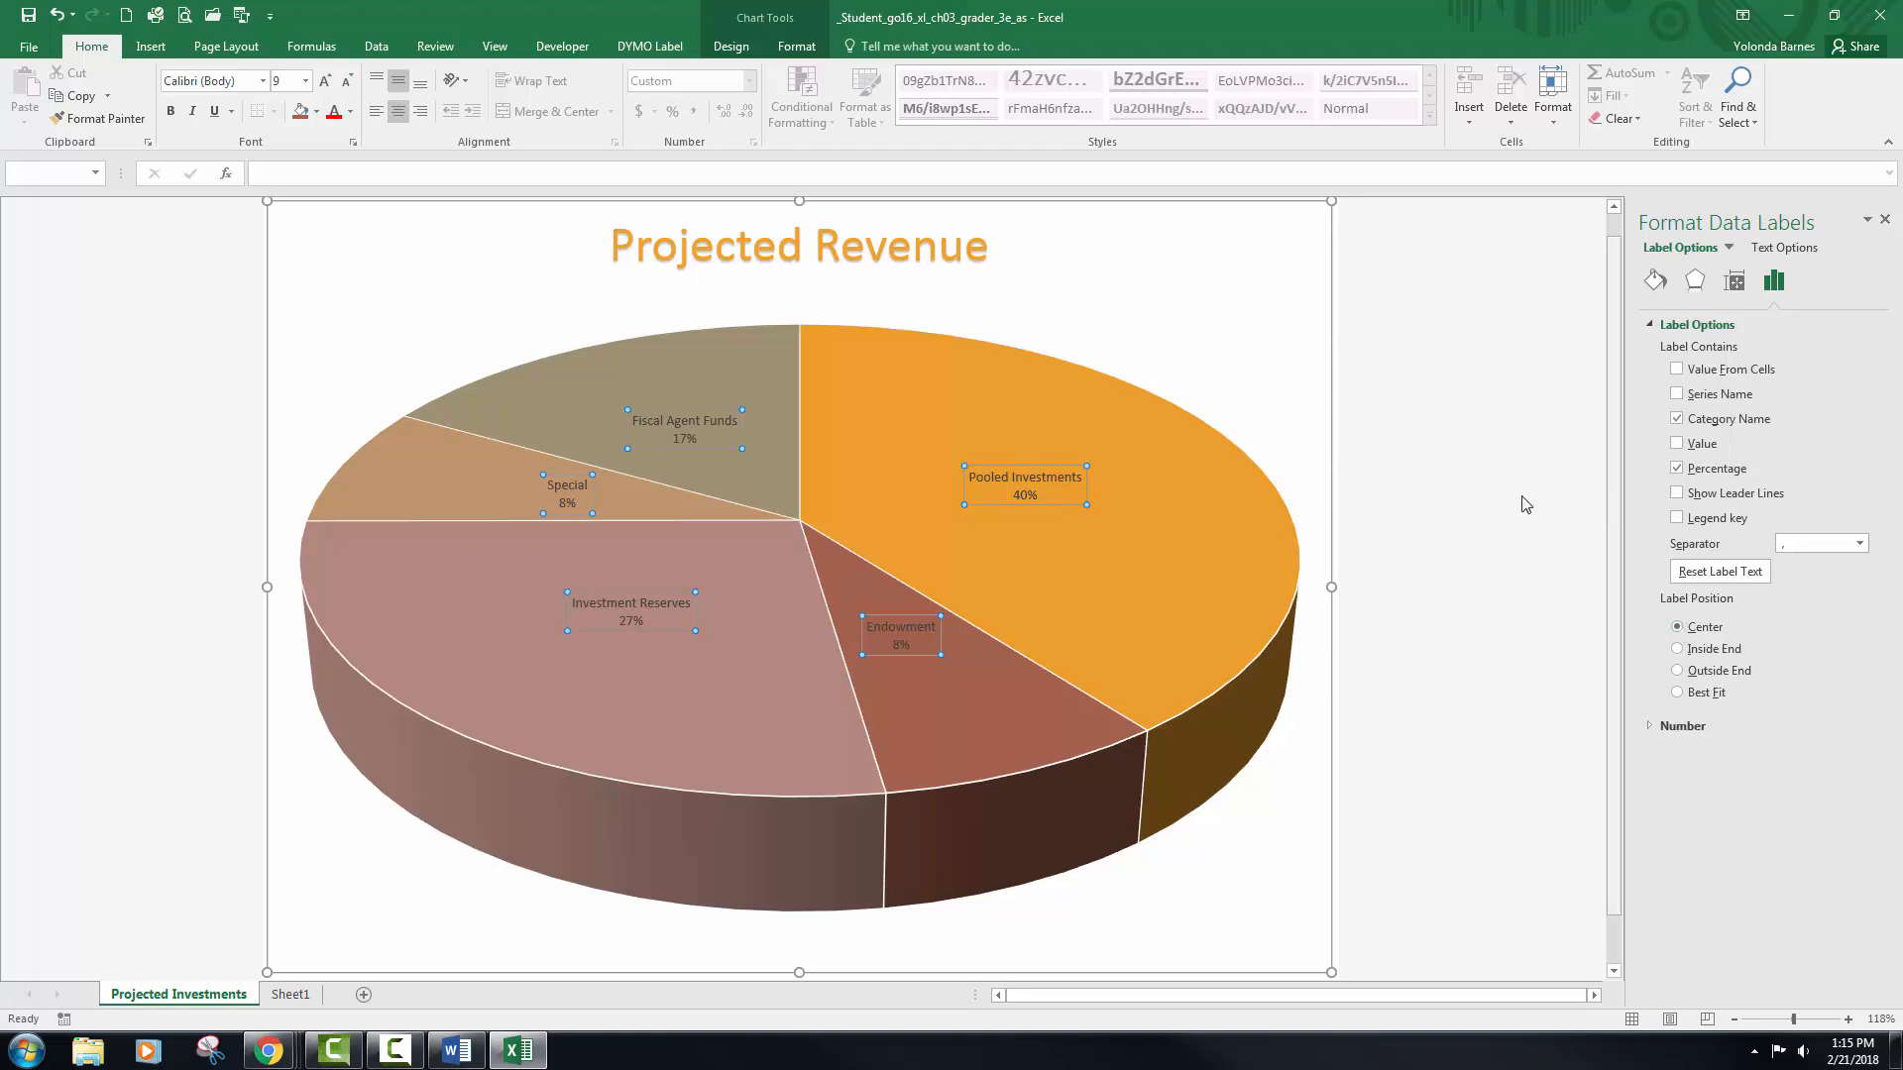
- Format the pie chart's data labels with font size 12 and bold
click(305, 80)
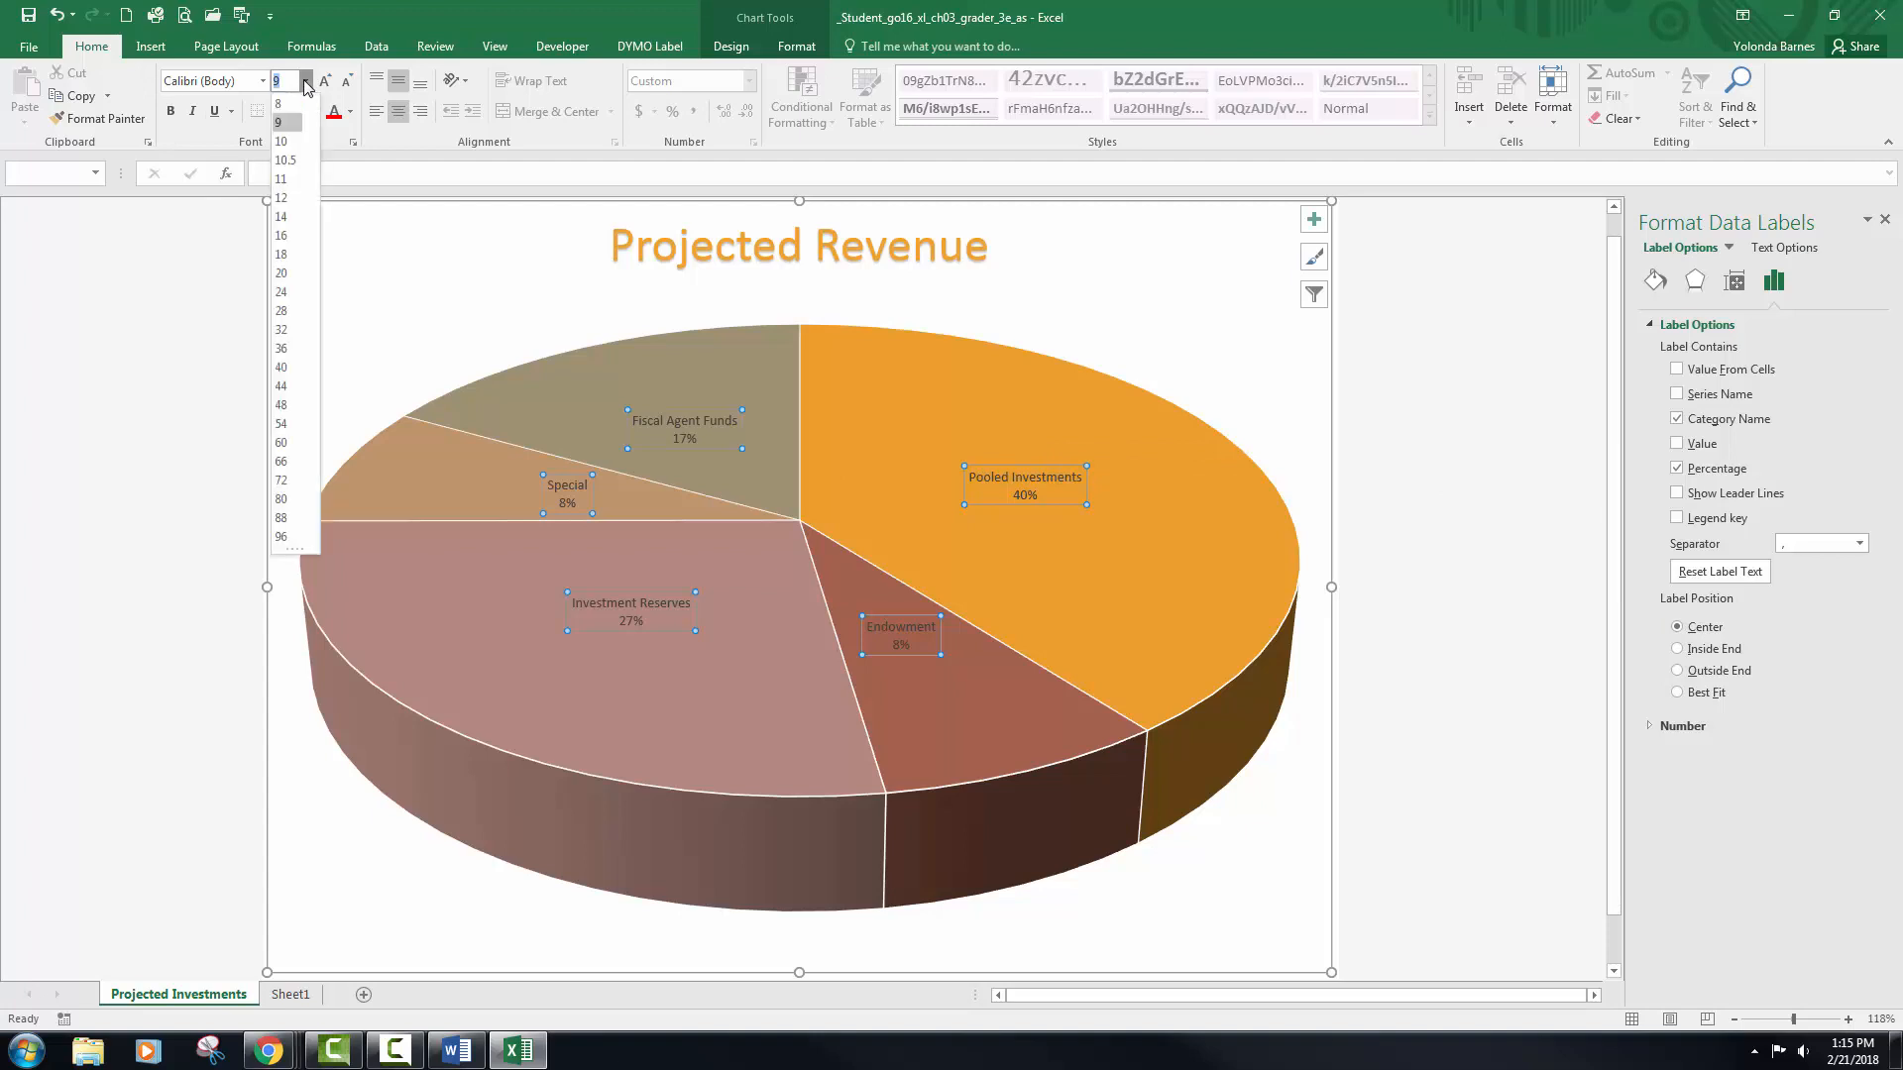
click(284, 198)
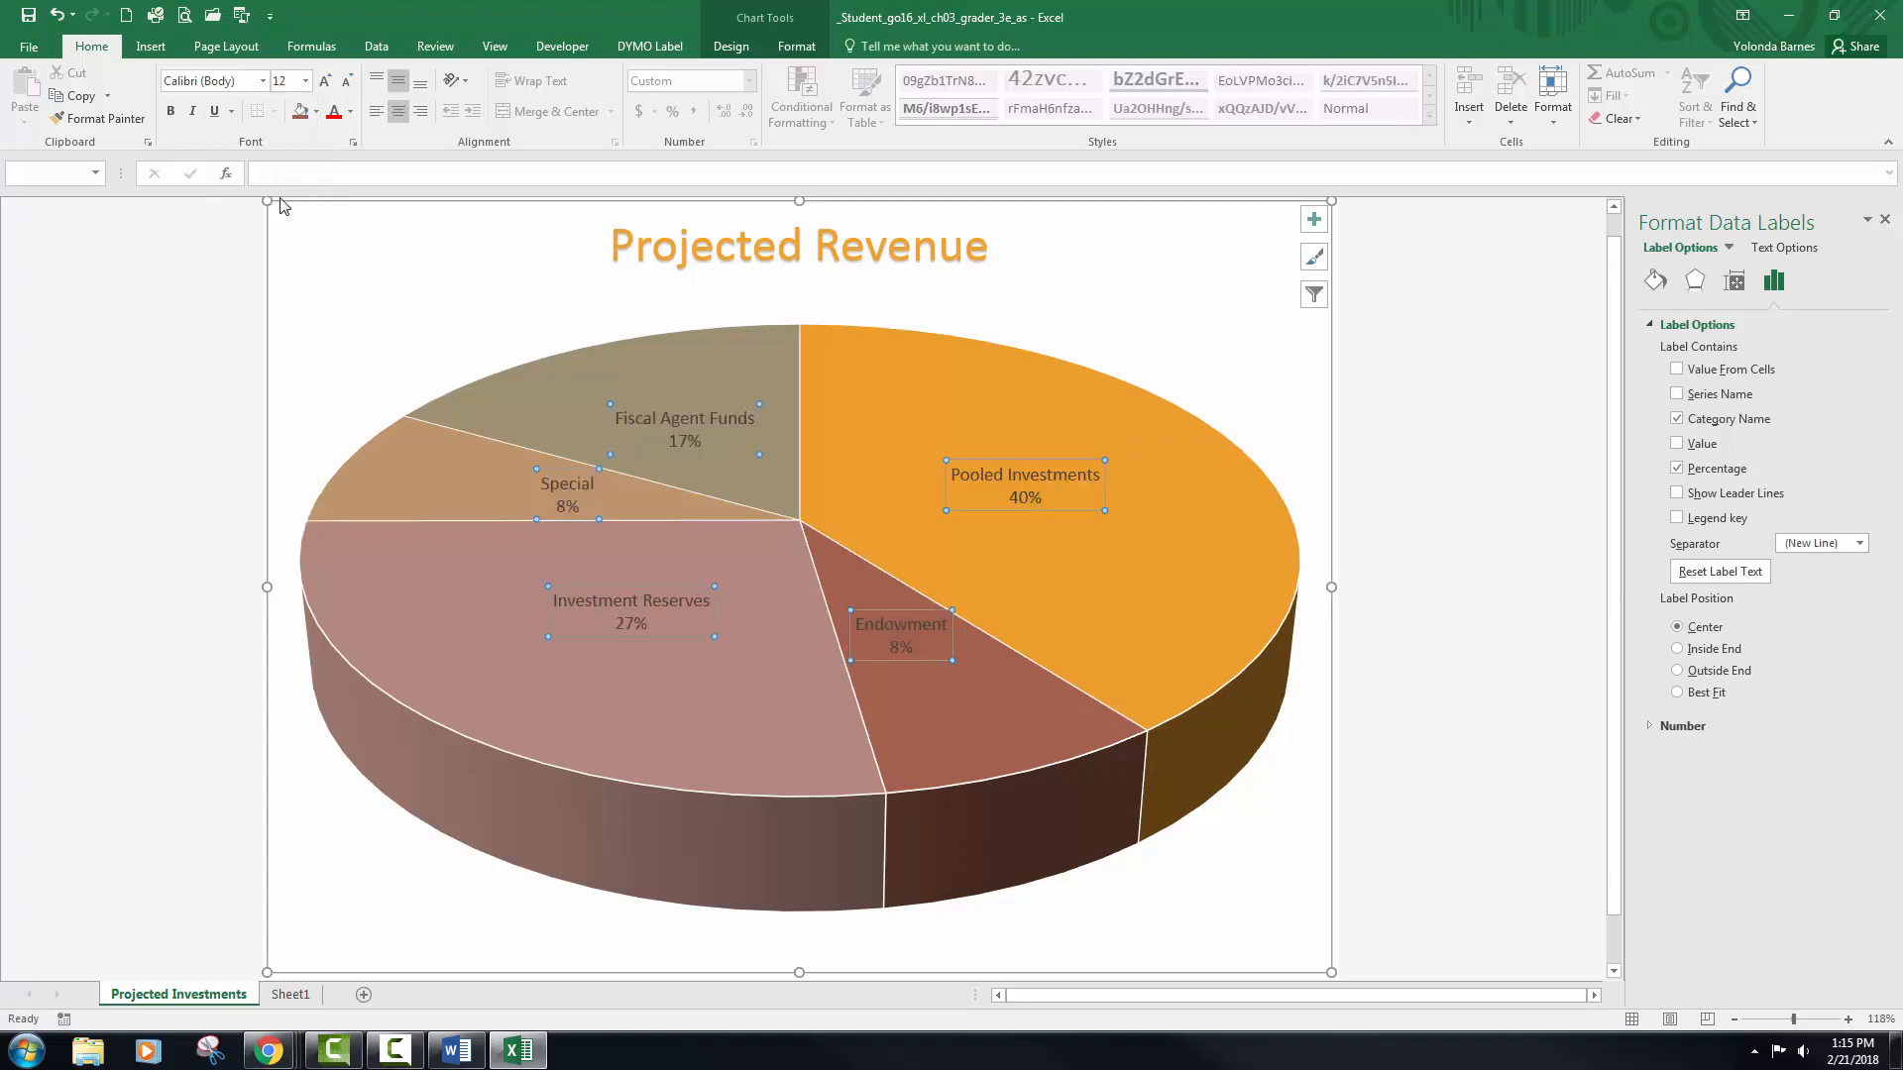
click(173, 113)
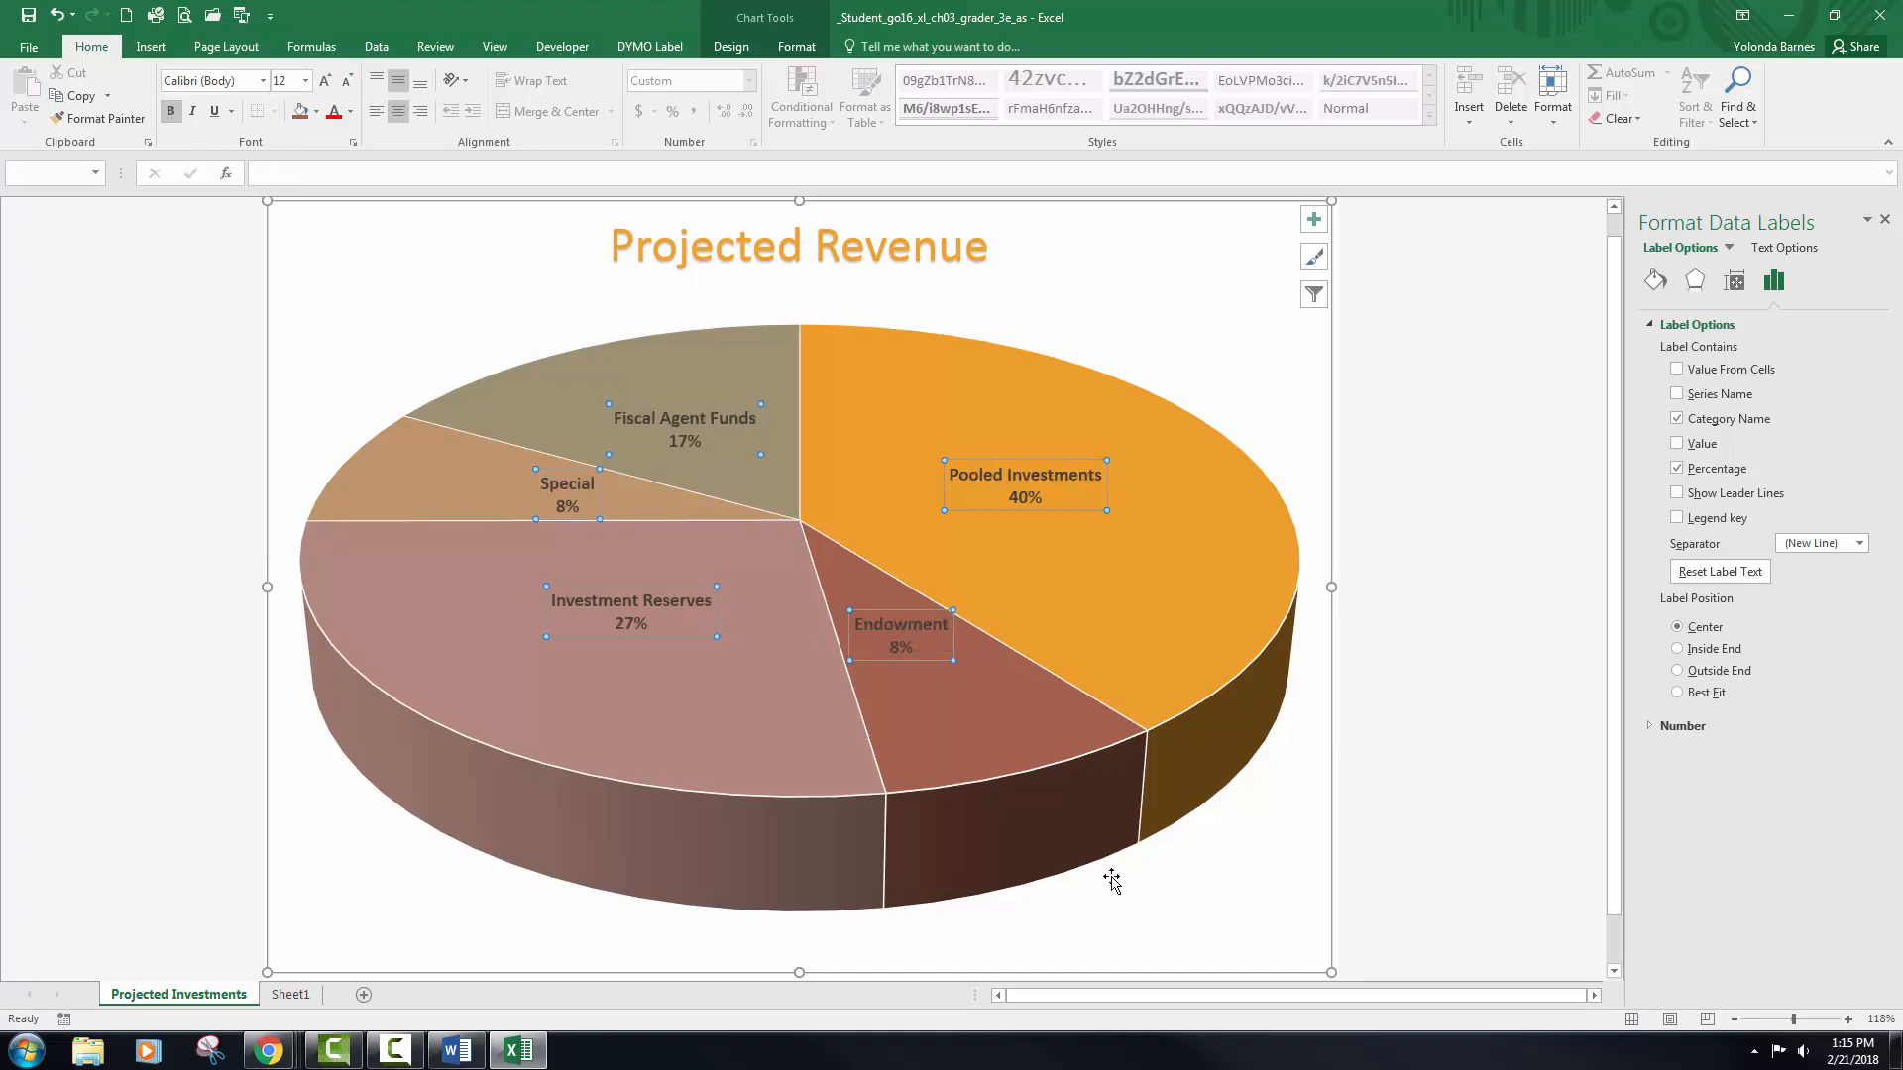
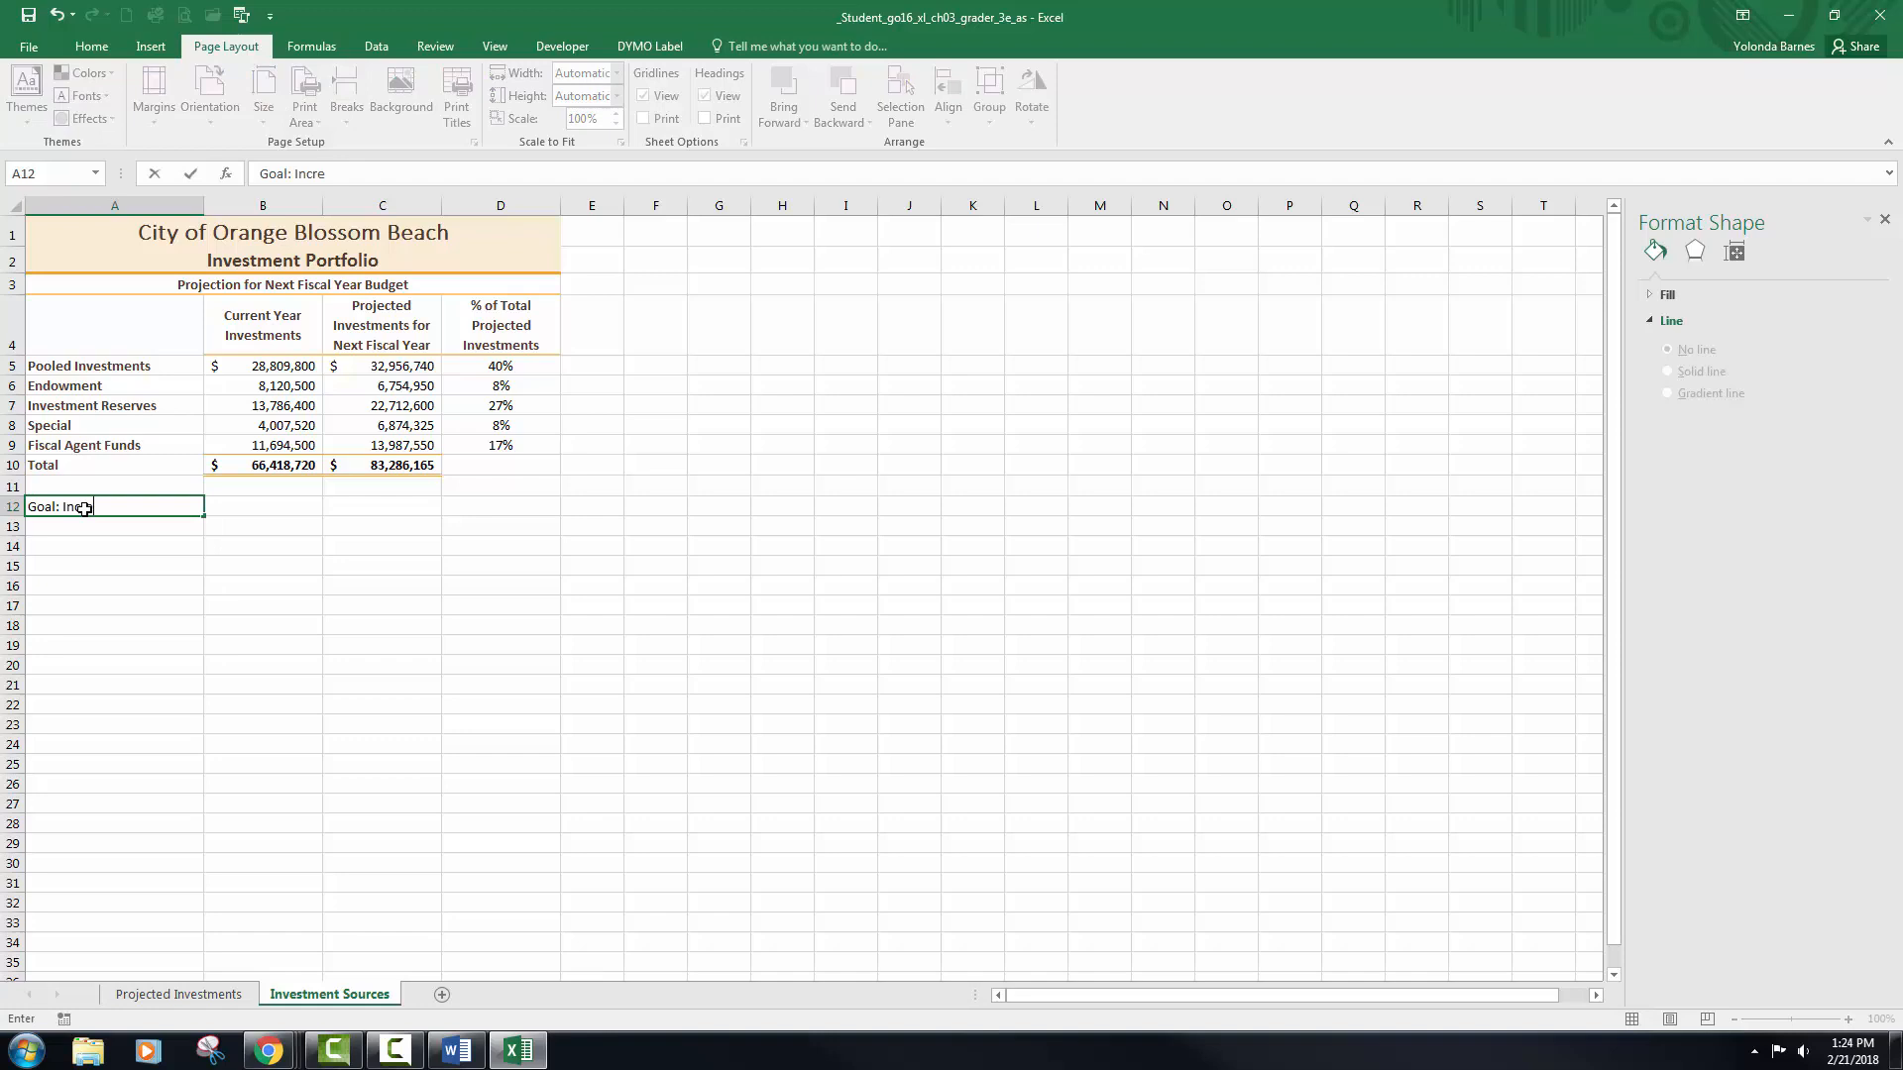
- Complete the entry in cell A12 as "Goal: Increase Endowment Fund from 8% to 10%"
text(Endoe)
key(BackSpace)
text(wmw)
key(BackSpace)
key(BackSpace)
text(ment Fun)
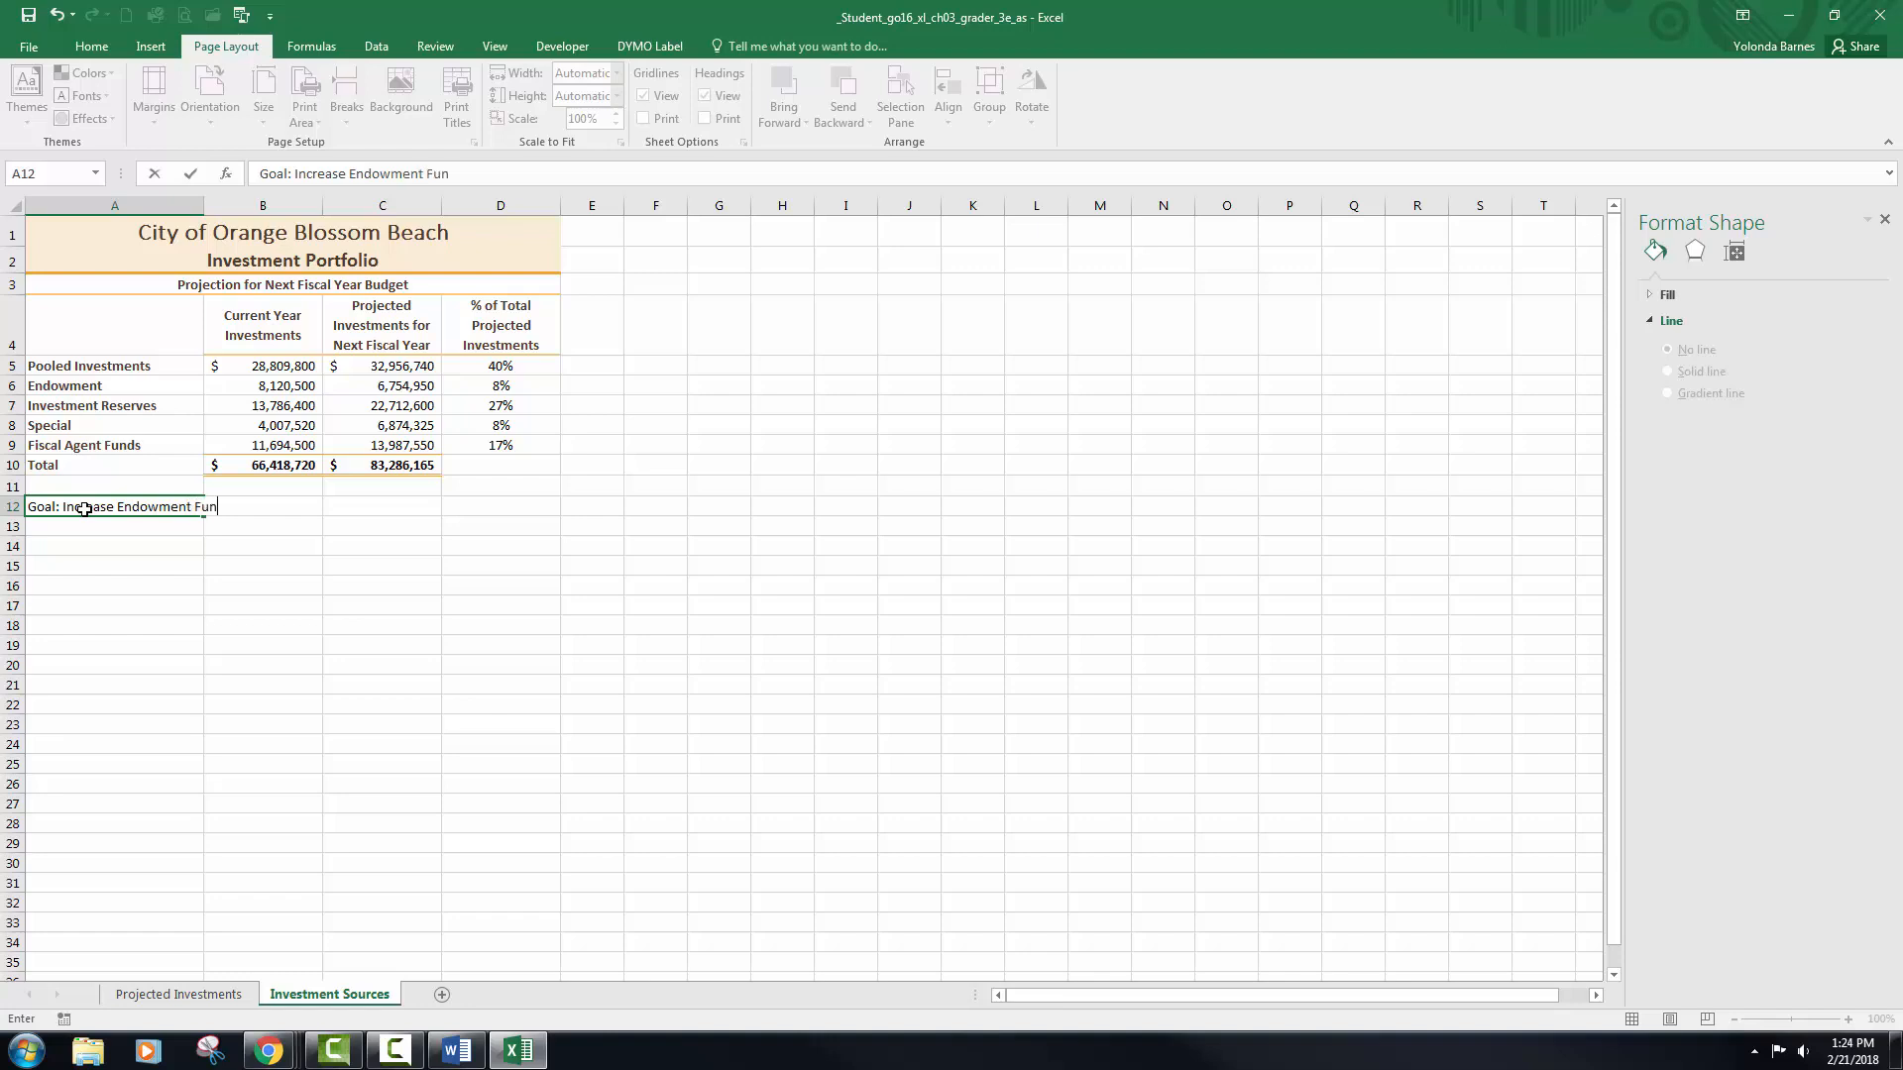
text(d from 8% to 10%)
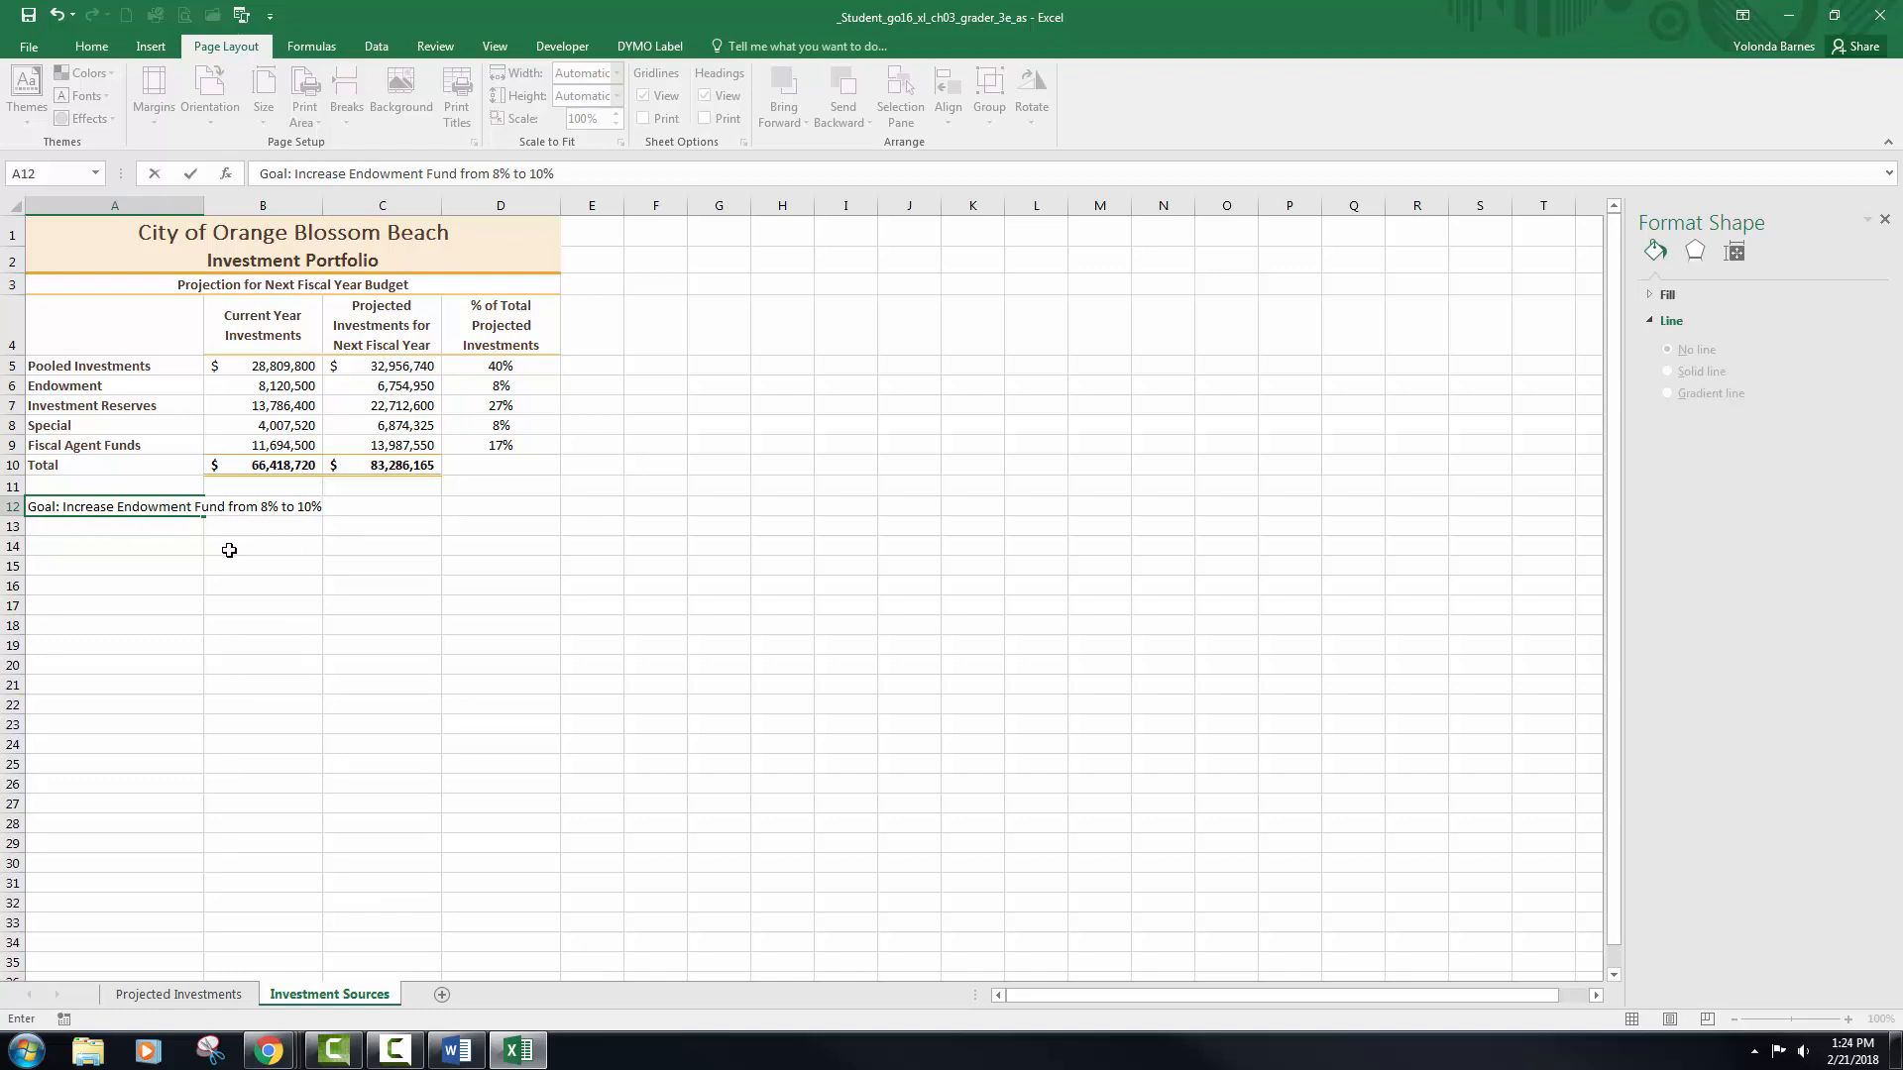
click(192, 177)
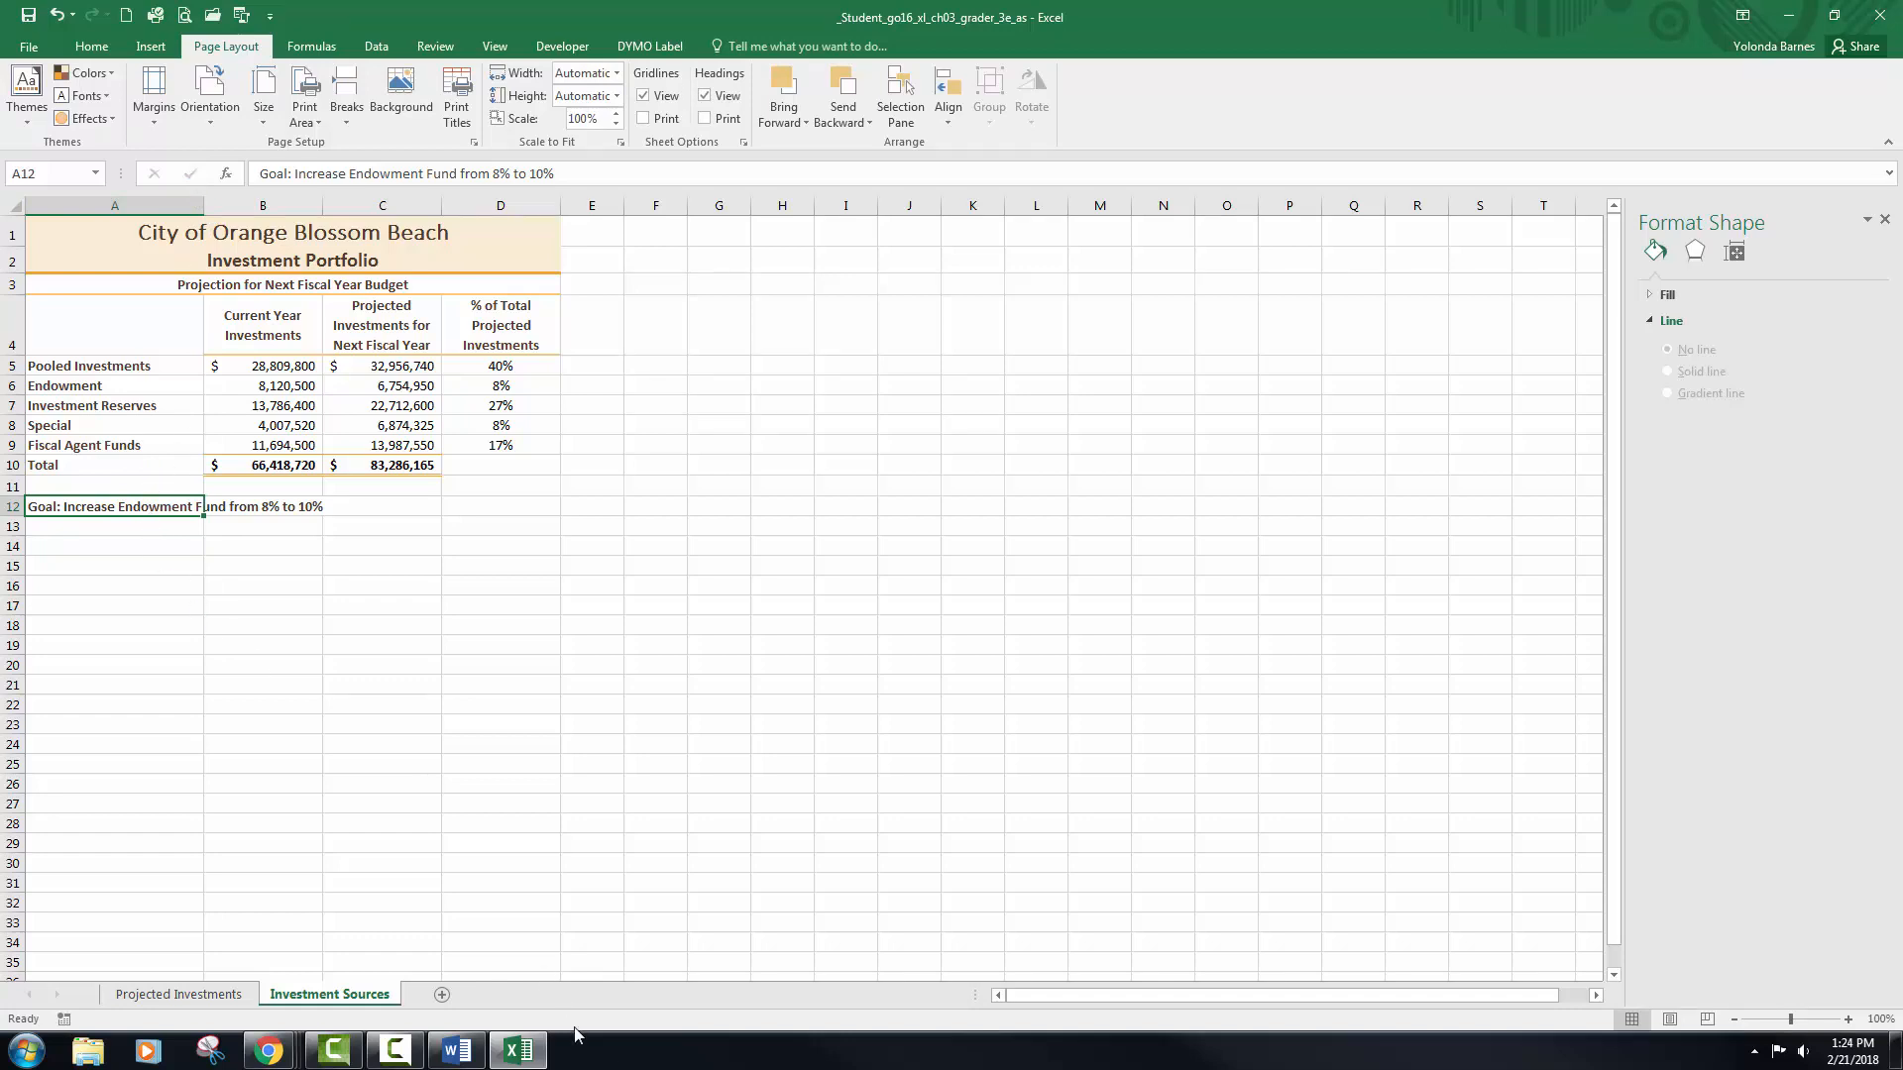
key(Down)
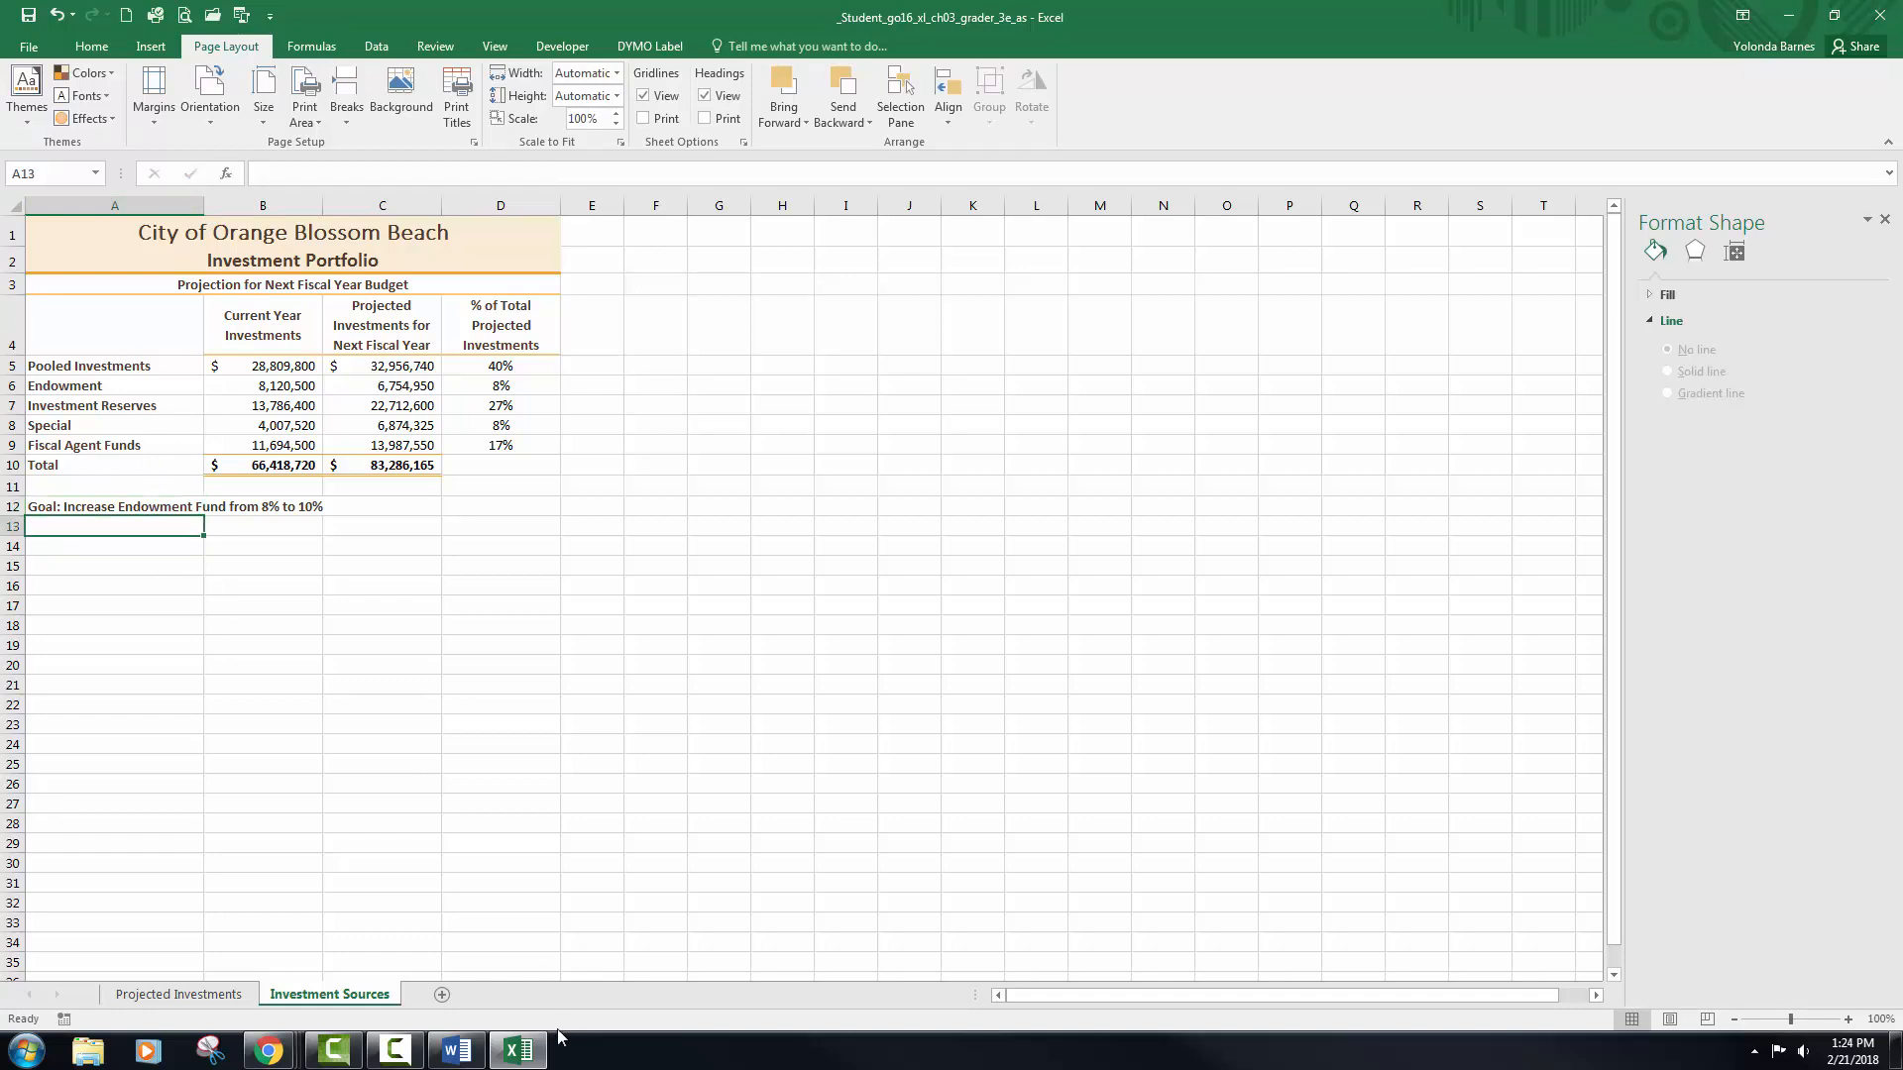
key(Up)
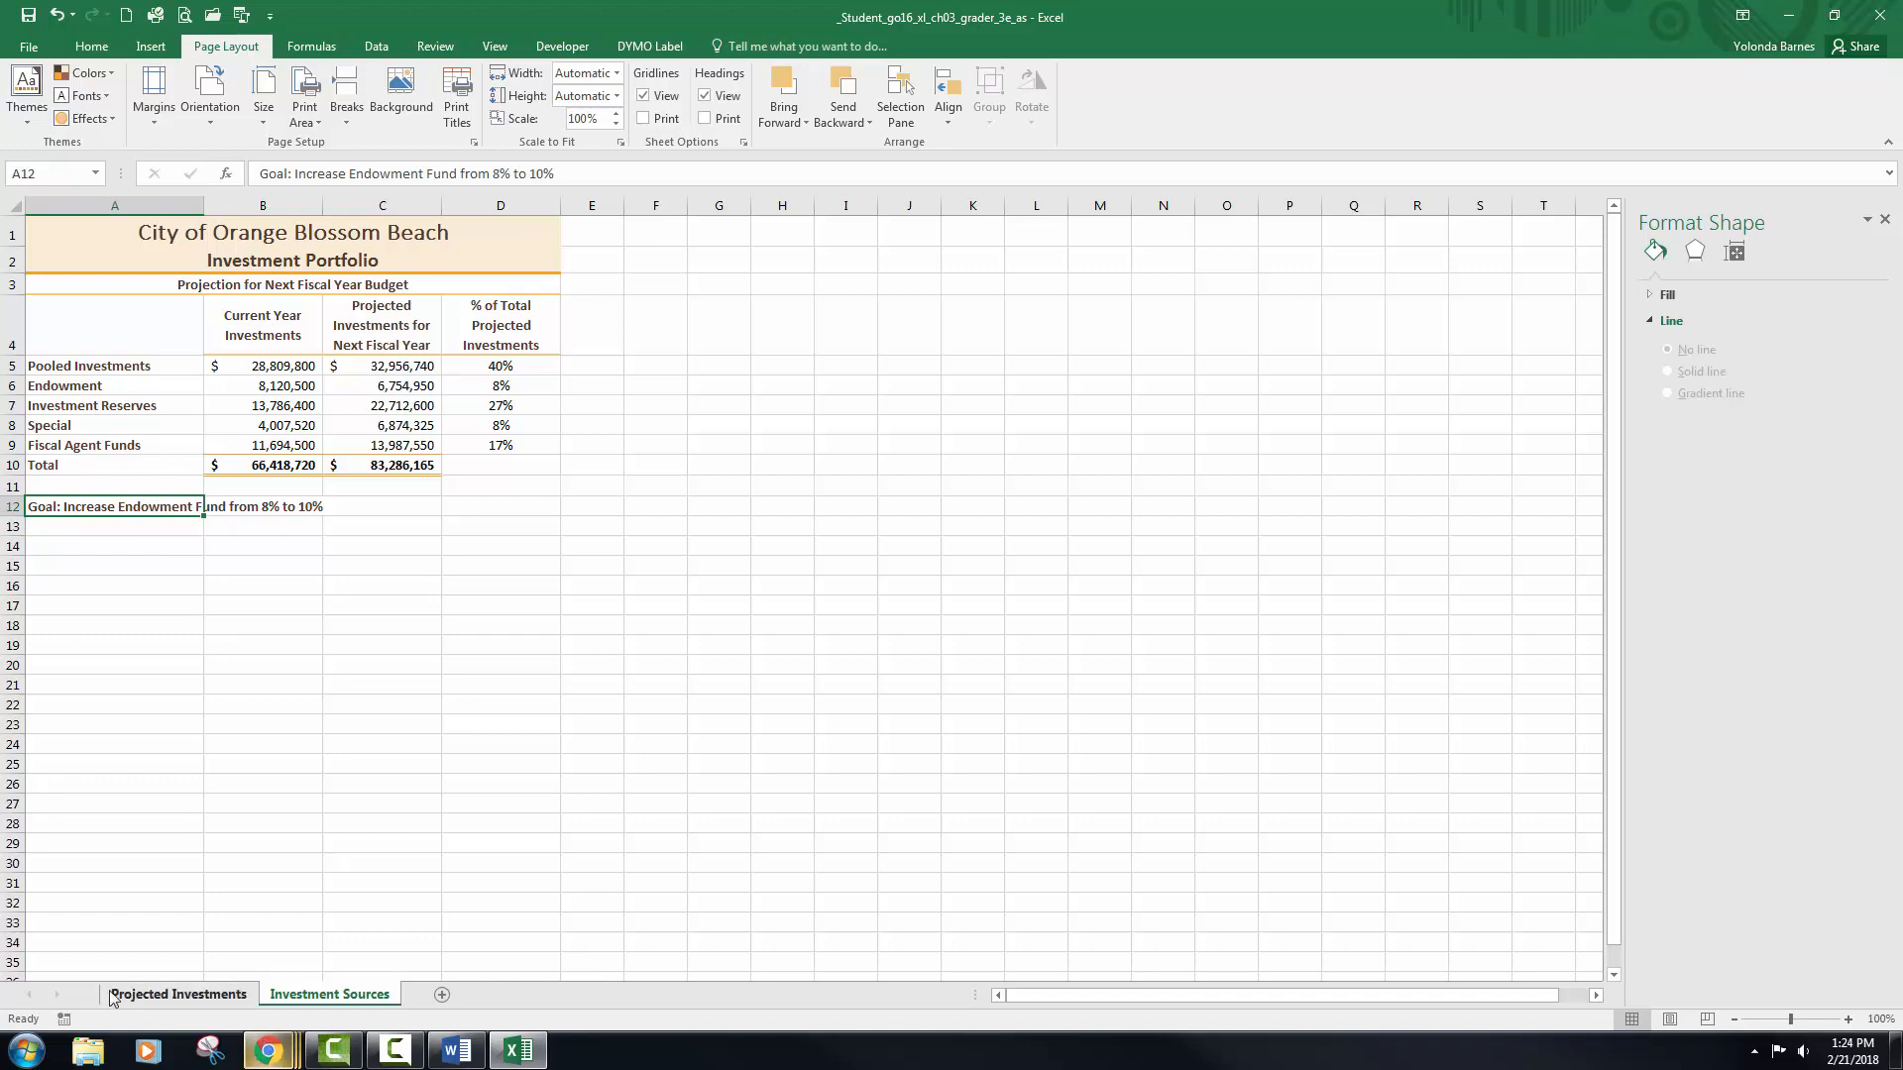
drag(204, 516, 502, 513)
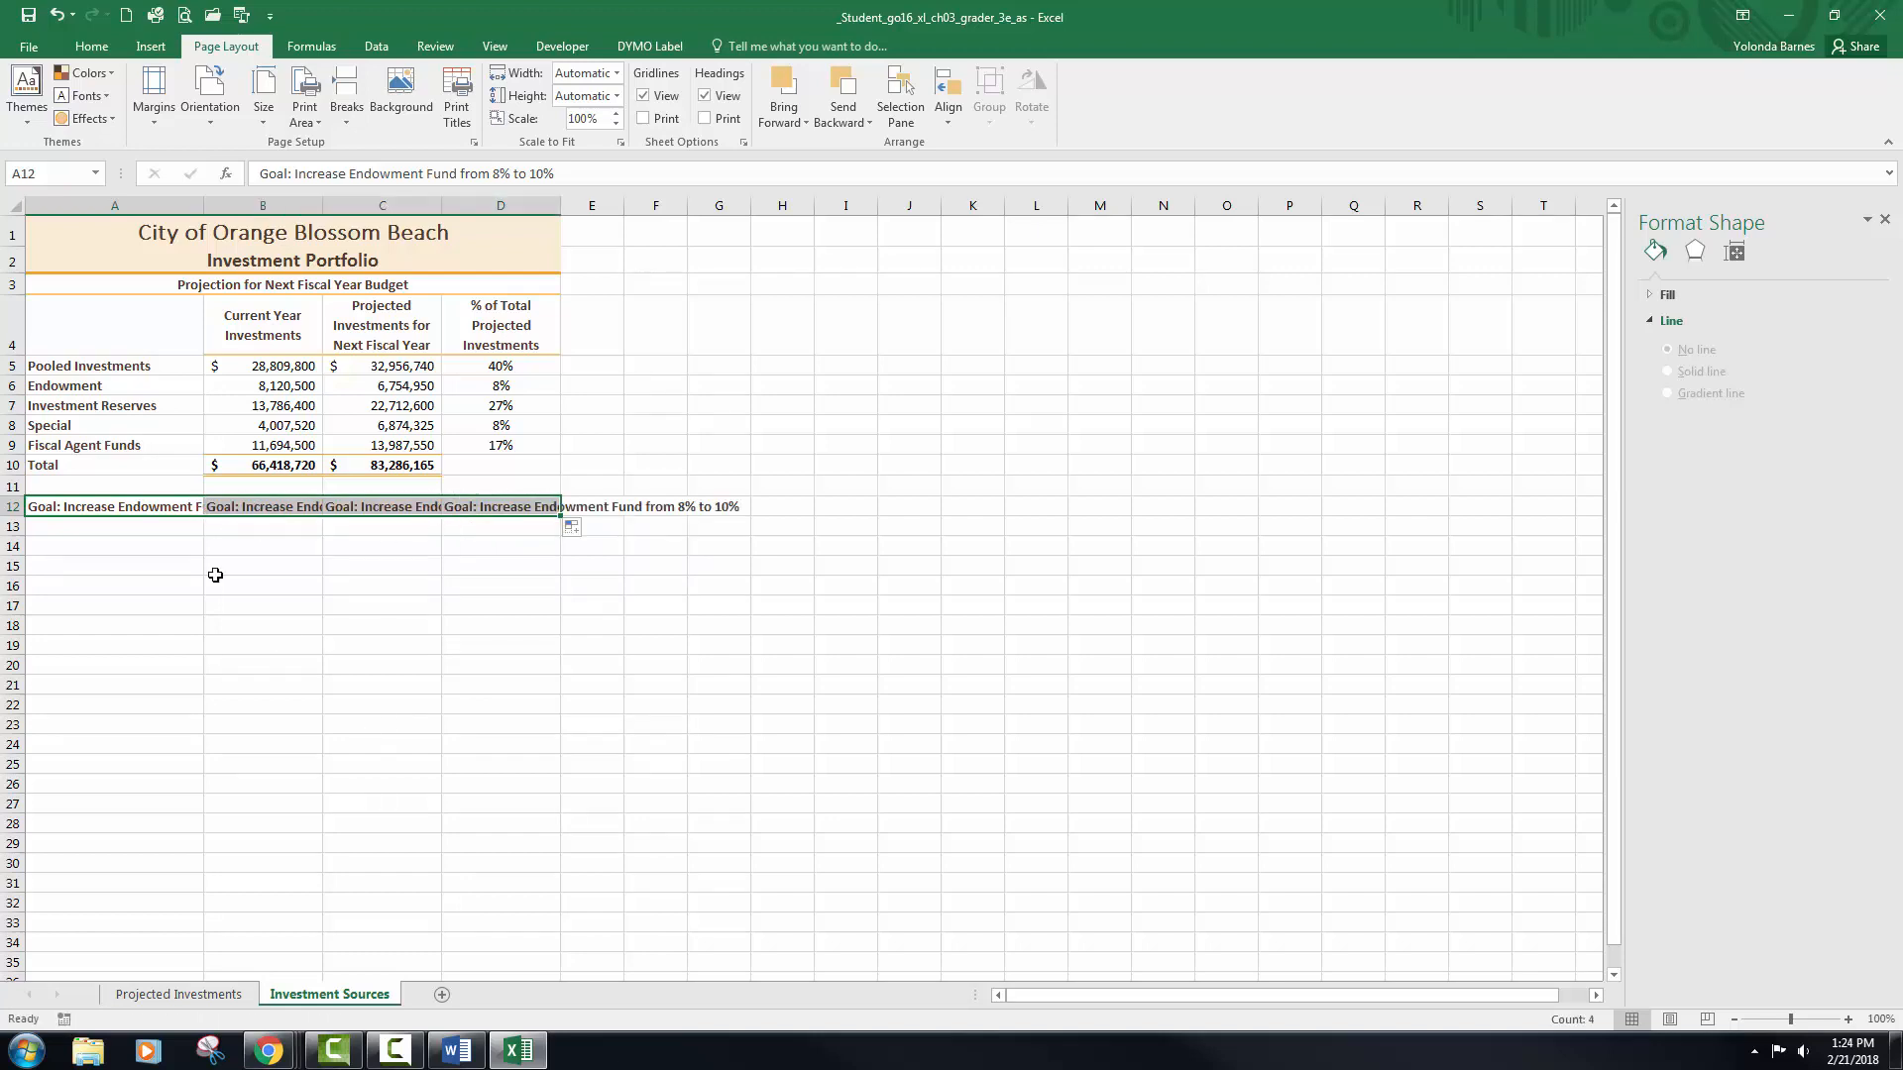
drag(367, 639, 366, 633)
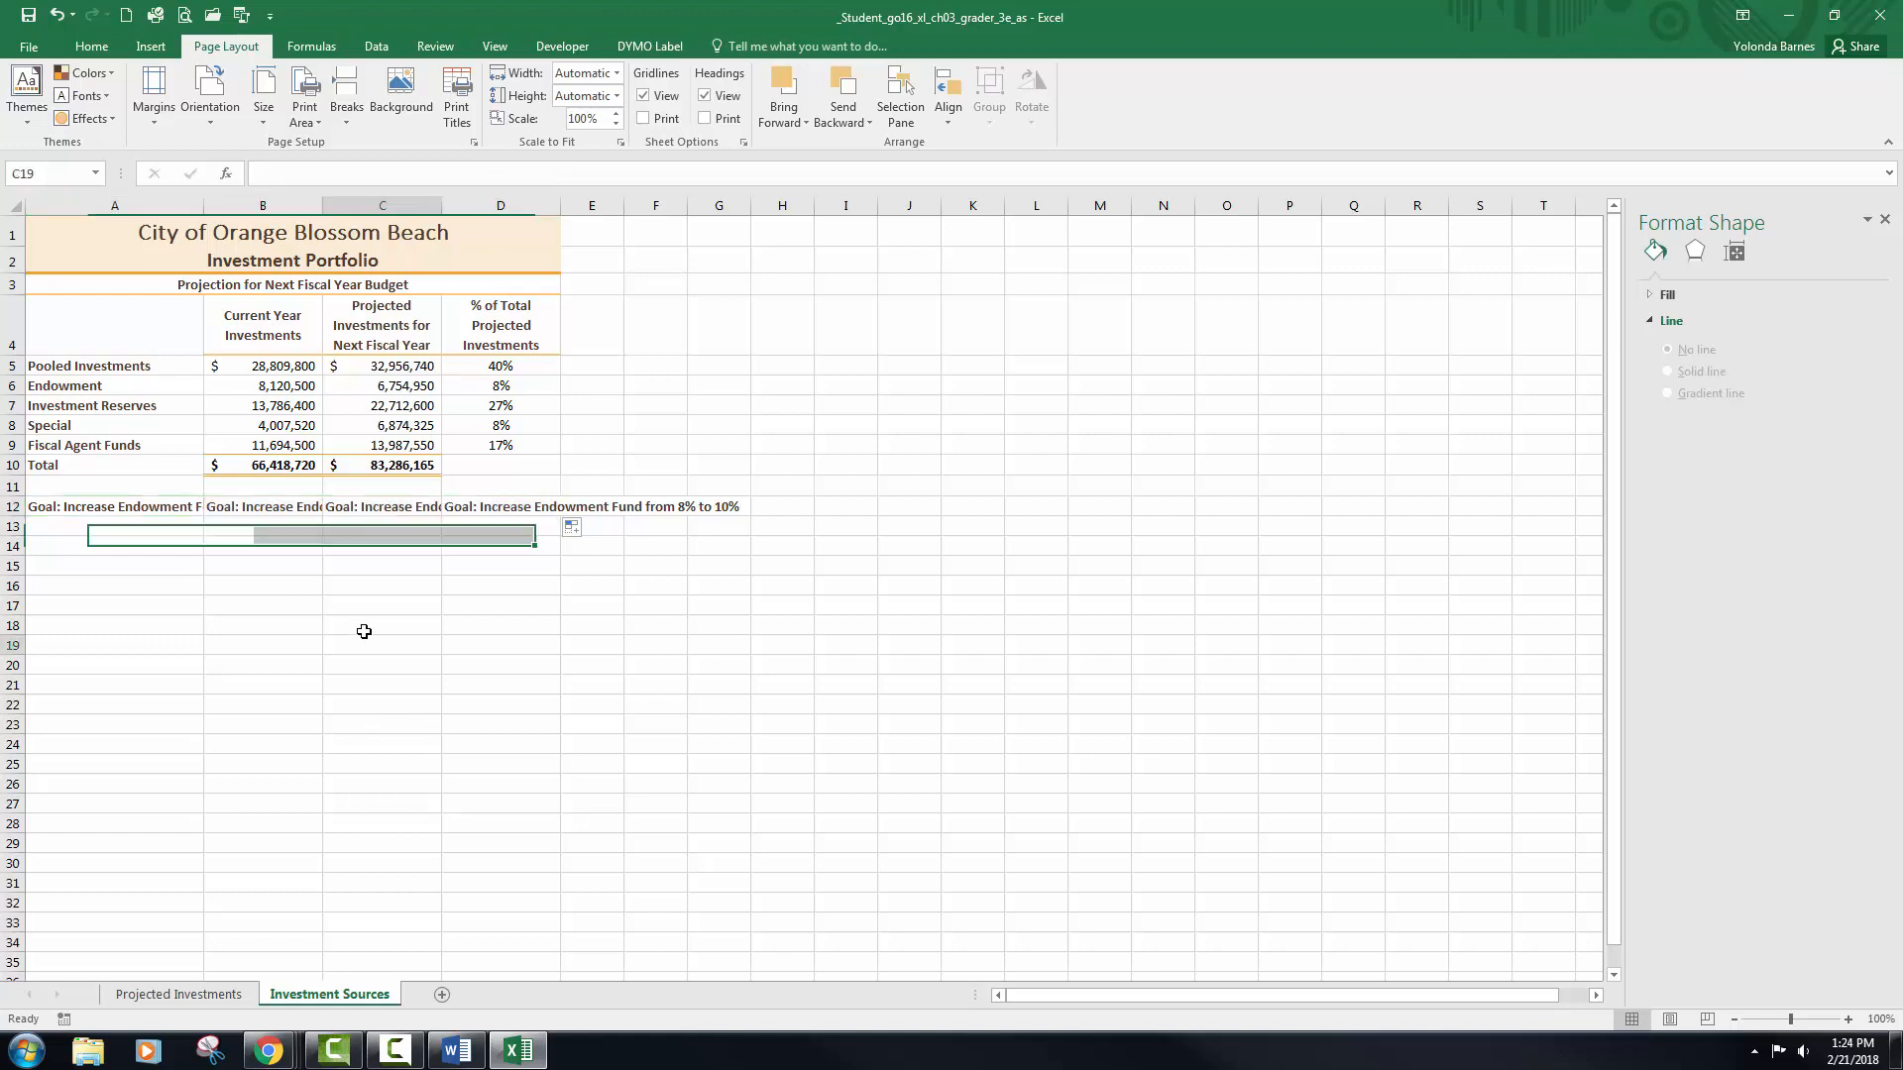
click(56, 15)
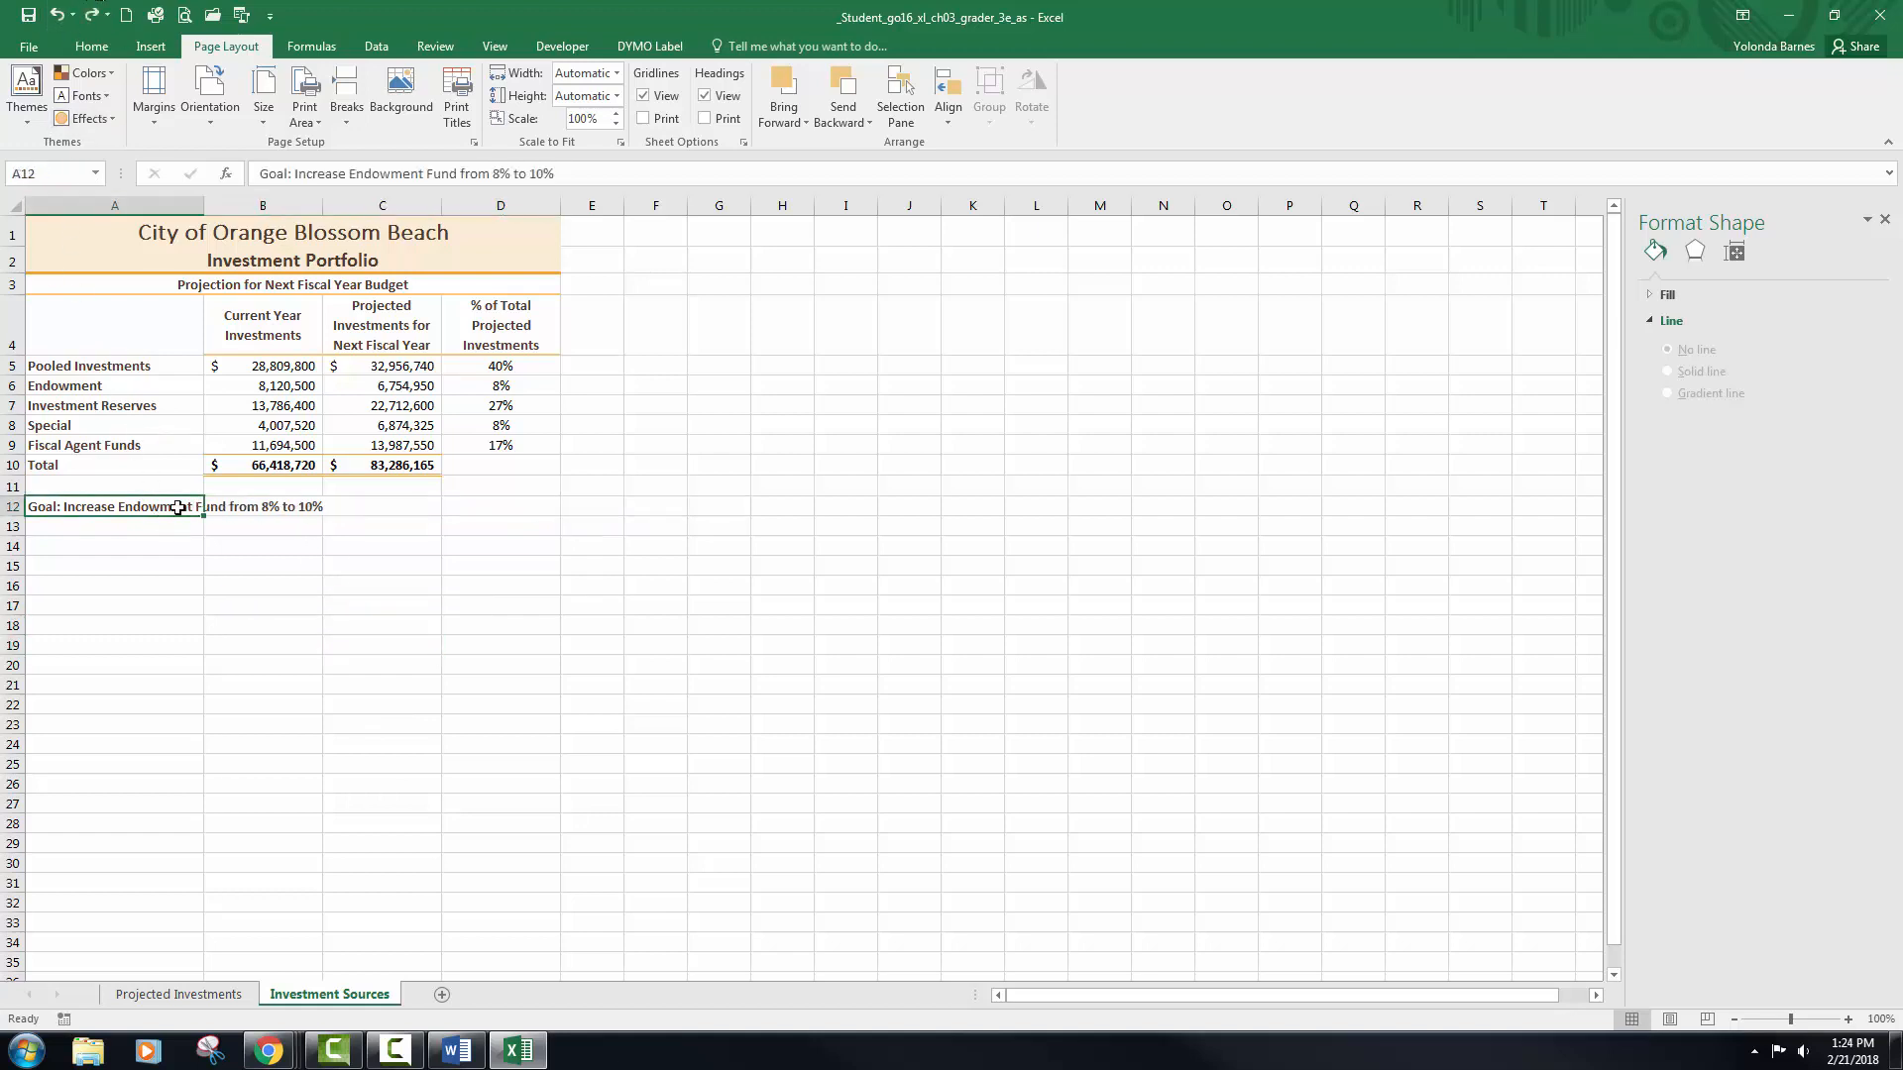
- Merge and center the goal text across A12:D12 and apply the Heading 3 cell style
drag(178, 504, 478, 497)
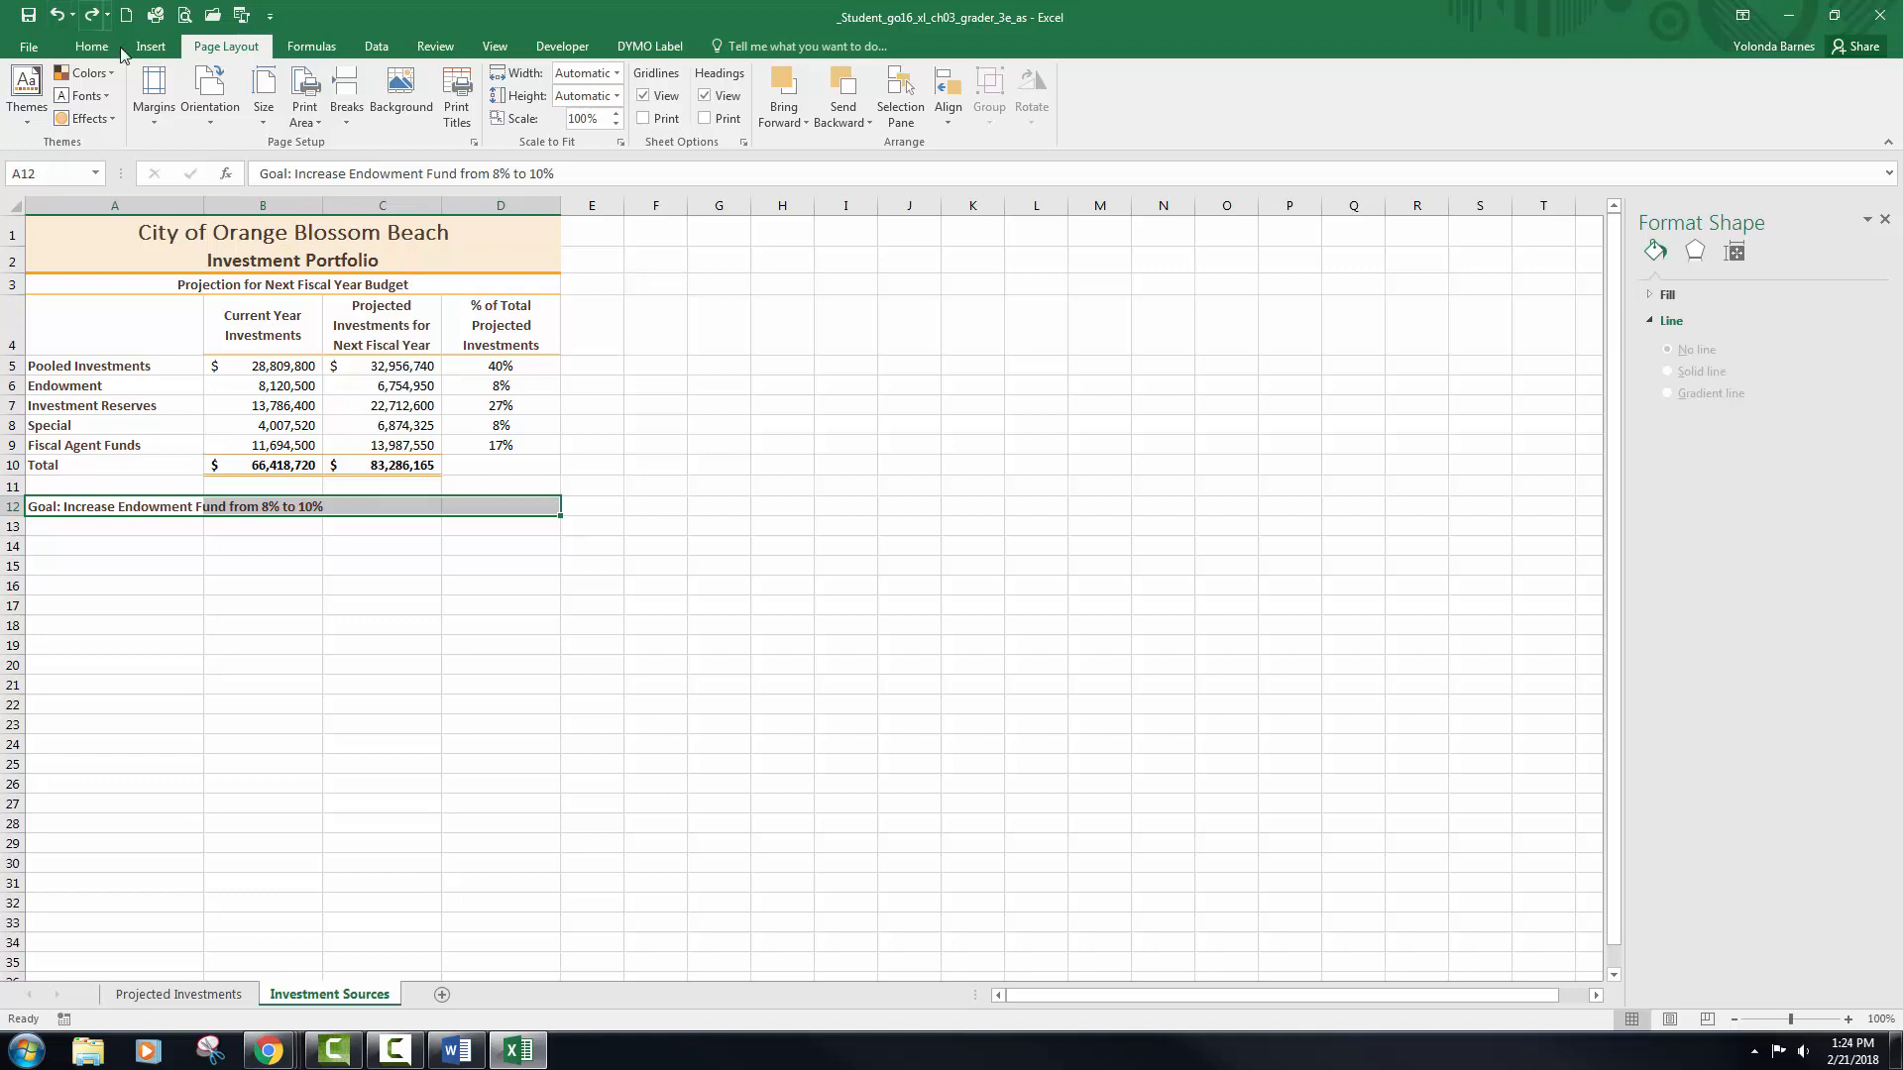
click(91, 47)
click(550, 111)
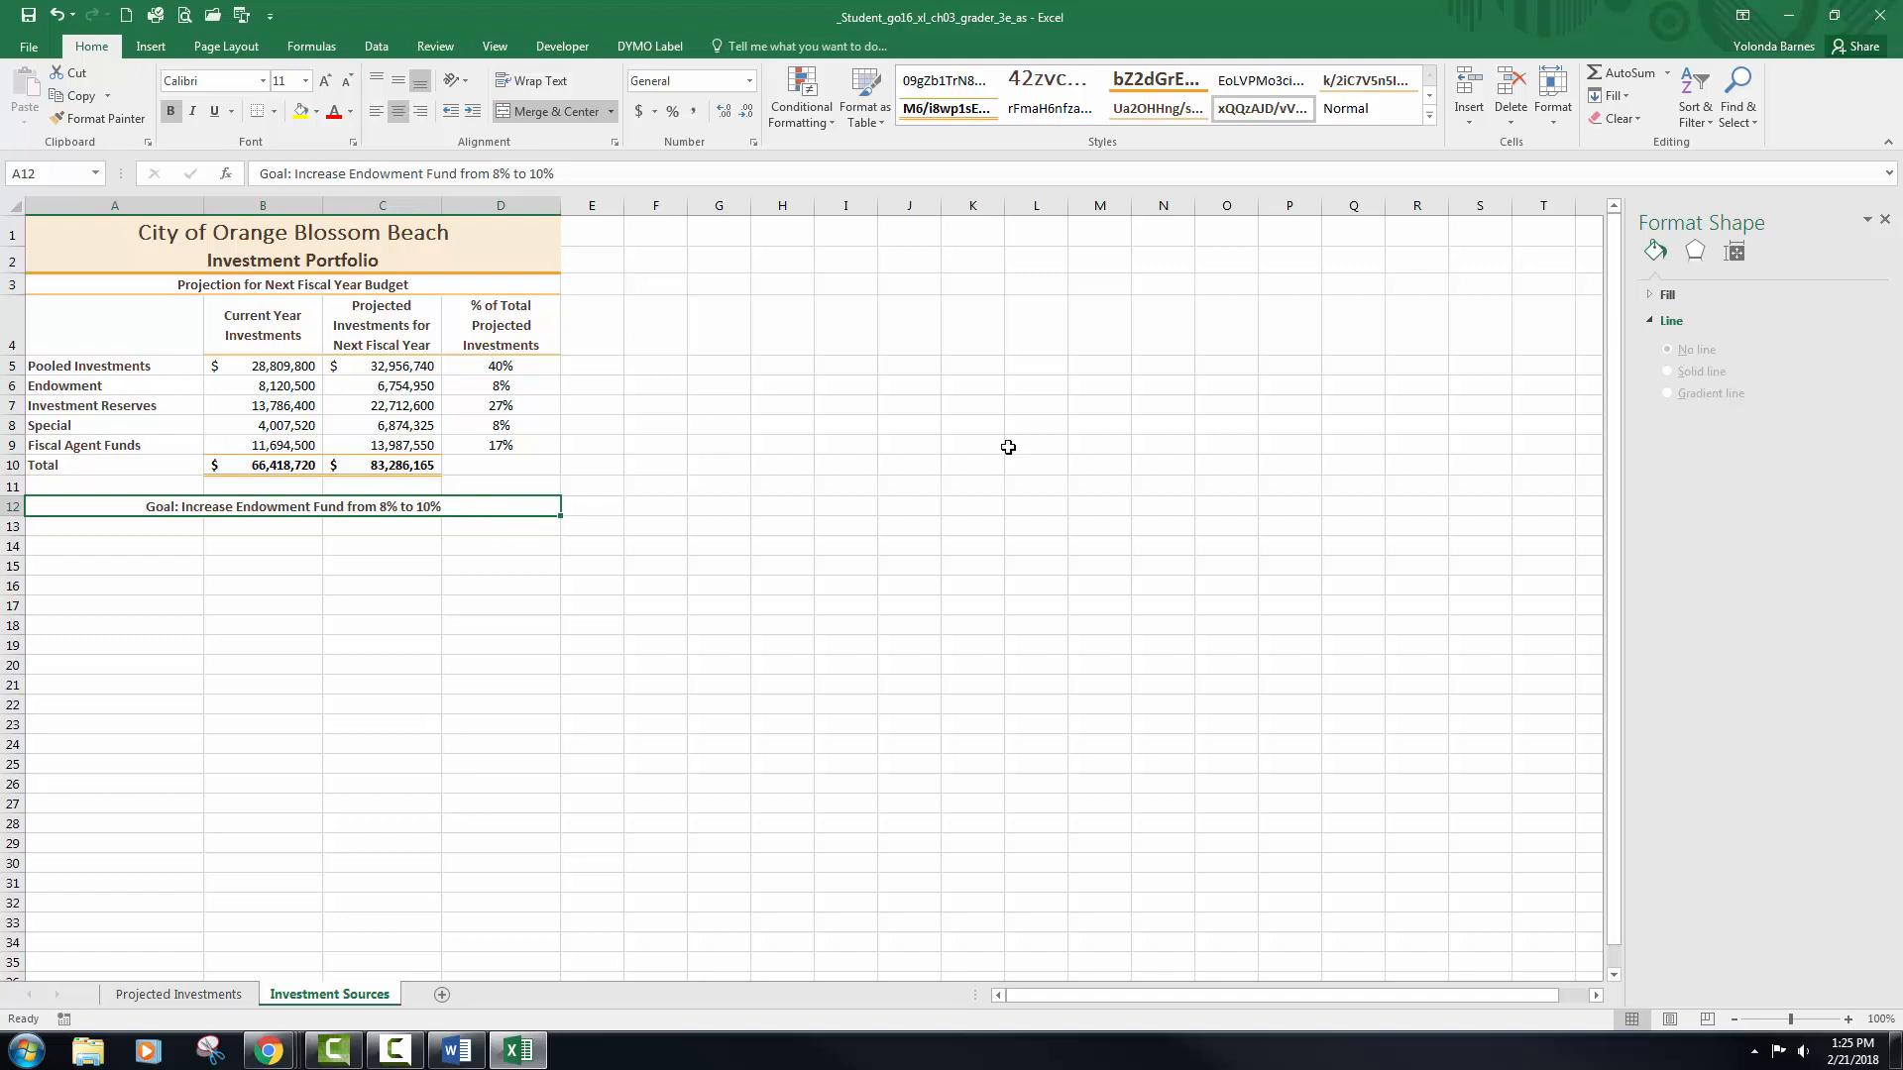
click(1431, 116)
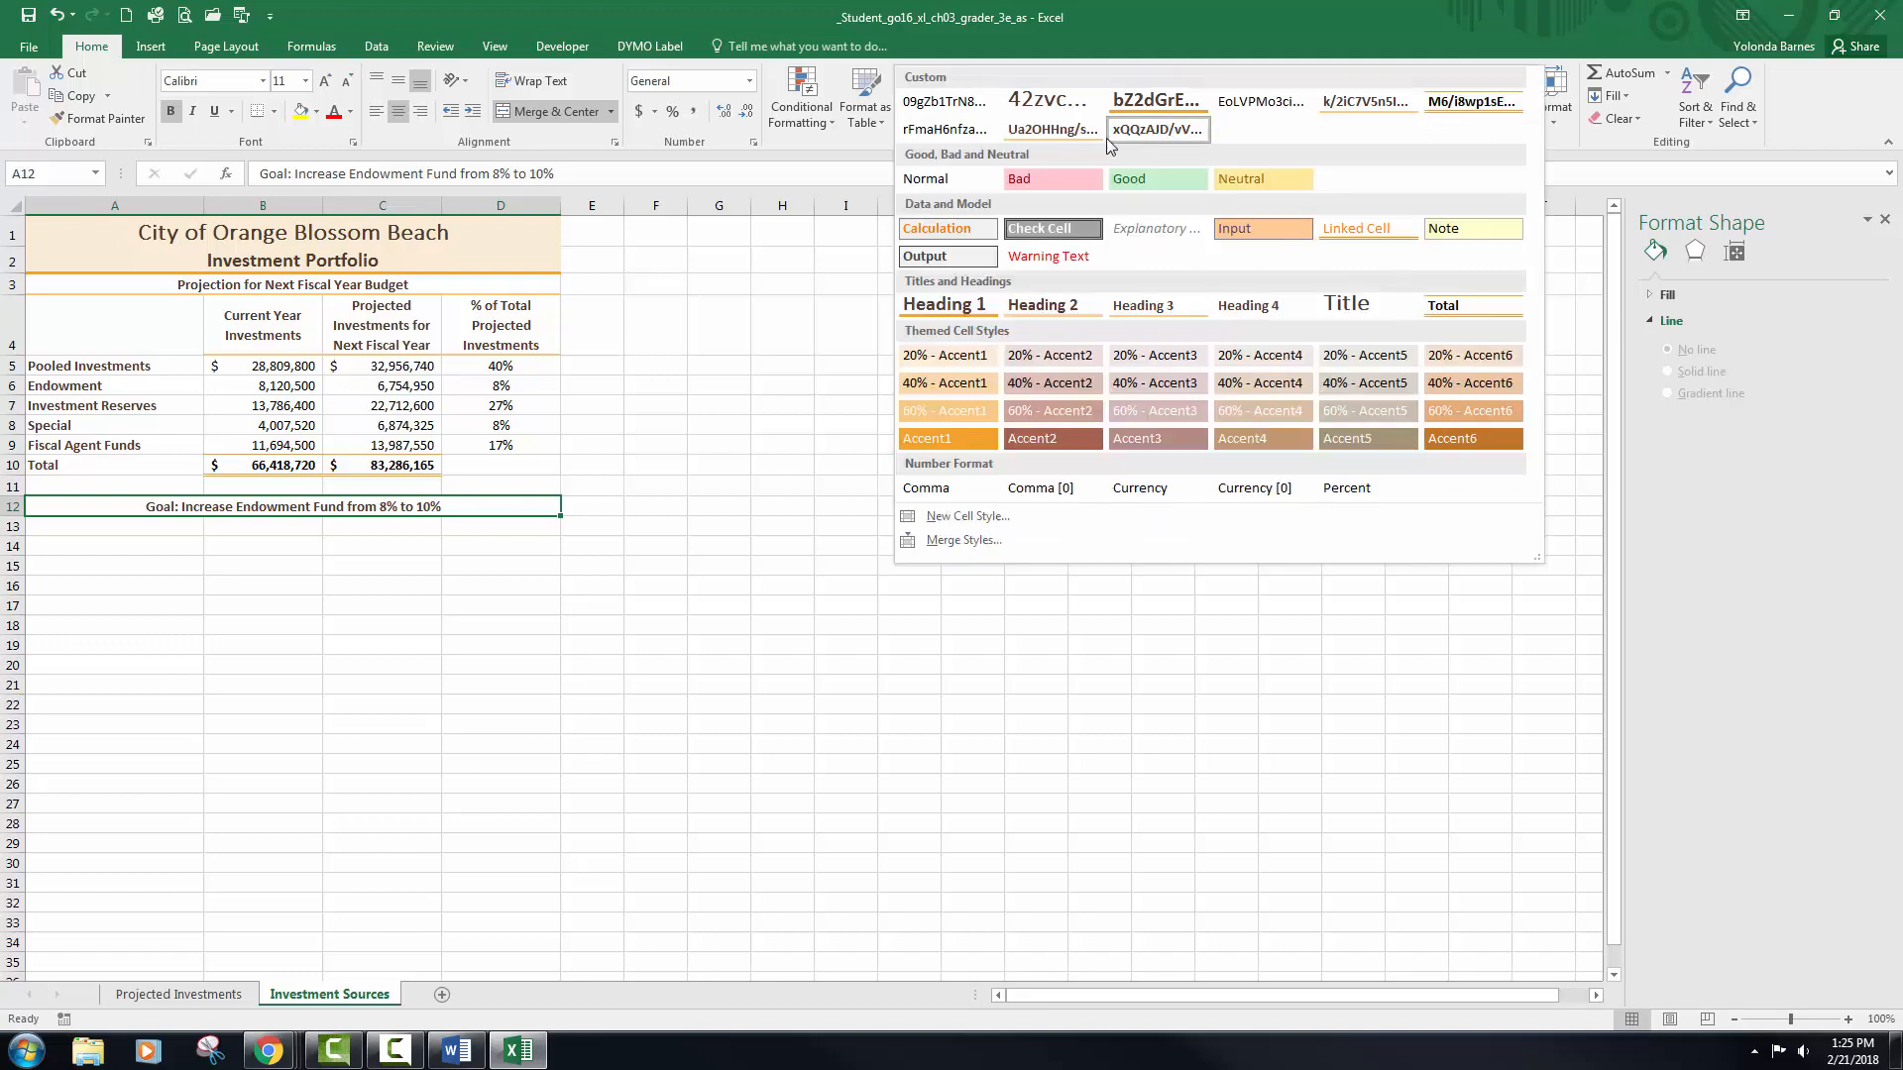
click(1157, 306)
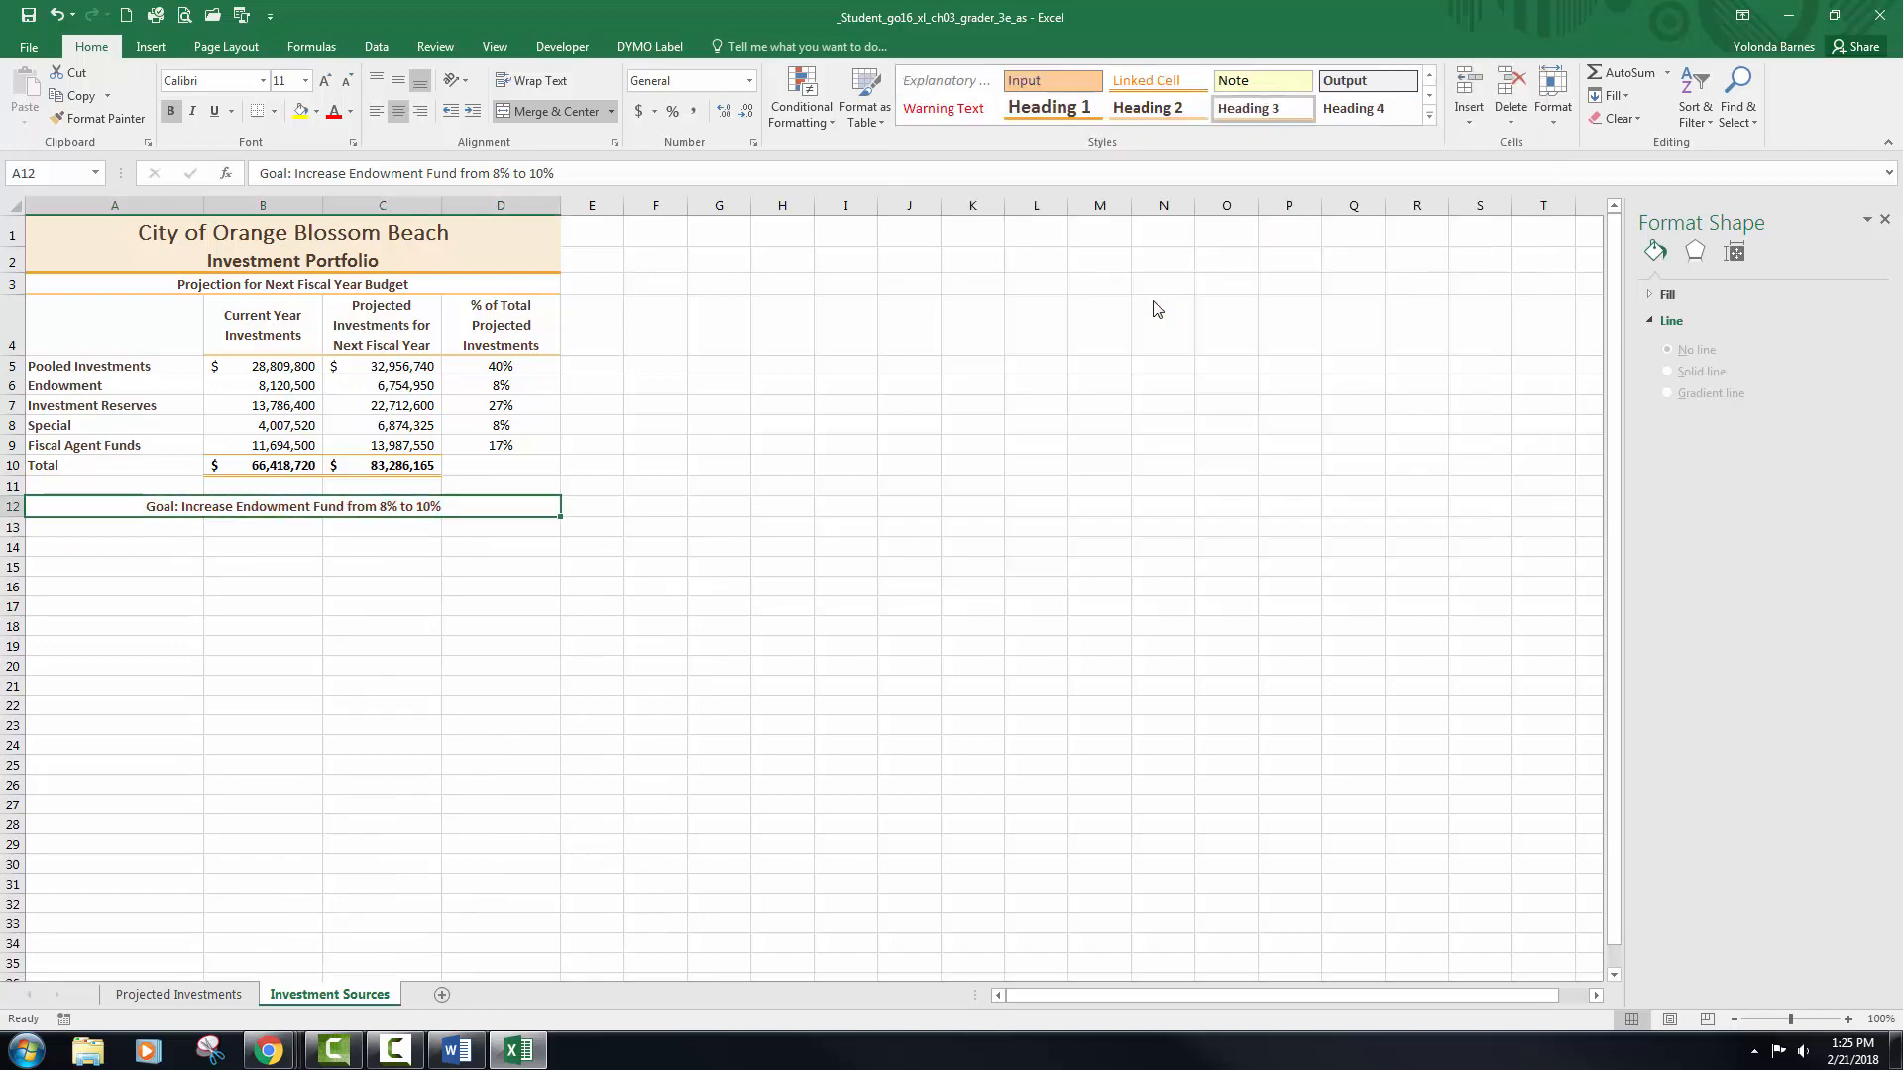
- Enter the row label "Goal Amount" in cell A13
click(86, 528)
text(G)
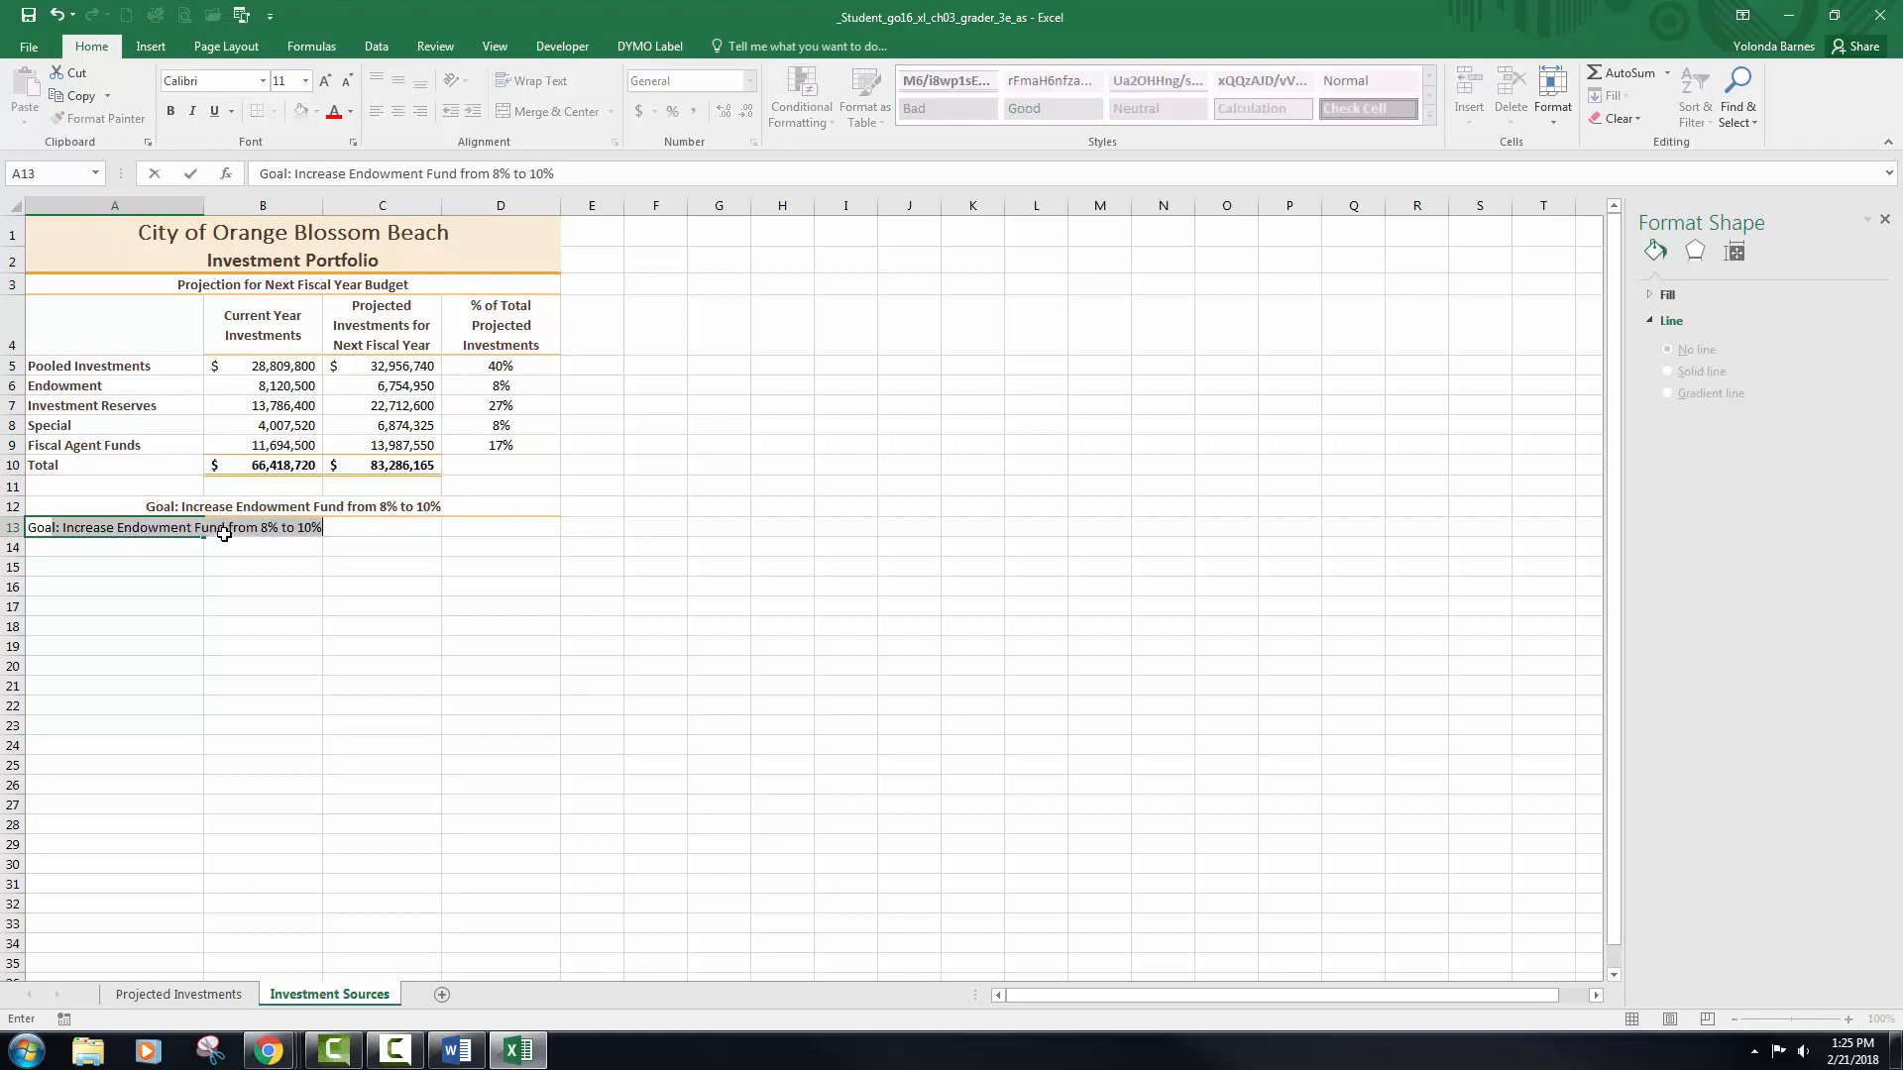
text(oal AMou)
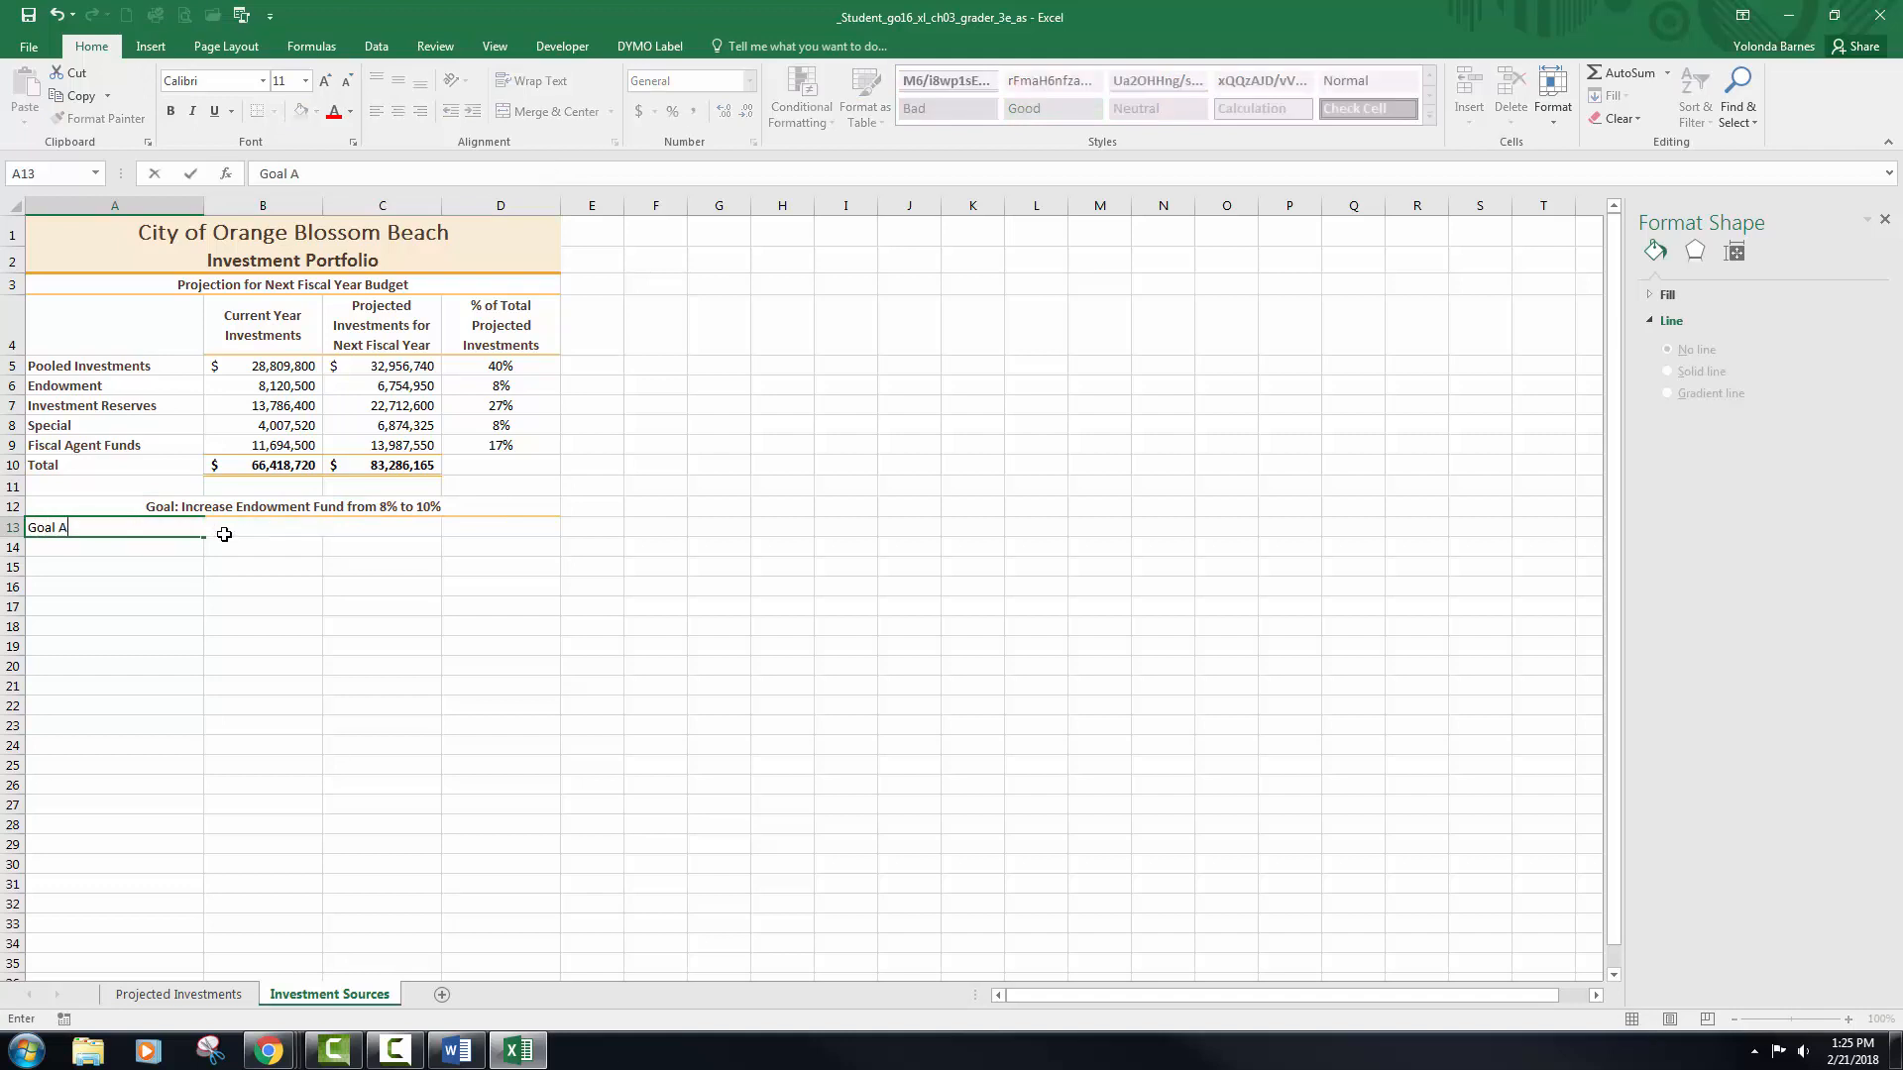
key(BackSpace)
key(BackSpace)
key(BackSpace)
text(mount)
key(Return)
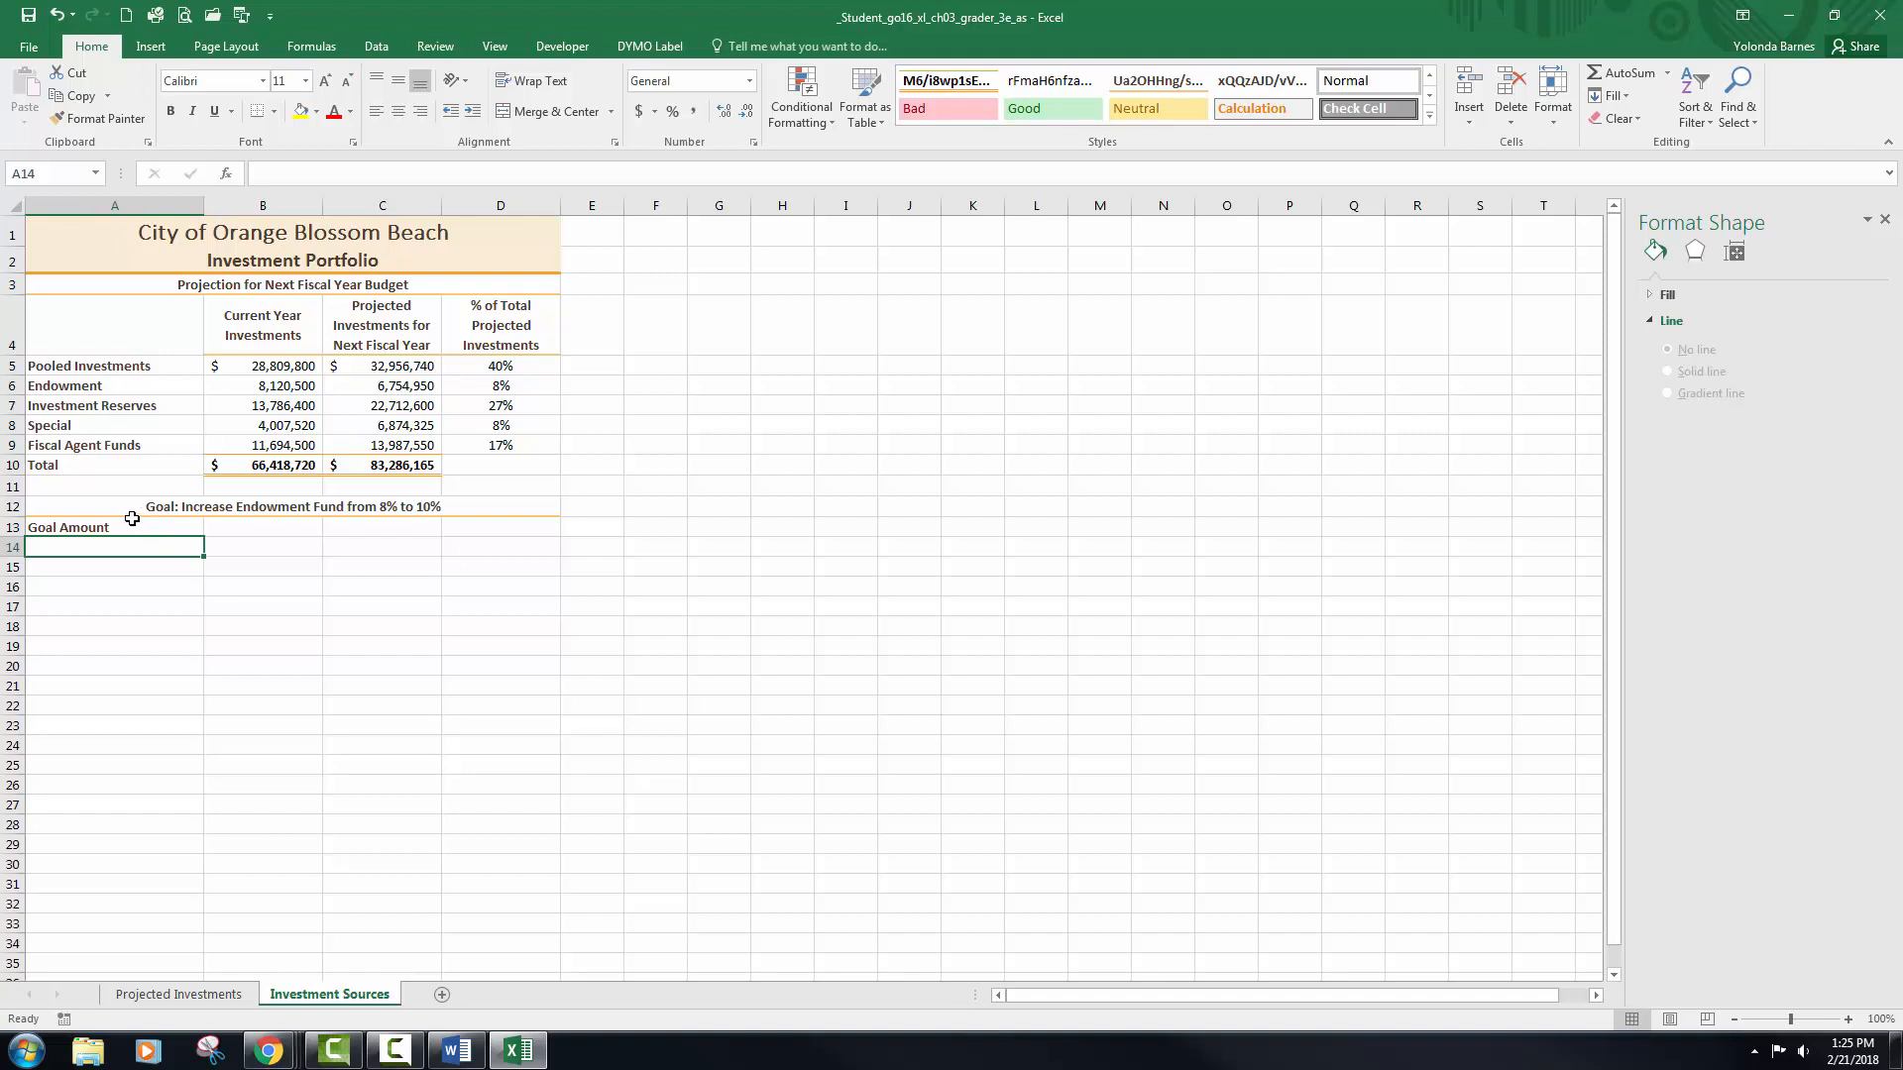
- Copy the Endowment row's projected amount and percentage from C6:D6 into B13:C13
click(396, 388)
drag(396, 388, 503, 387)
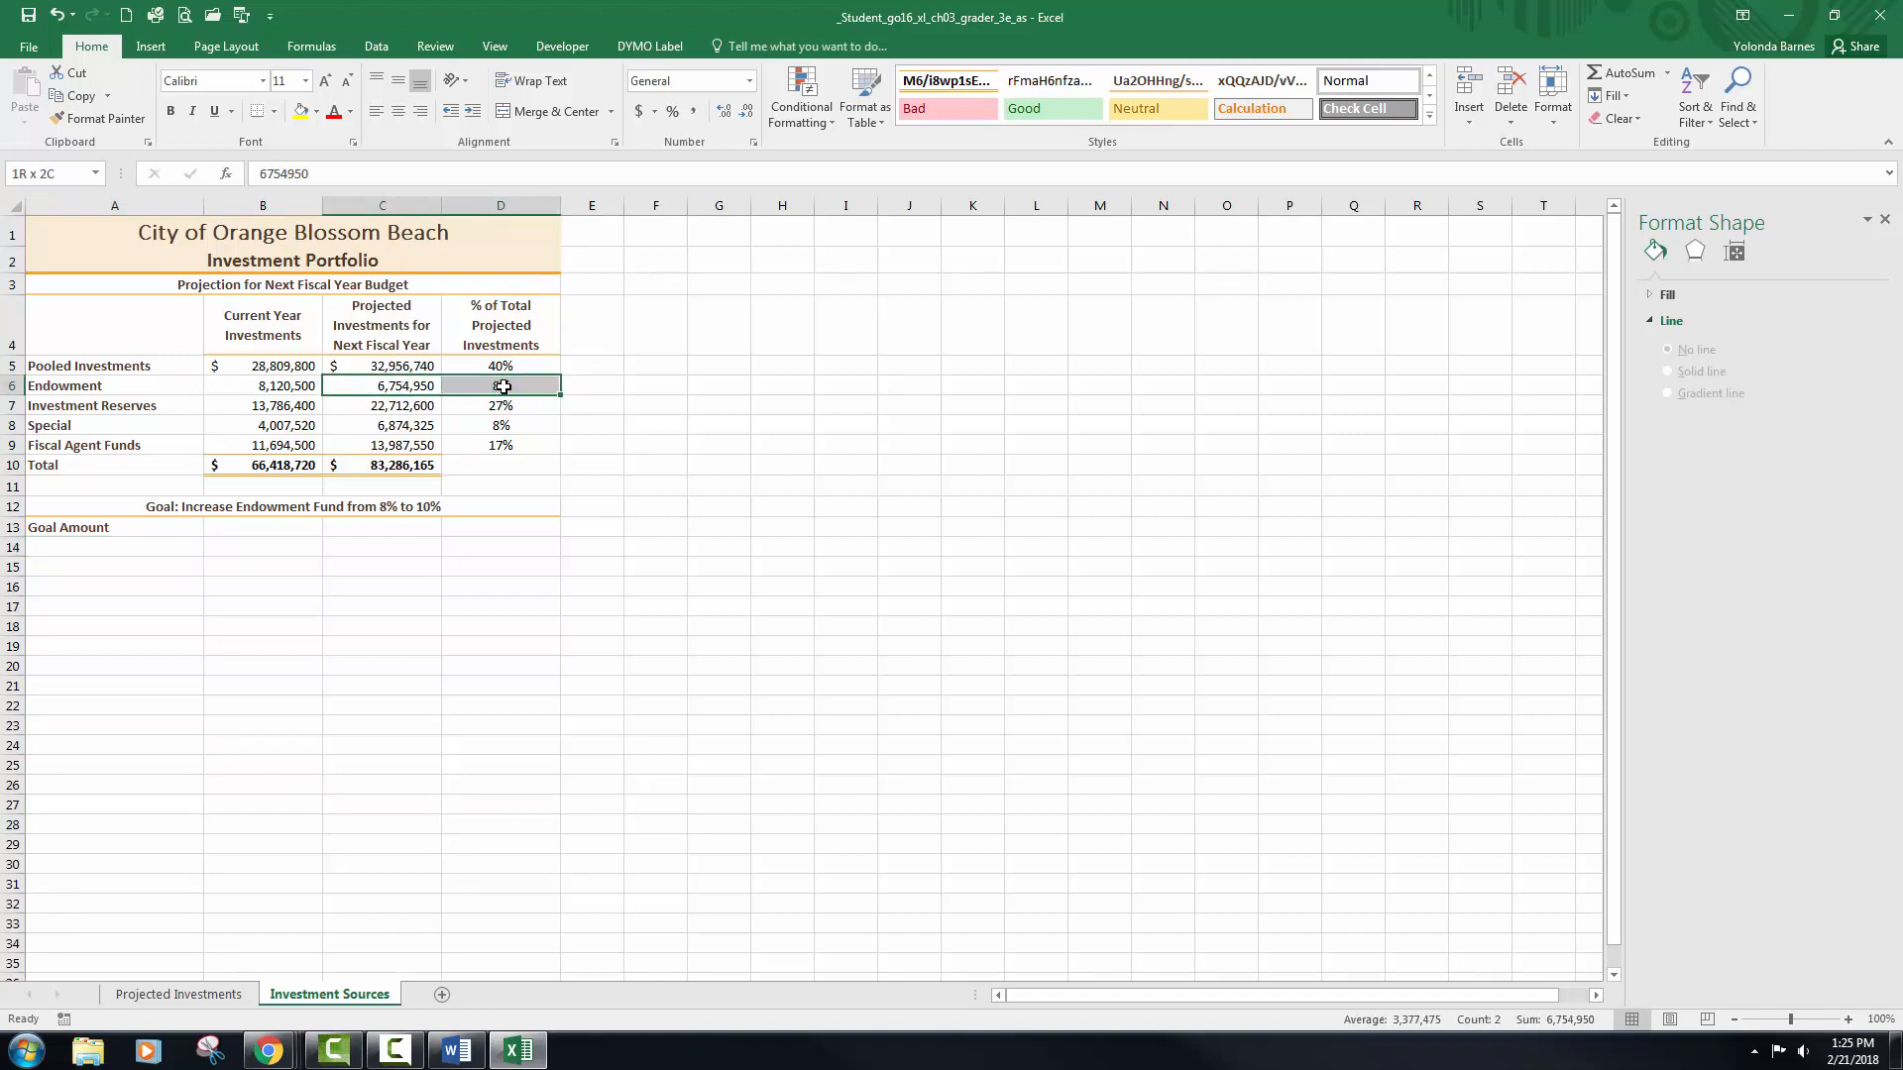
key(ctrl+c)
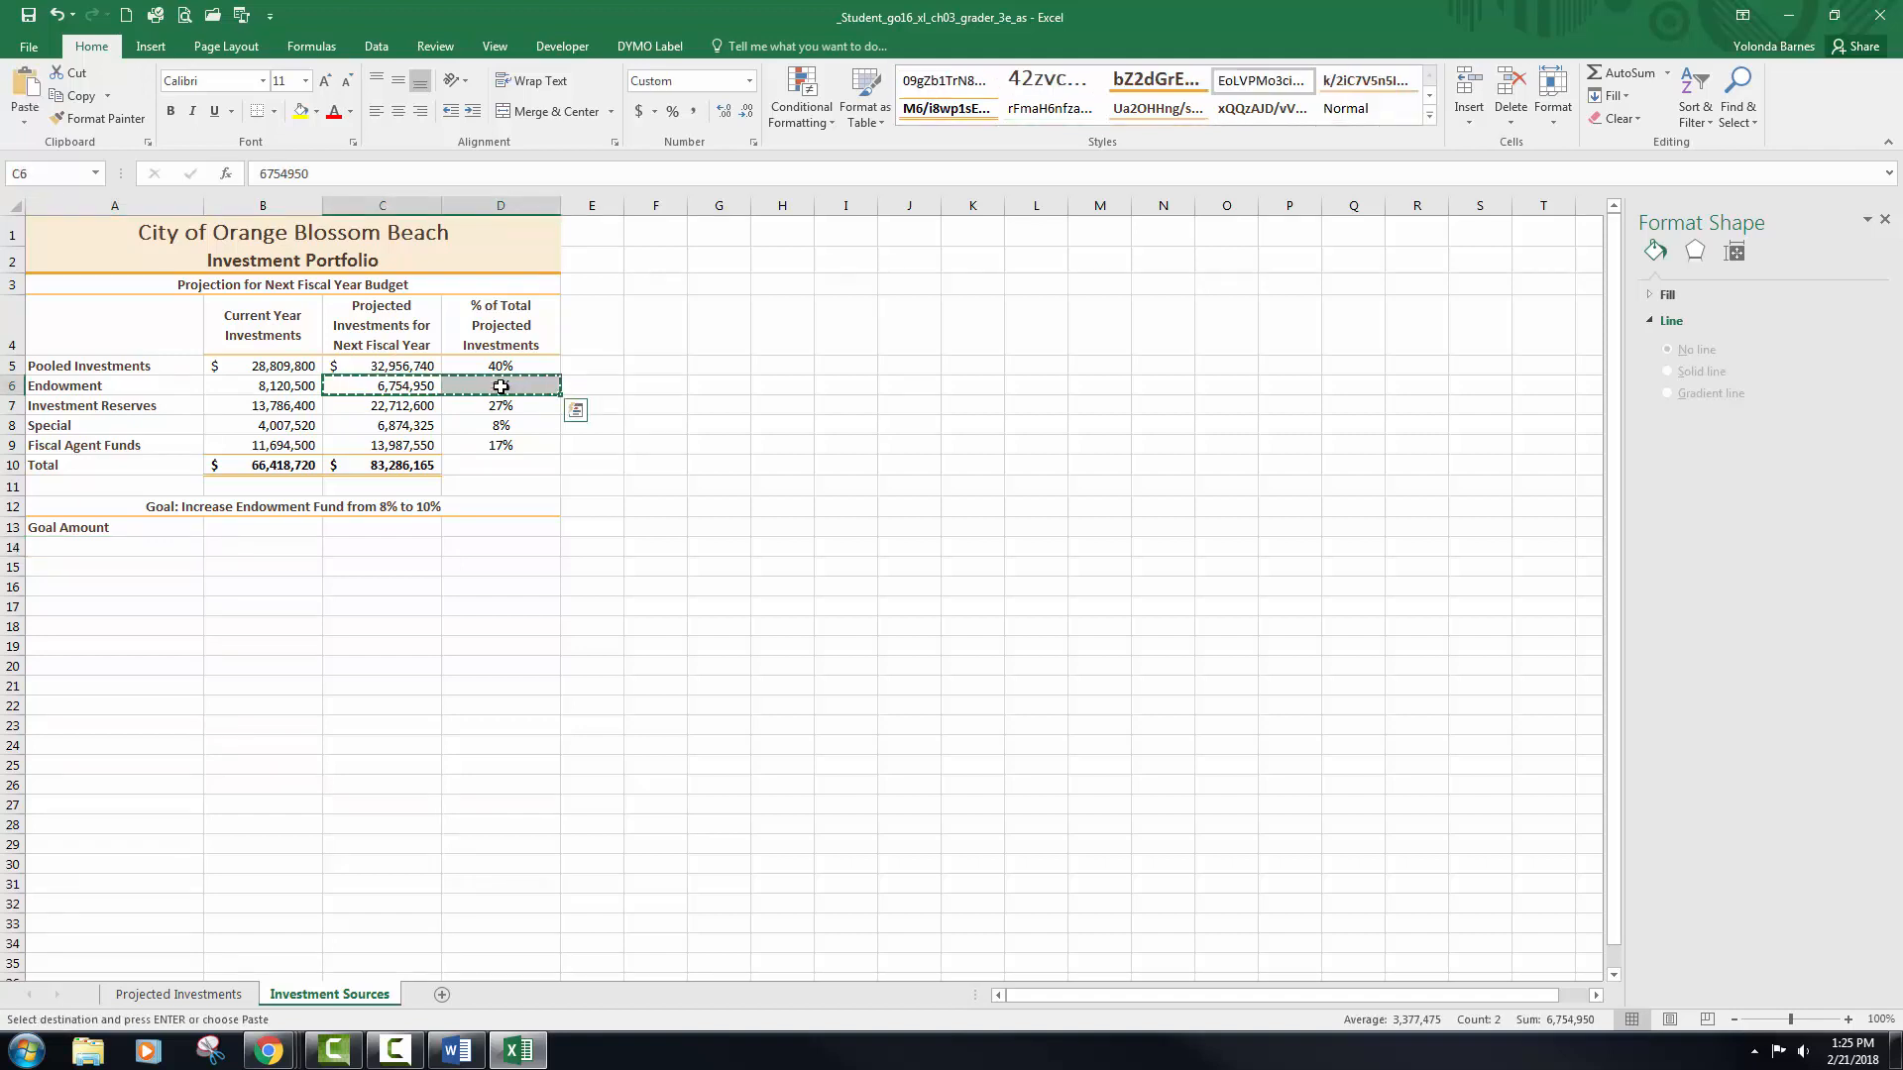
click(260, 530)
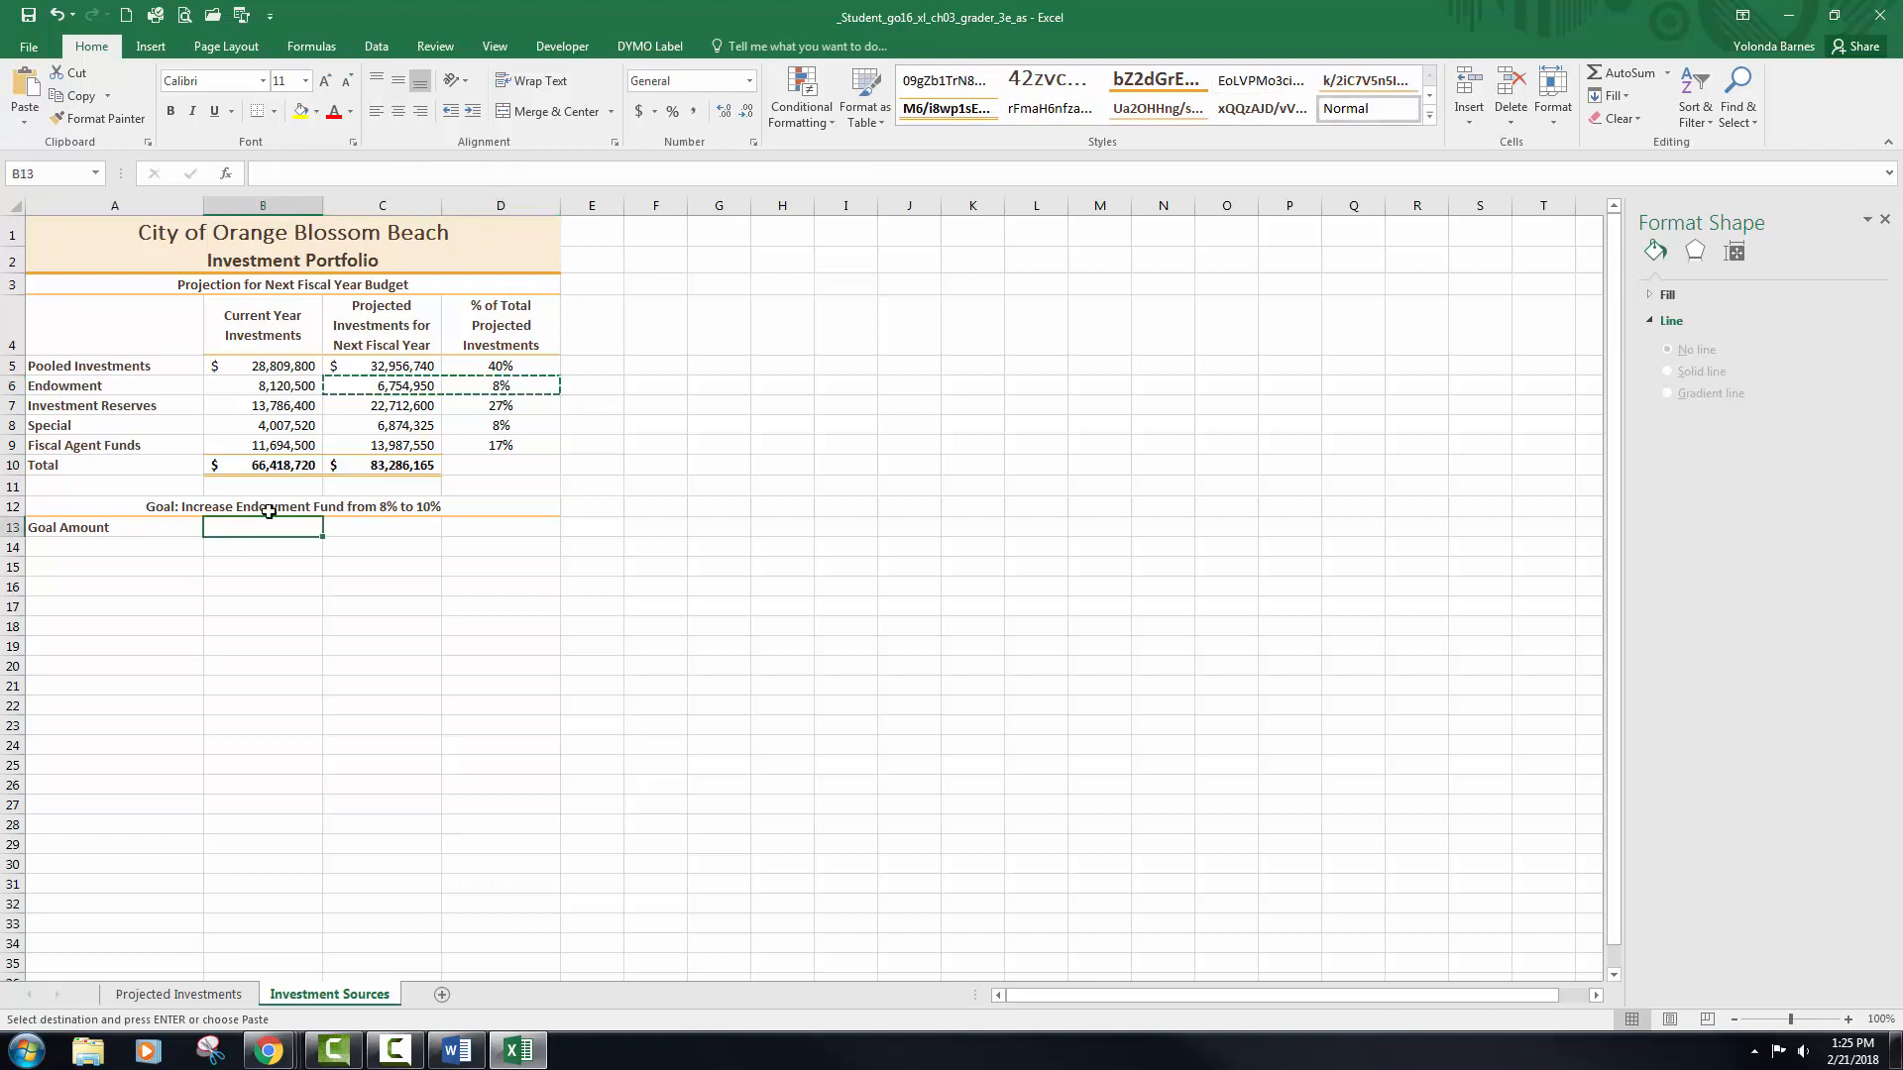
key(ctrl+v)
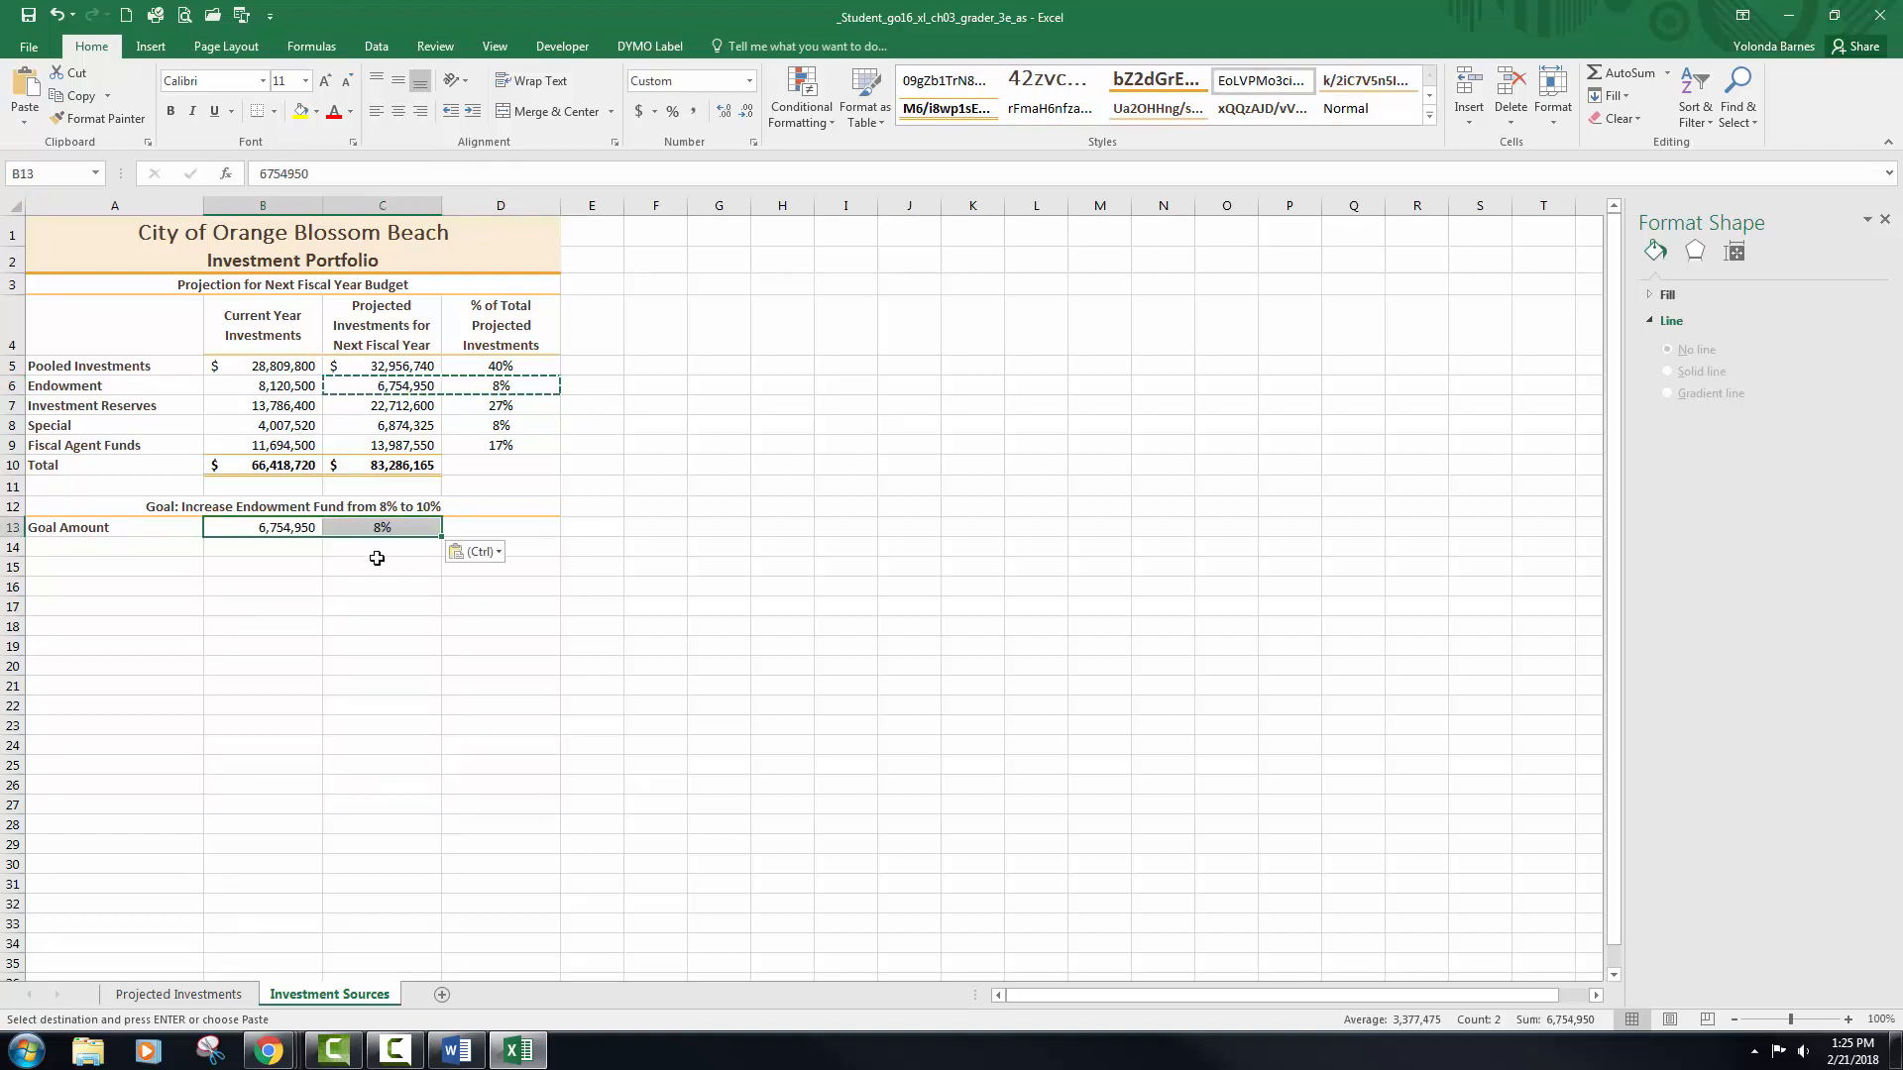
key(Escape)
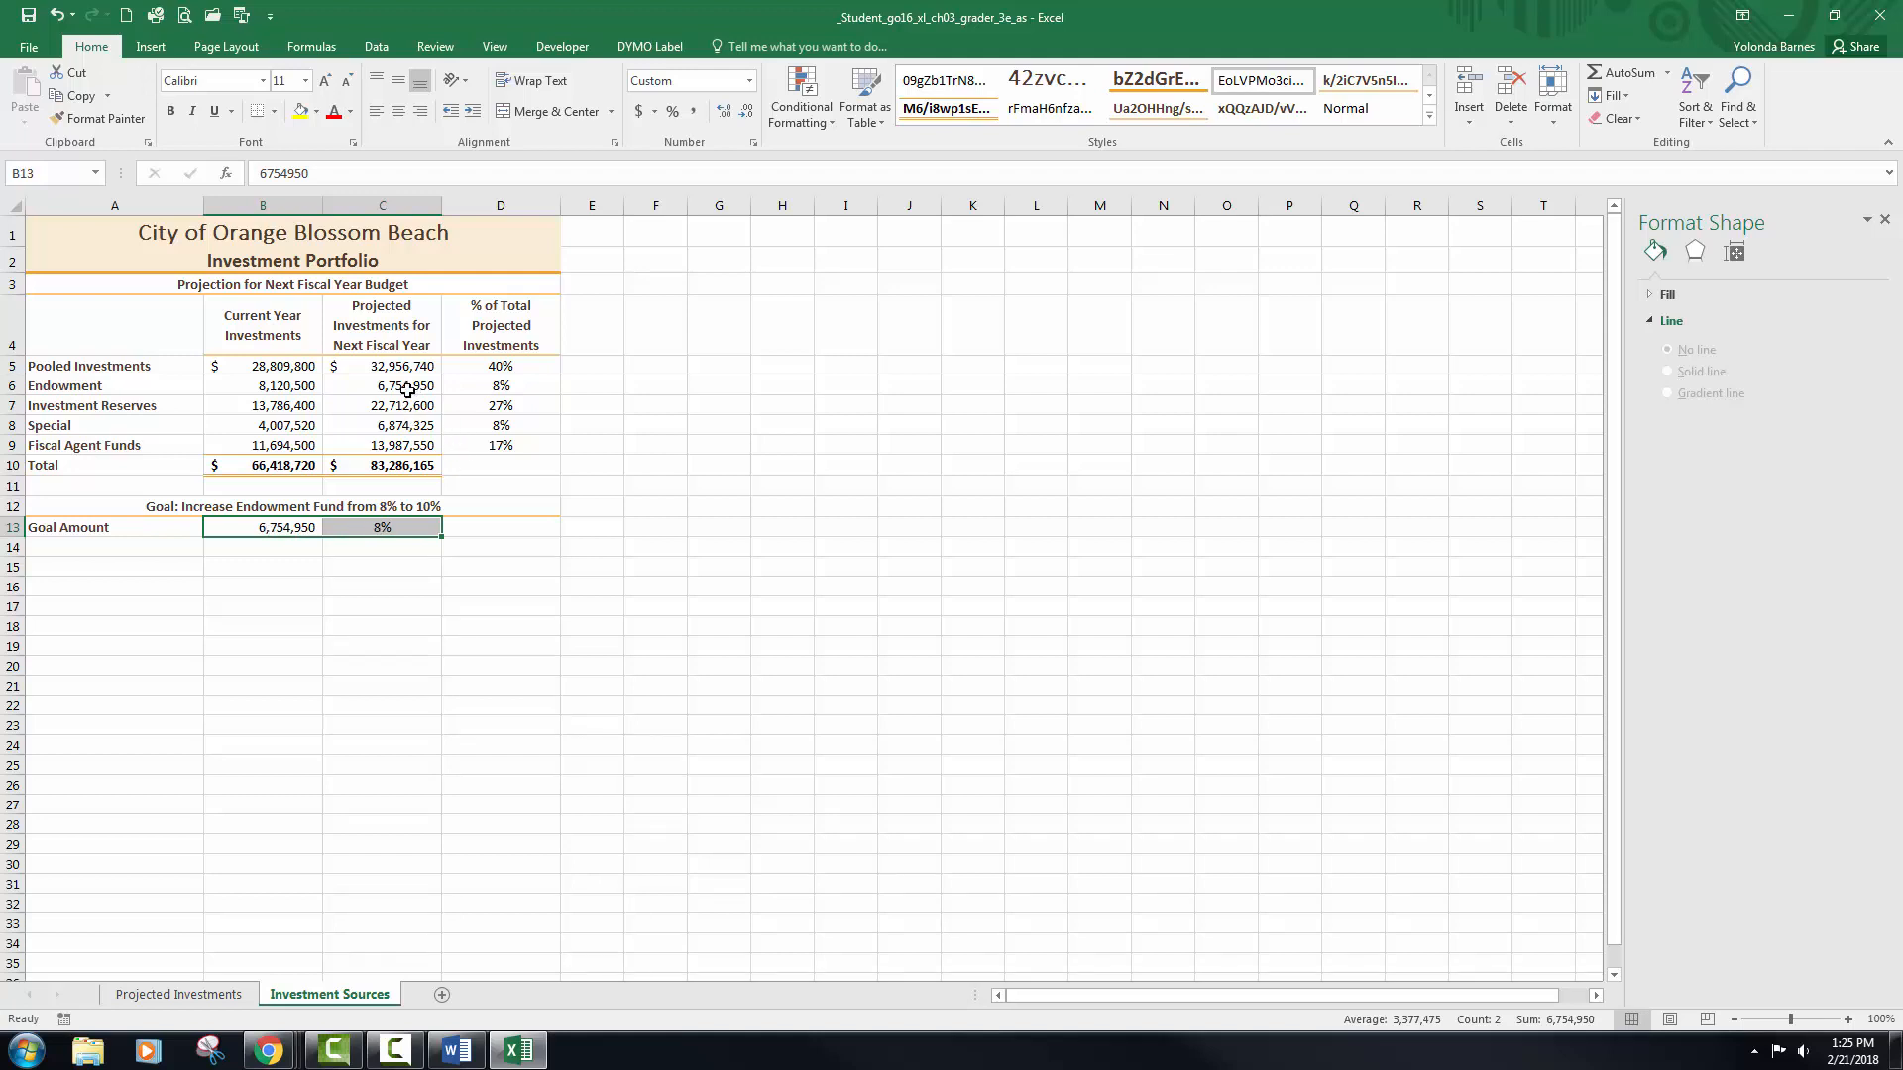
- Compare the projected Endowment amount and percentage in C6:D6 with the copied Goal Amount cells in B13:C13
drag(408, 390, 575, 409)
drag(264, 525, 368, 525)
click(369, 592)
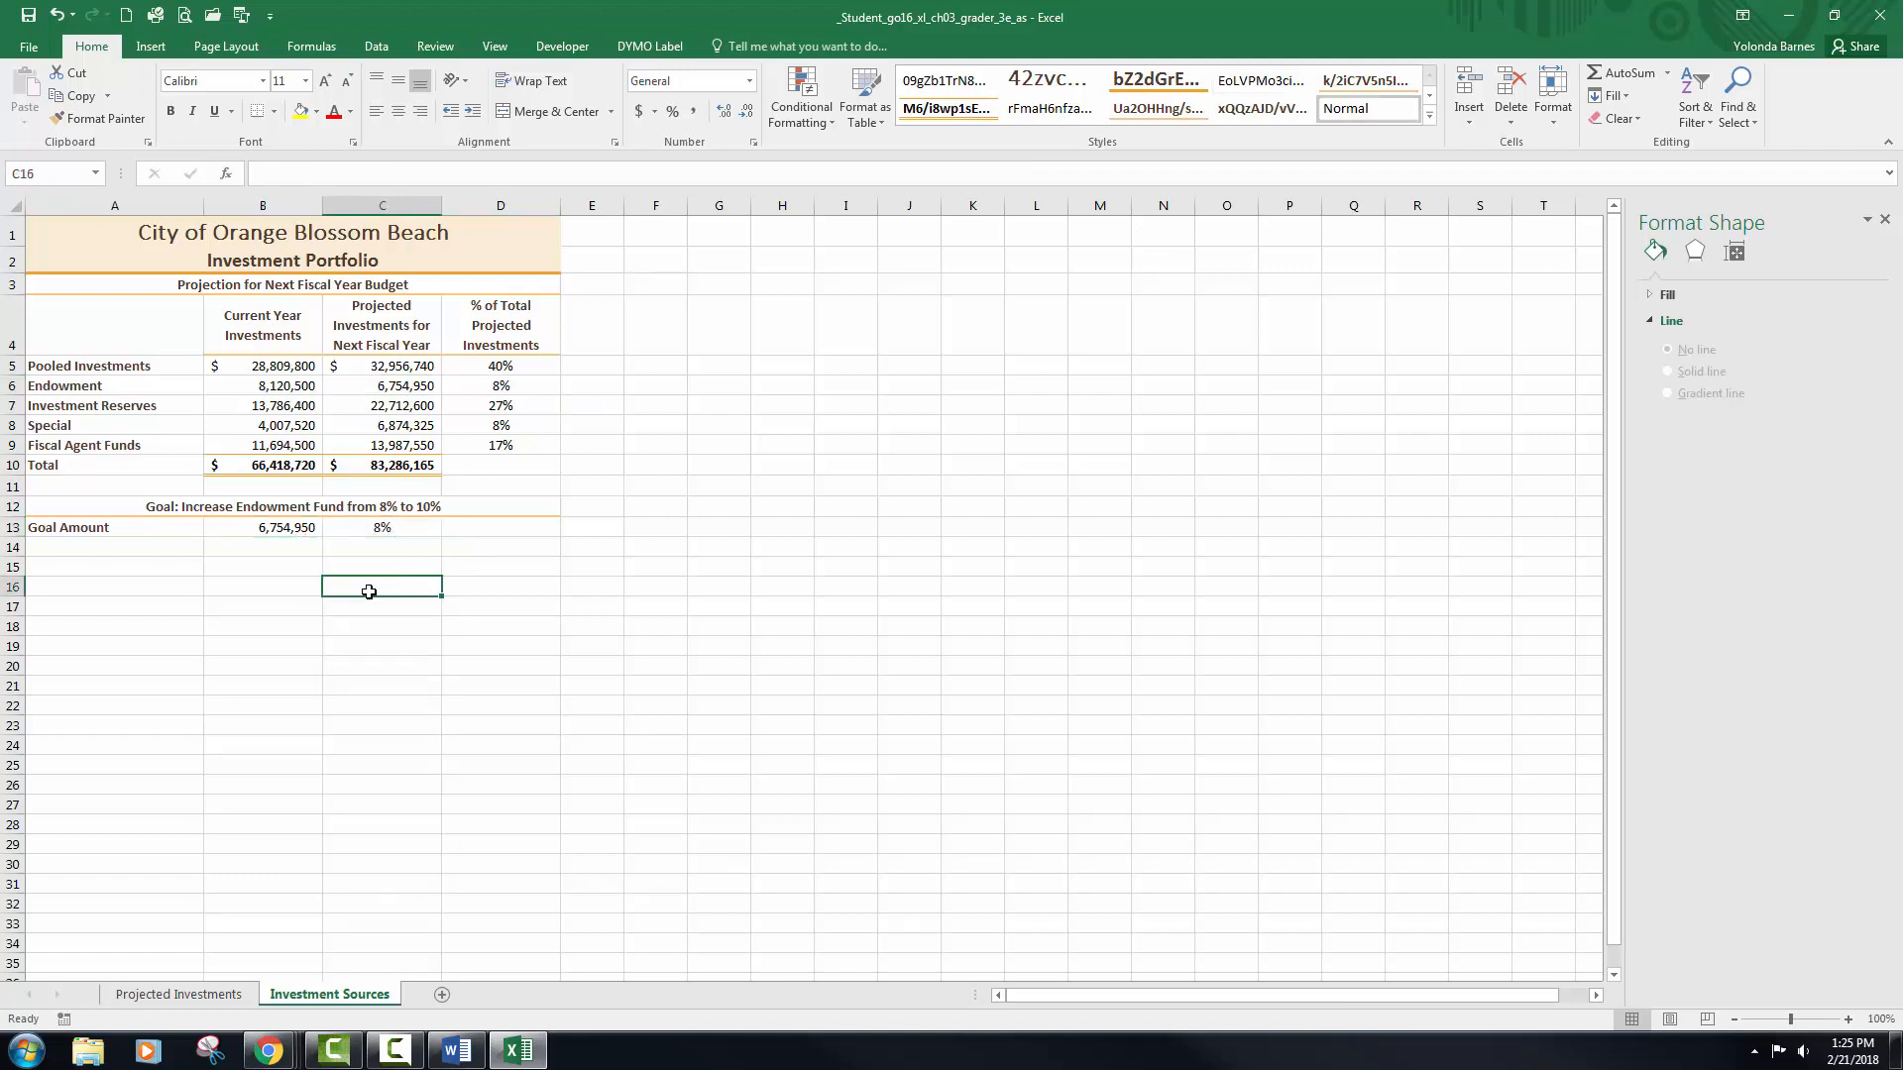
click(409, 548)
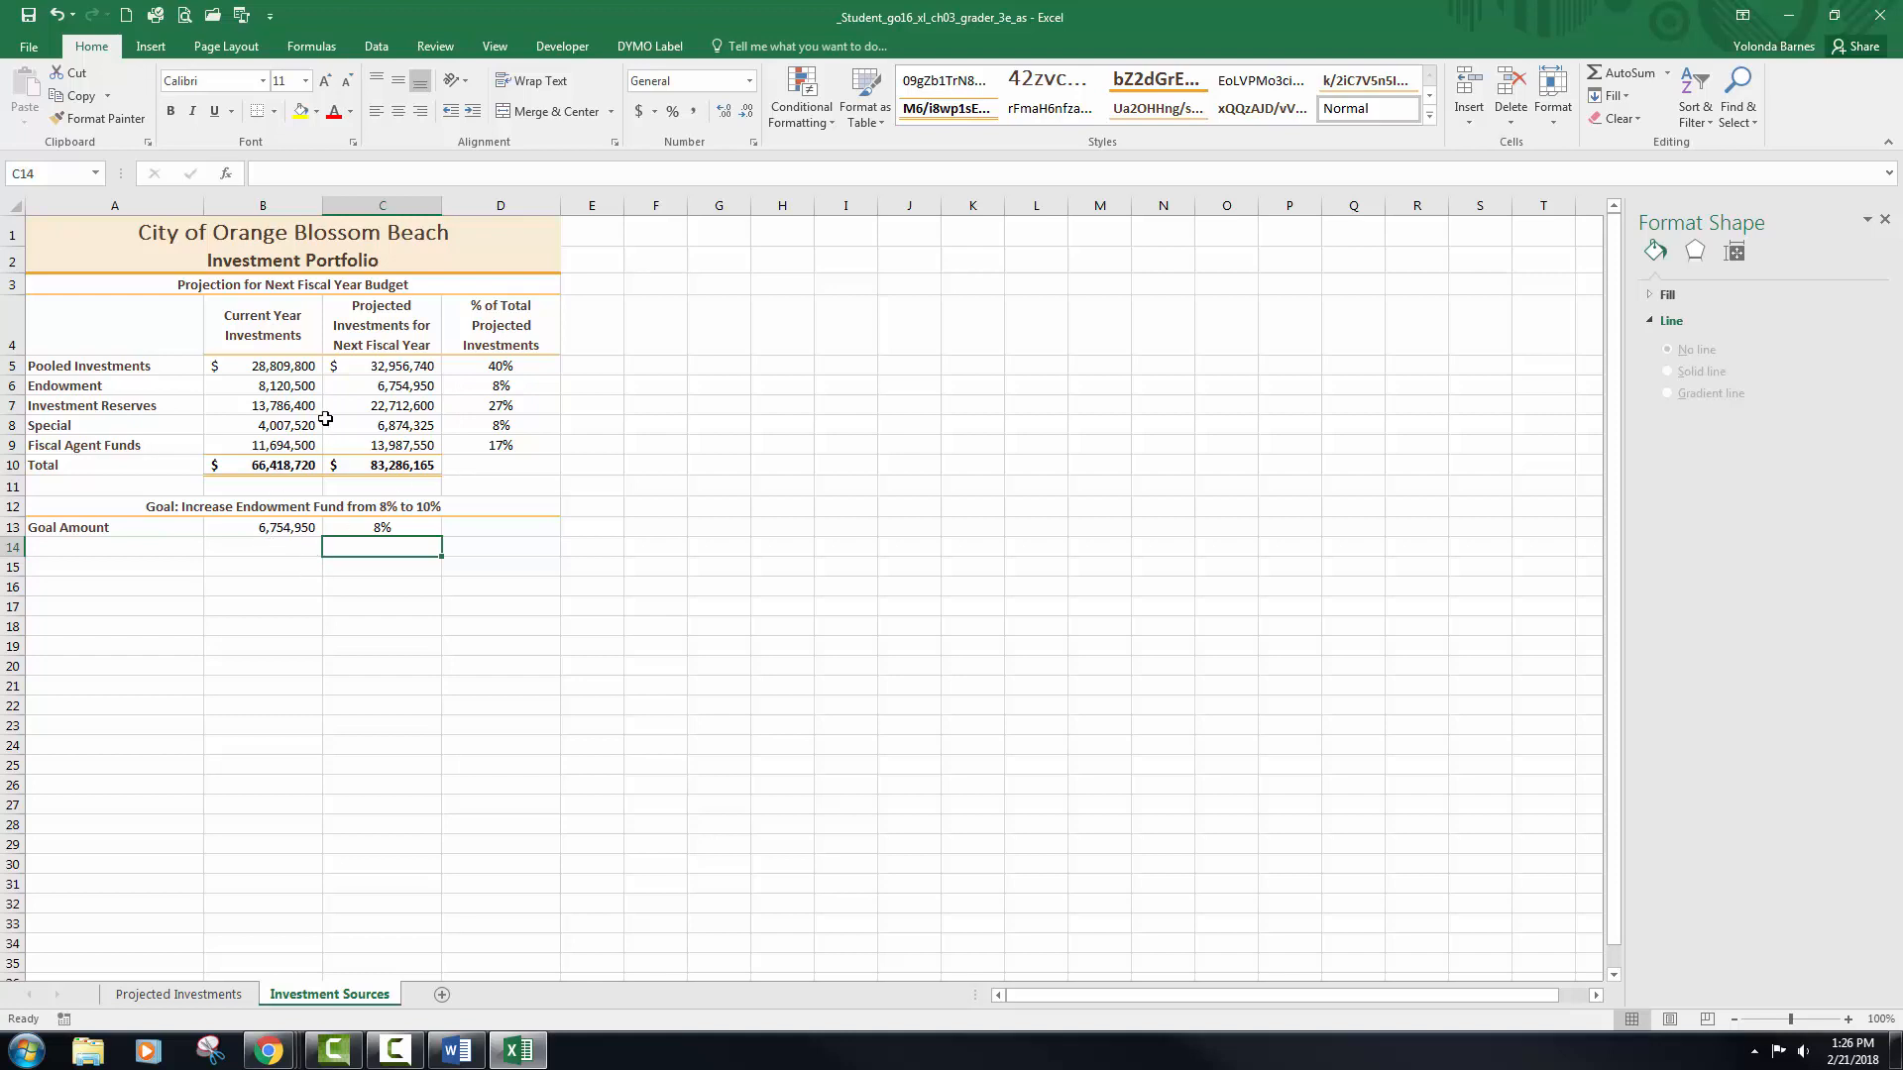
drag(382, 387, 481, 458)
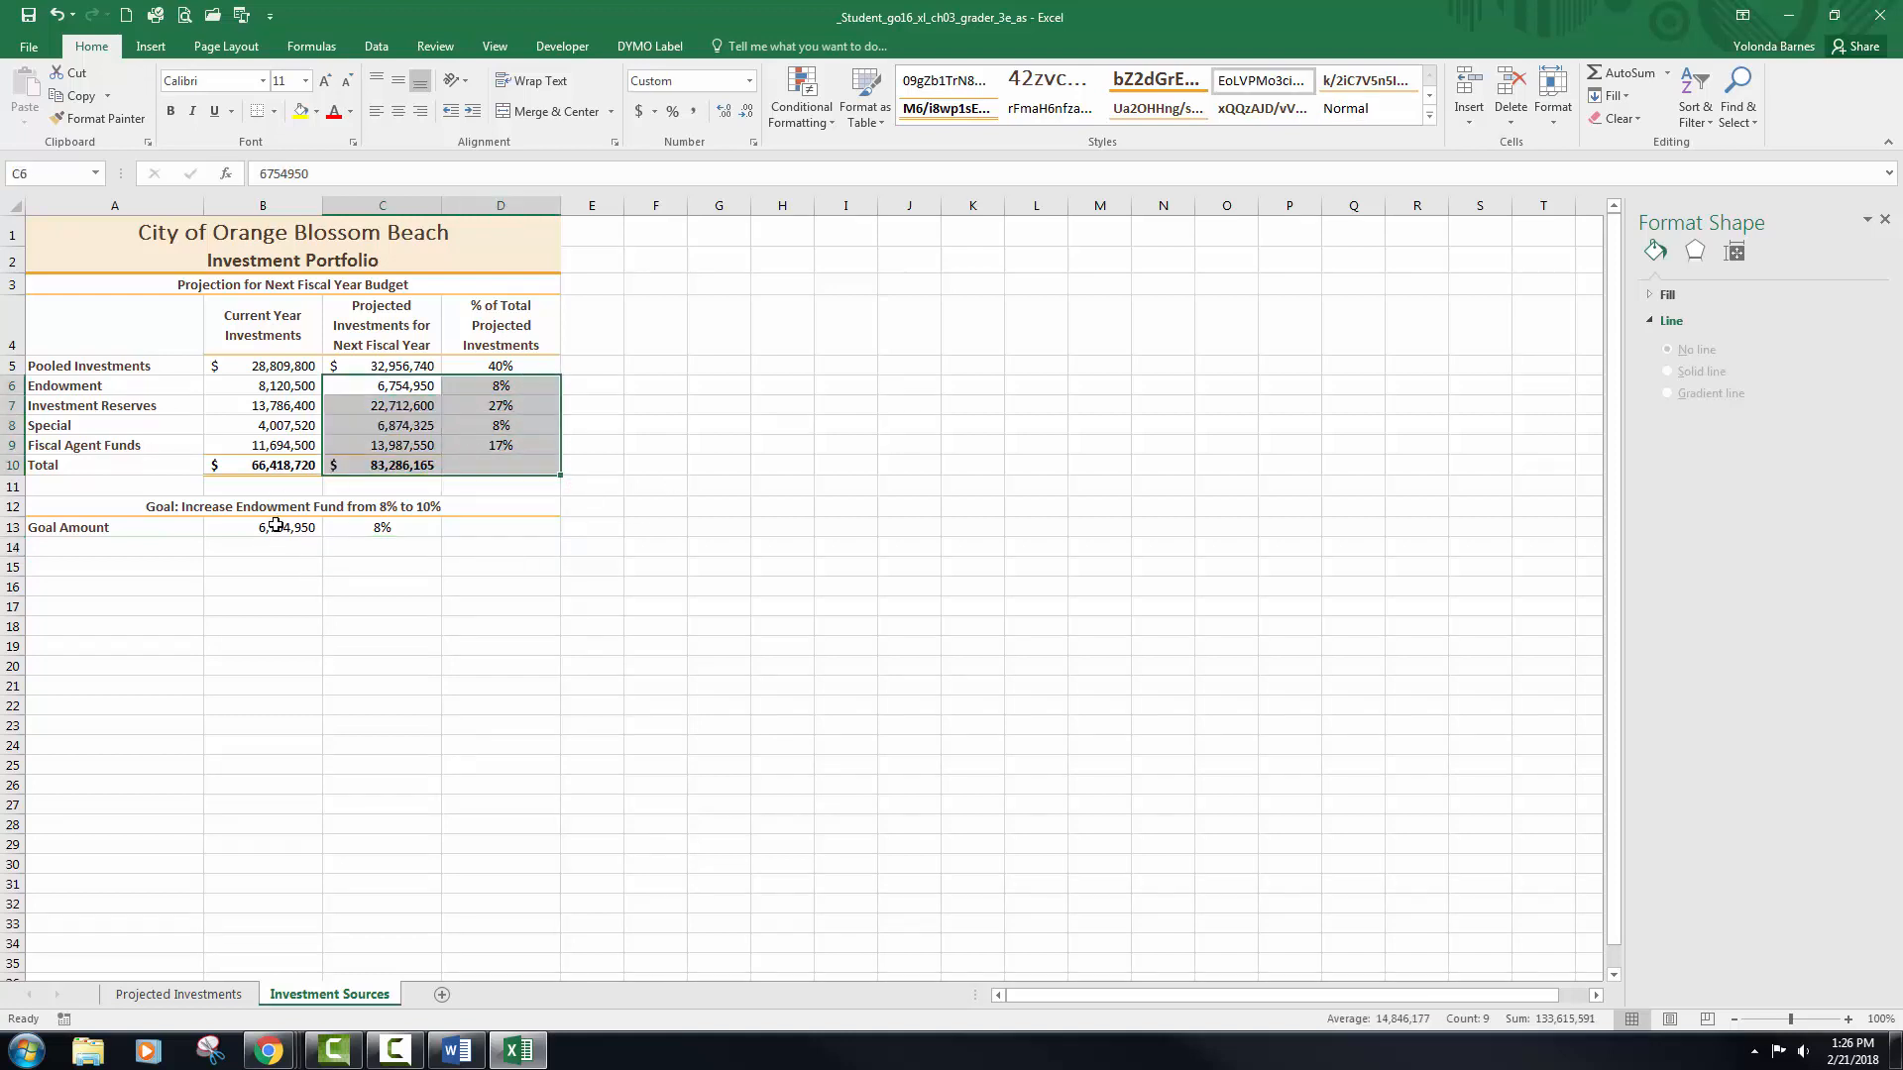
drag(279, 526, 446, 624)
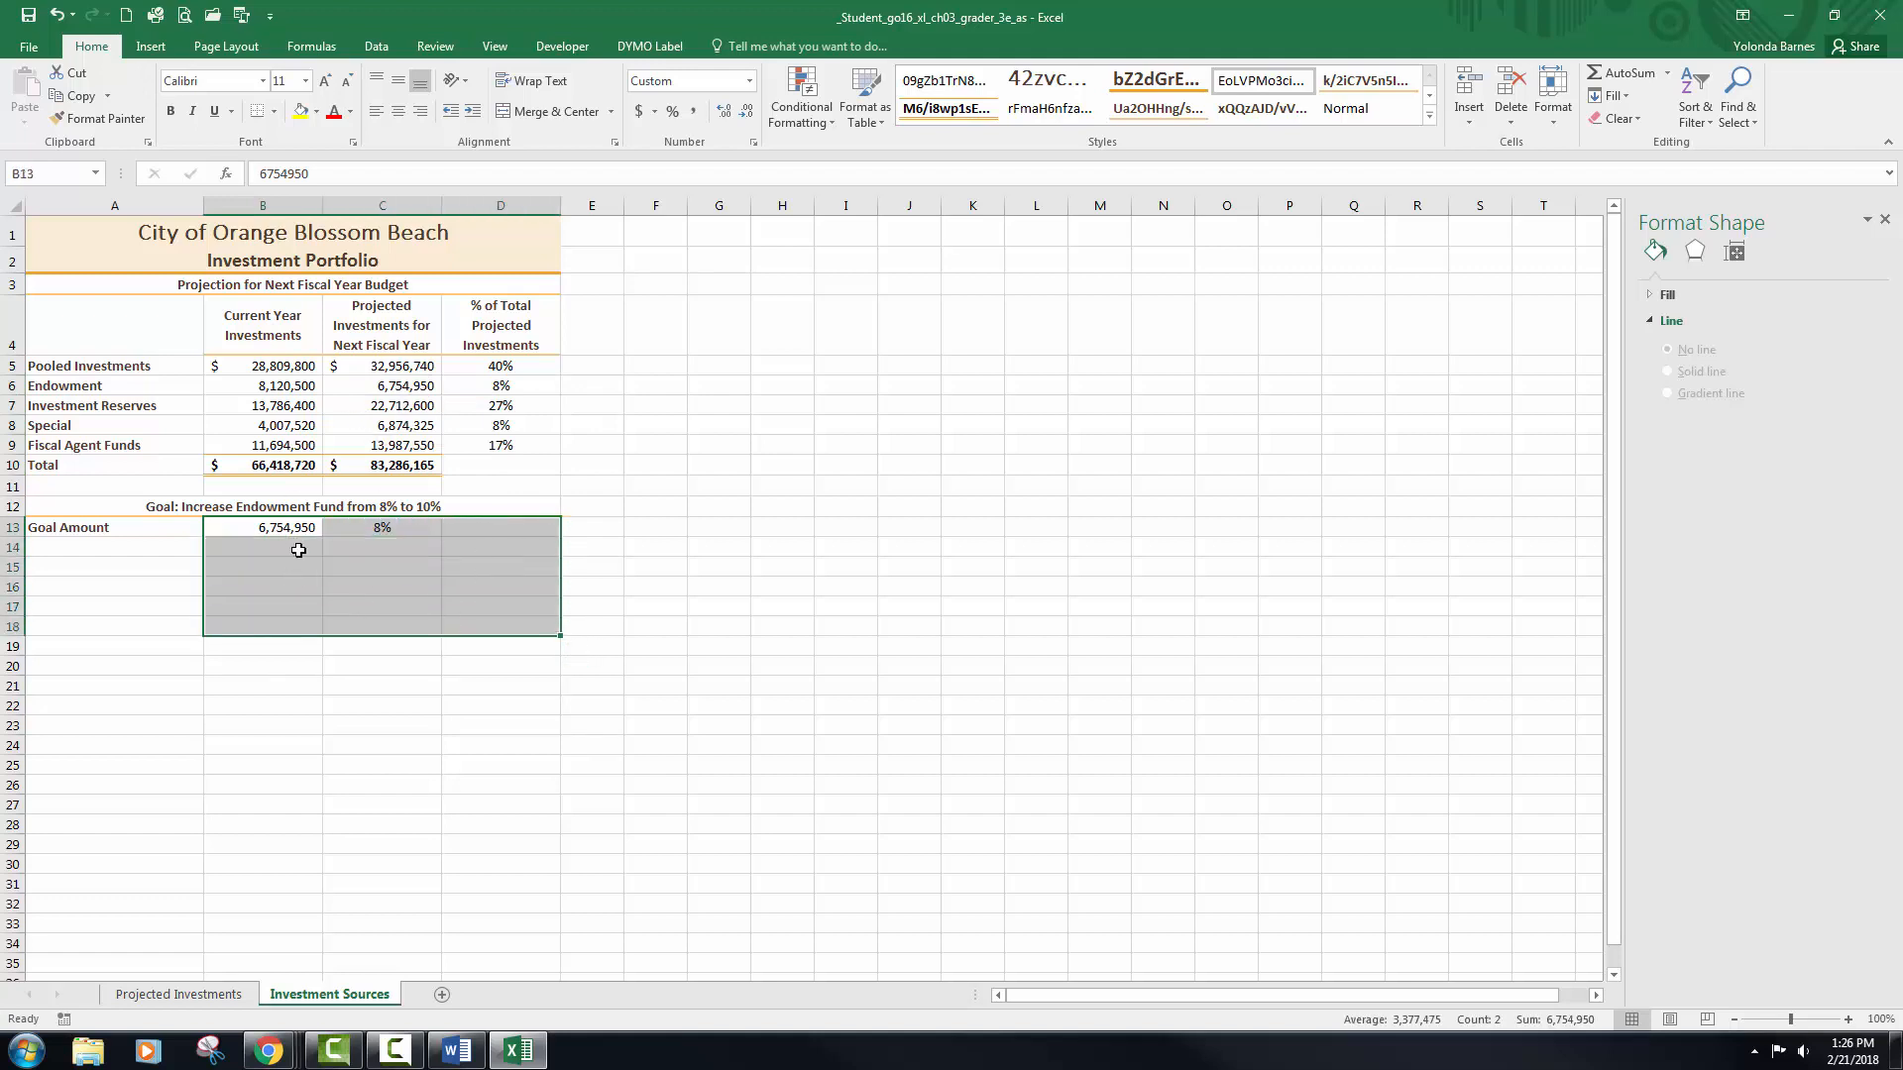
click(457, 541)
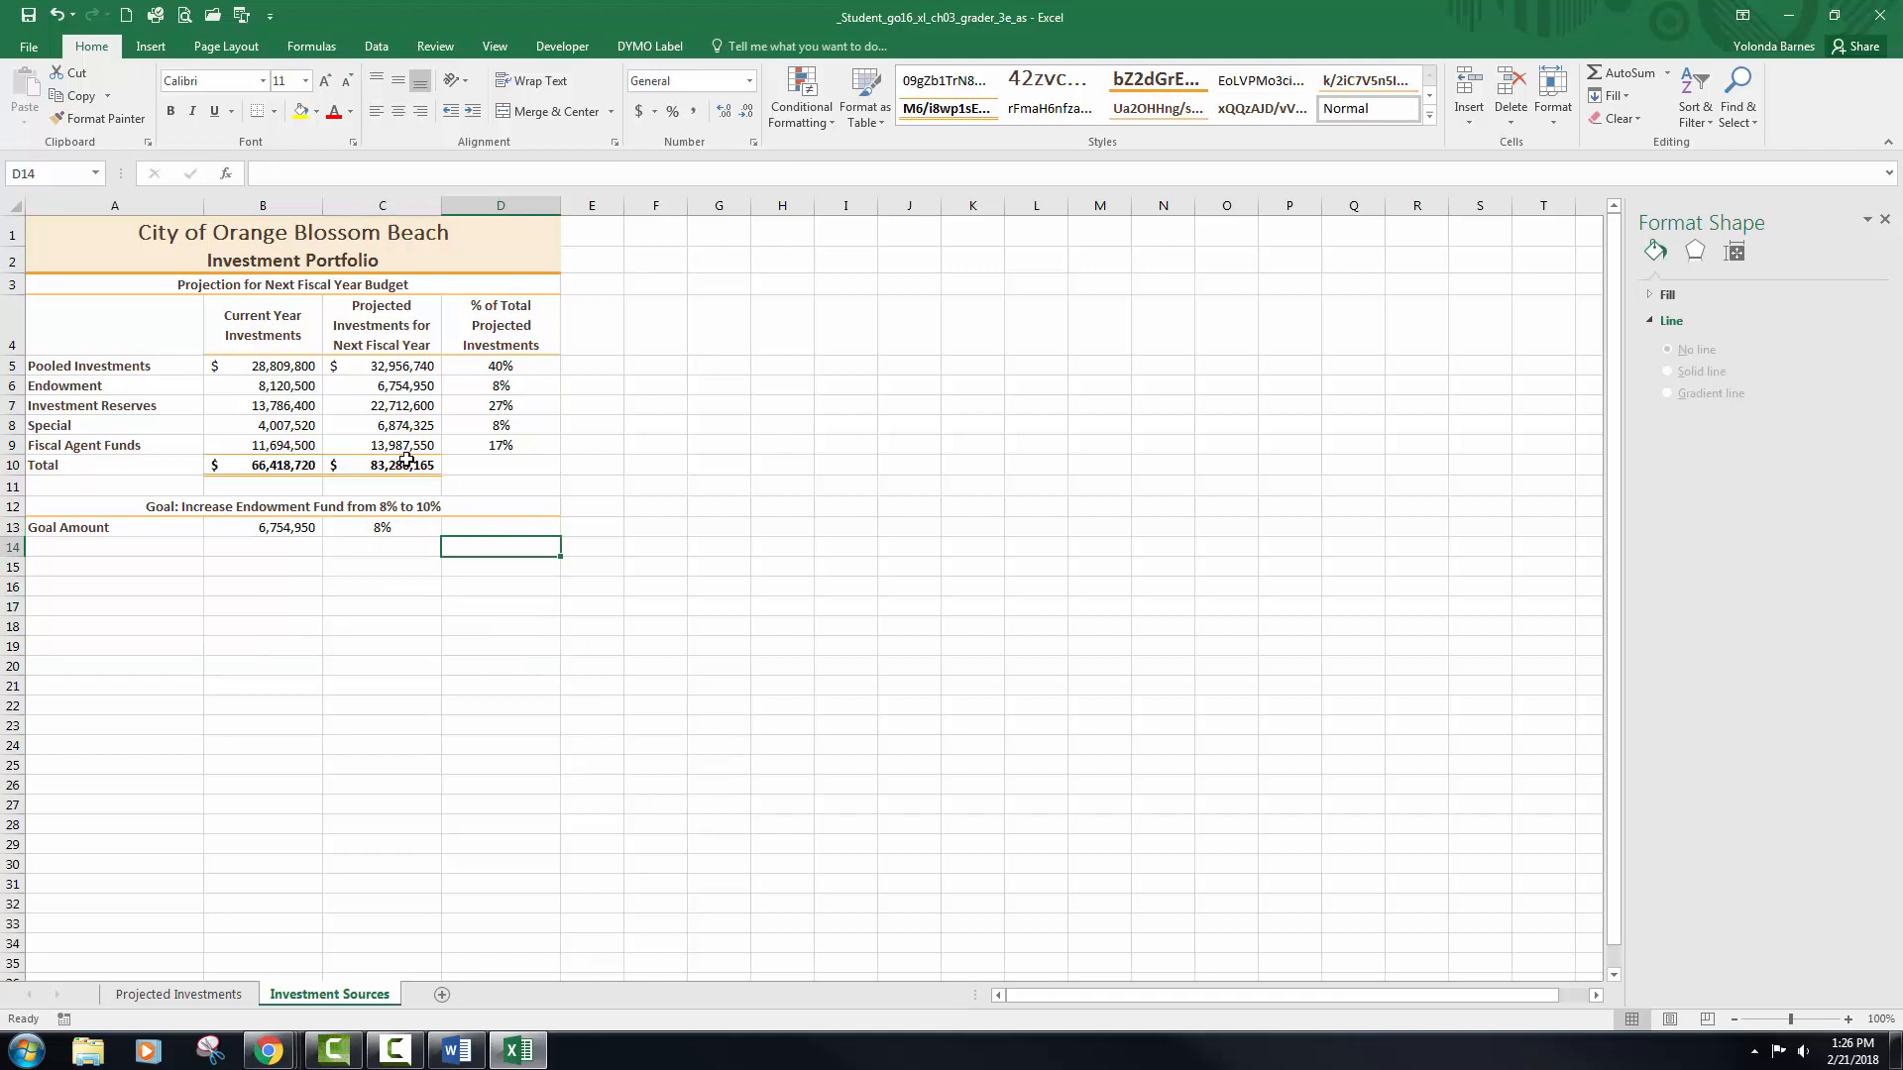
click(297, 528)
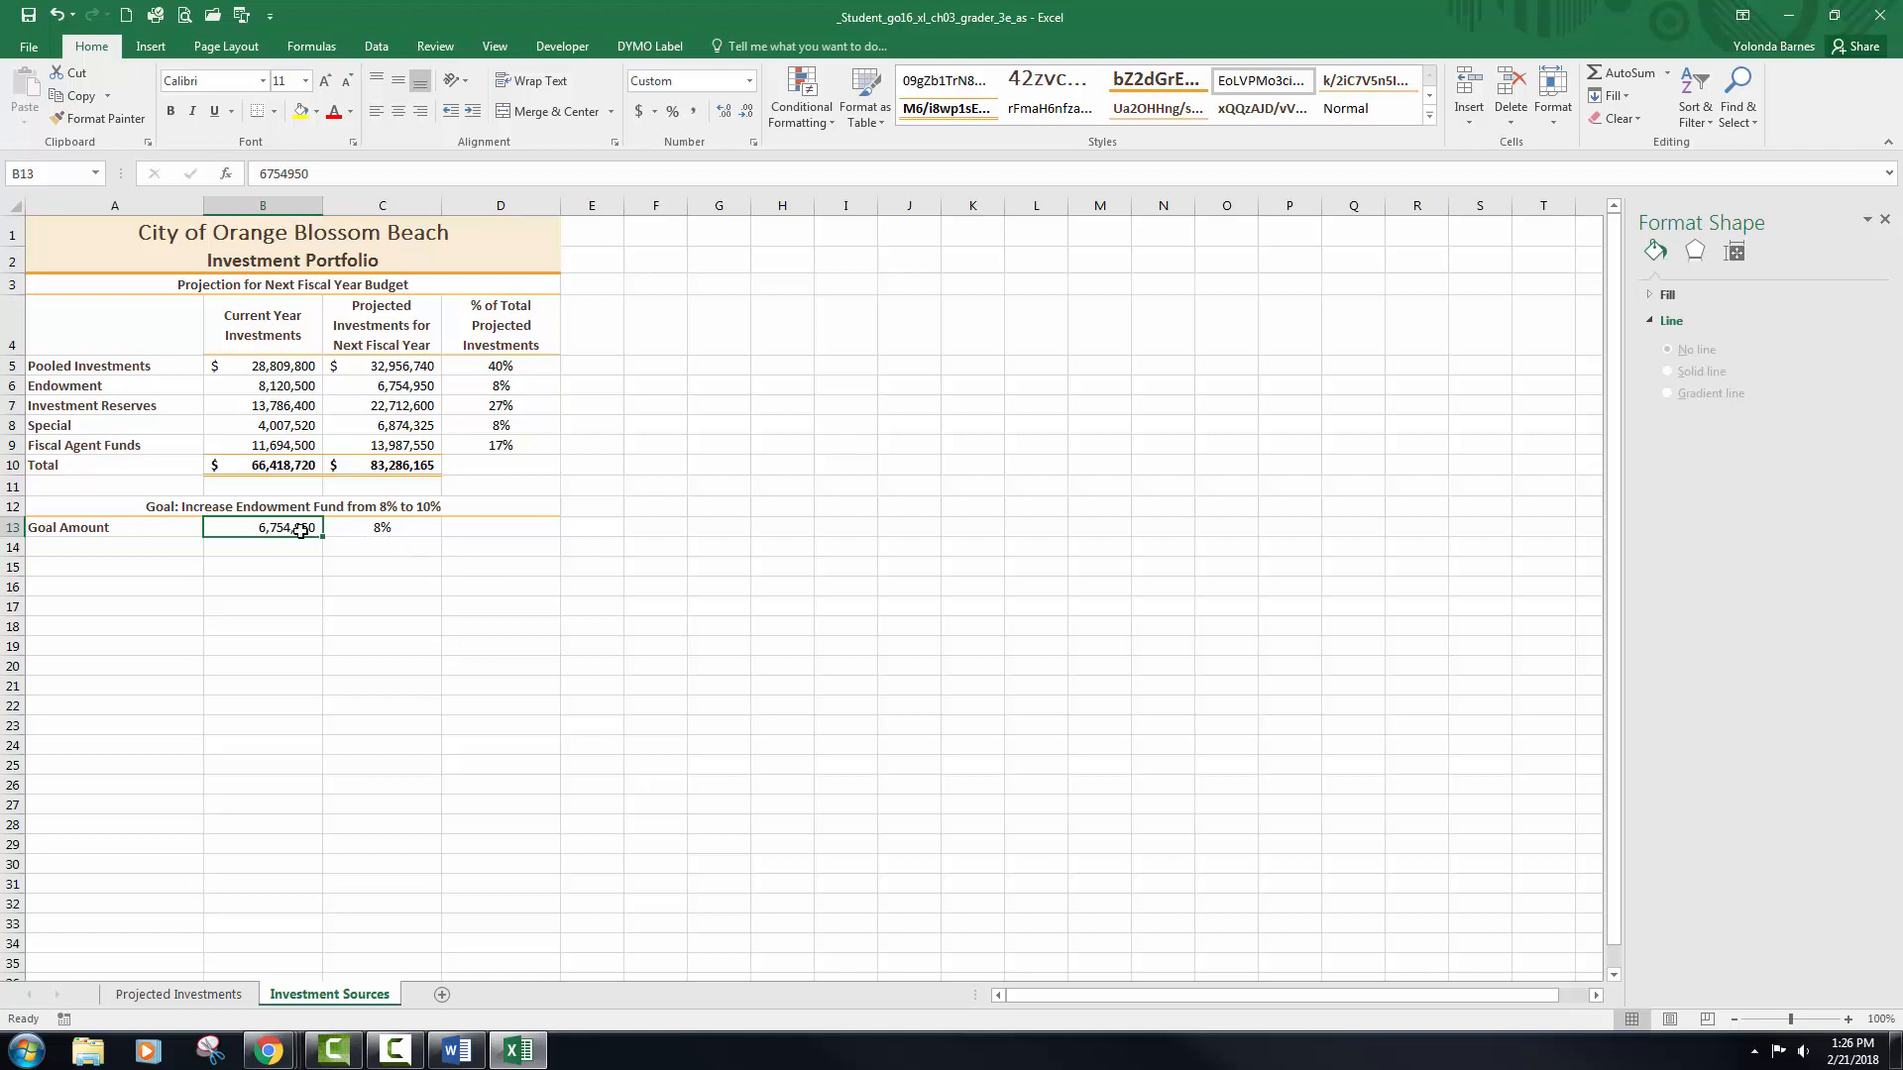
- Run Goal Seek to set cell C13 to 10% by changing cell B13, and keep the solution
click(391, 529)
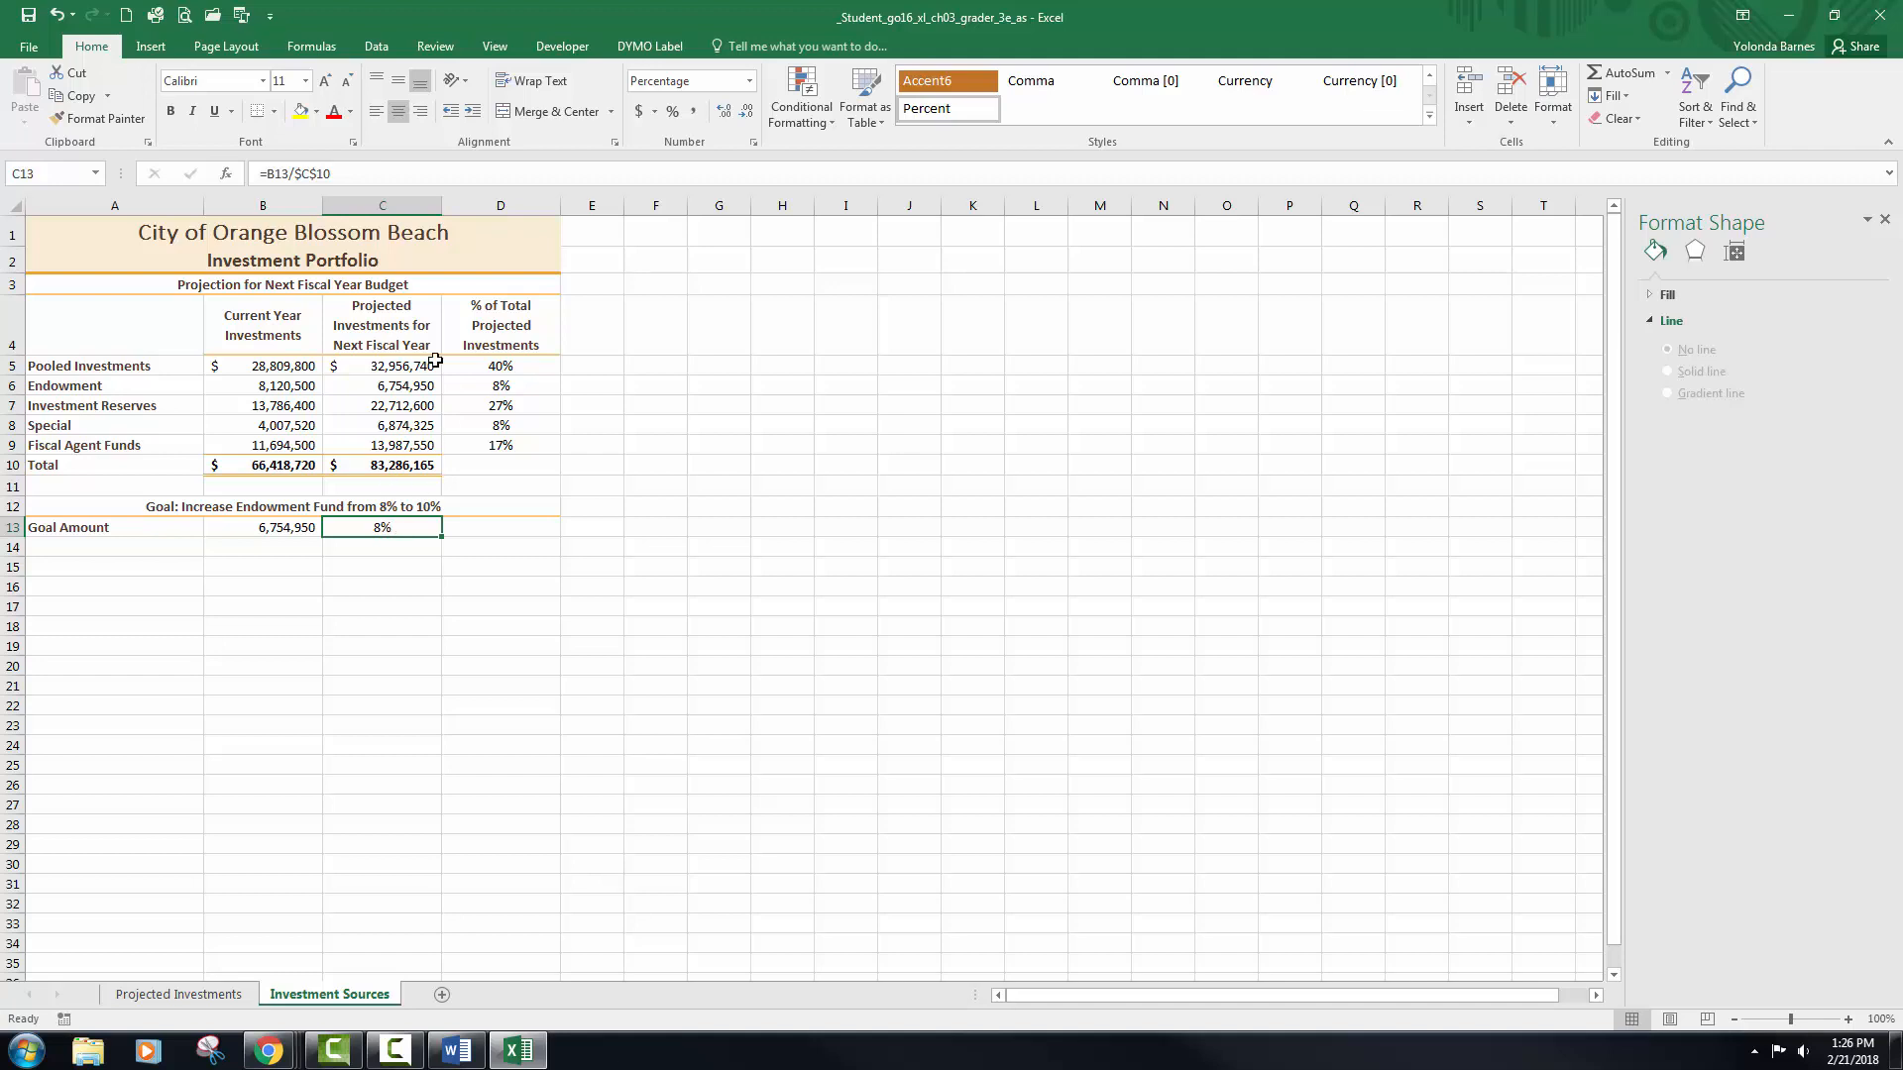
click(390, 47)
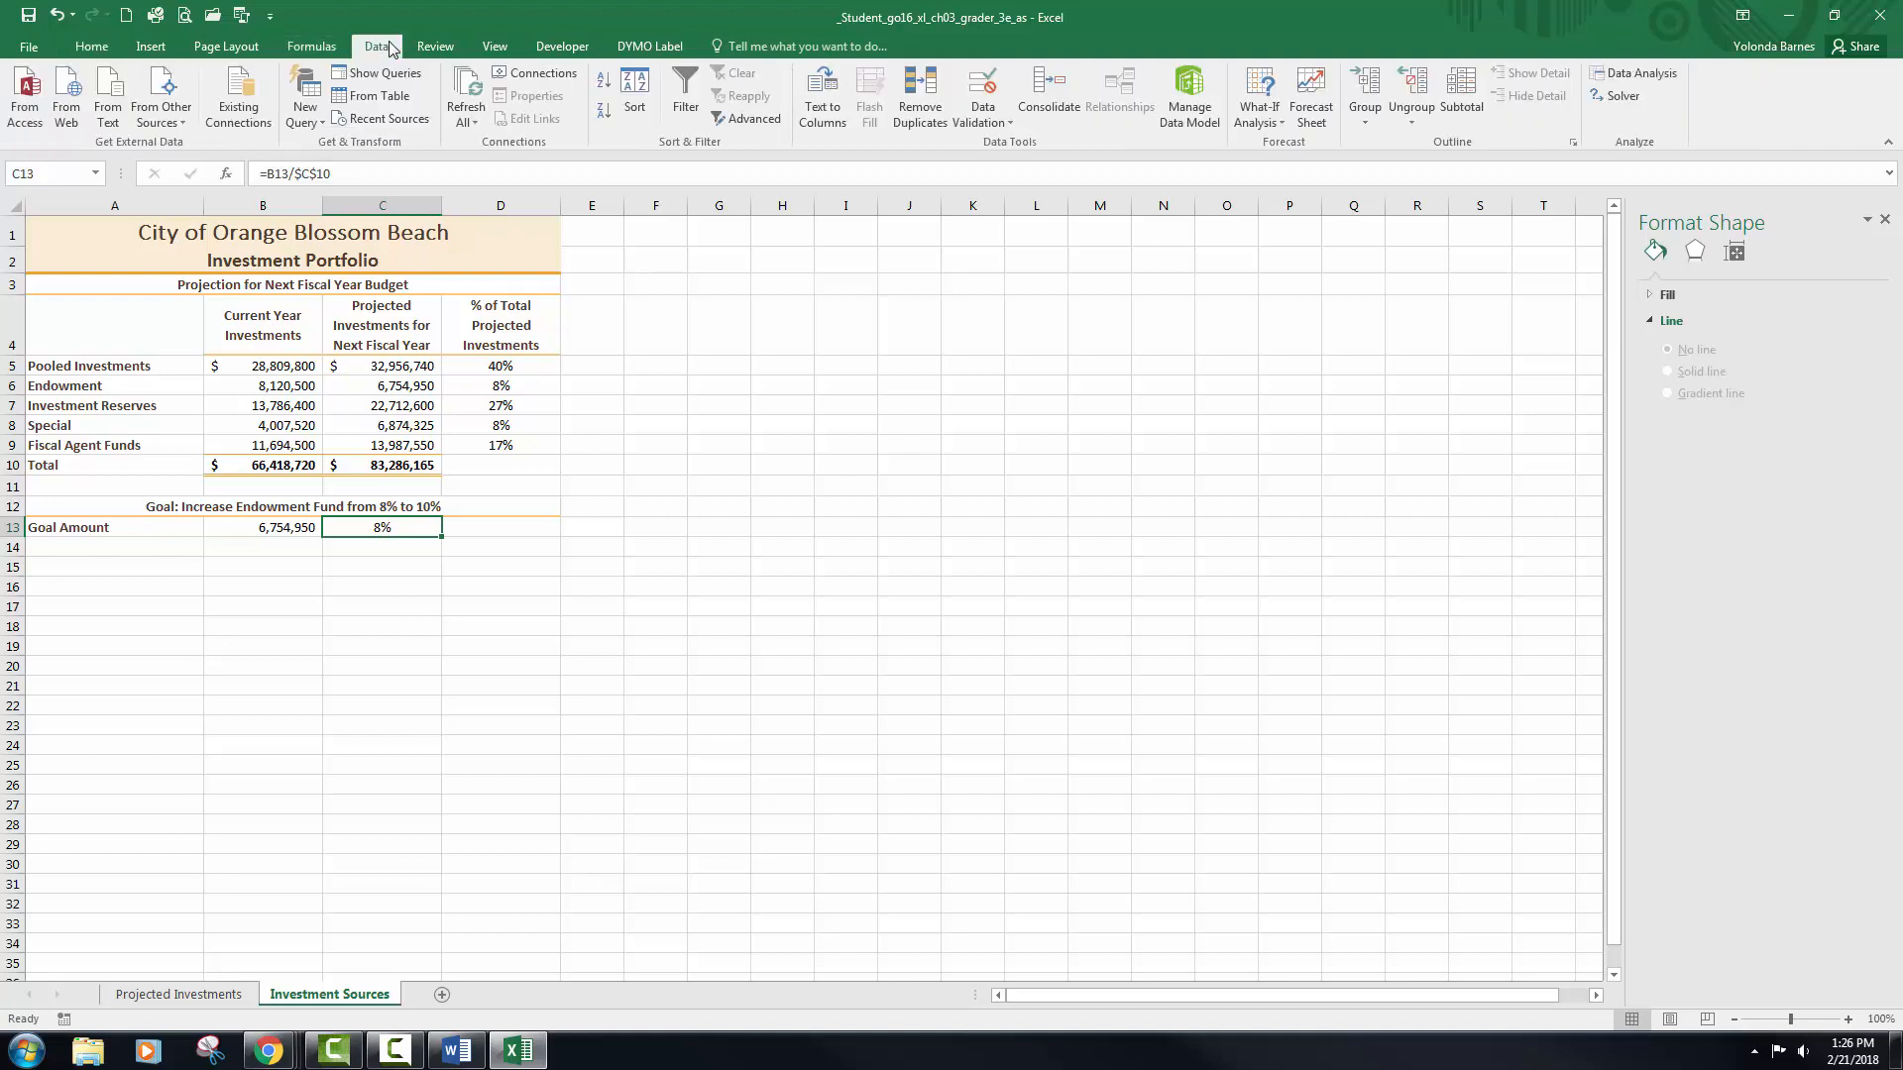
click(1276, 125)
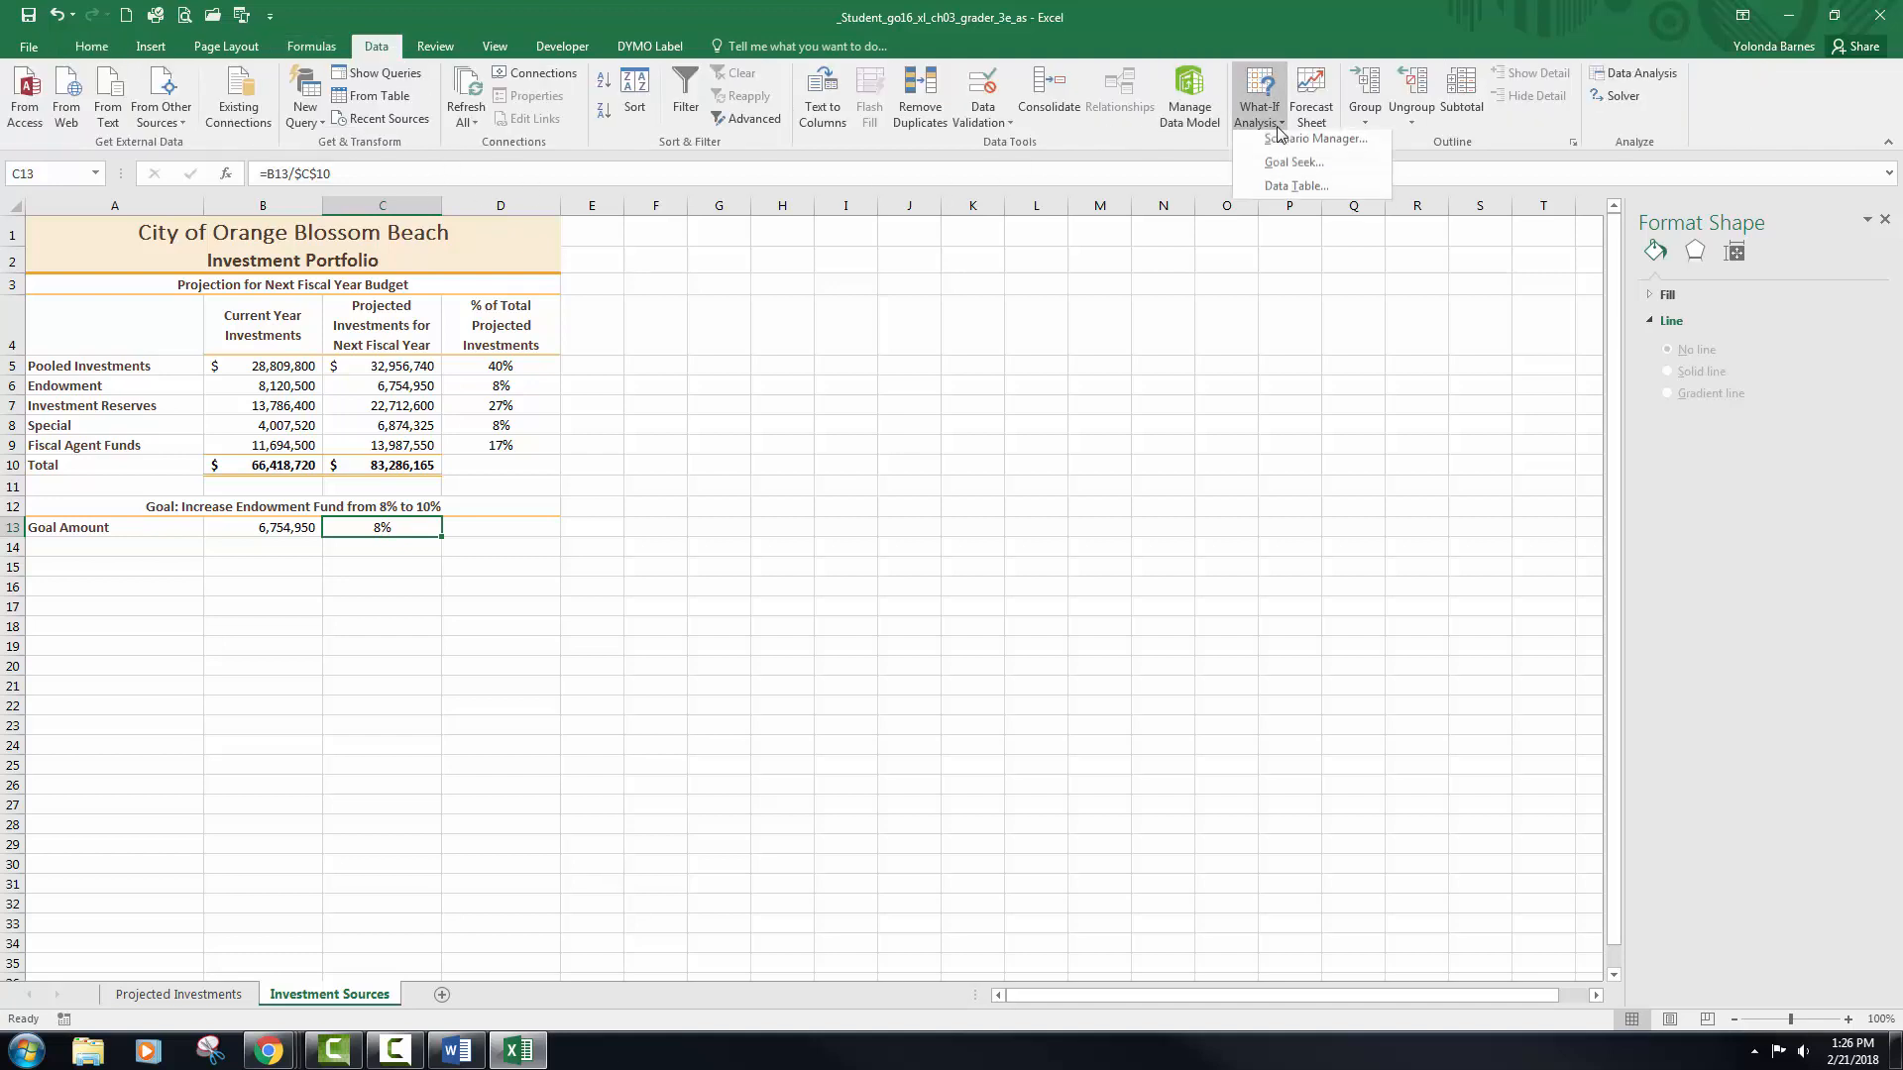
click(1276, 177)
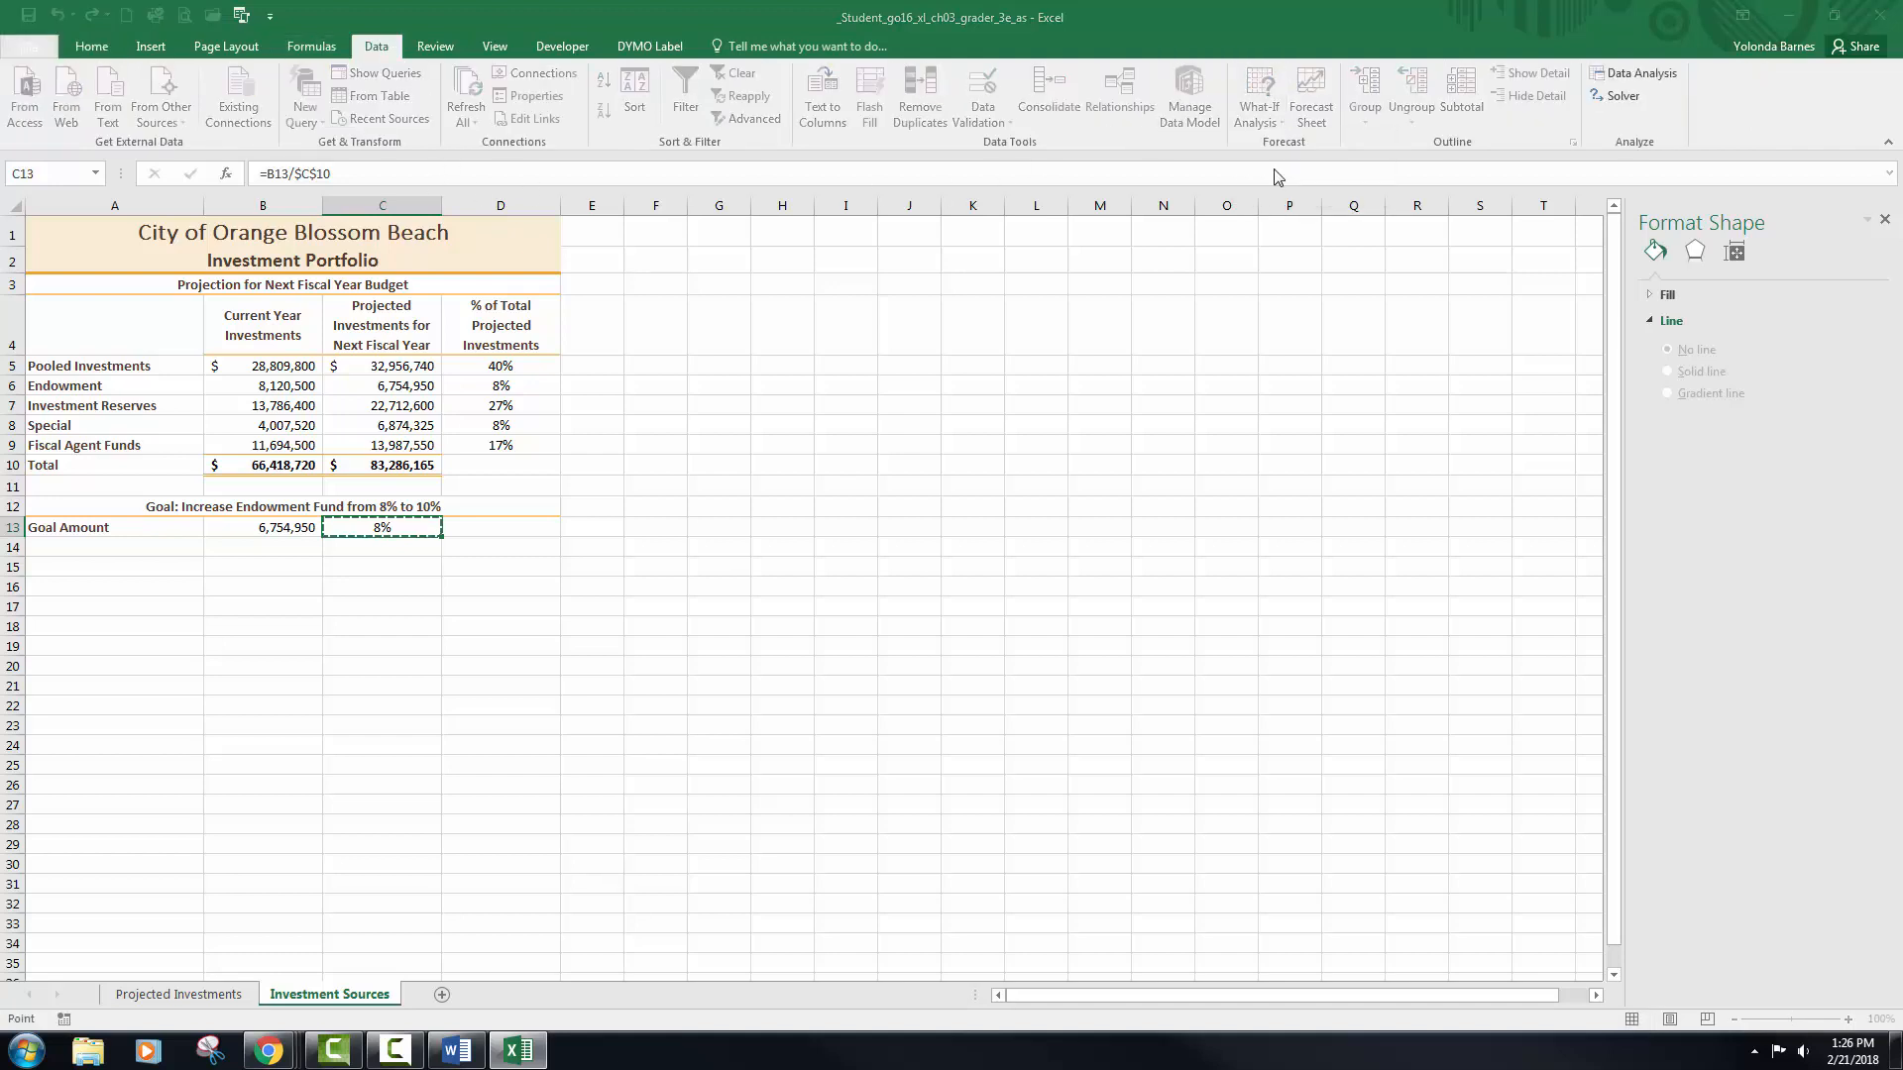
drag(764, 436, 635, 509)
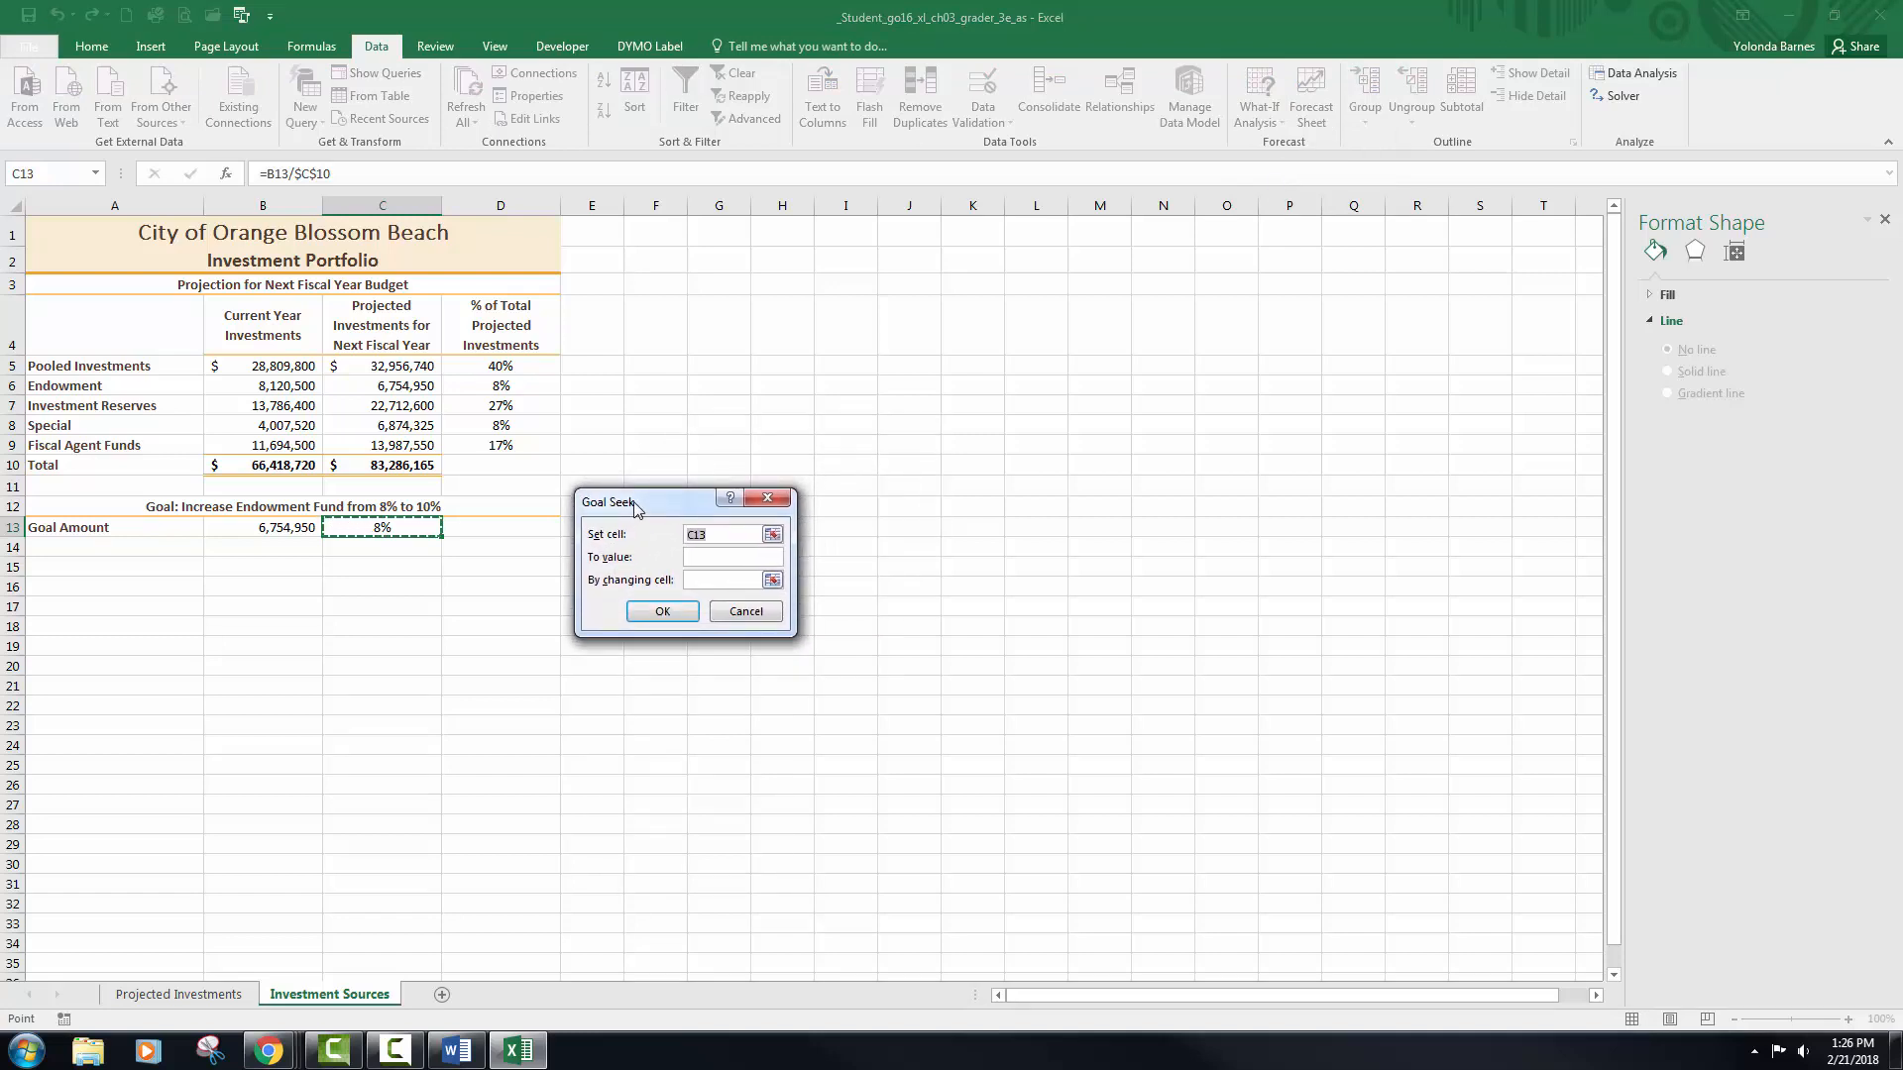
click(705, 561)
click(707, 580)
click(297, 525)
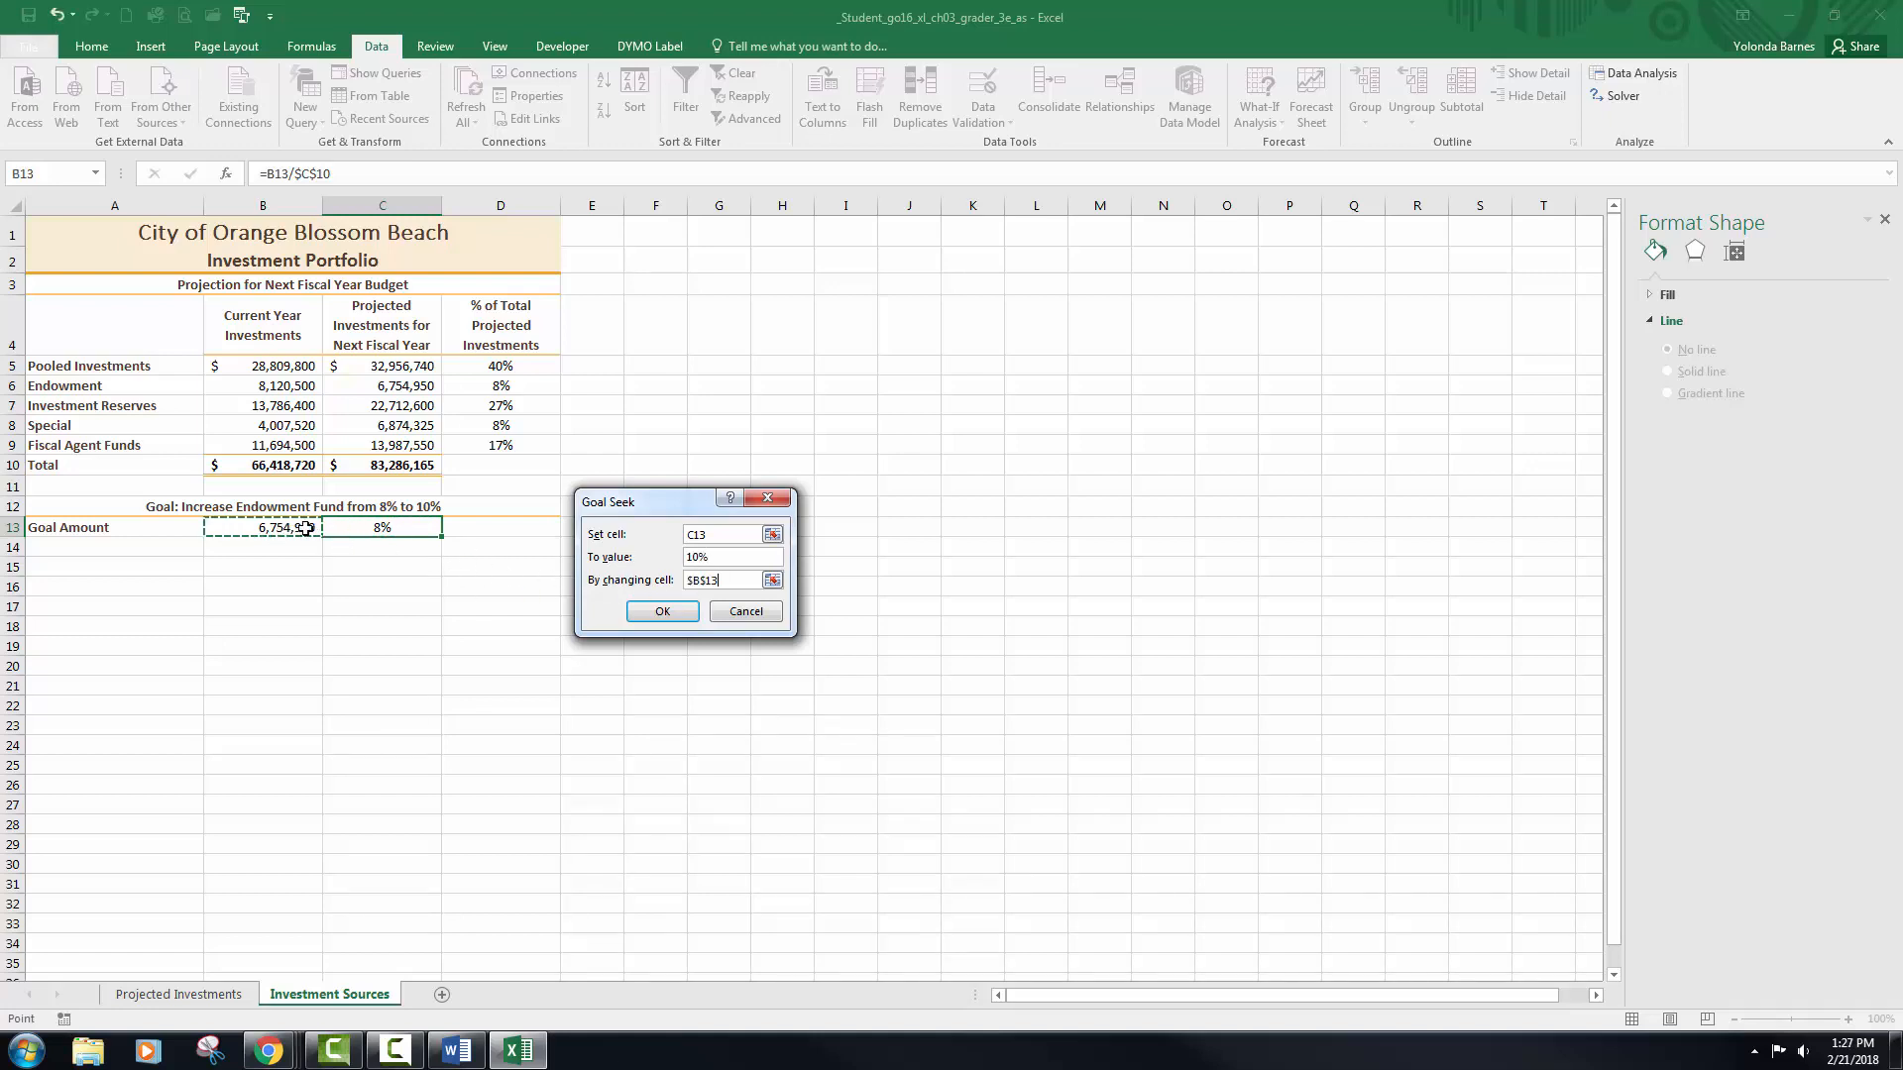
click(666, 612)
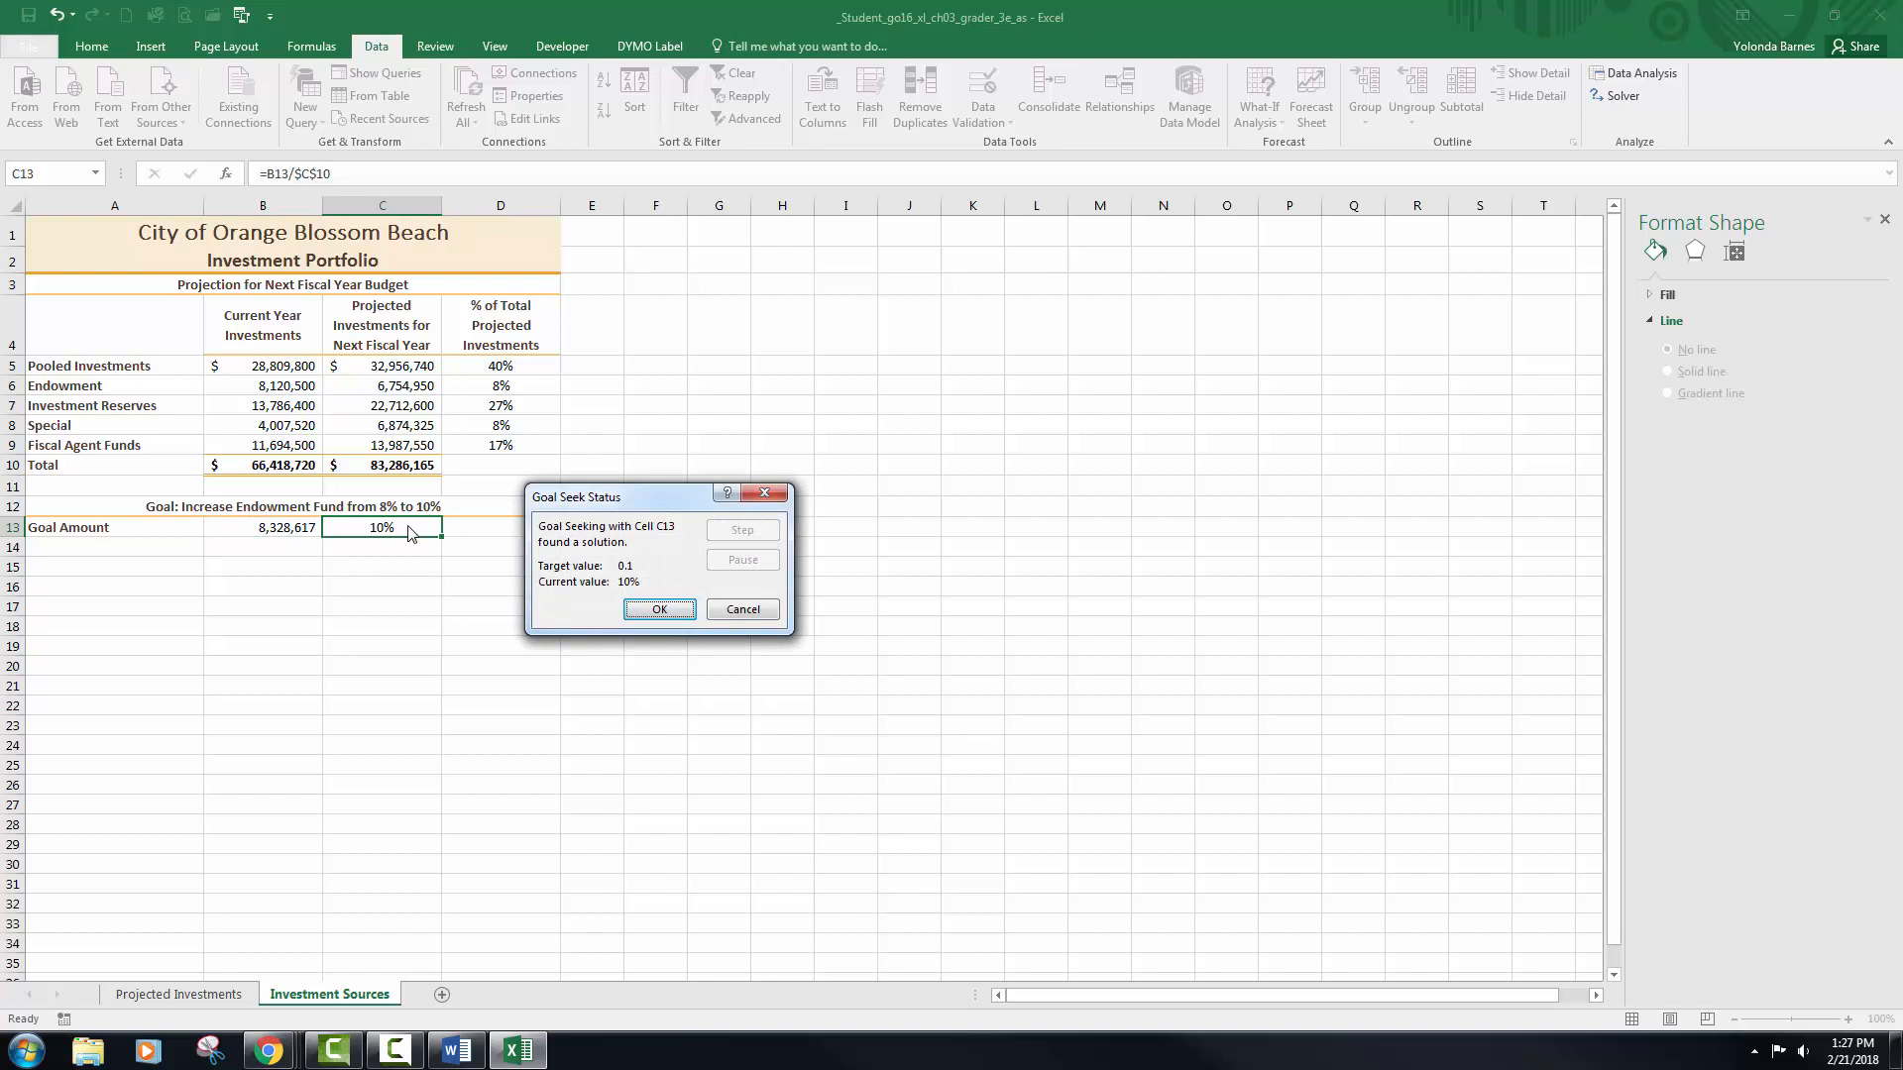
click(660, 610)
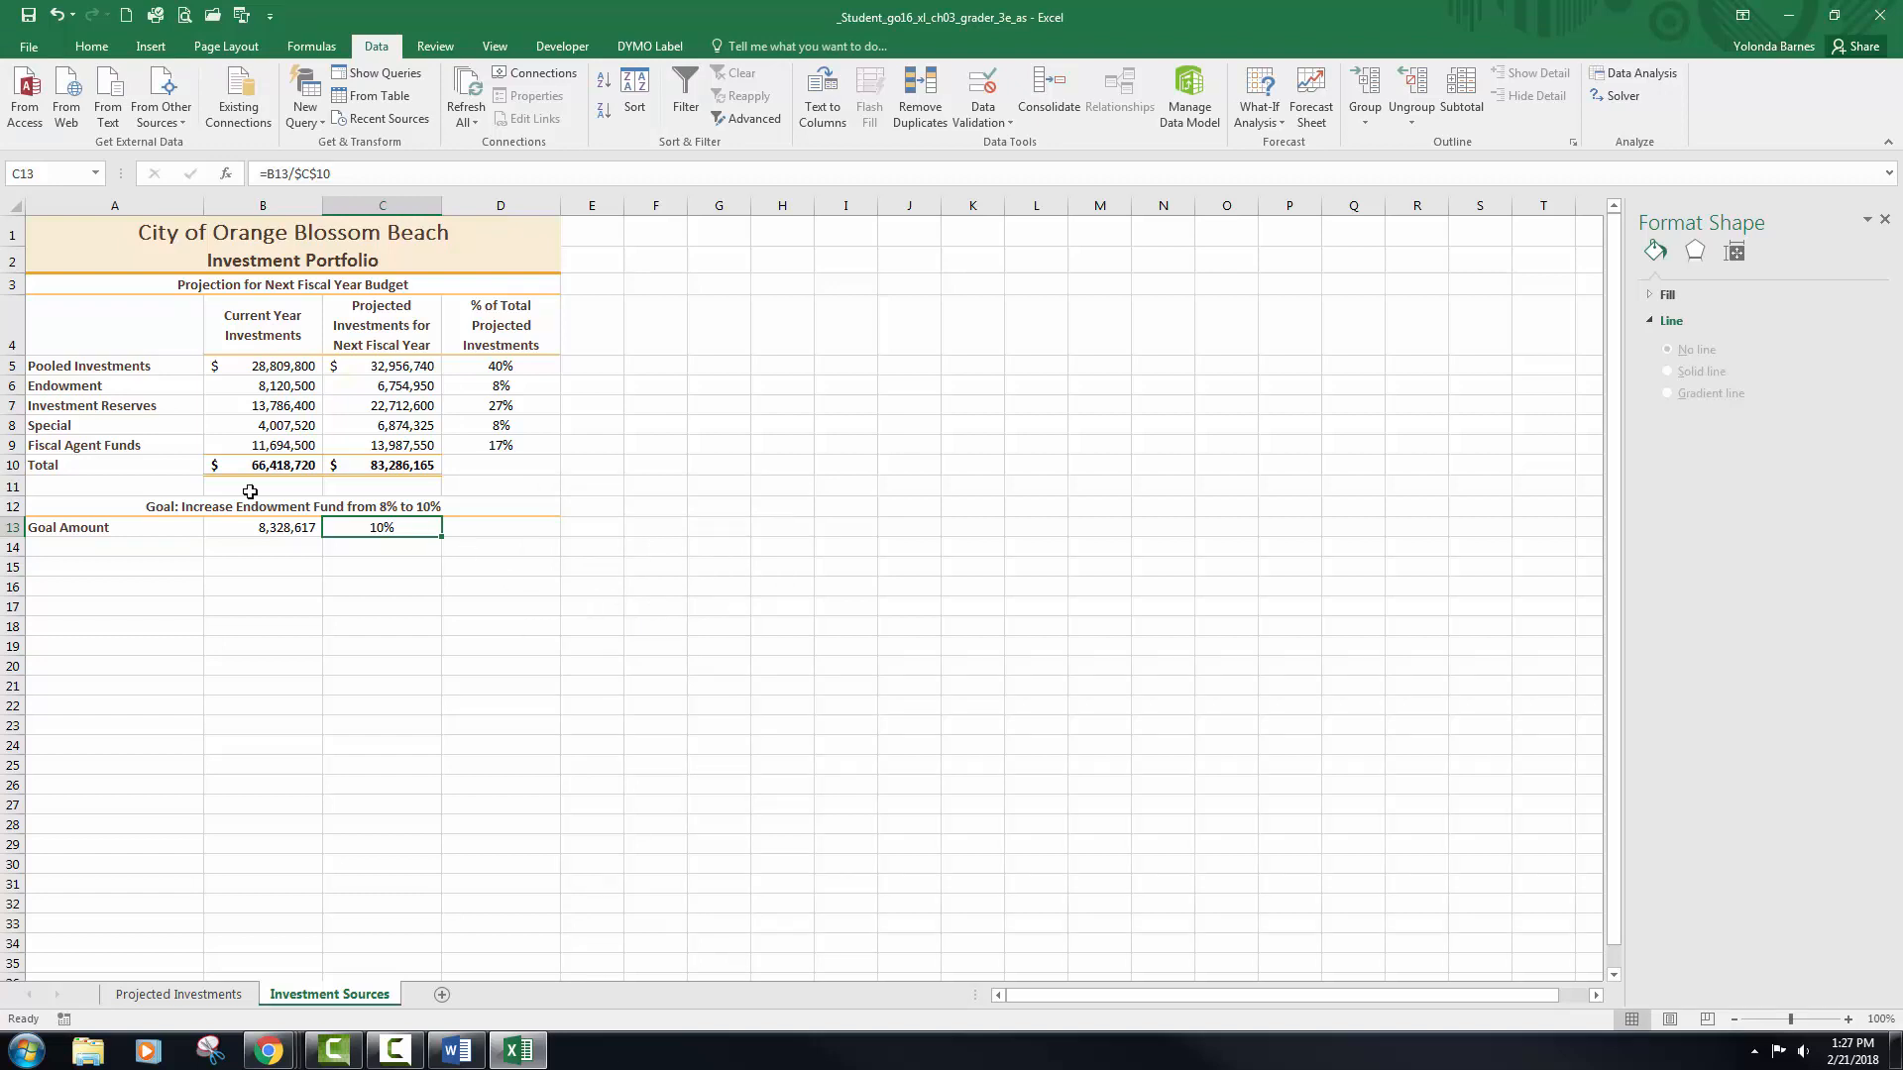
- Apply the 20% - Accent4 cell style to the Goal Amount row in A13:C13
click(175, 531)
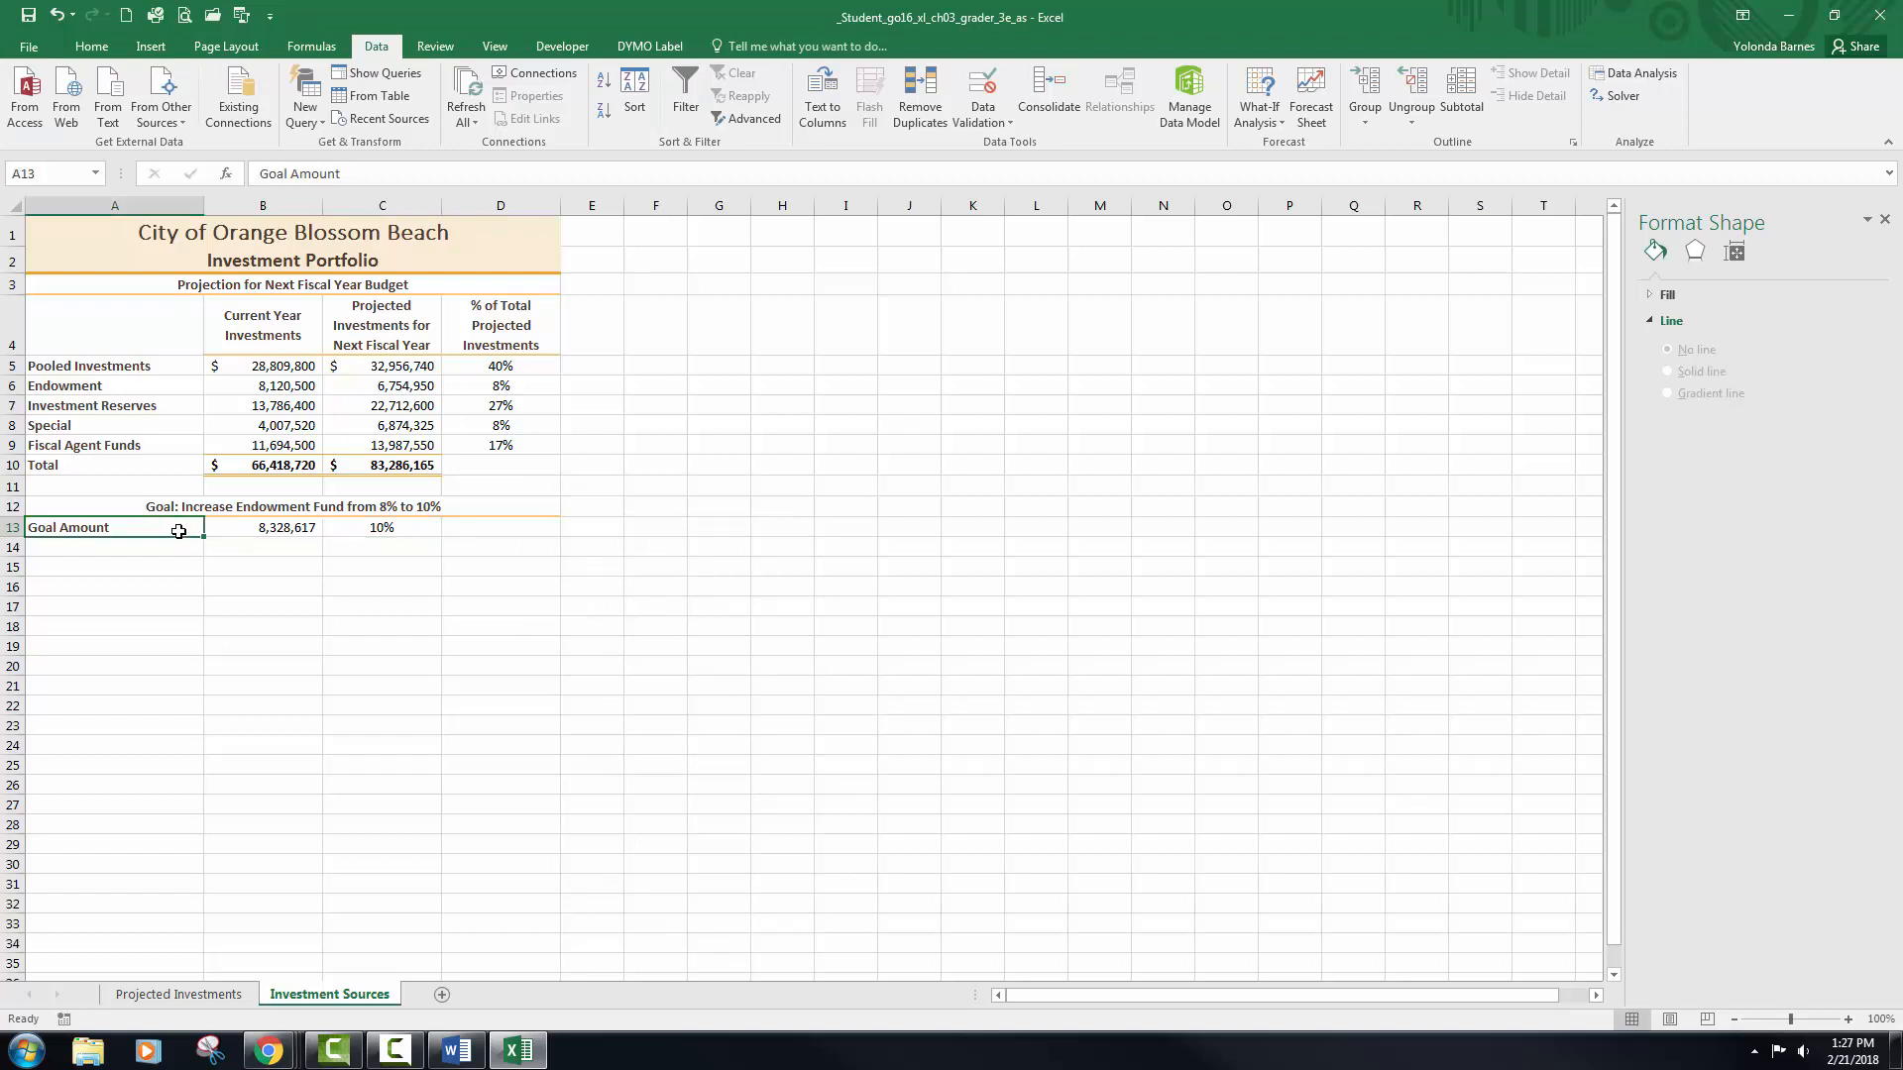
drag(179, 531, 395, 528)
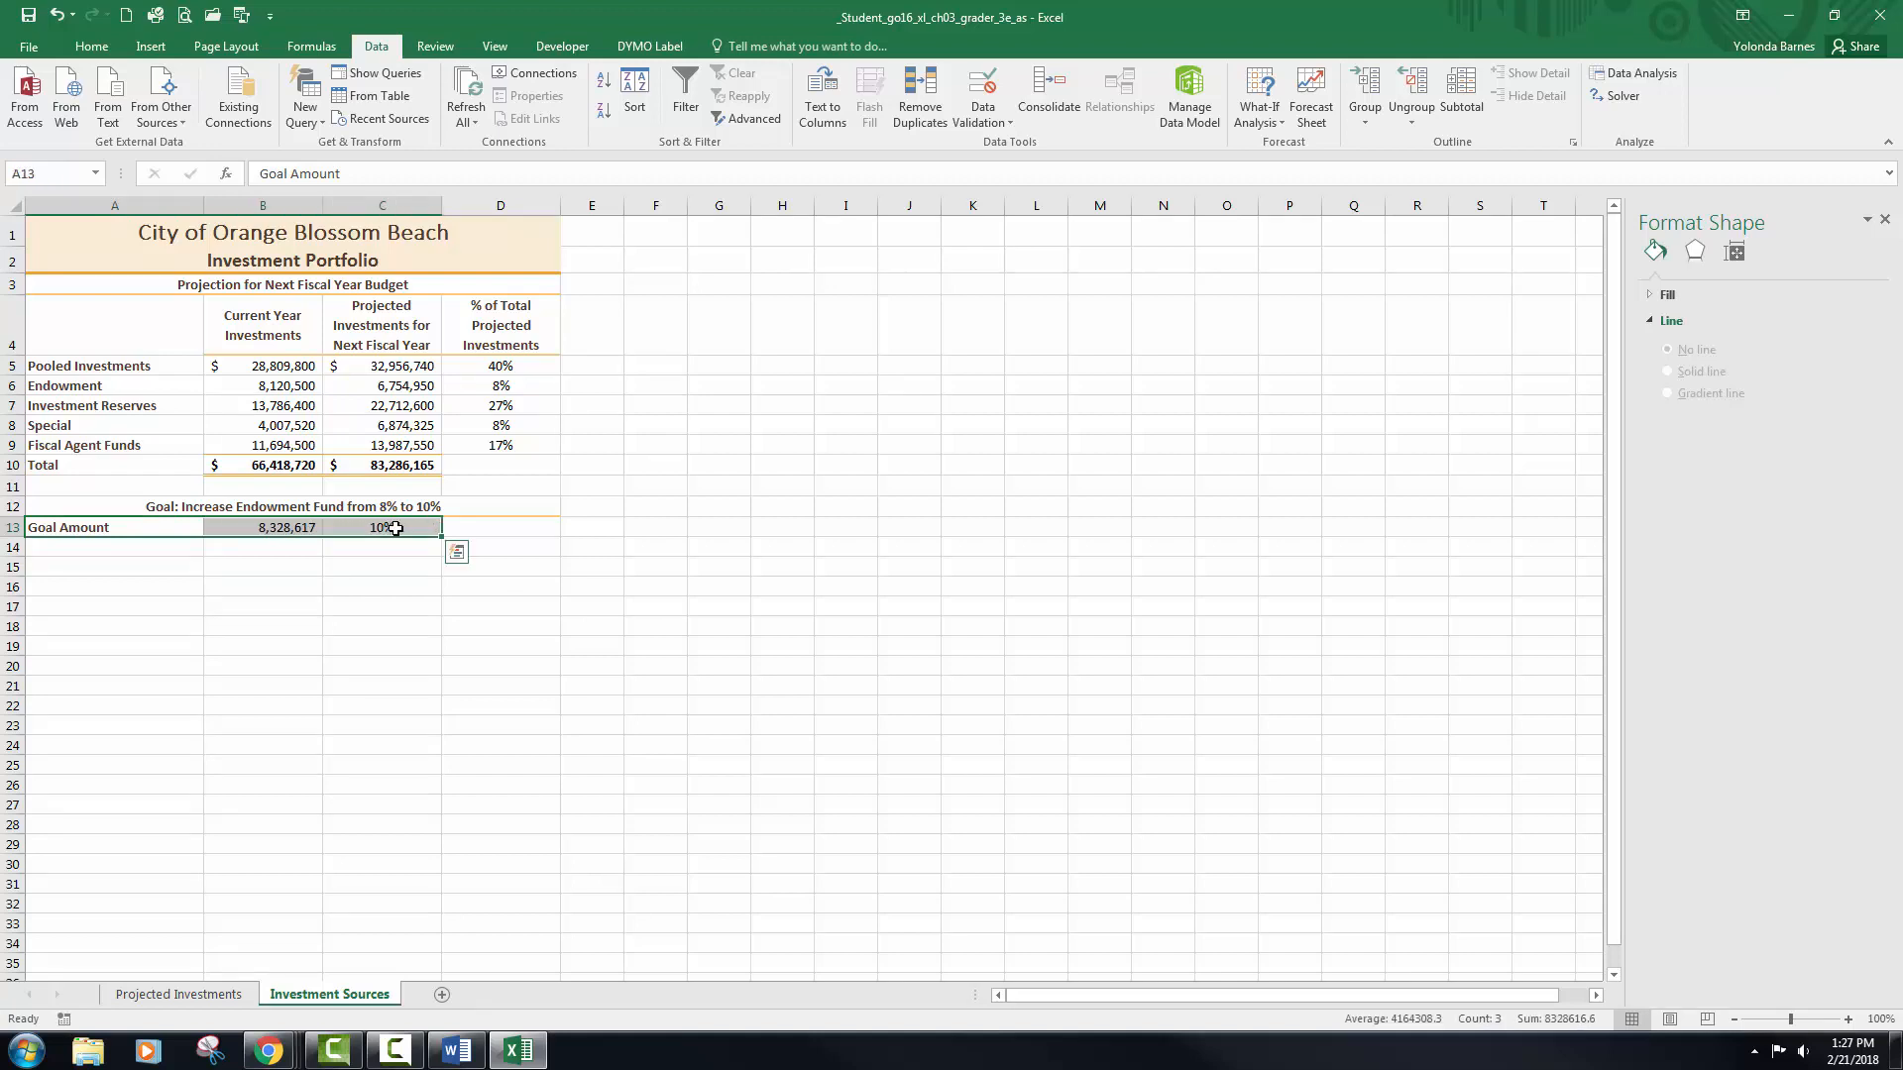
click(92, 50)
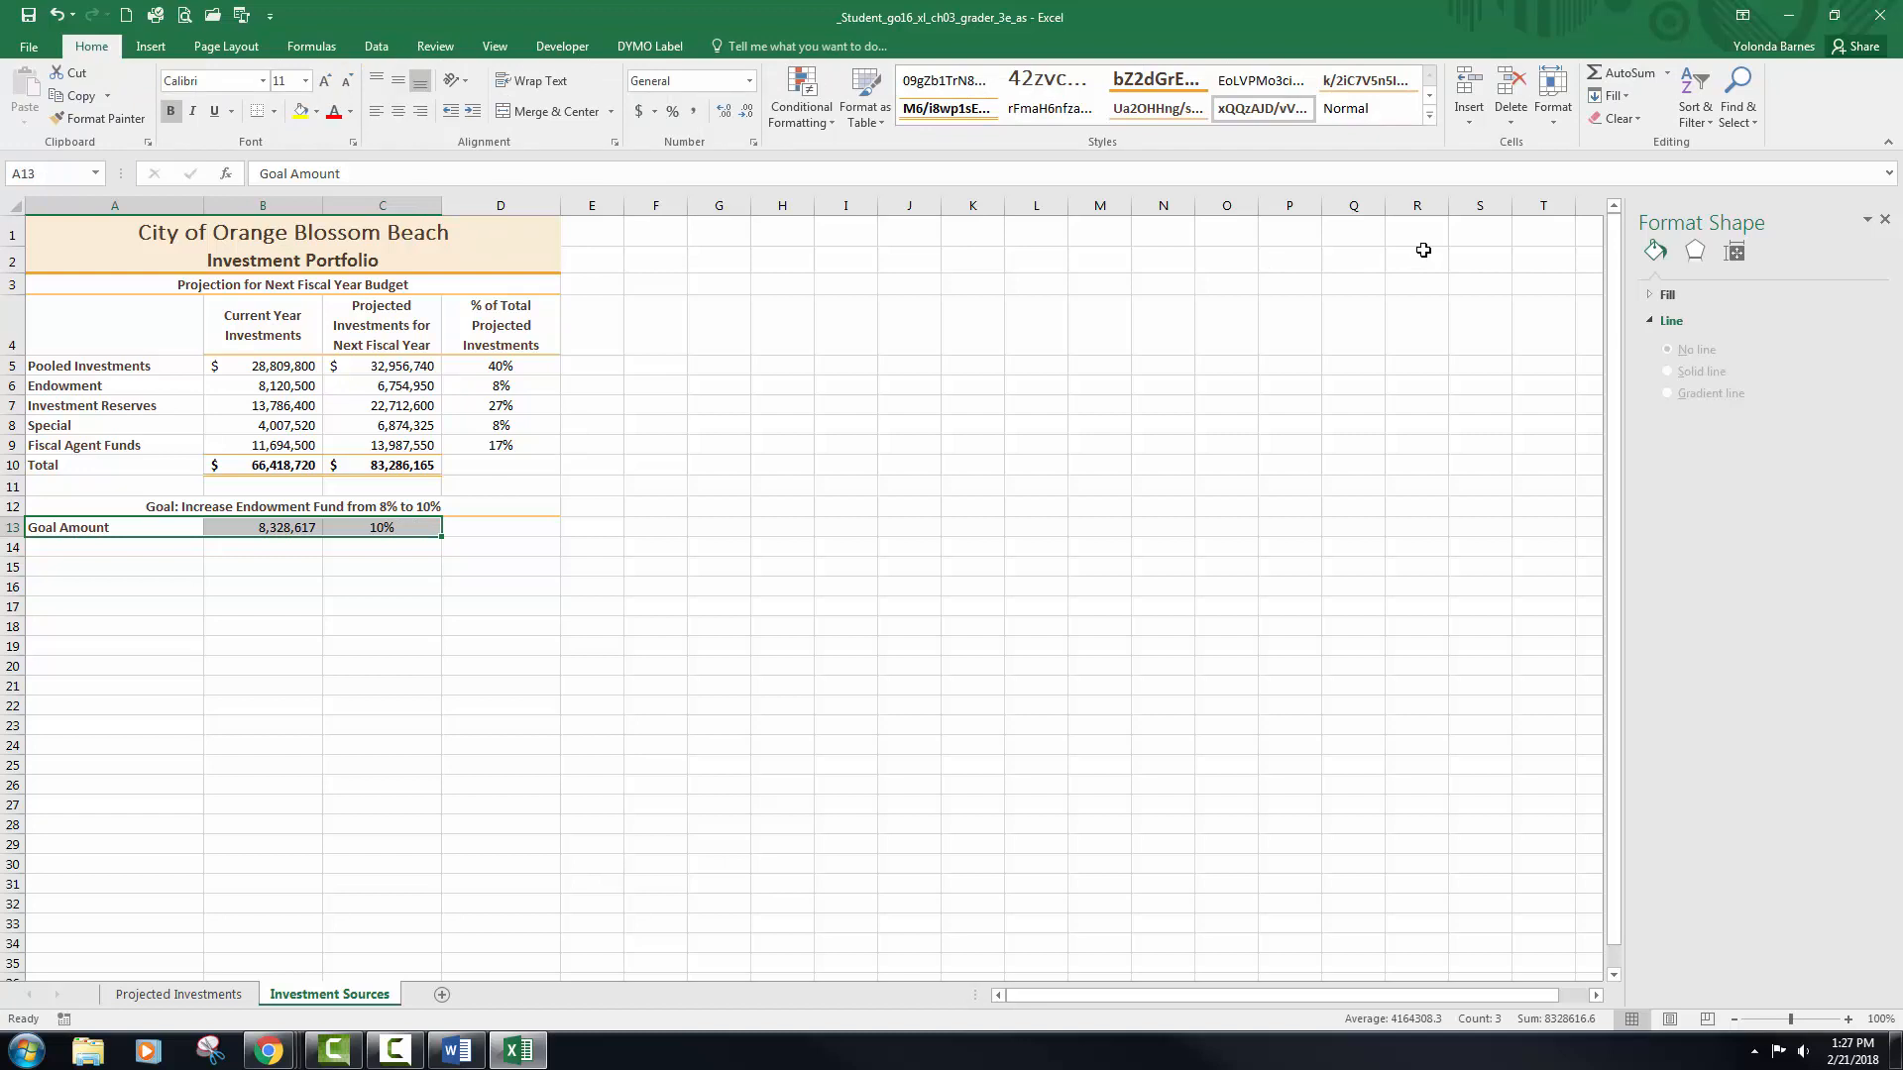
click(1430, 117)
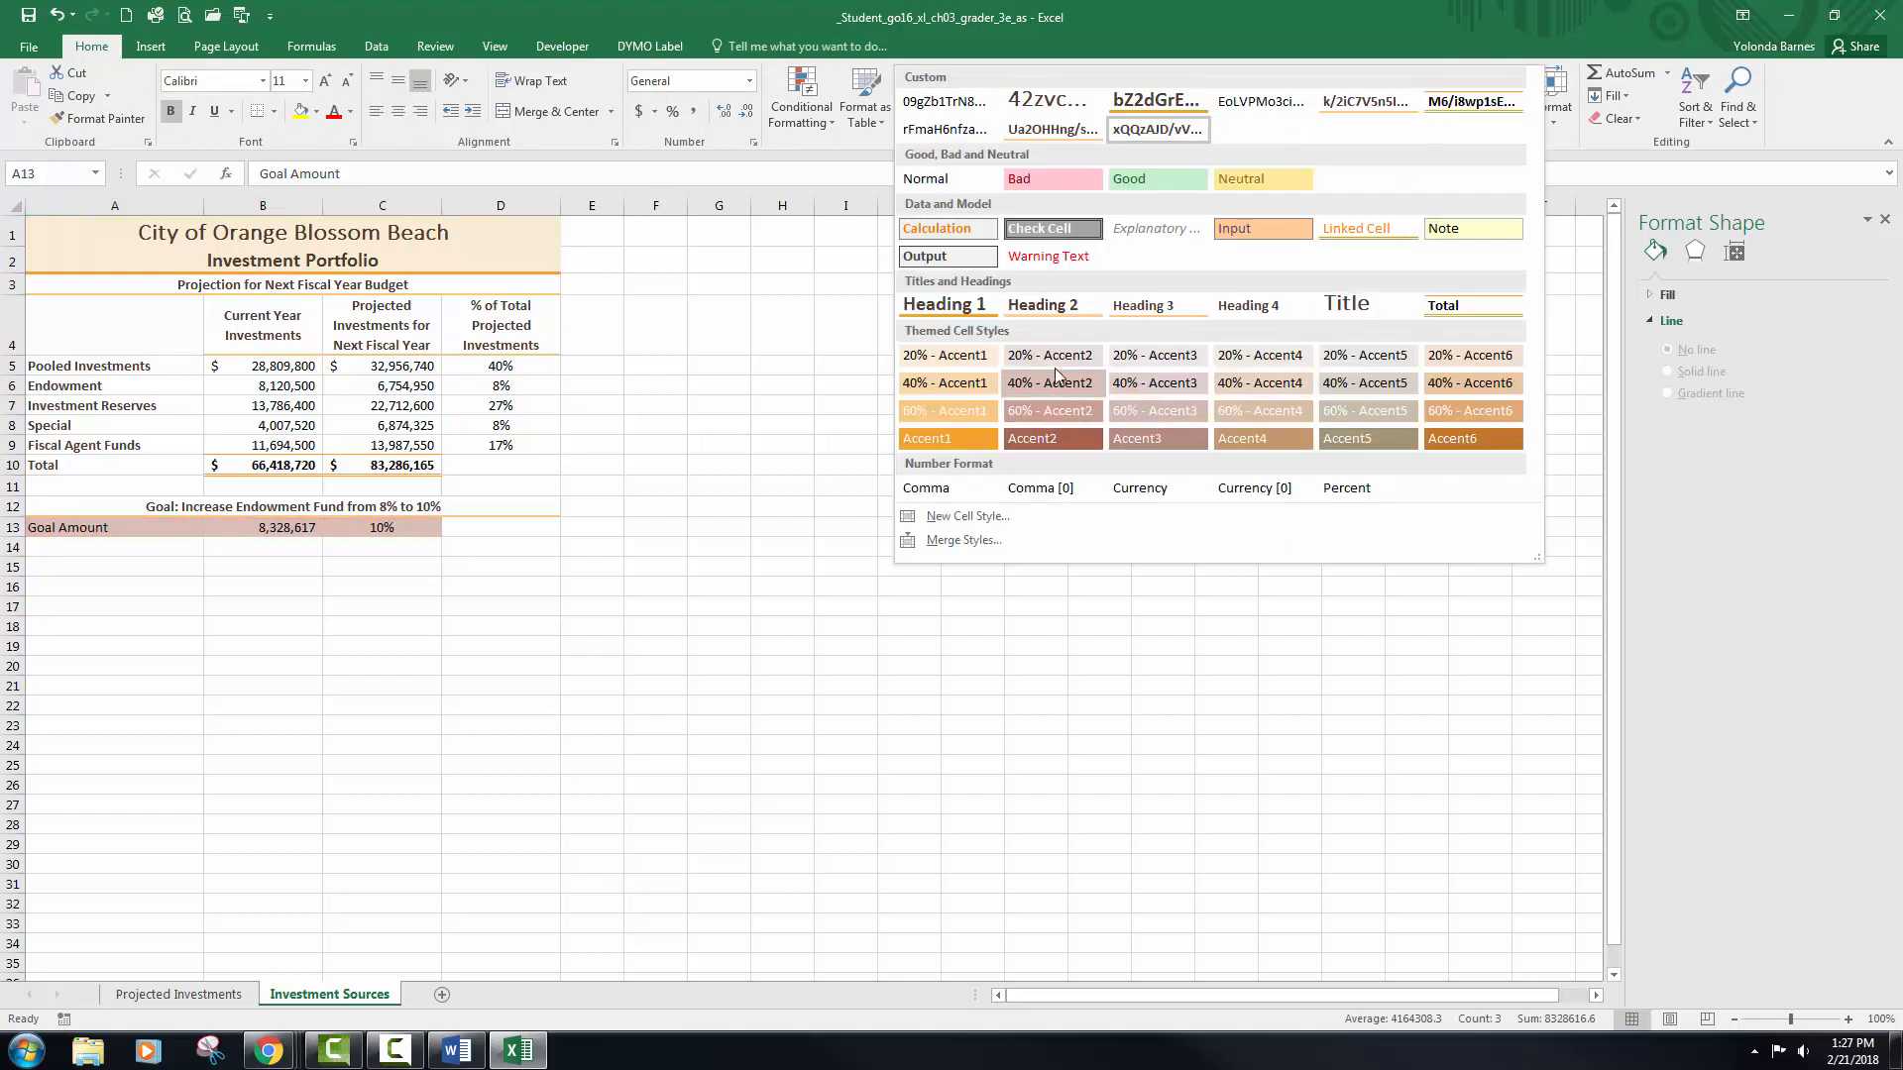
click(1268, 357)
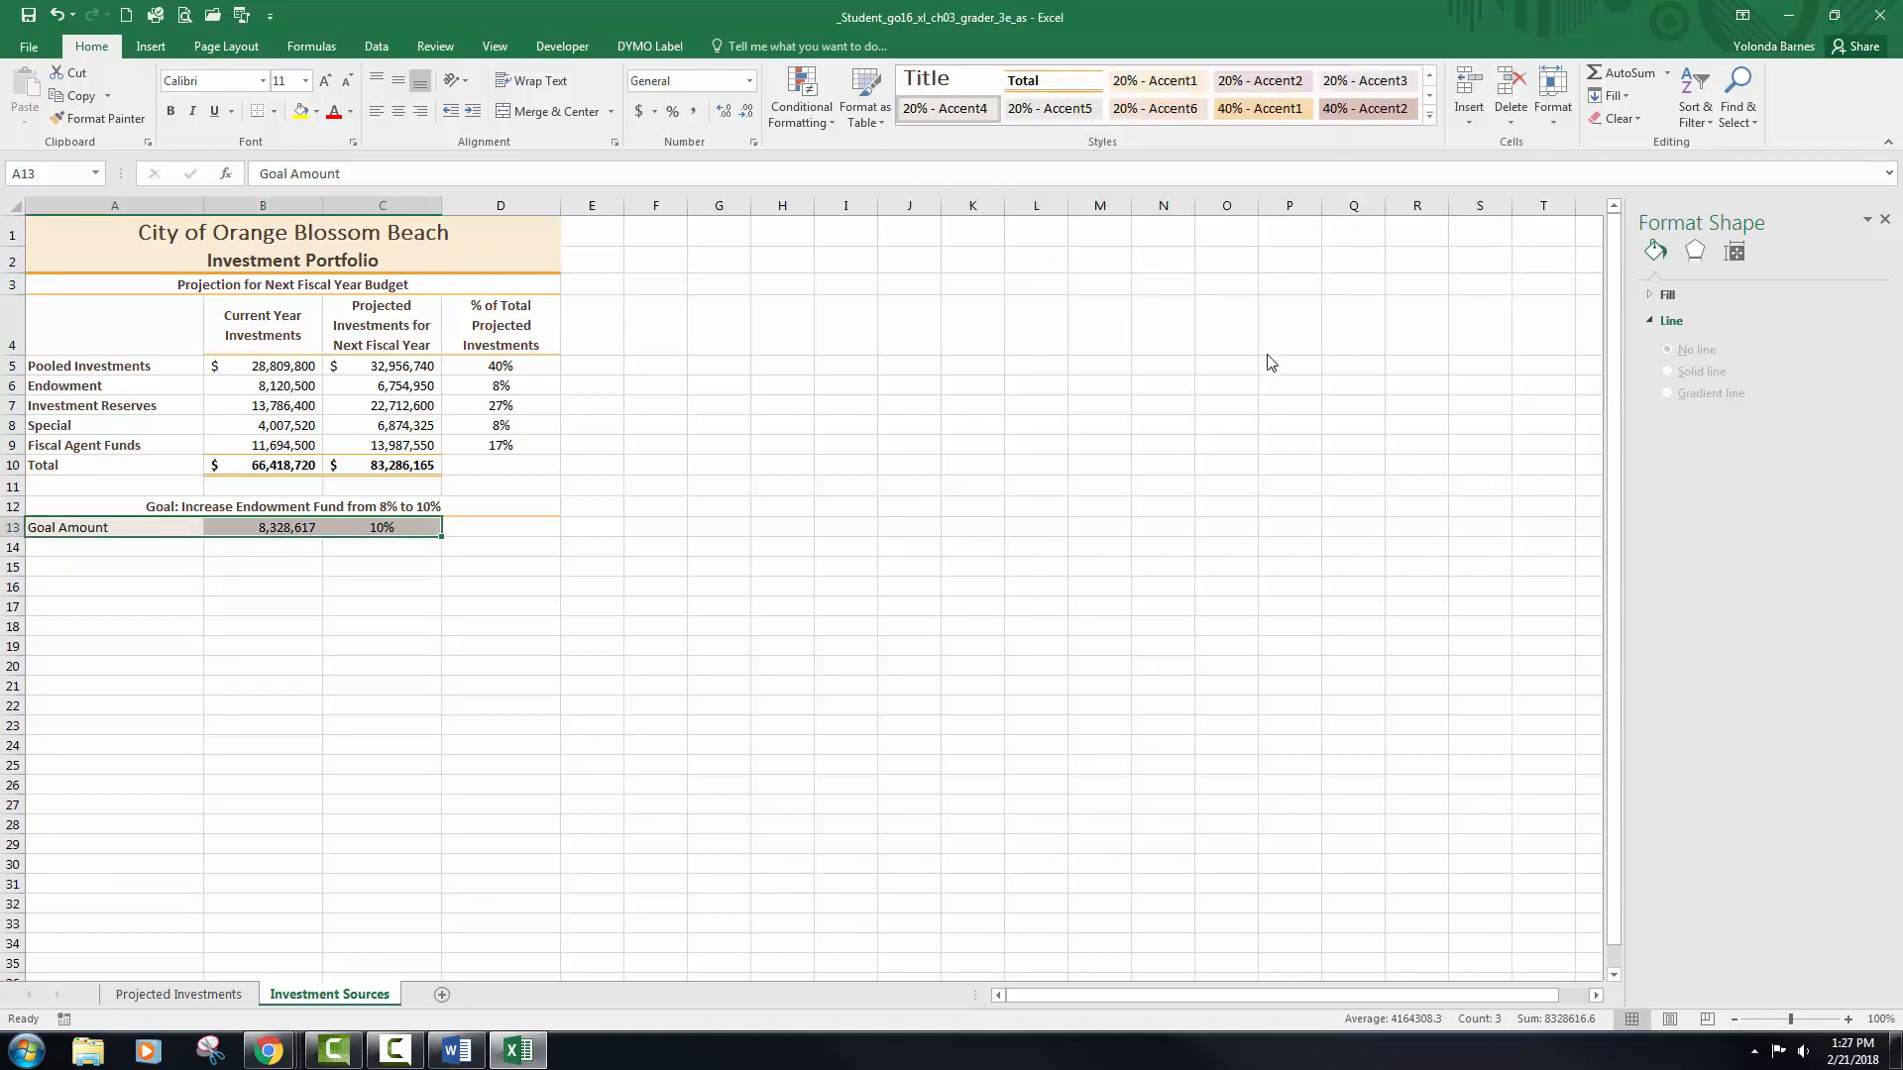
- Apply the Currency [0] cell style to the goal amount in B13
click(268, 526)
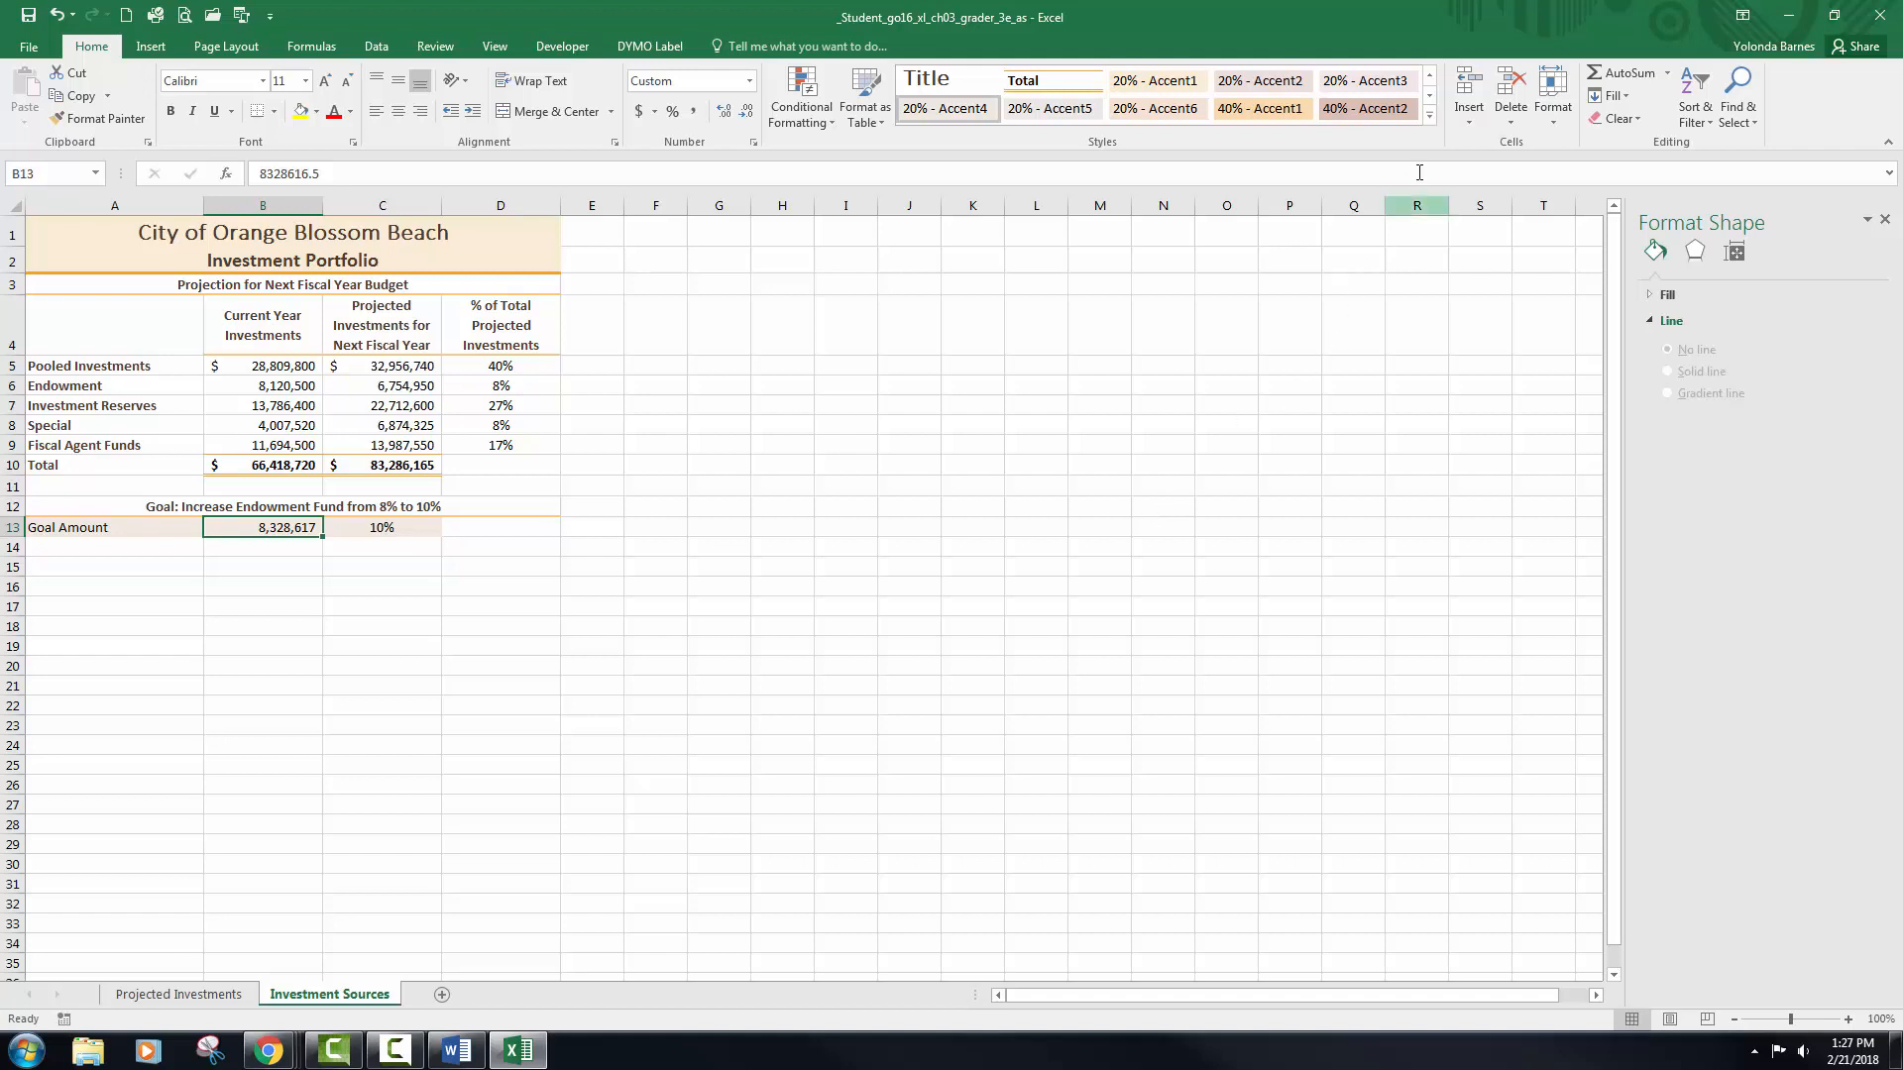
click(1430, 115)
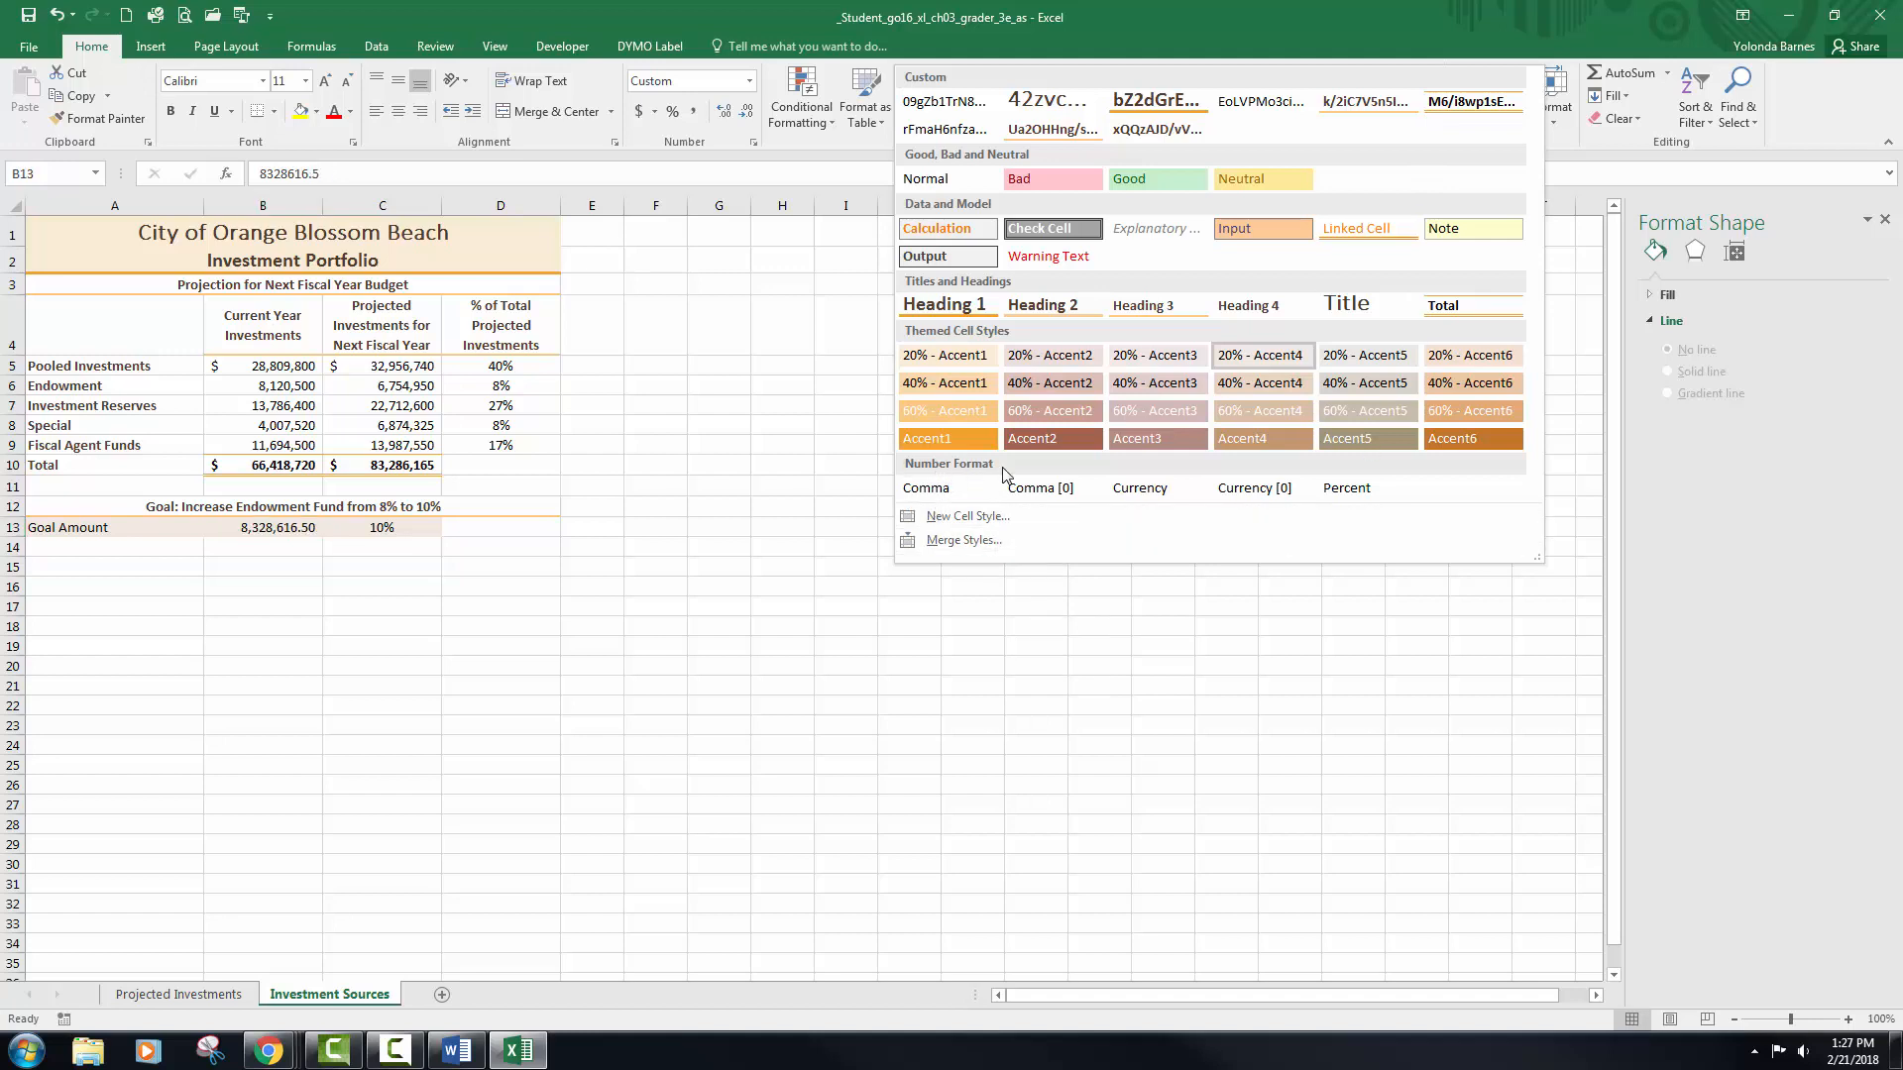
click(1264, 491)
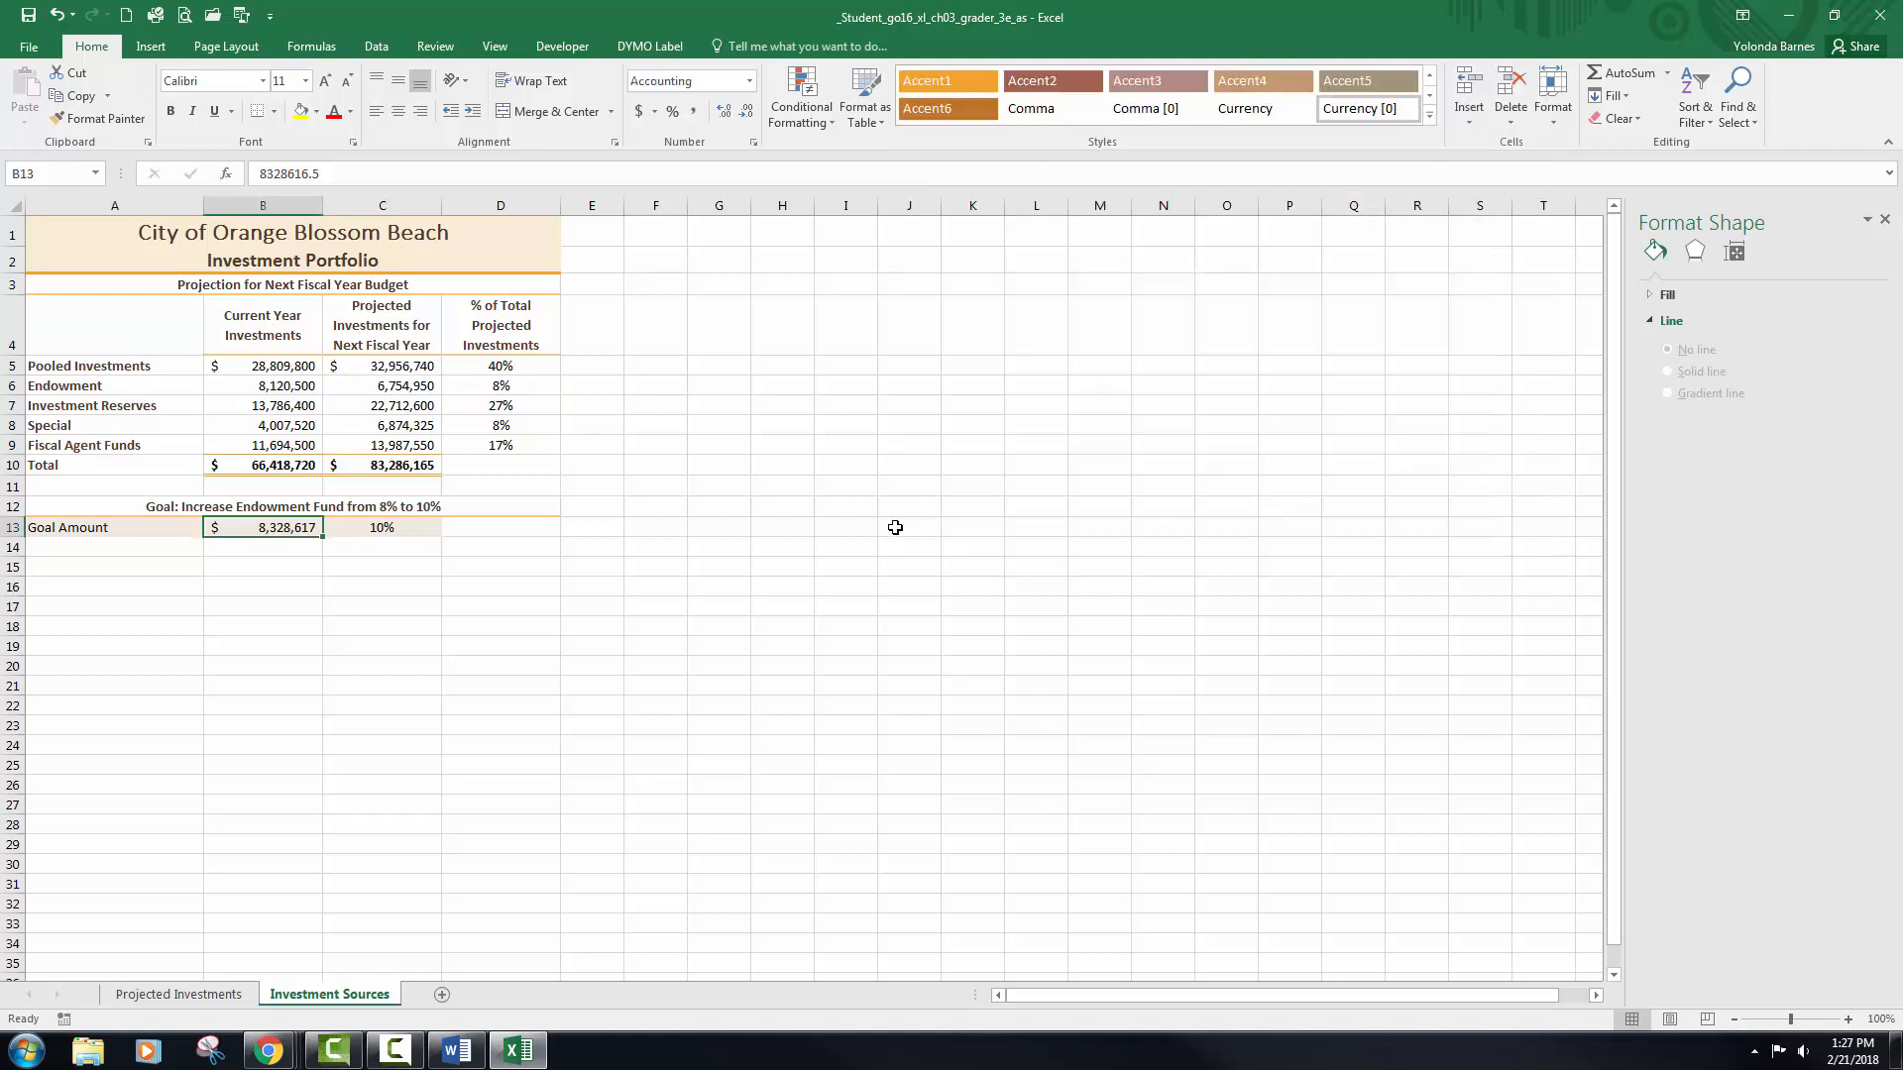
- Set the Investment Sources sheet to be centered horizontally on the printed page
click(209, 55)
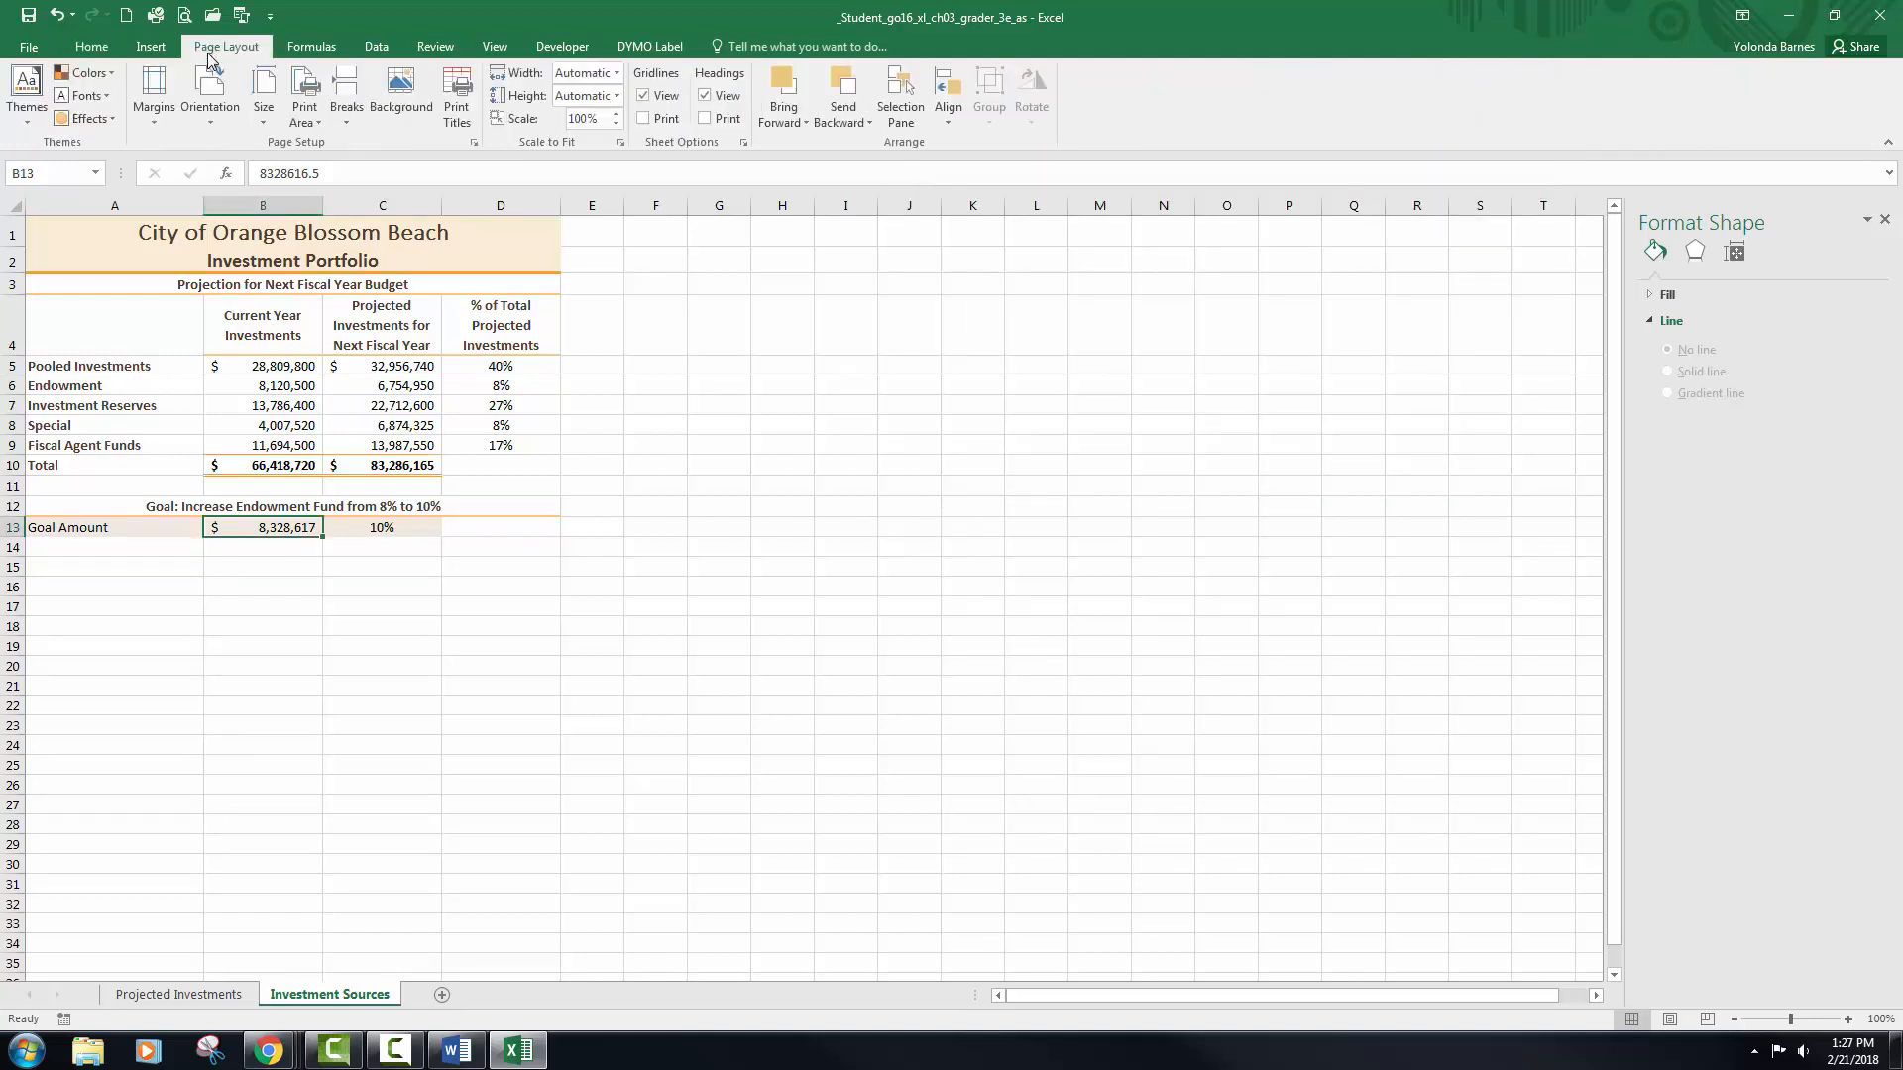
click(473, 143)
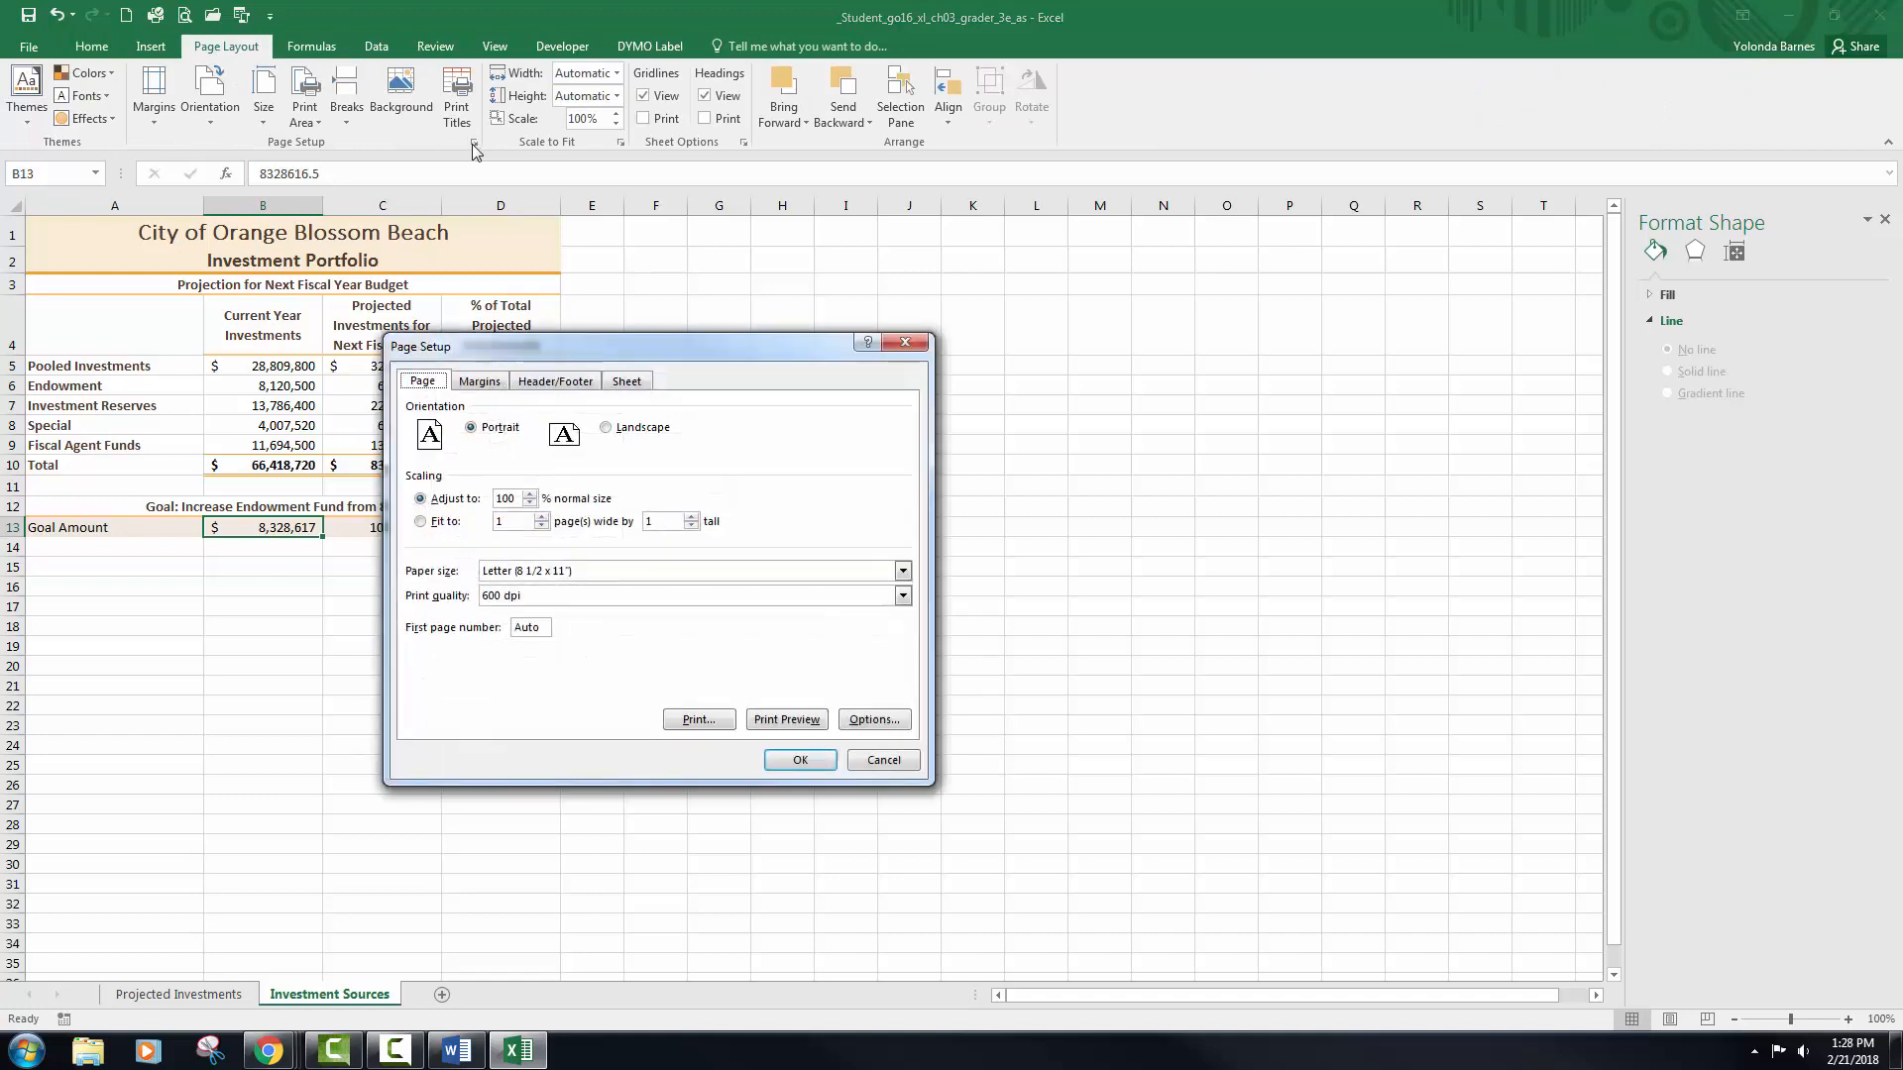
click(474, 386)
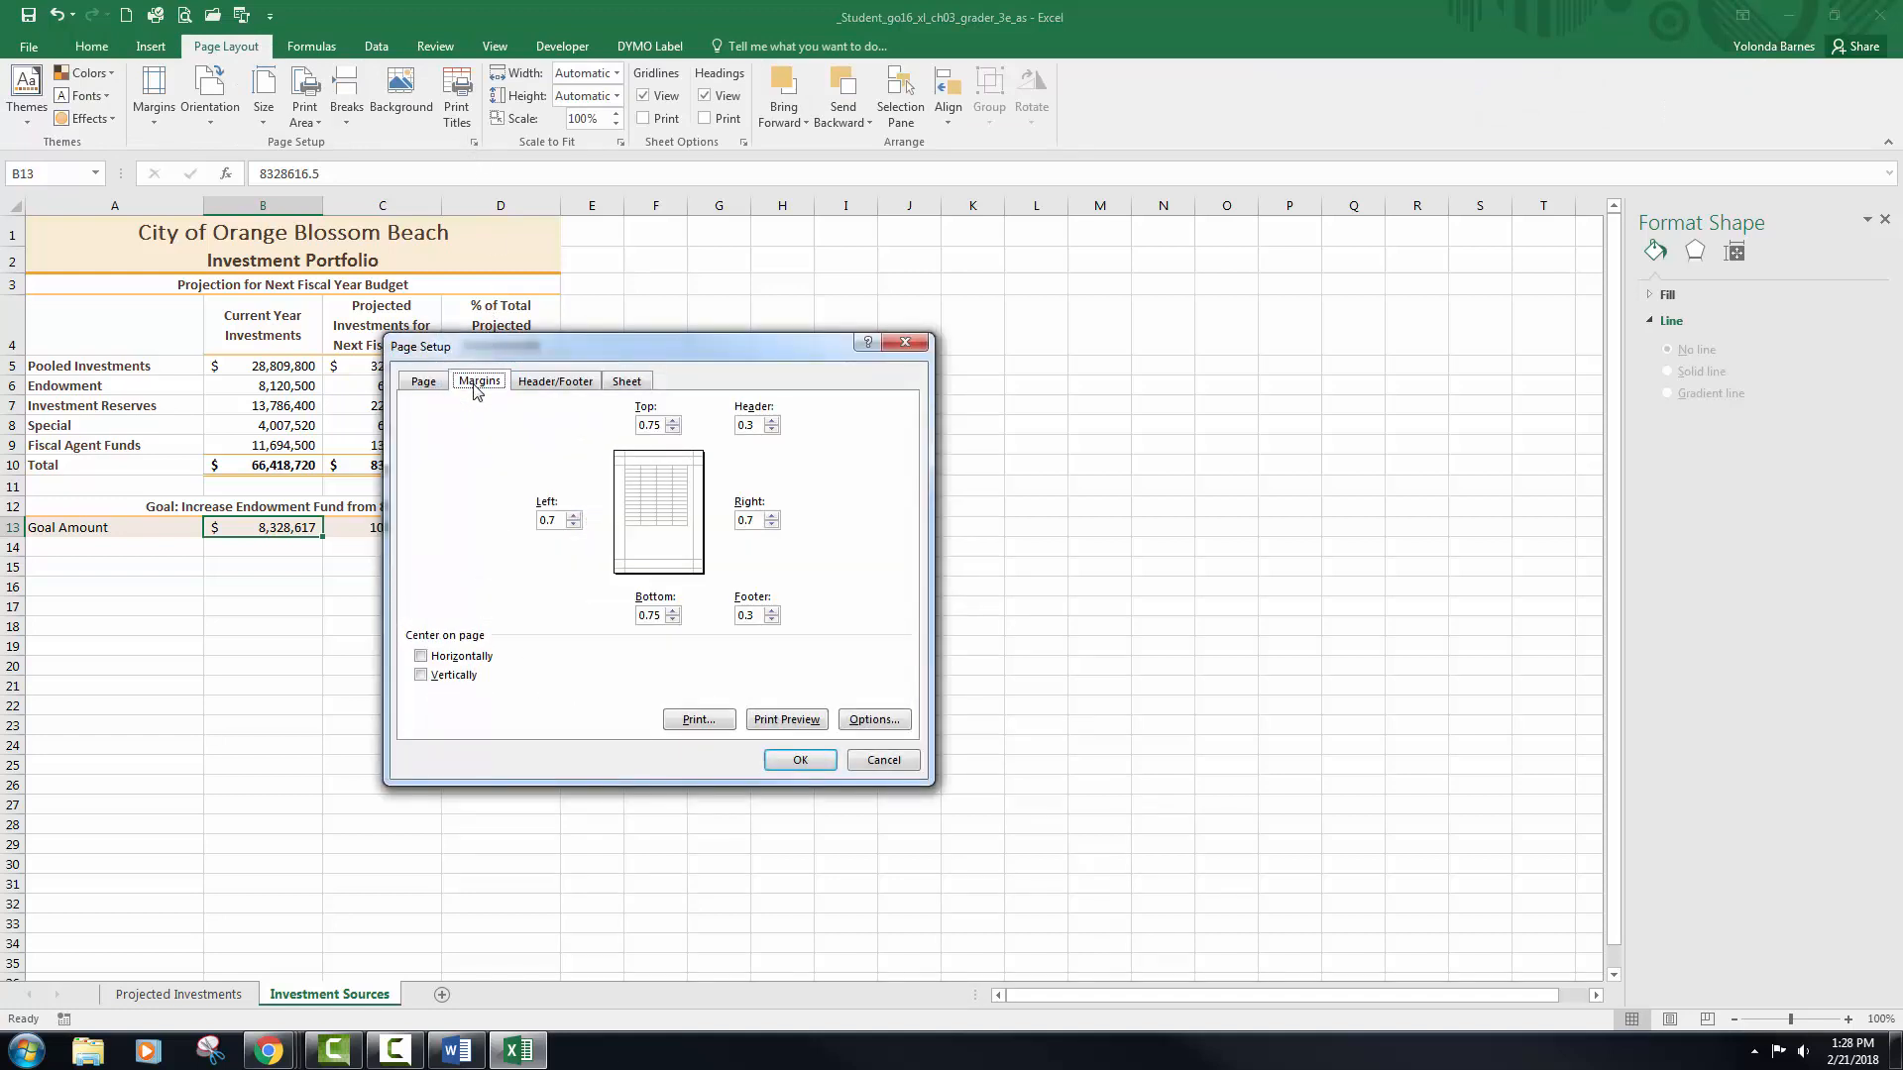
click(420, 657)
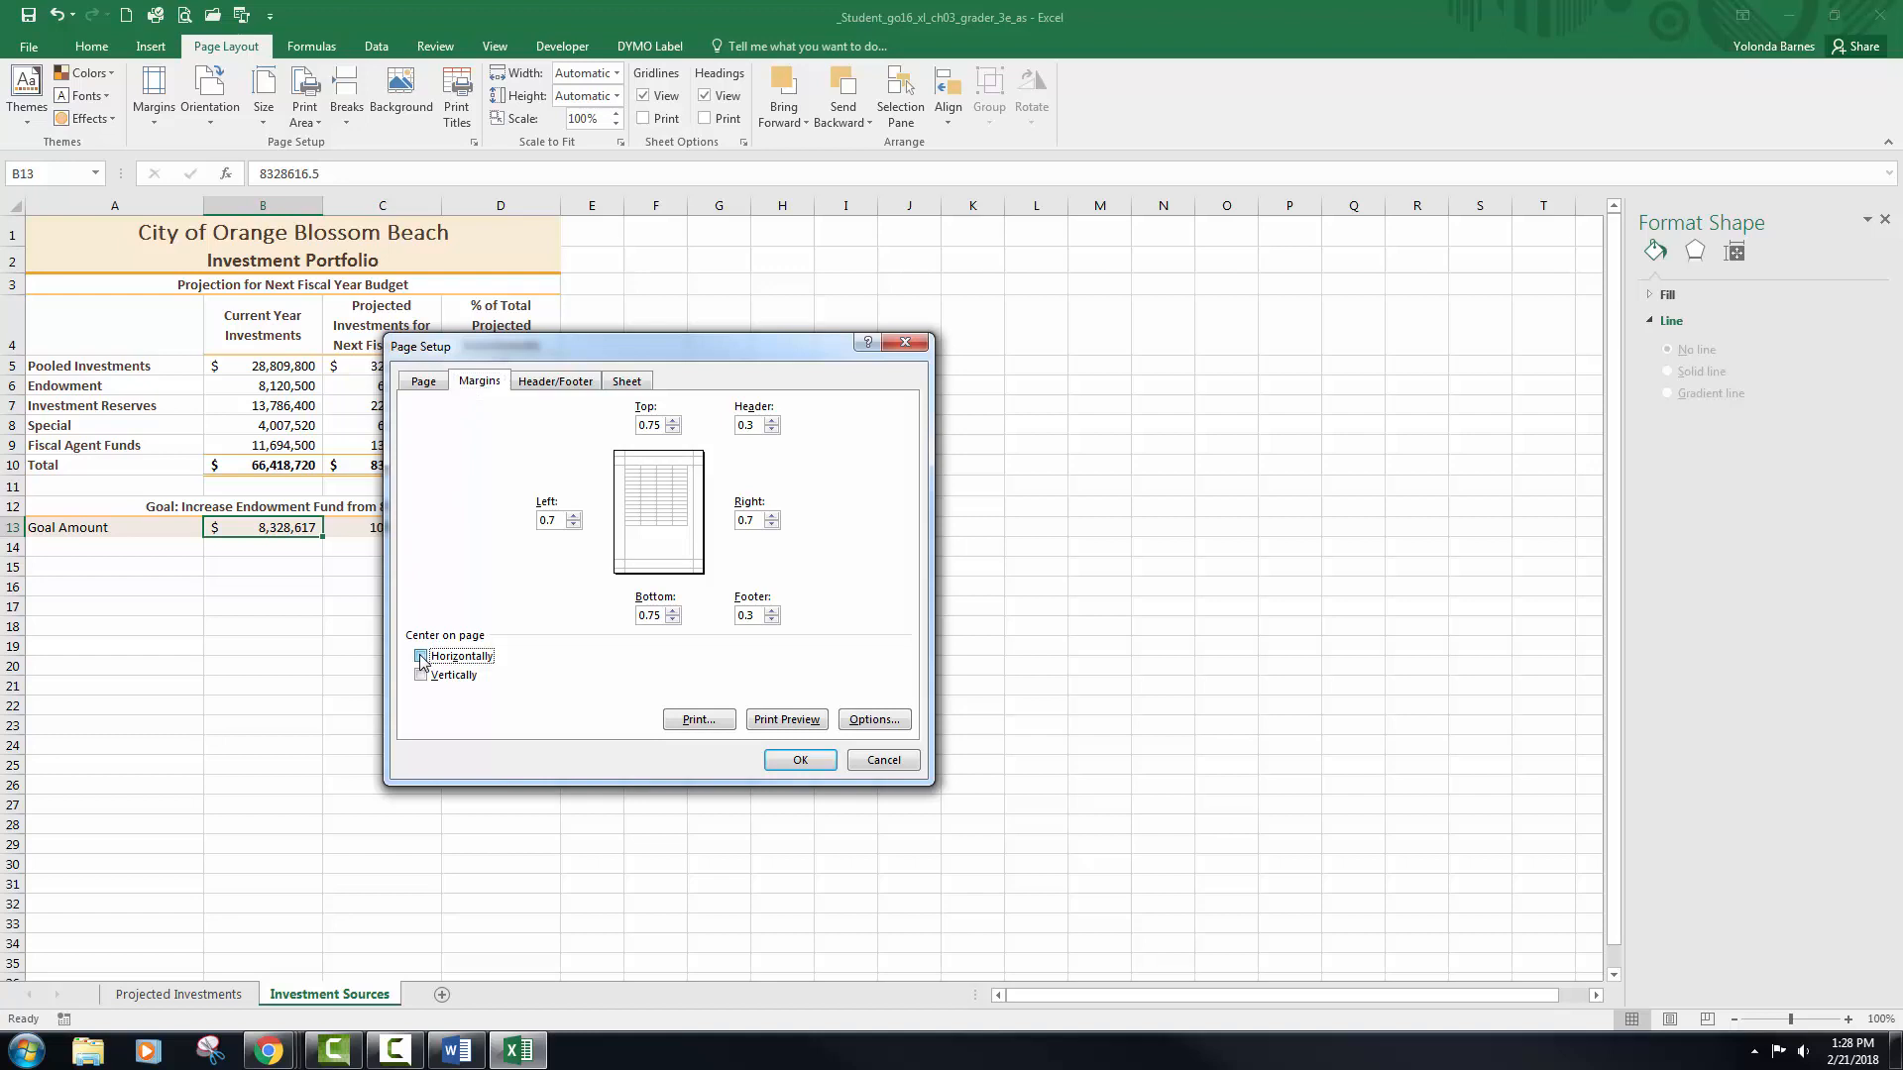
- Insert the file name in the left section of a custom footer and apply the page setup
click(571, 386)
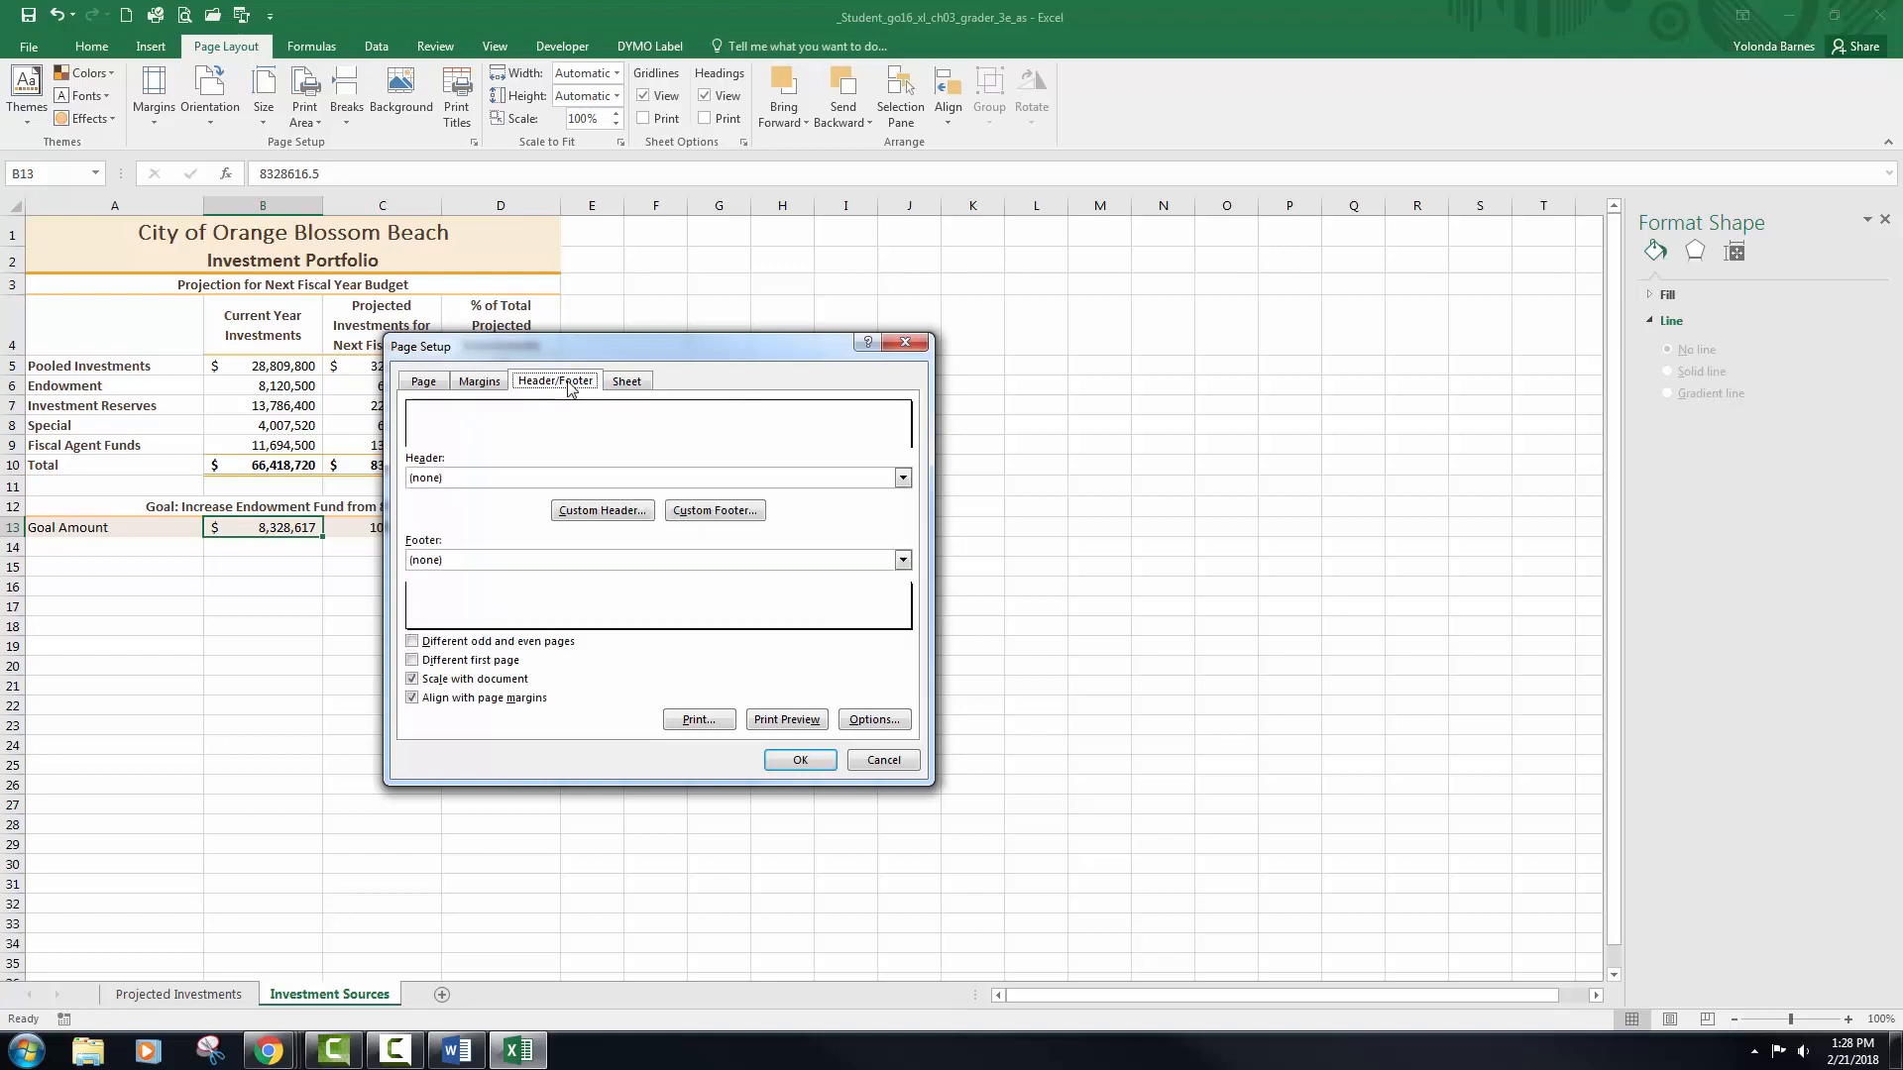
click(711, 511)
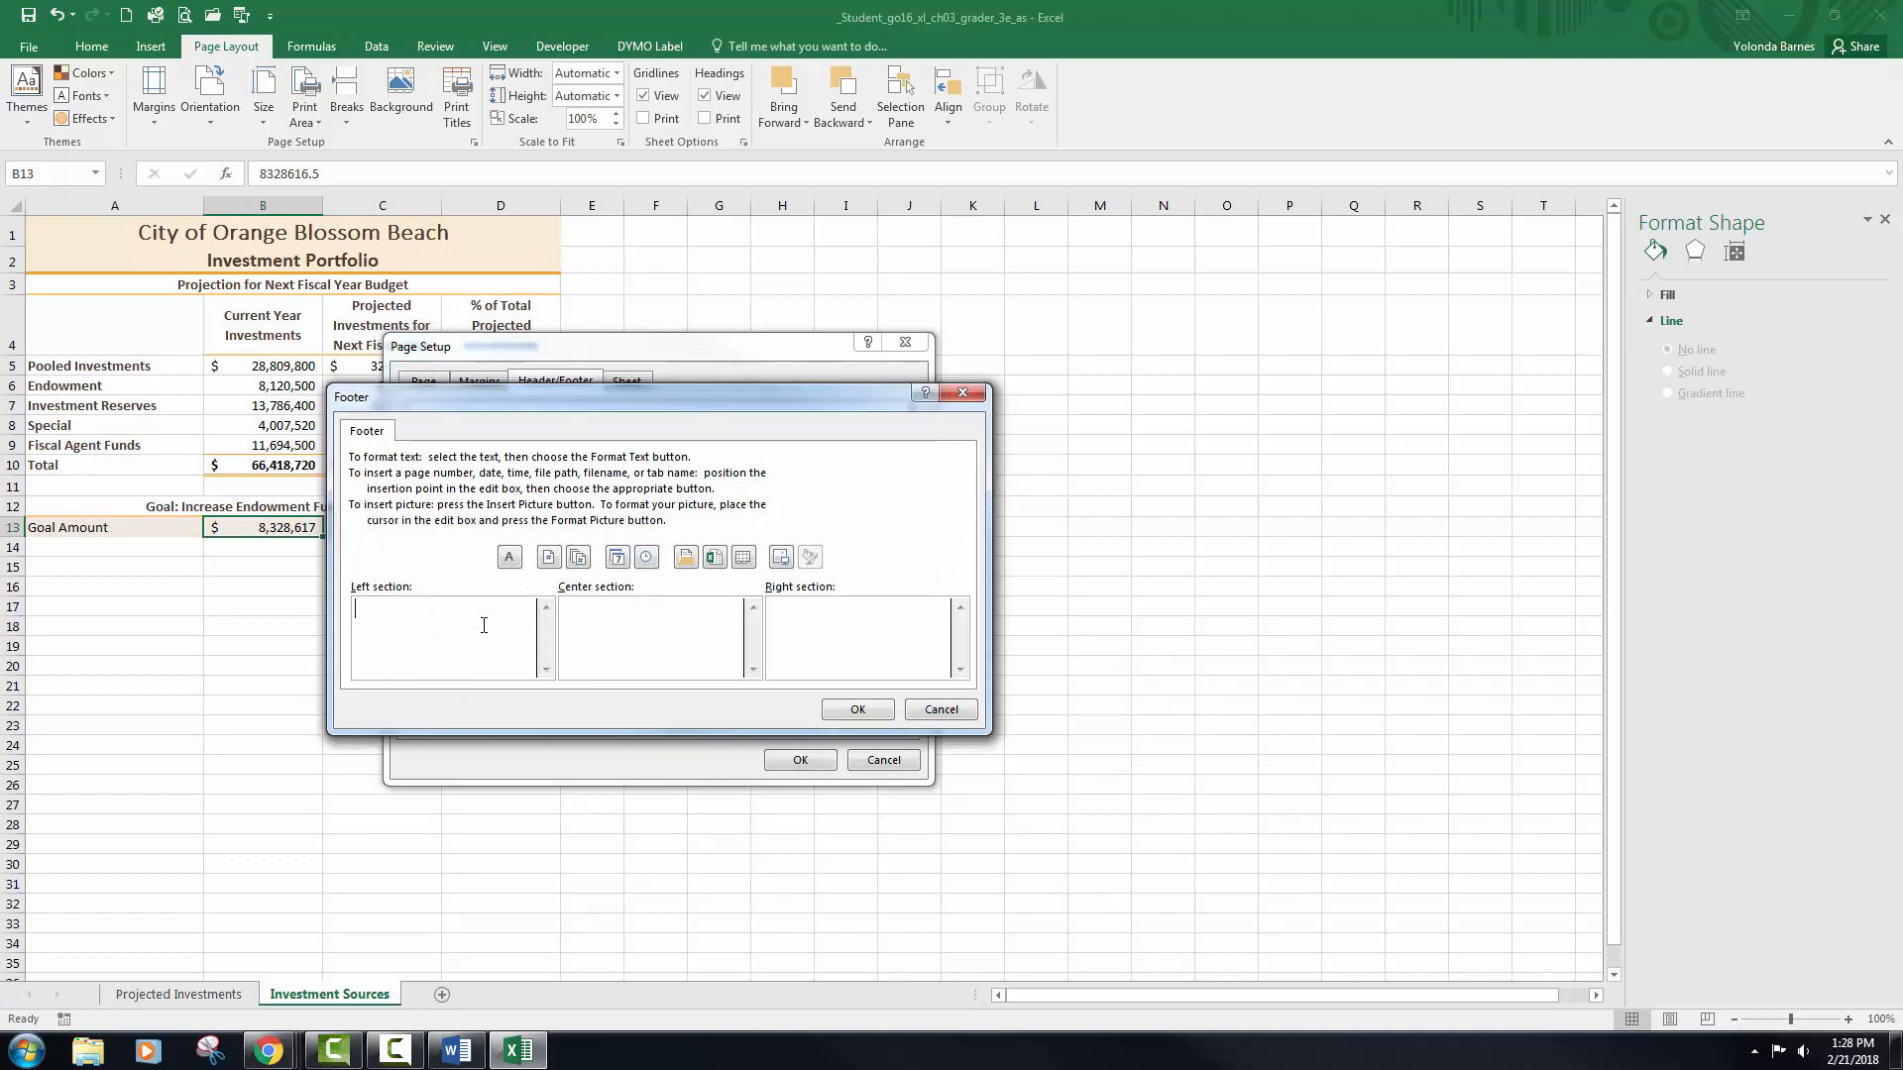
click(716, 558)
click(857, 709)
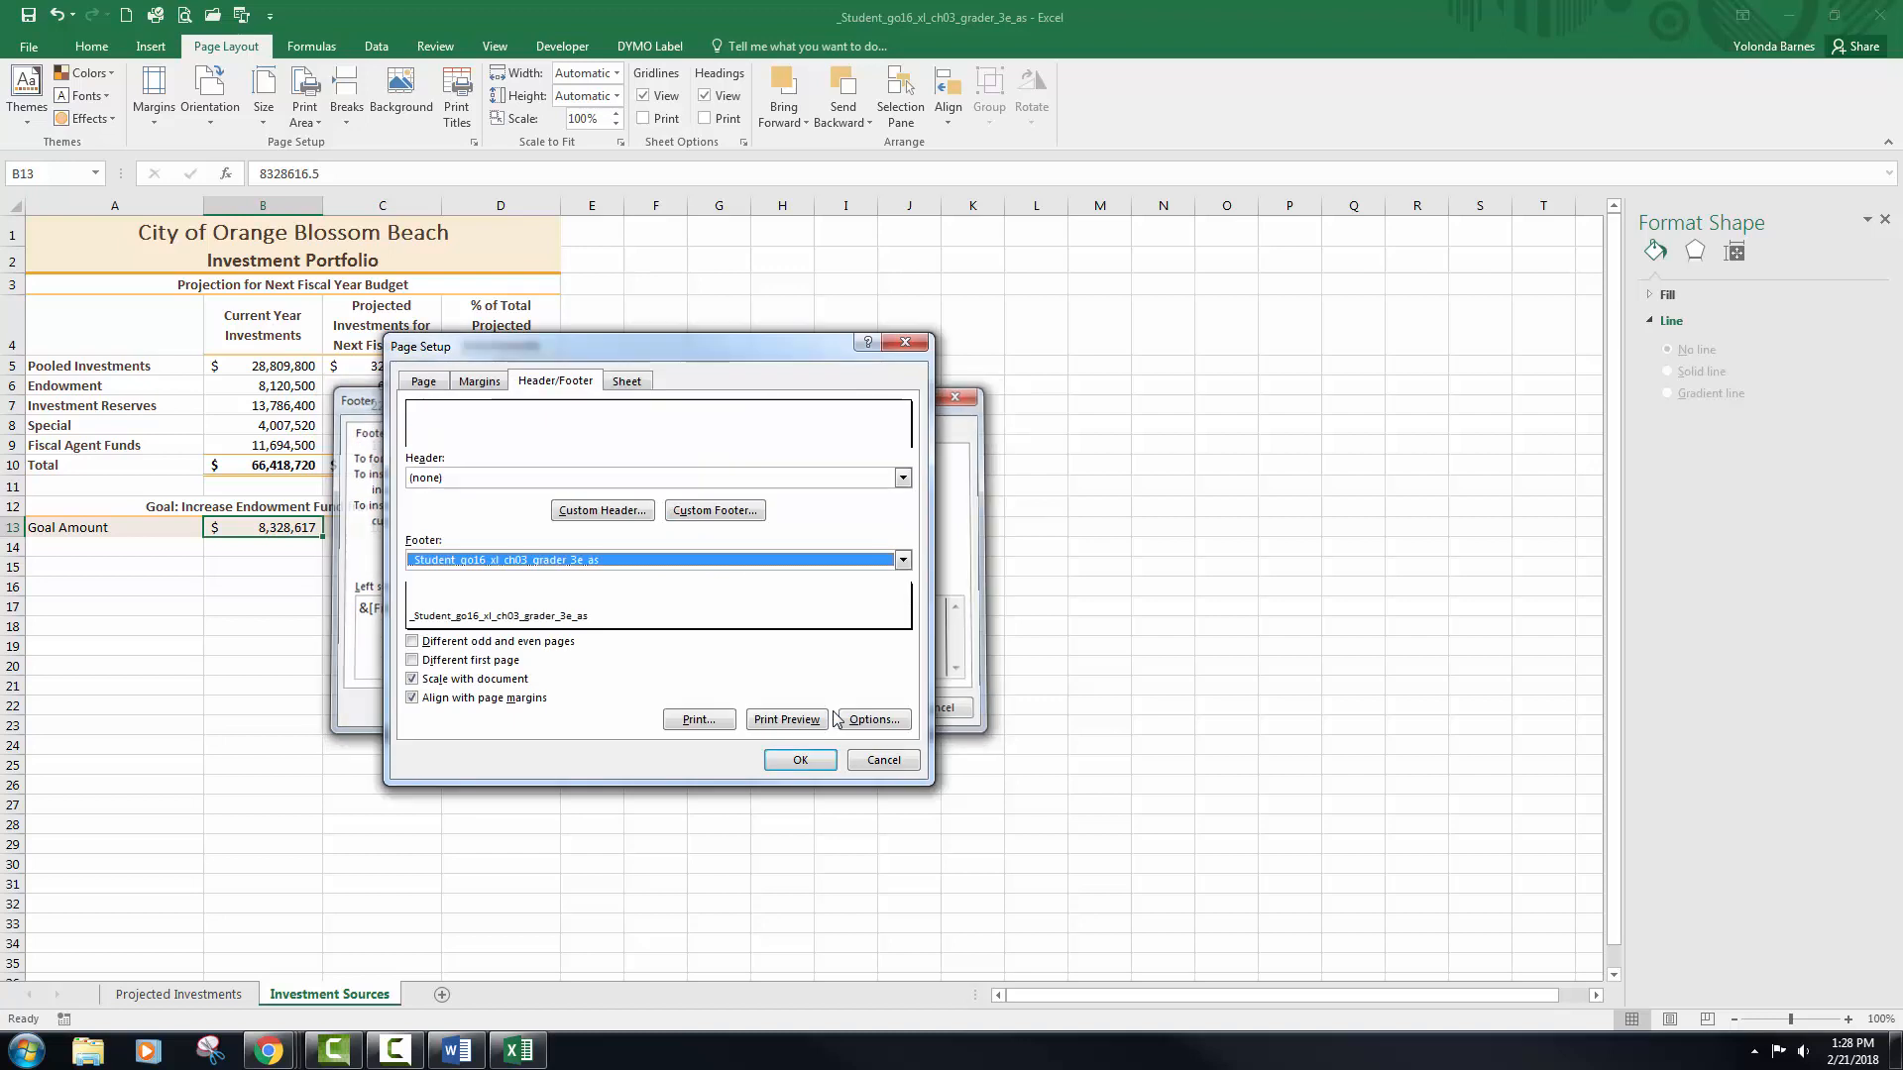
click(810, 763)
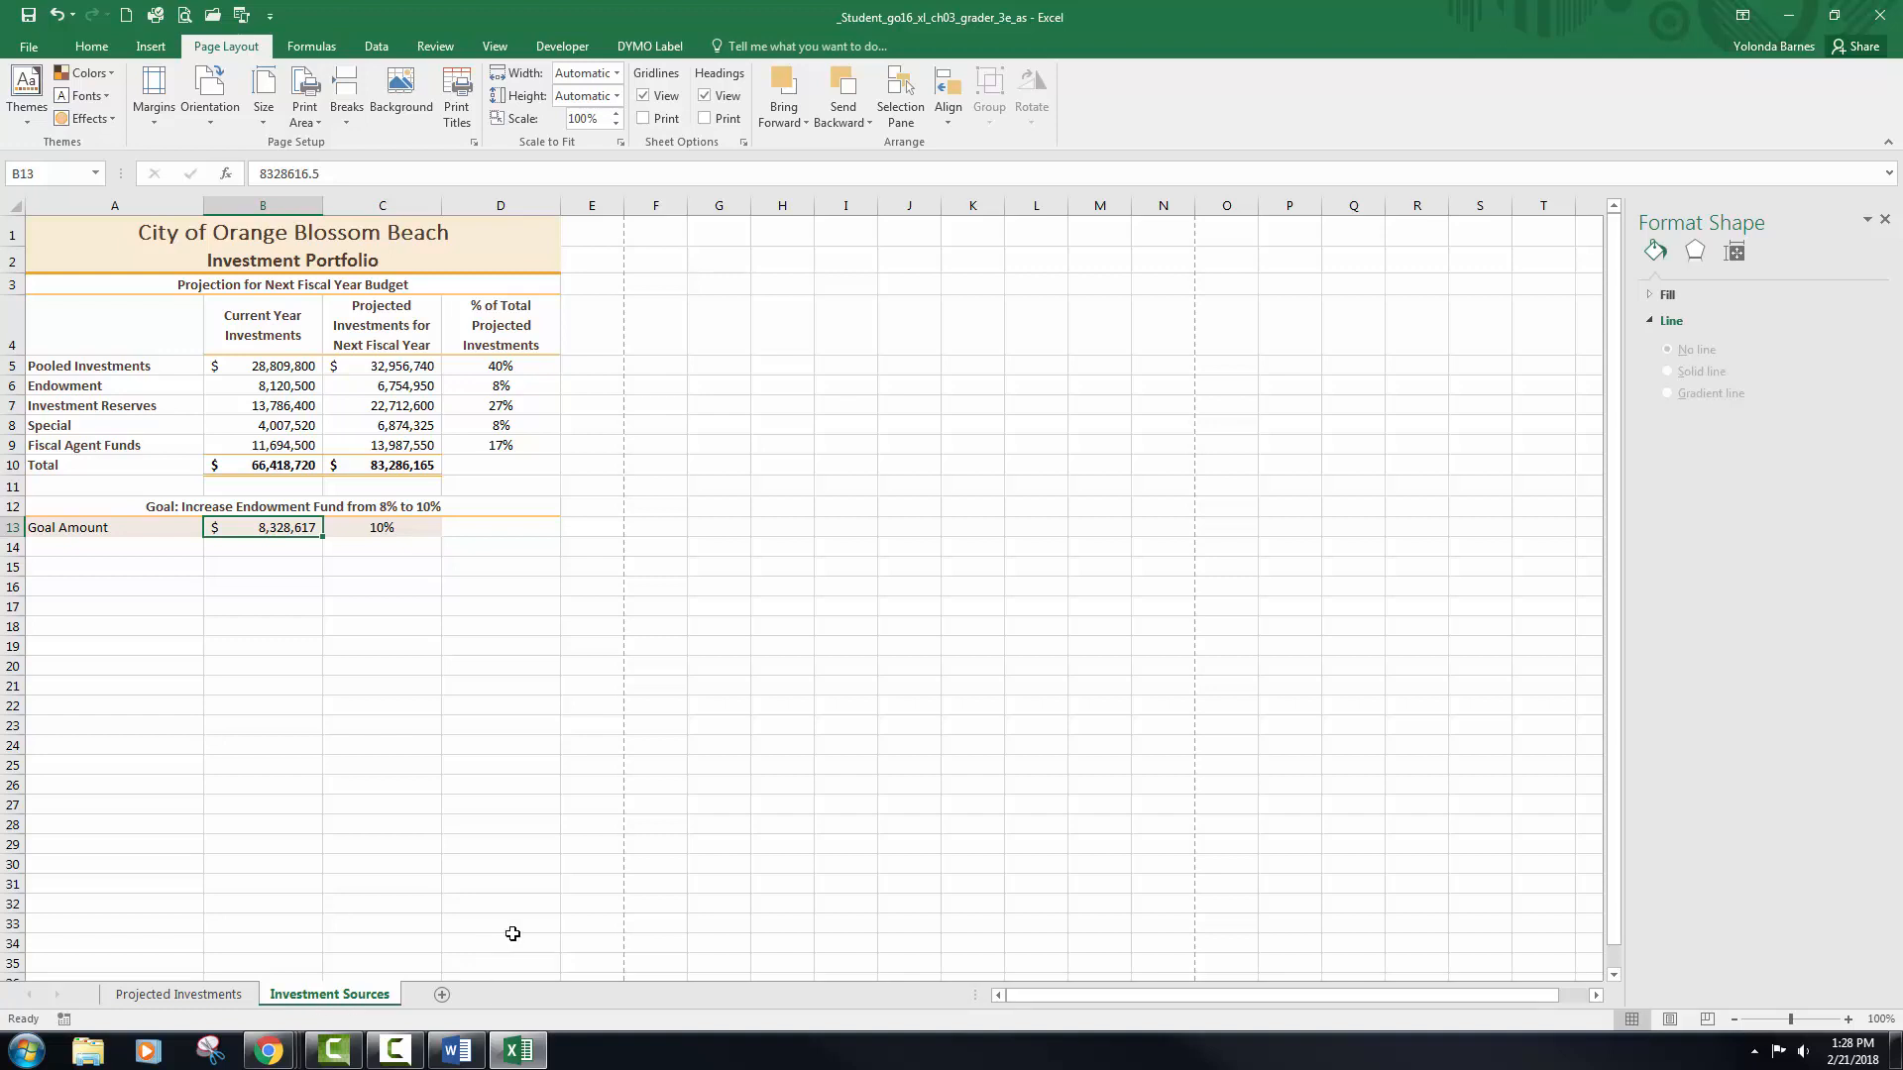
- Check the Projected Investments chart sheet, return to the Investment Sources sheet and close the workbook
click(207, 997)
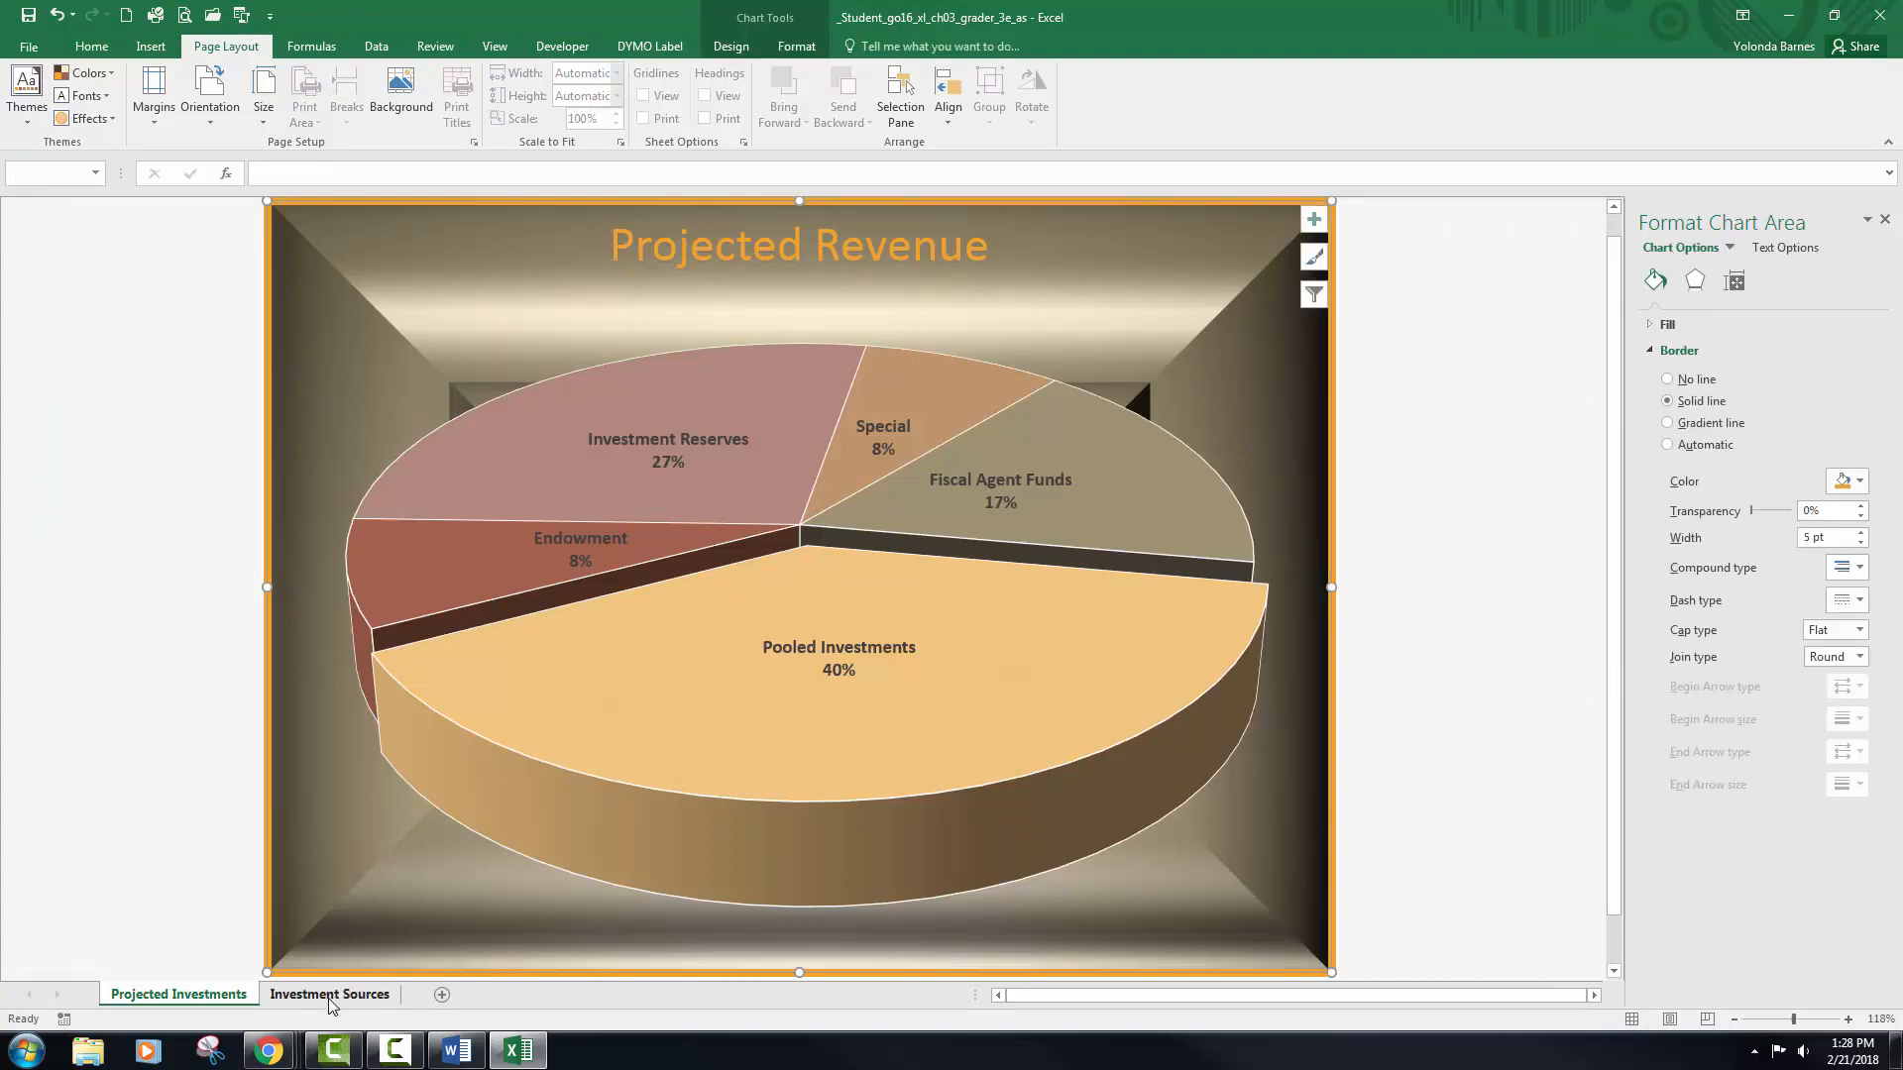
click(329, 995)
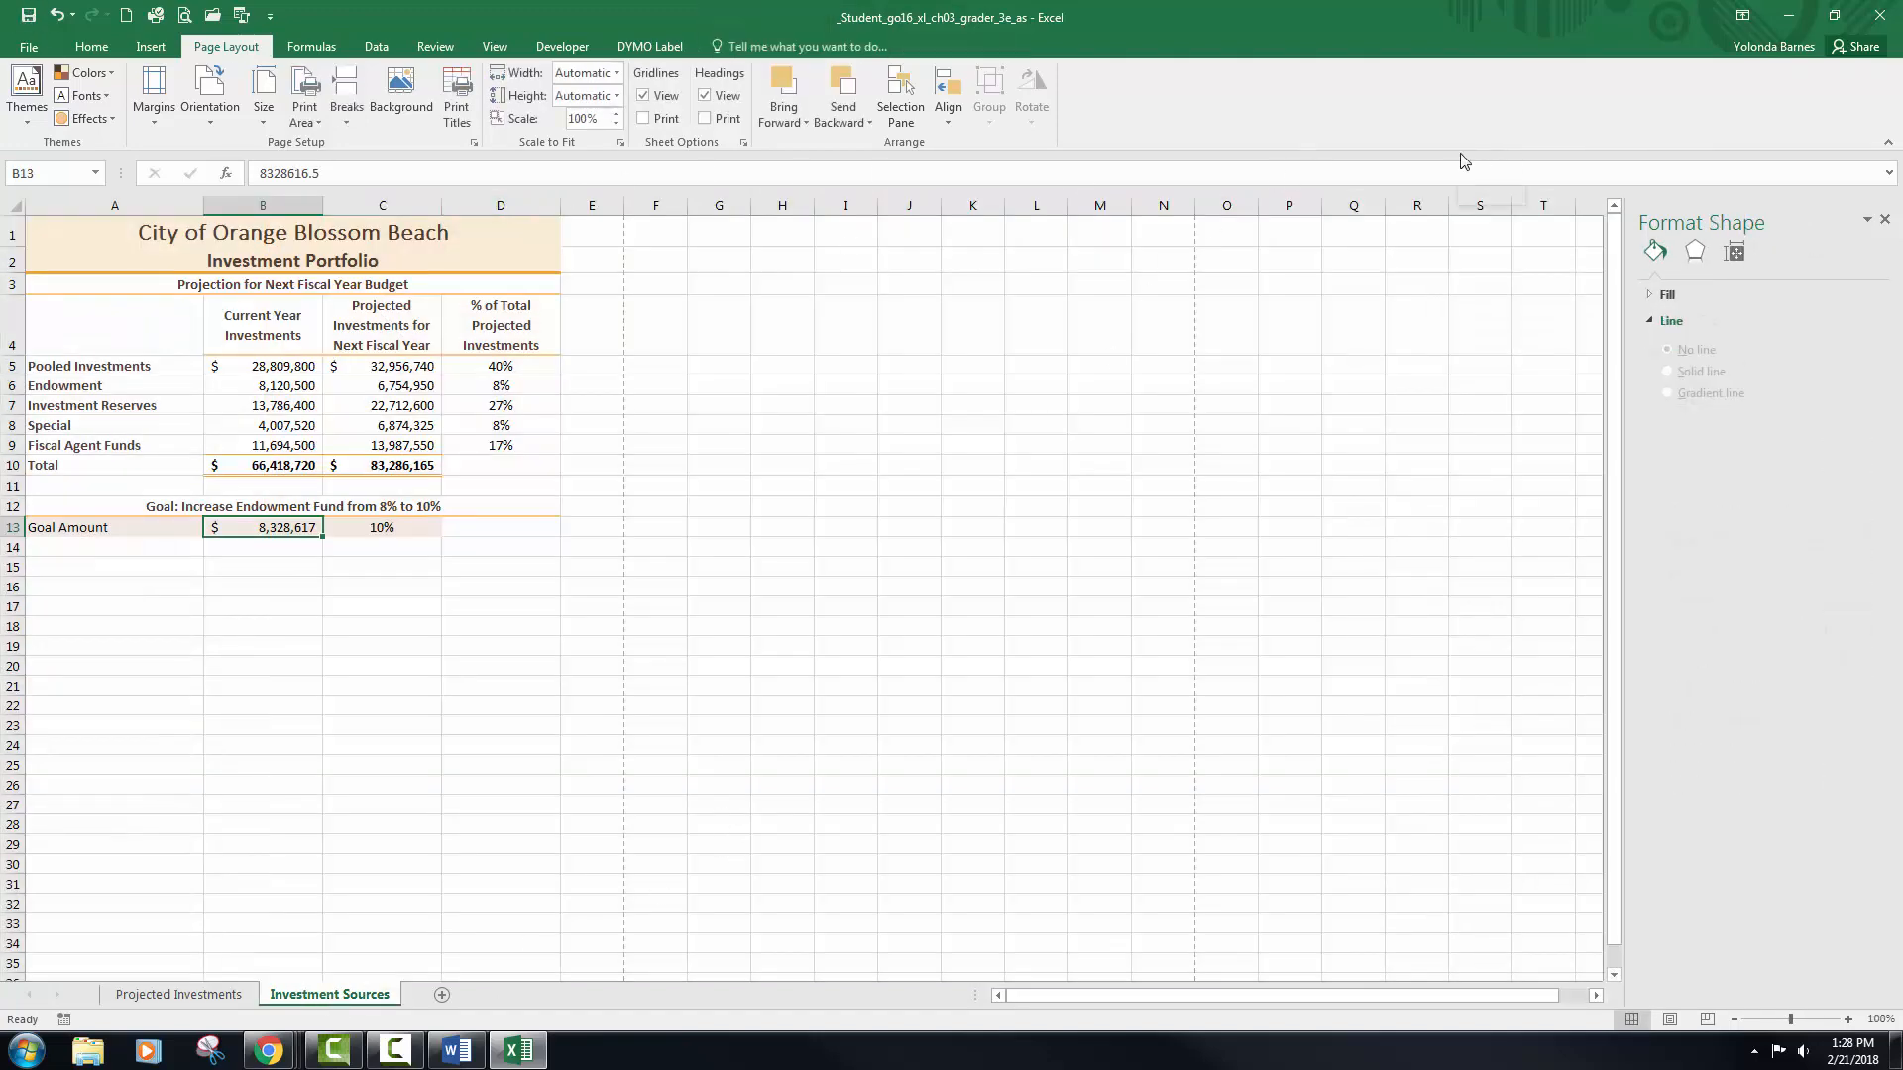
click(1883, 18)
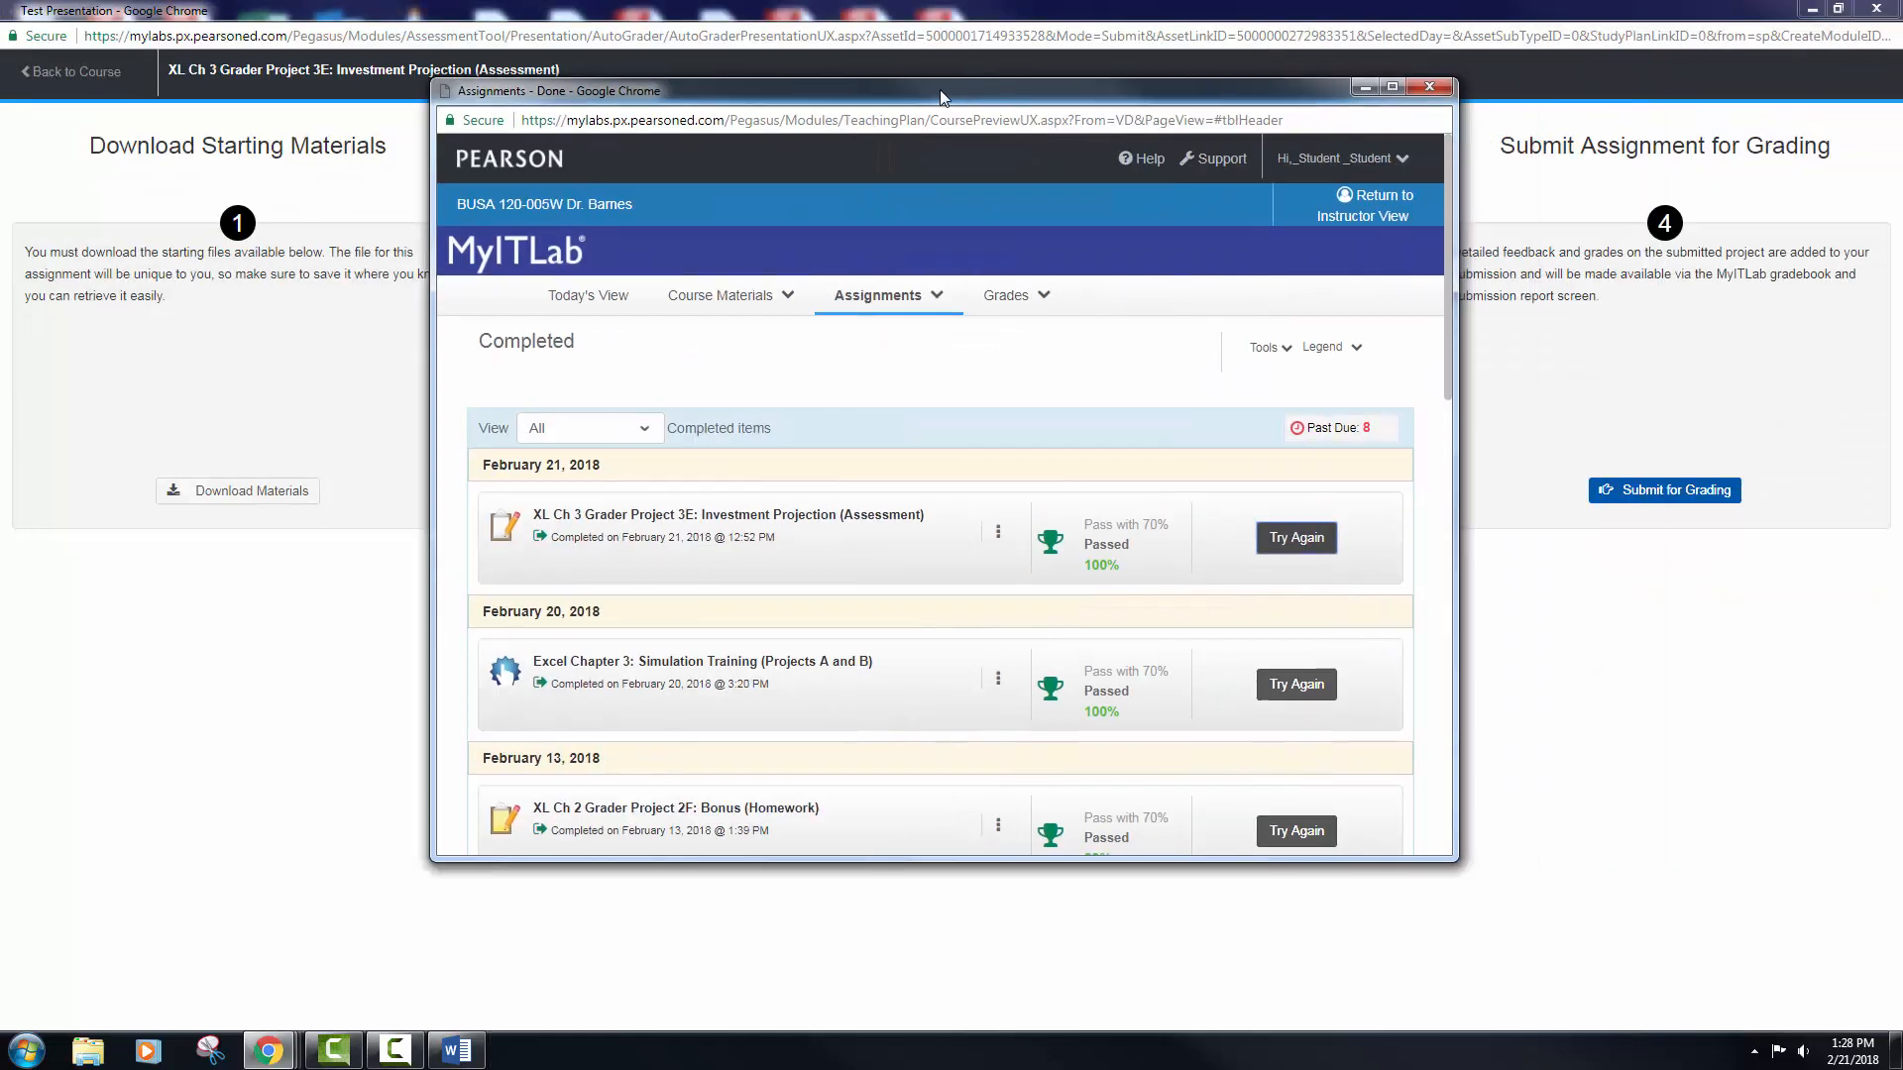
- On the MyITLab assignment page in Chrome, choose _Student_go16_xl_ch03_grader_3e_as from the Chpater 3 folder as the completed file
drag(941, 91, 1902, 91)
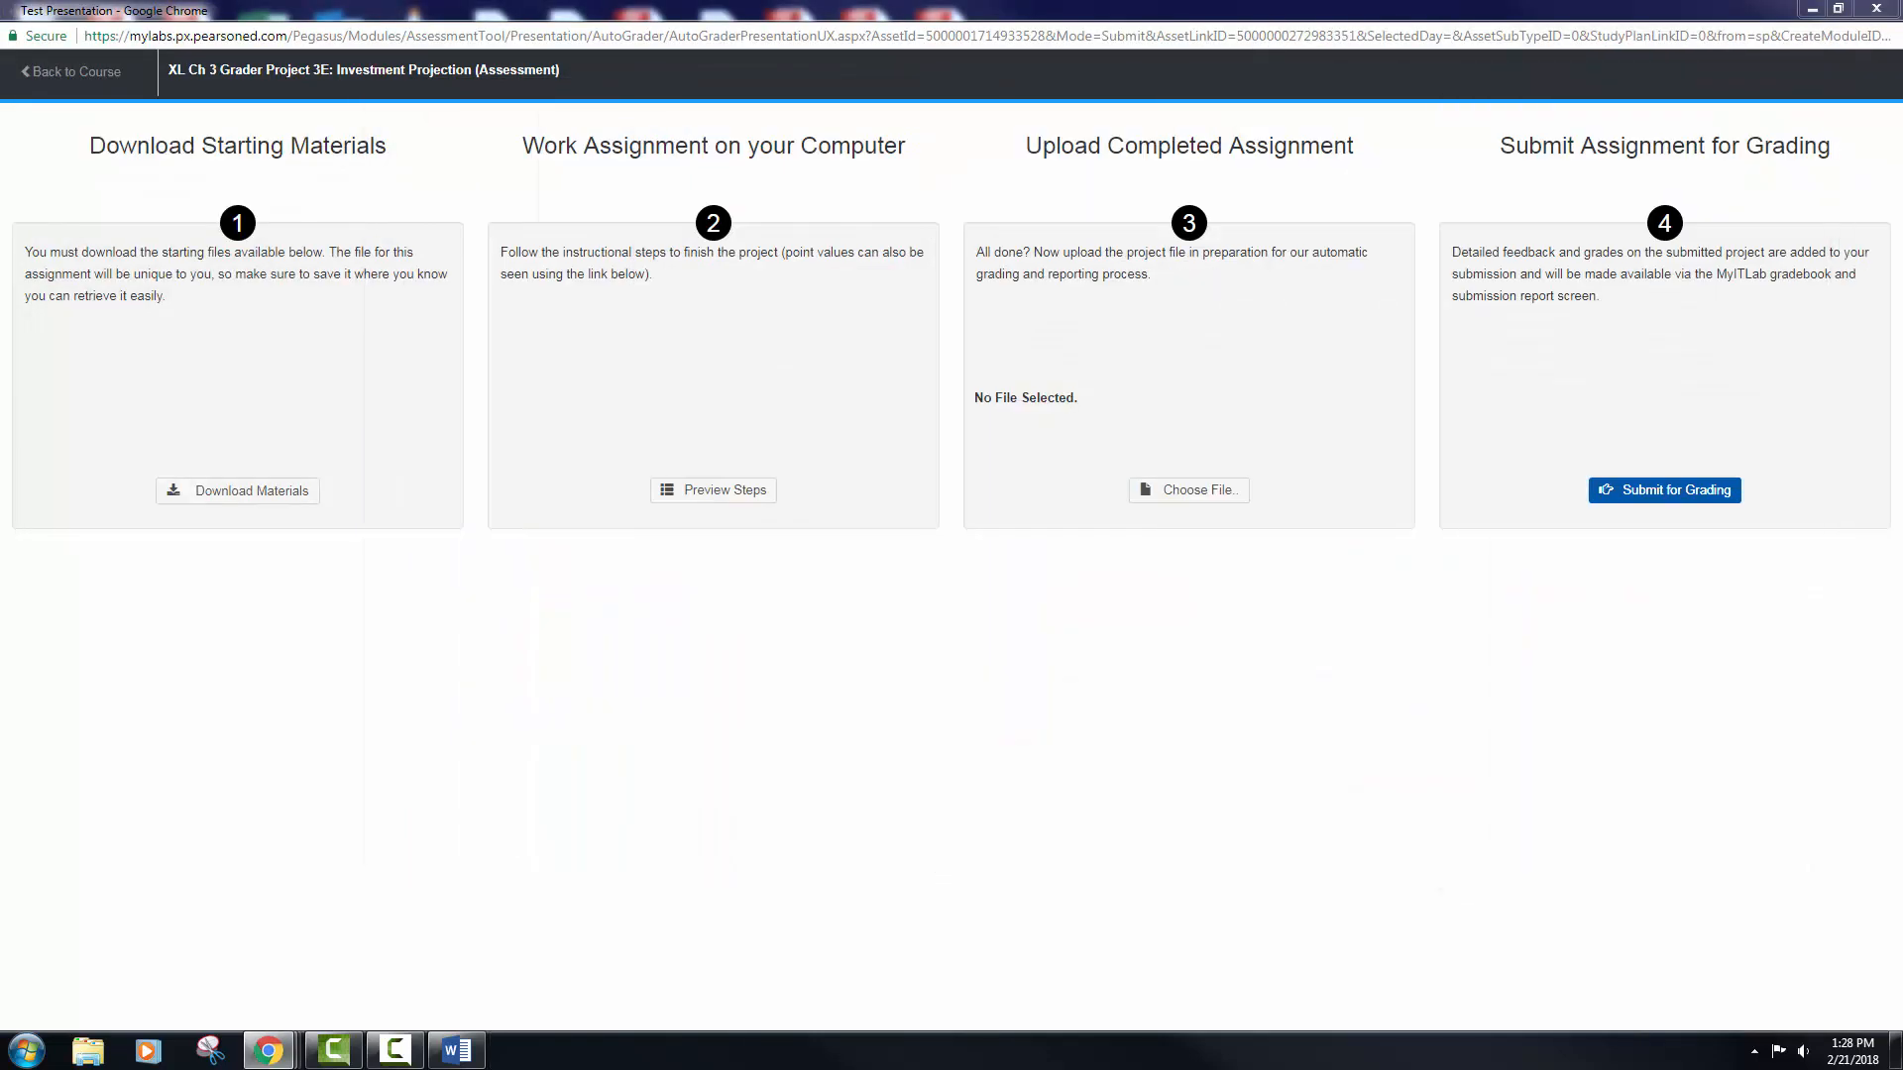
click(1132, 485)
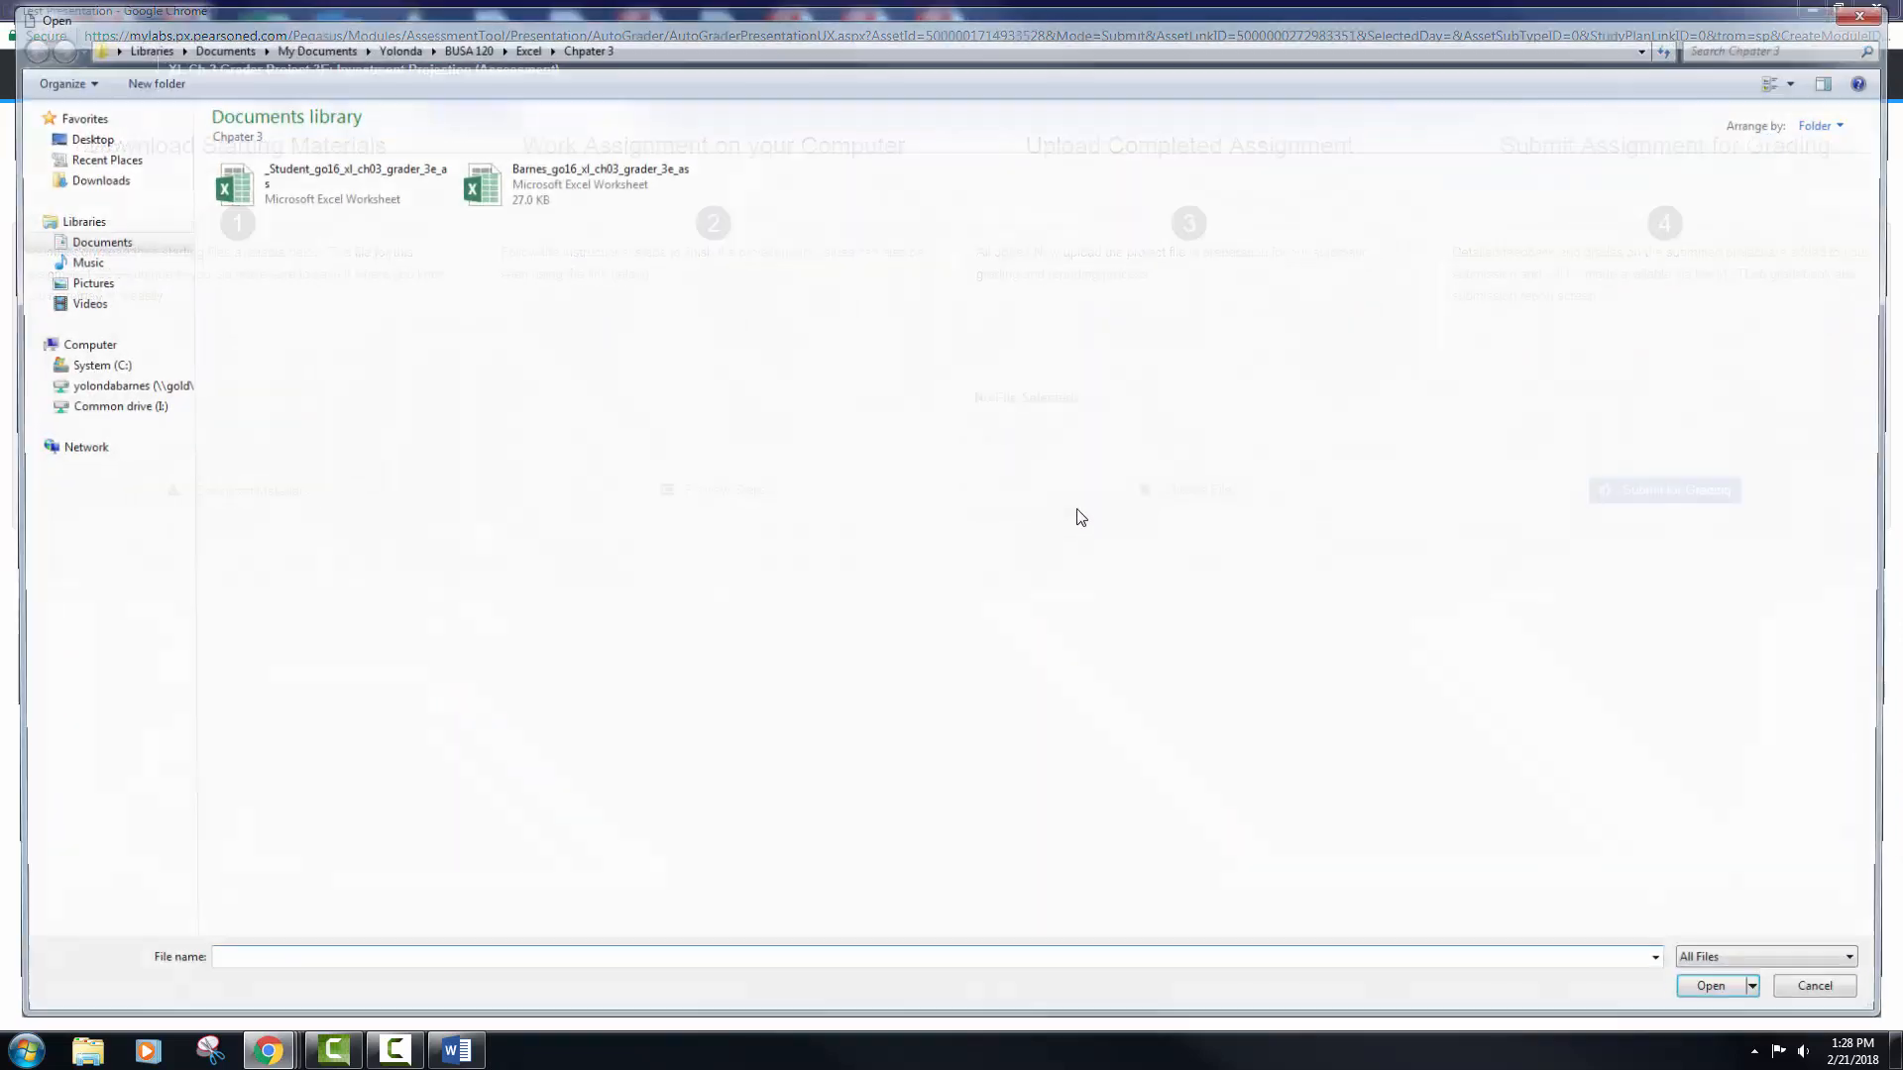
click(376, 204)
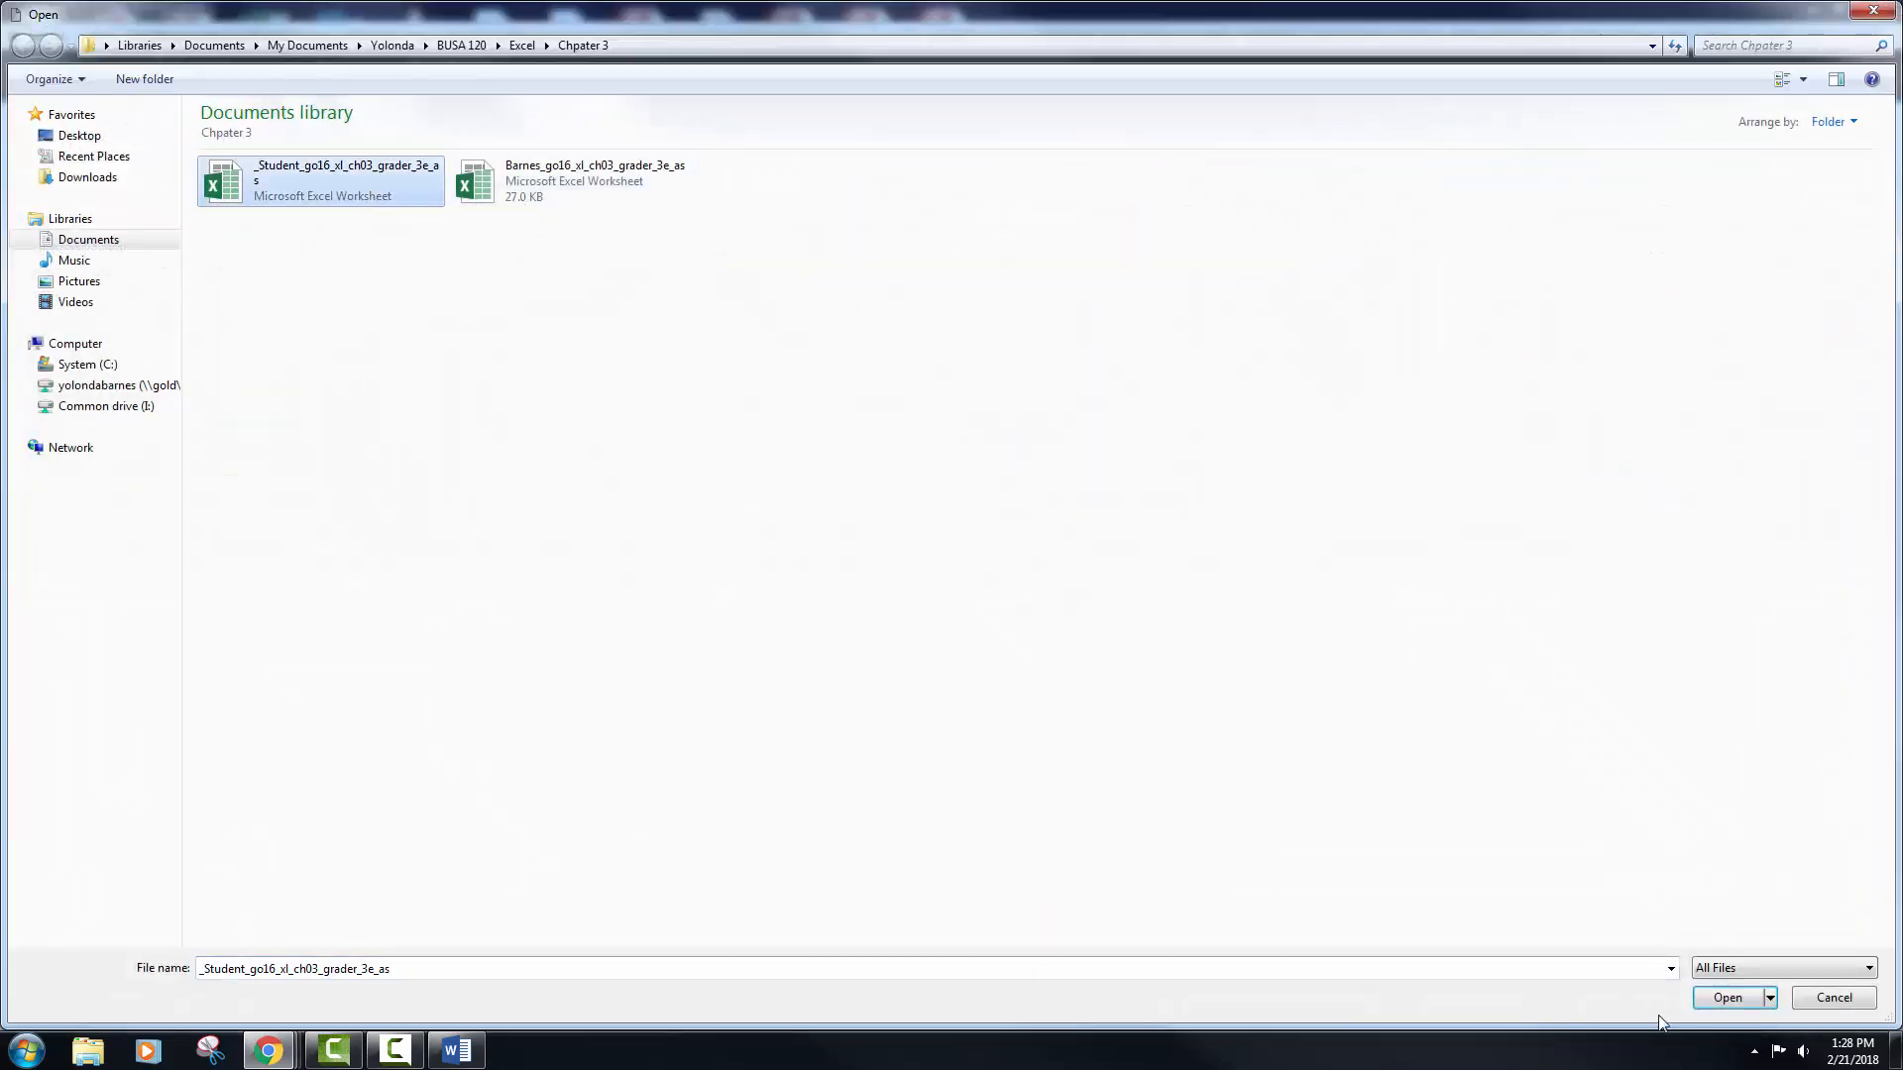
click(1701, 999)
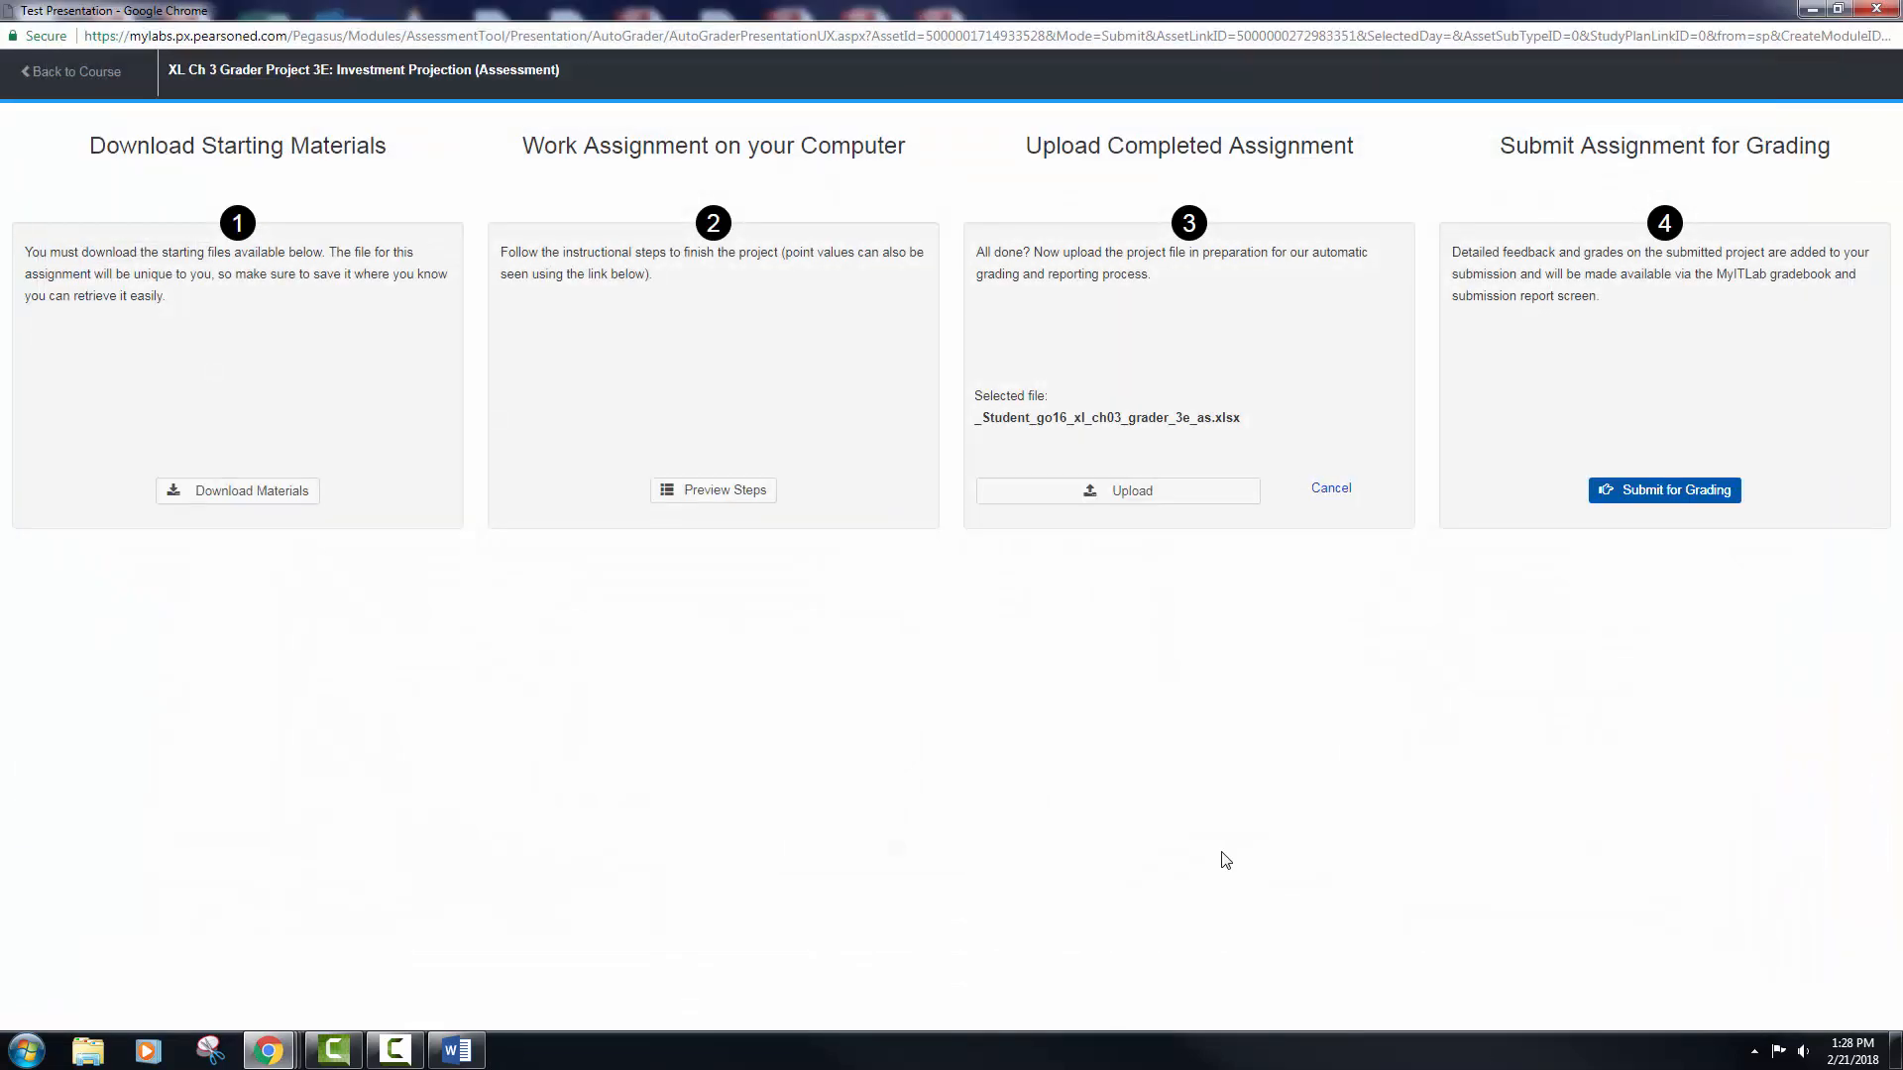
- Upload the selected workbook, submit it for grading and close the assignment
click(1190, 492)
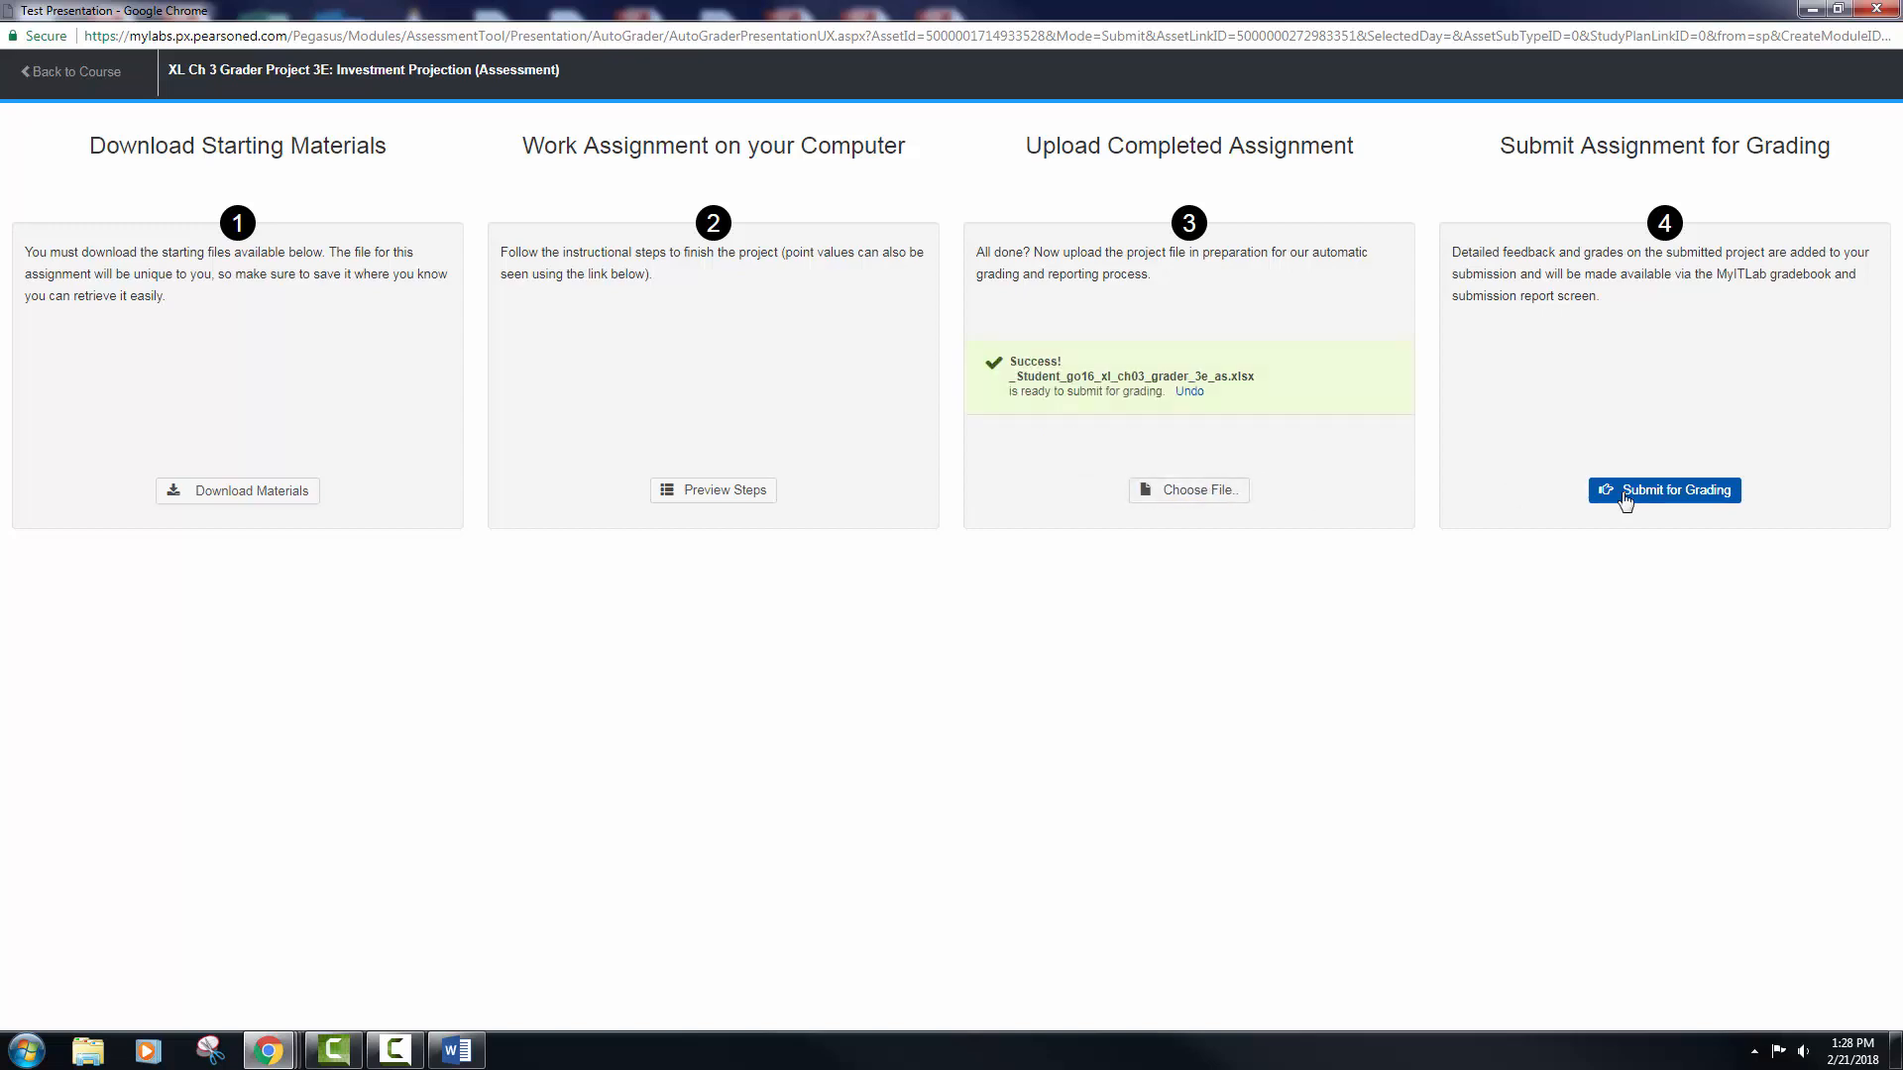
click(1630, 493)
click(951, 570)
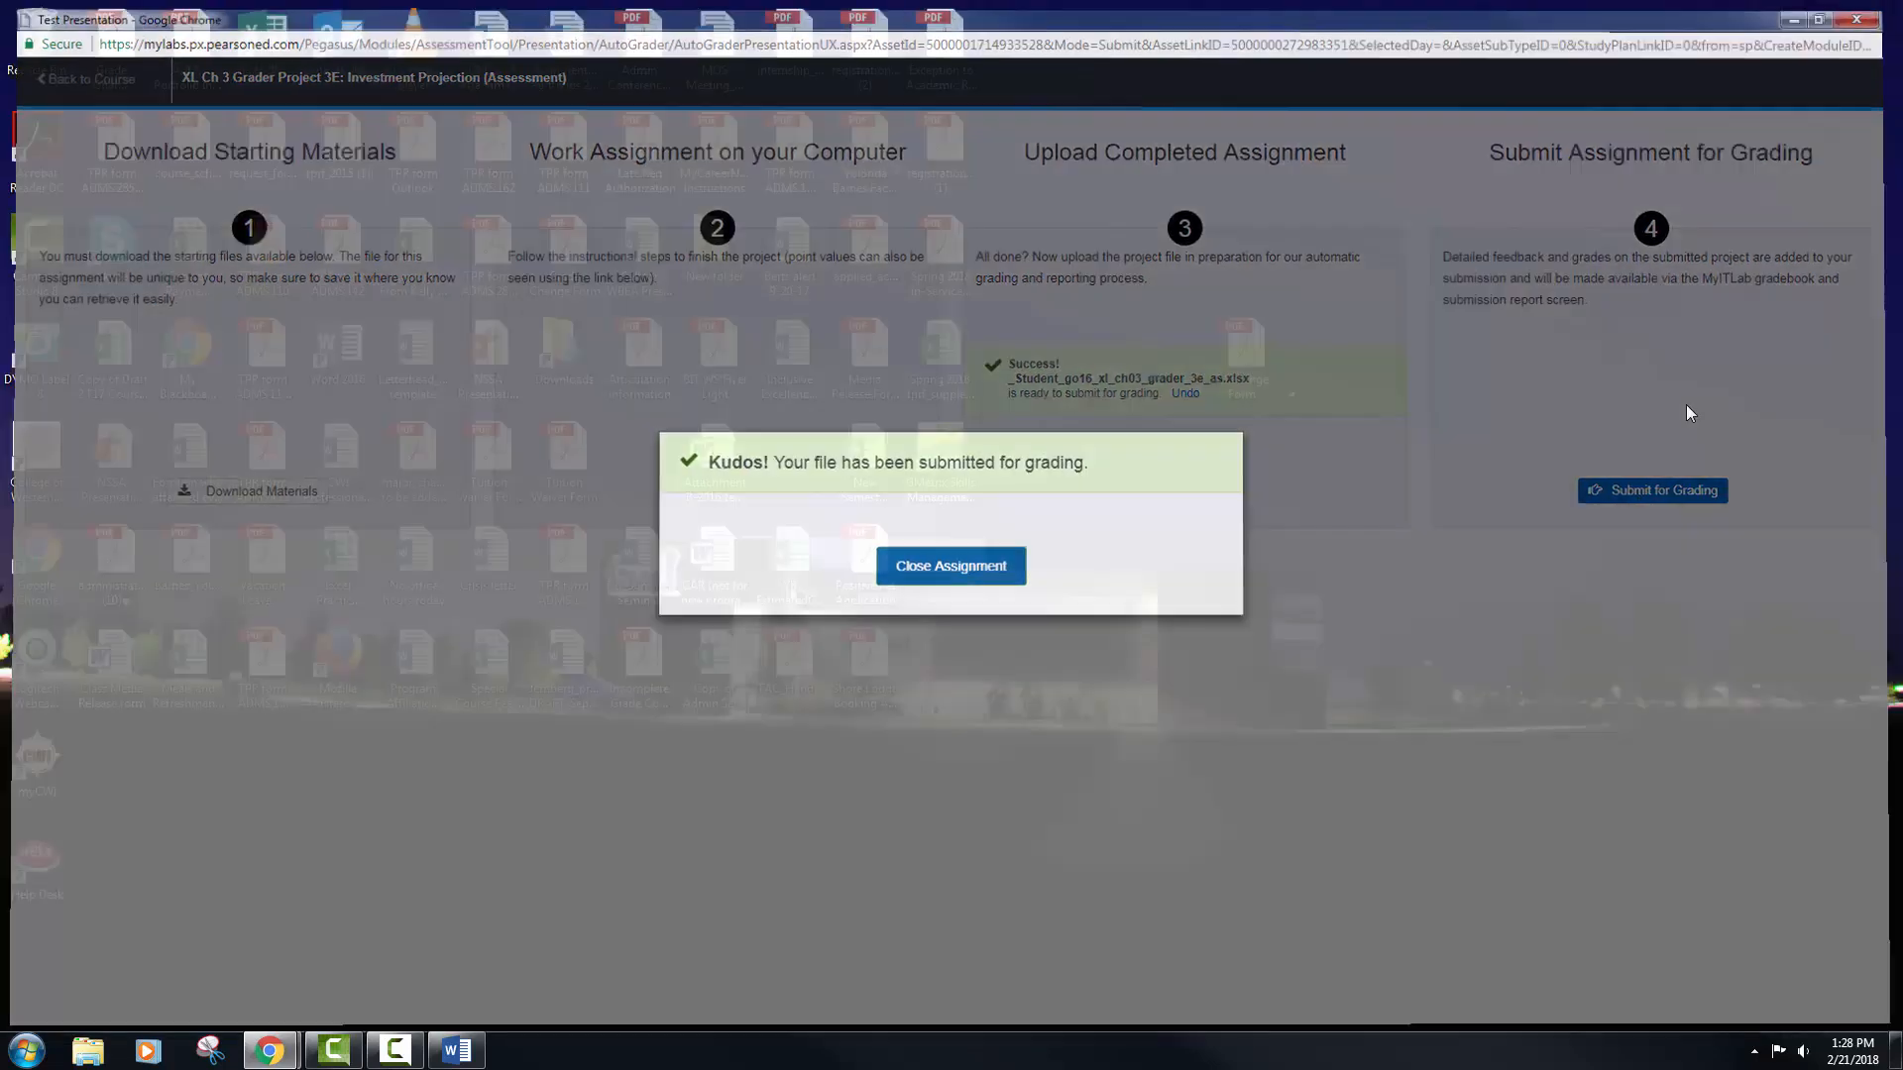